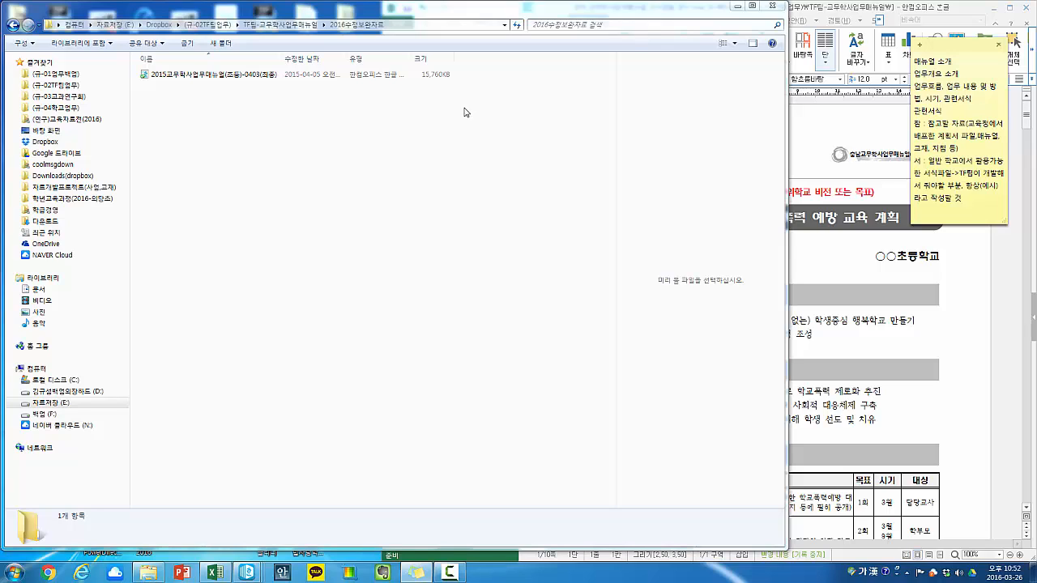
- Open the document 2015교무학사업무매뉴얼(초등)-0403(최종) from the 2016수정보완자료 folder and view its cover
click(194, 78)
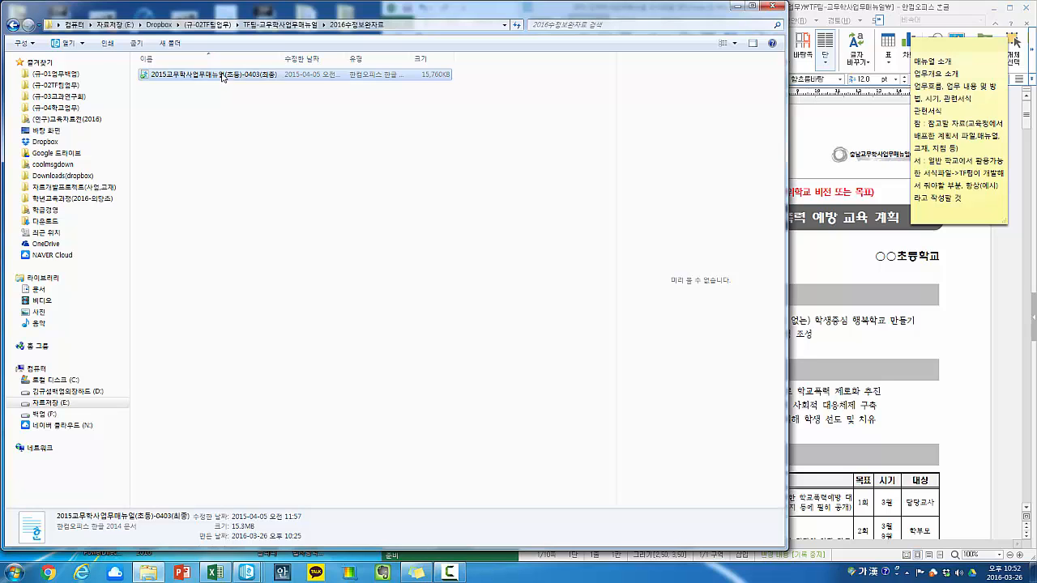
double_click(222, 73)
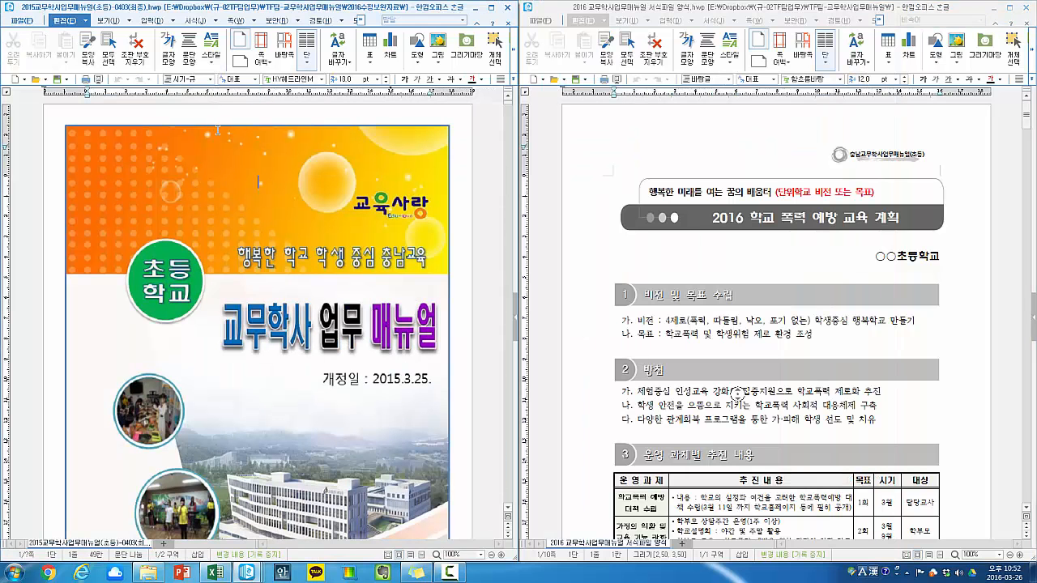
scroll(174, 211, down, 2)
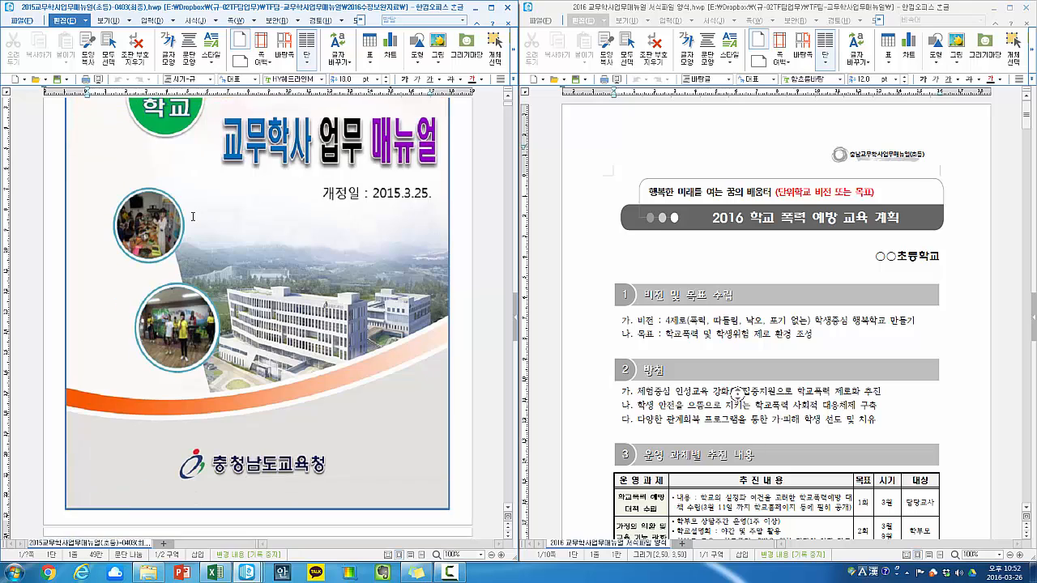
scroll(192, 217, down, 4)
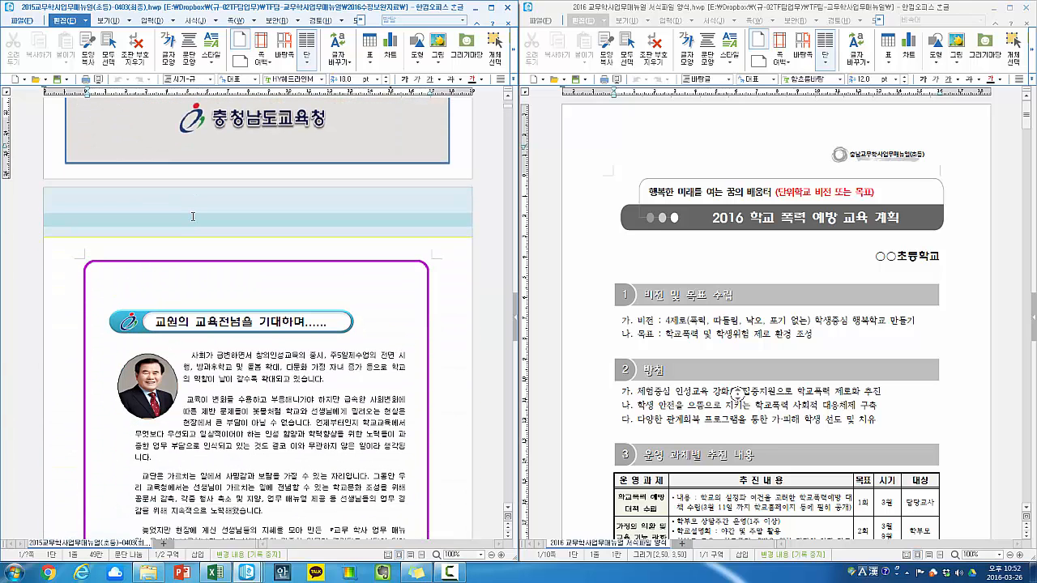
scroll(195, 216, down, 3)
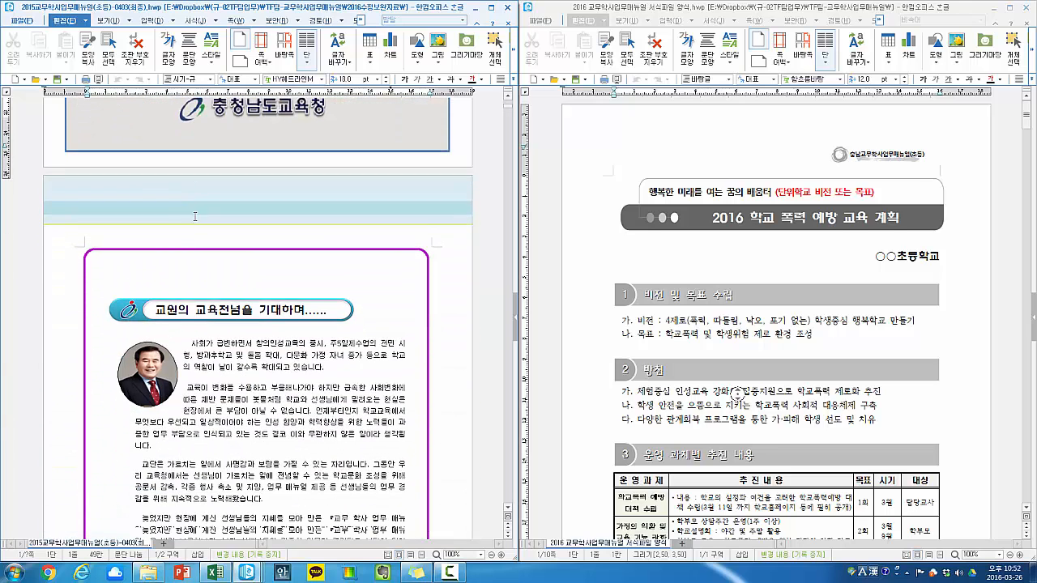
- Look through the foreword, highlighting its date line, and continue to the composition table on the 일러두기 page
click(290, 297)
scroll(290, 297, down, 6)
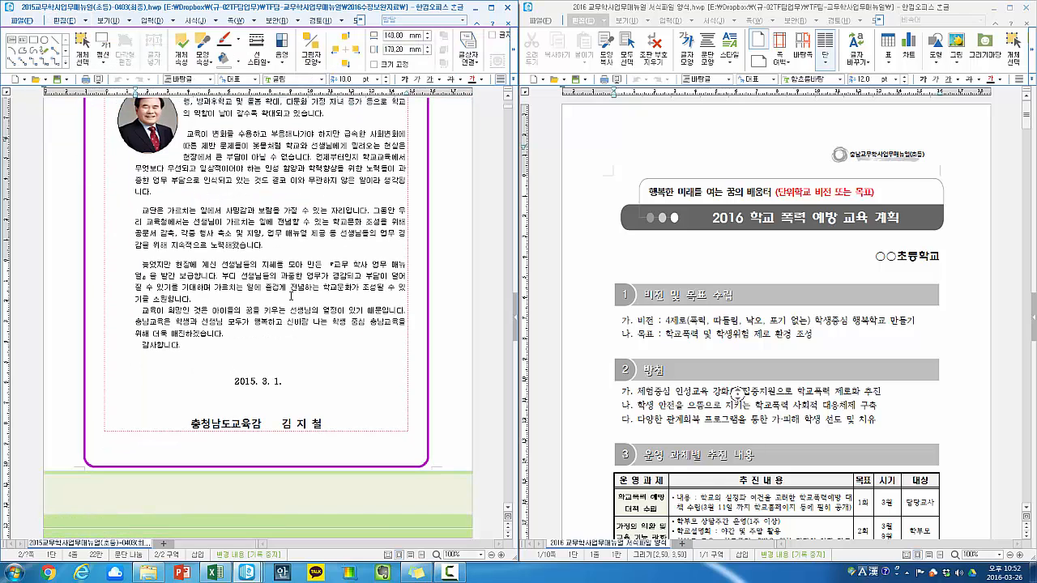
drag(233, 341, 272, 351)
scroll(272, 351, down, 12)
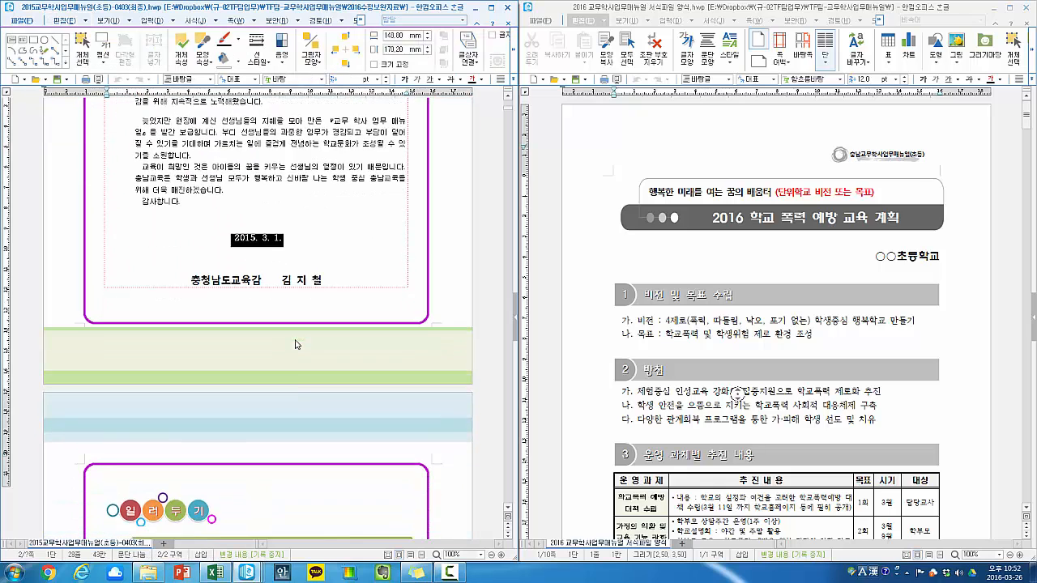
click(292, 341)
scroll(292, 341, down, 8)
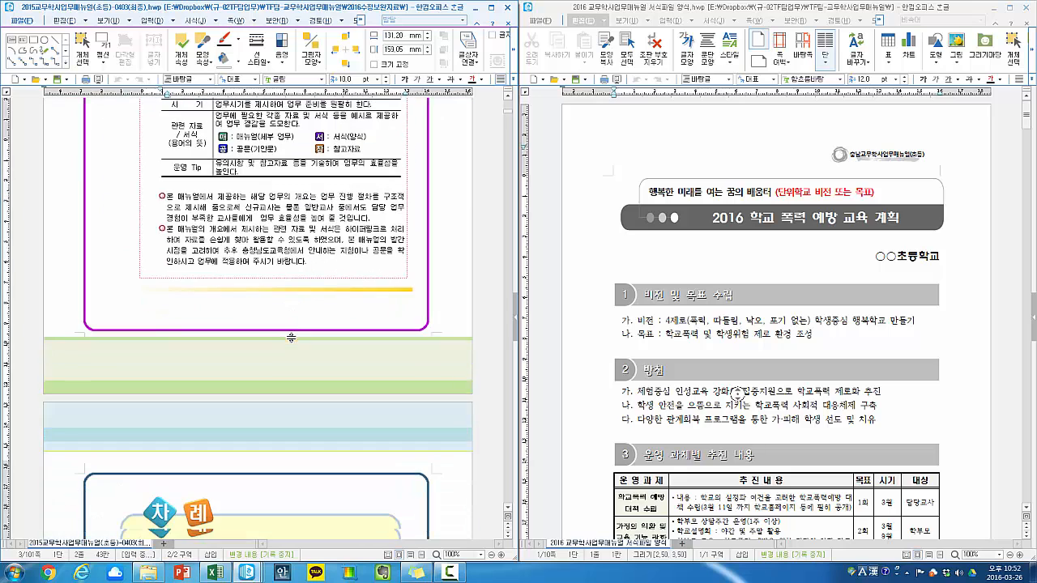
scroll(292, 340, up, 3)
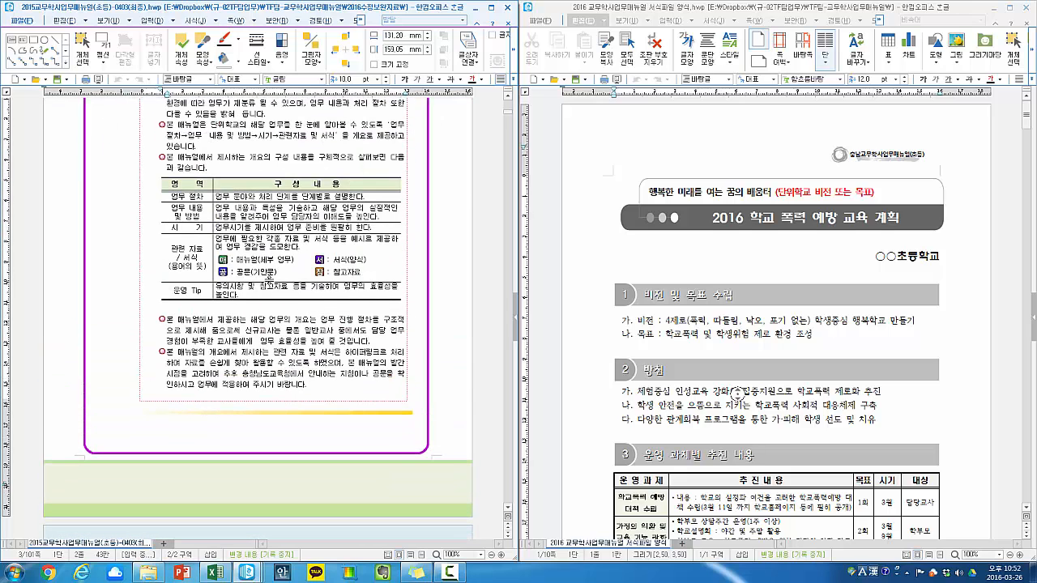
- Bring the sticky note with the manual outline into view, minimize the recorder window, and return to the 일러두기 page
click(450, 574)
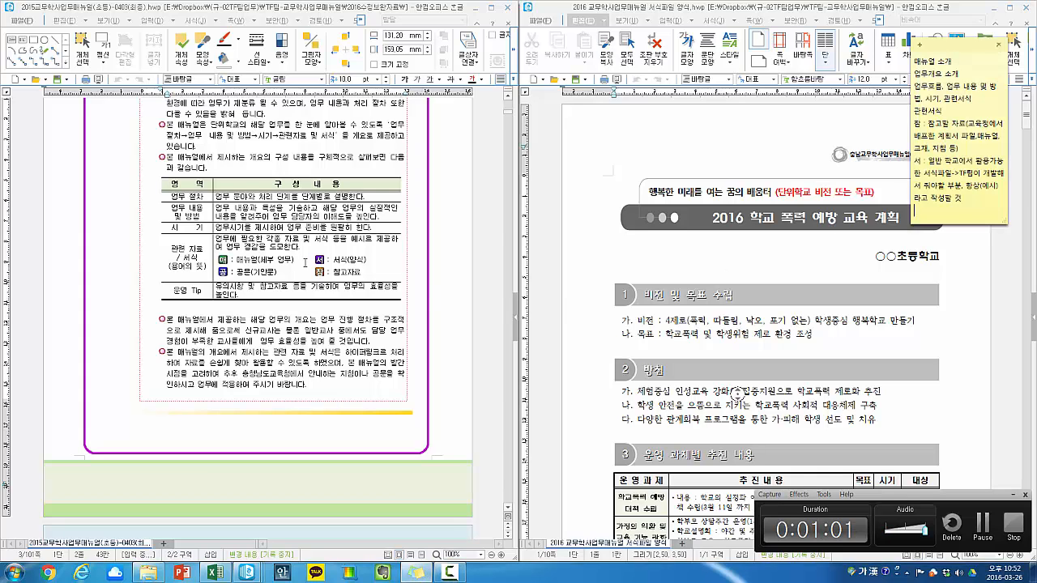
click(293, 243)
scroll(294, 242, up, 3)
click(1014, 494)
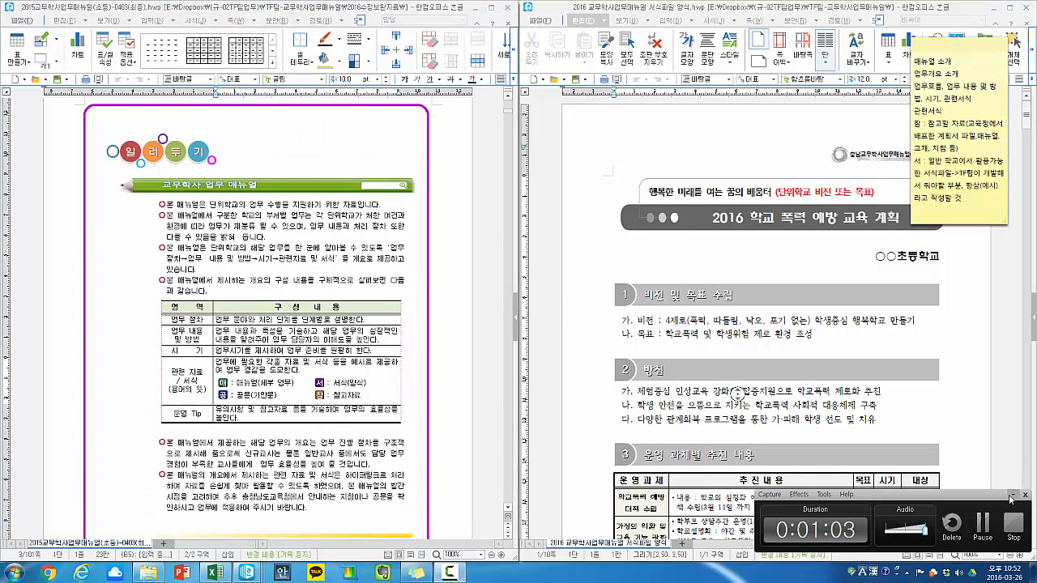
click(206, 219)
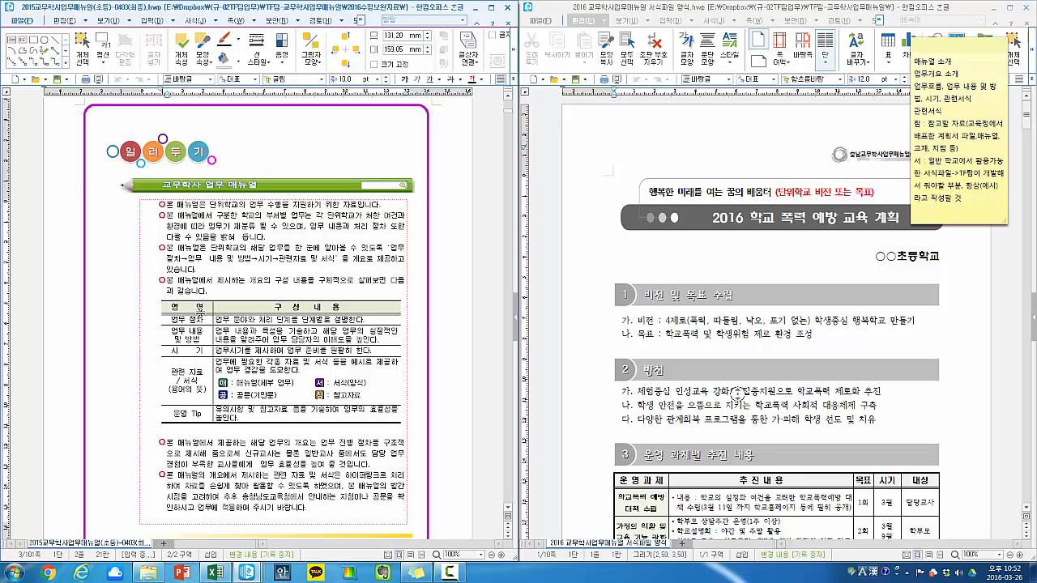
- Examine the 업무 절차 row of the composition table on the 일러두기 page
click(182, 320)
drag(181, 321, 324, 320)
click(187, 322)
click(324, 320)
scroll(267, 338, down, 1)
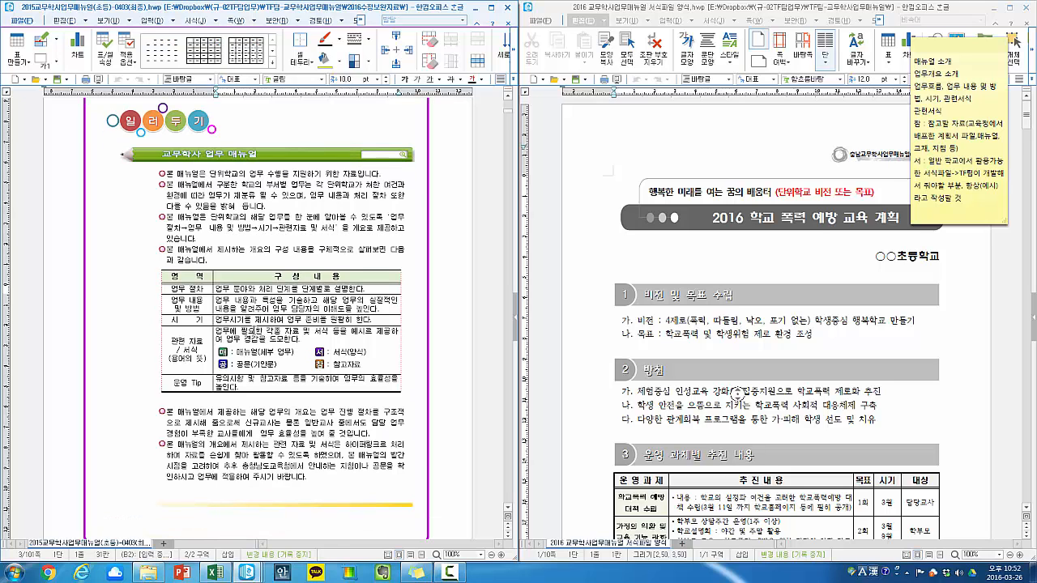
scroll(260, 335, up, 2)
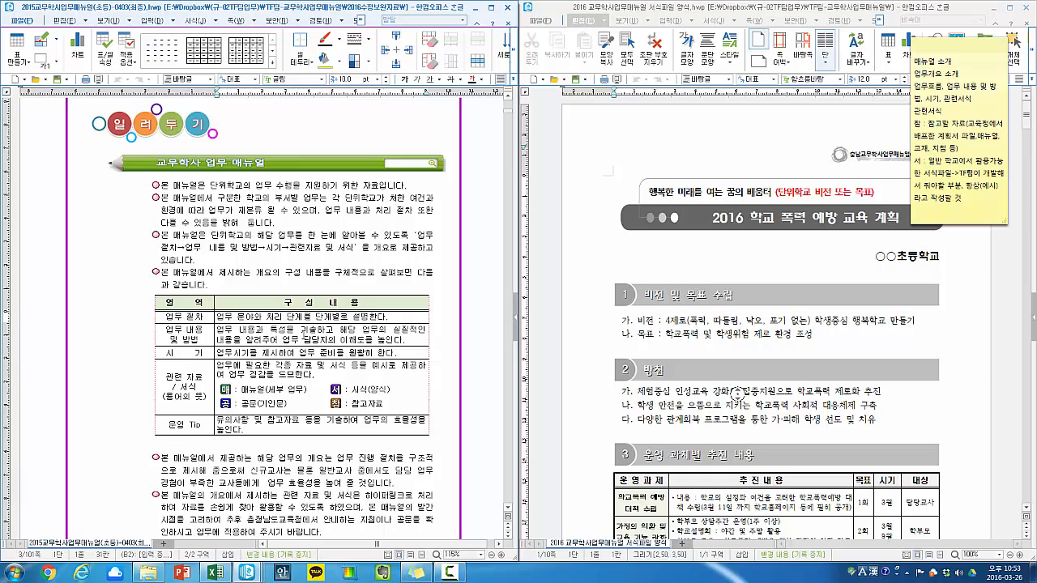
- Review the 업무 내용 및 방법 and 시기 rows of the composition table, highlighting their descriptions
drag(326, 331, 421, 342)
click(403, 343)
scroll(400, 346, down, 1)
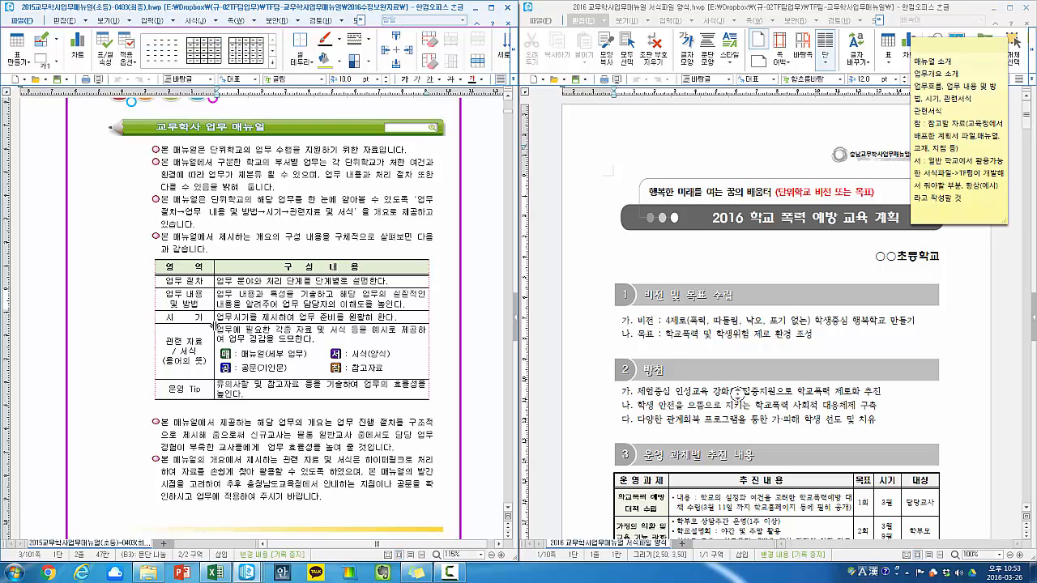
triple_click(227, 317)
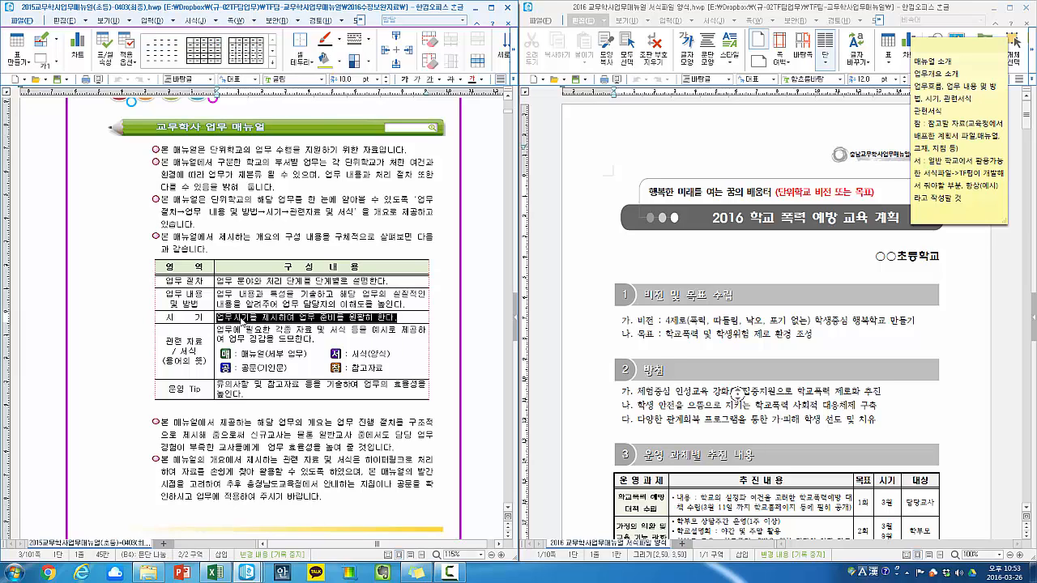
click(242, 318)
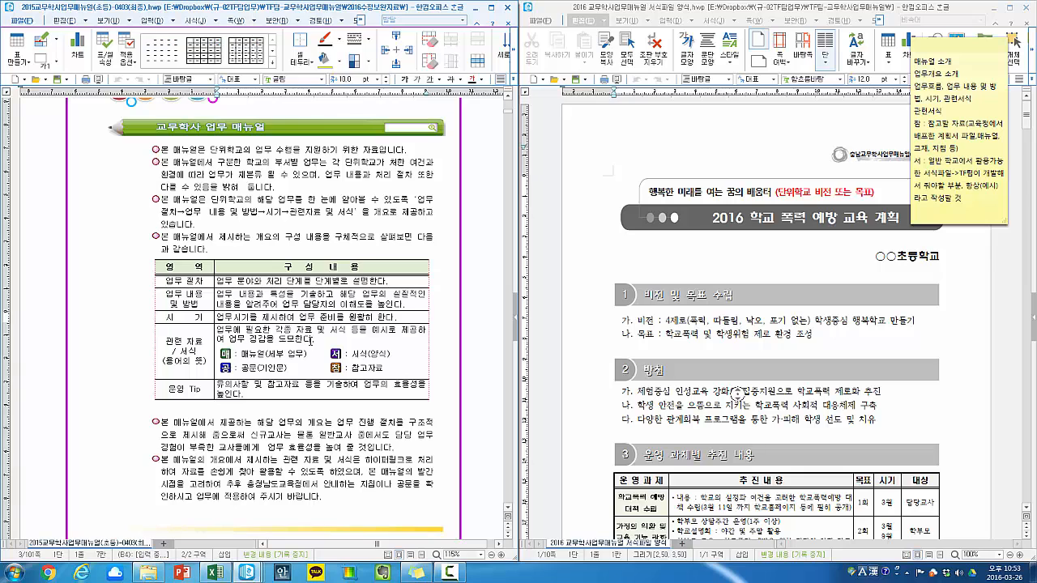
- Highlight the 서식(양식) legend entry and look through the 2016 학교 폭력 예방 교육 계획 form in the other document
click(235, 357)
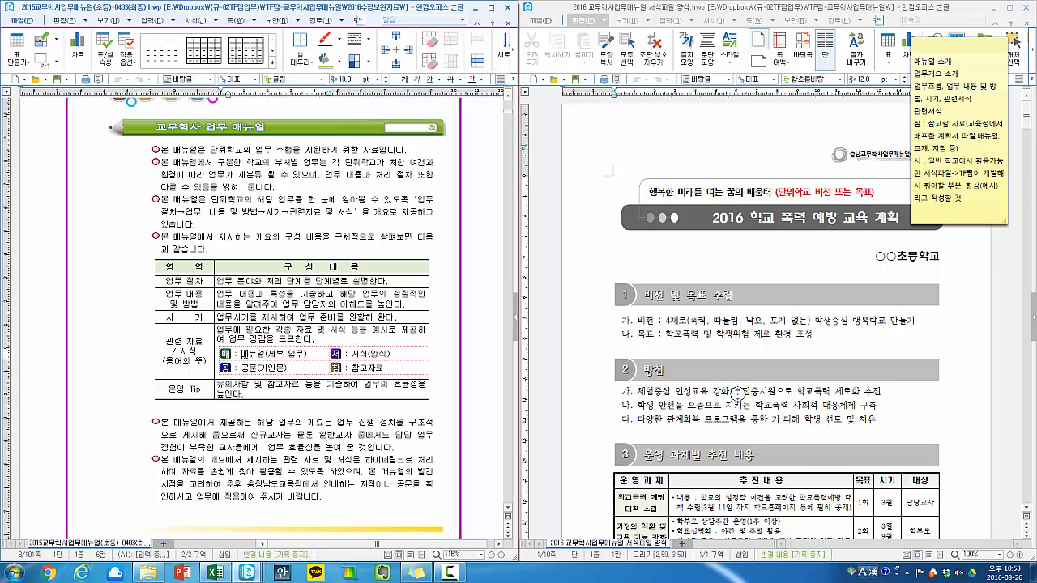
drag(351, 355, 392, 355)
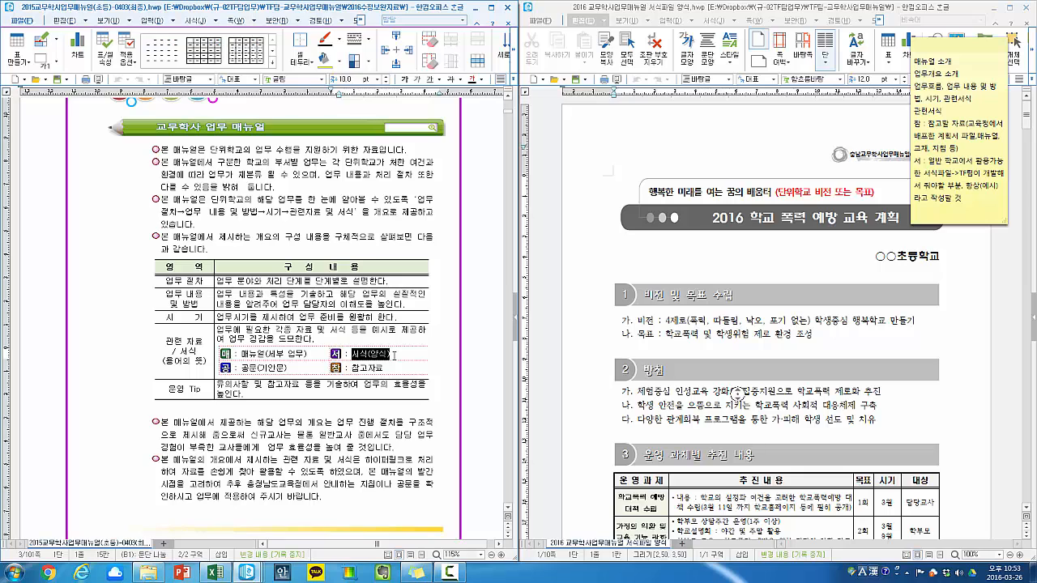
click(637, 256)
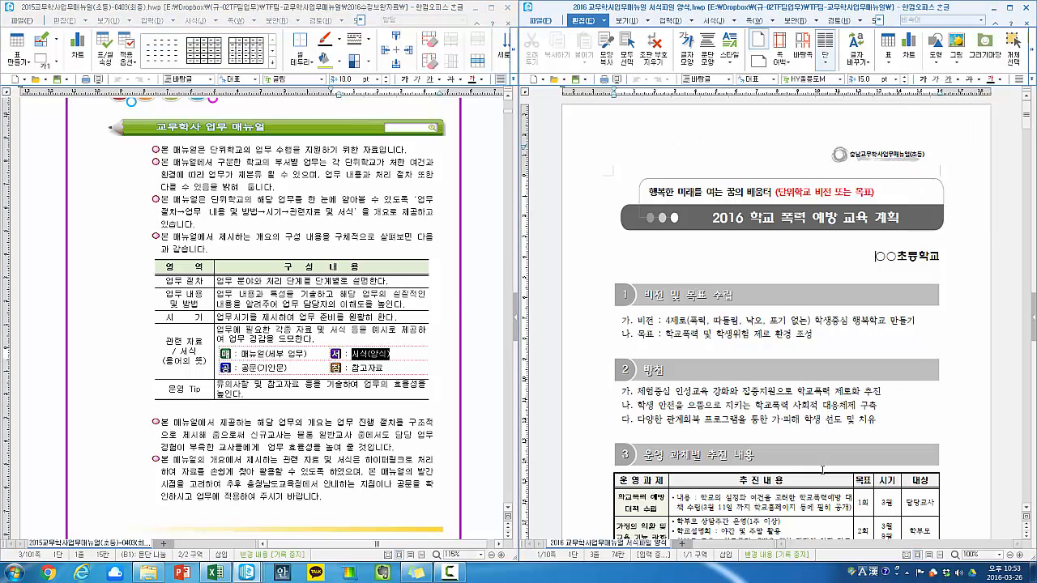
click(664, 324)
scroll(665, 347, down, 3)
scroll(665, 349, down, 5)
scroll(664, 356, up, 8)
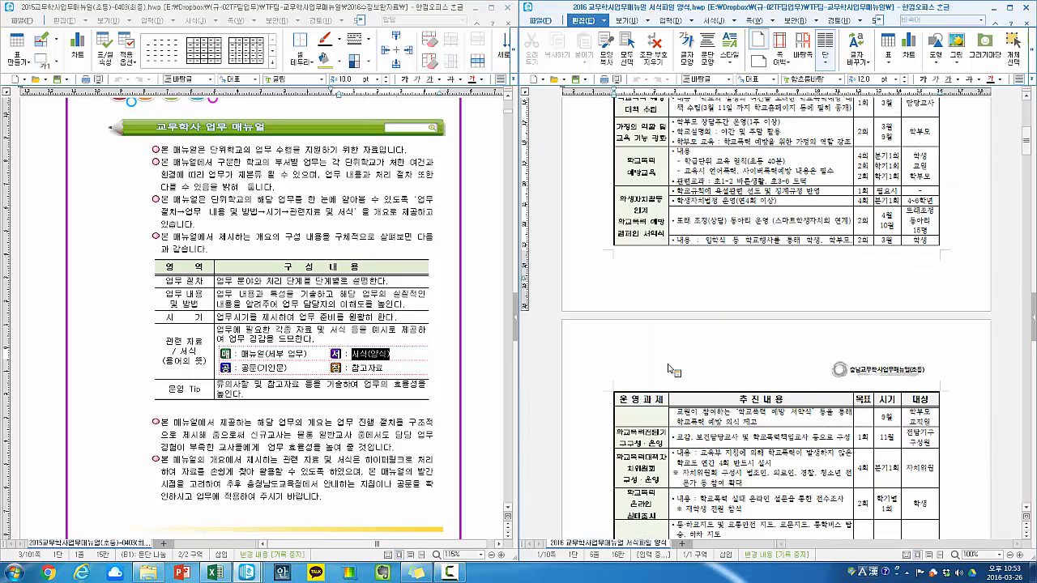
scroll(666, 363, up, 1)
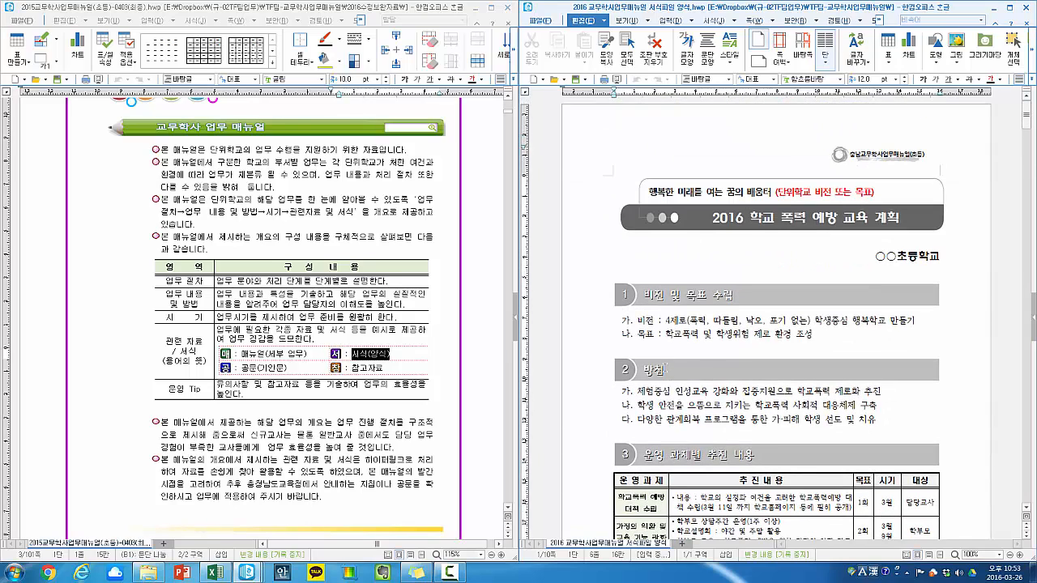
- Point out the 공문(기안문) and 참고자료 entries in the 관련 자료/서식 legend by highlighting each text
click(244, 366)
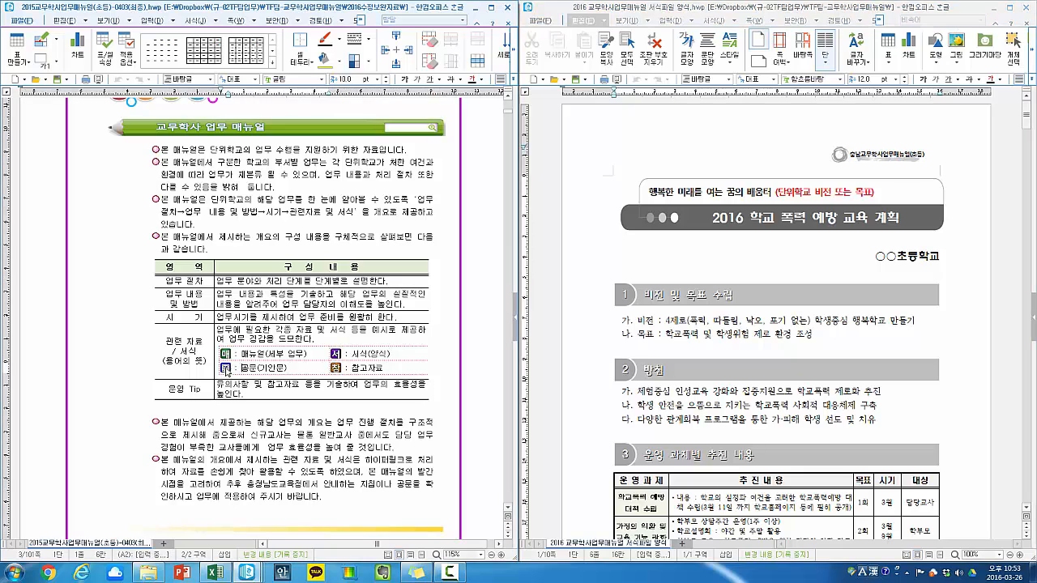
drag(240, 368, 287, 368)
click(288, 368)
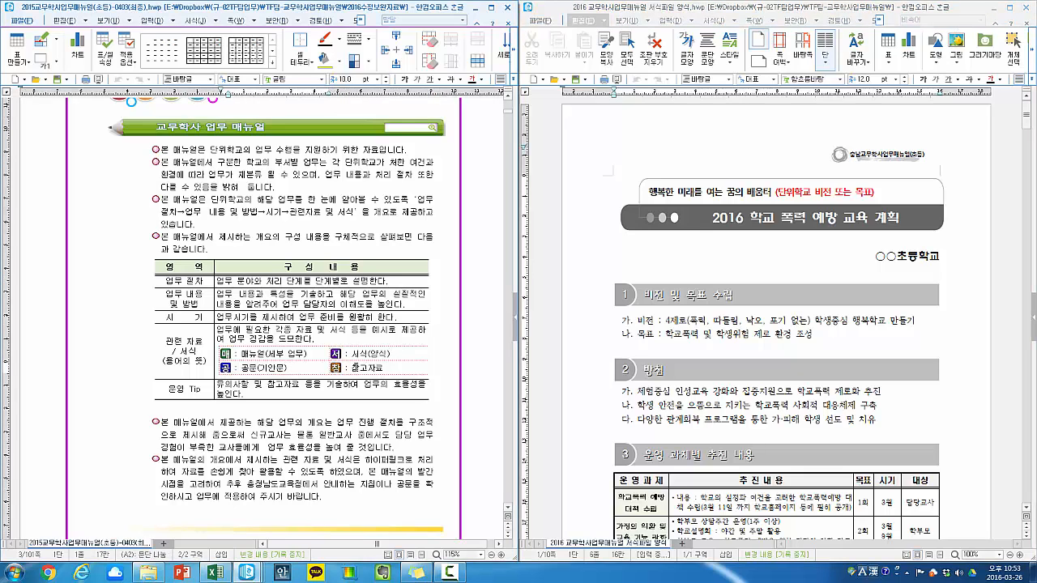
drag(353, 368, 394, 371)
click(396, 371)
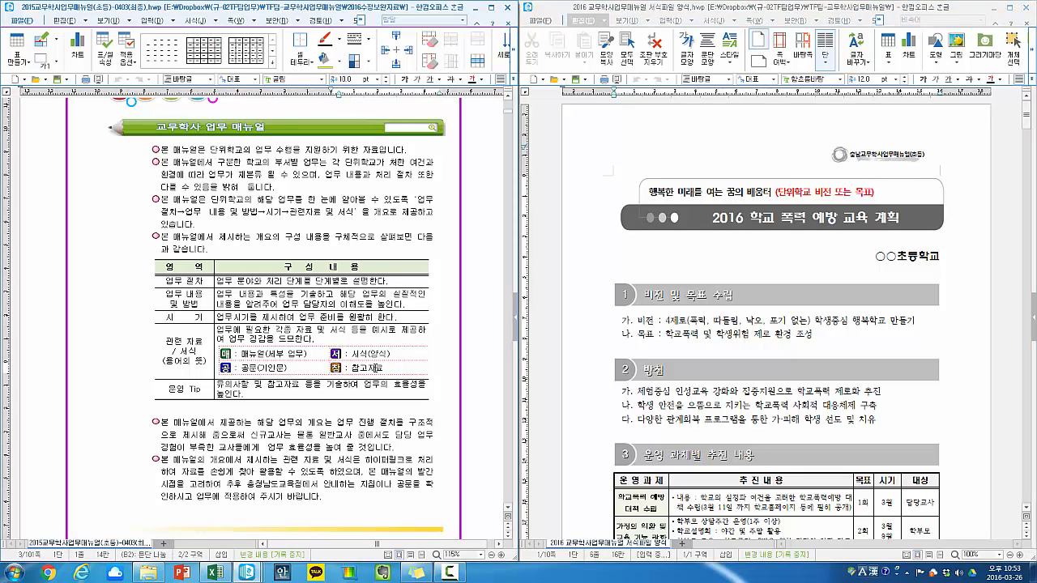
- Highlight the legend cells for 매뉴얼 and 공문, followed by those for 서식 and 참고자료
drag(282, 356, 284, 370)
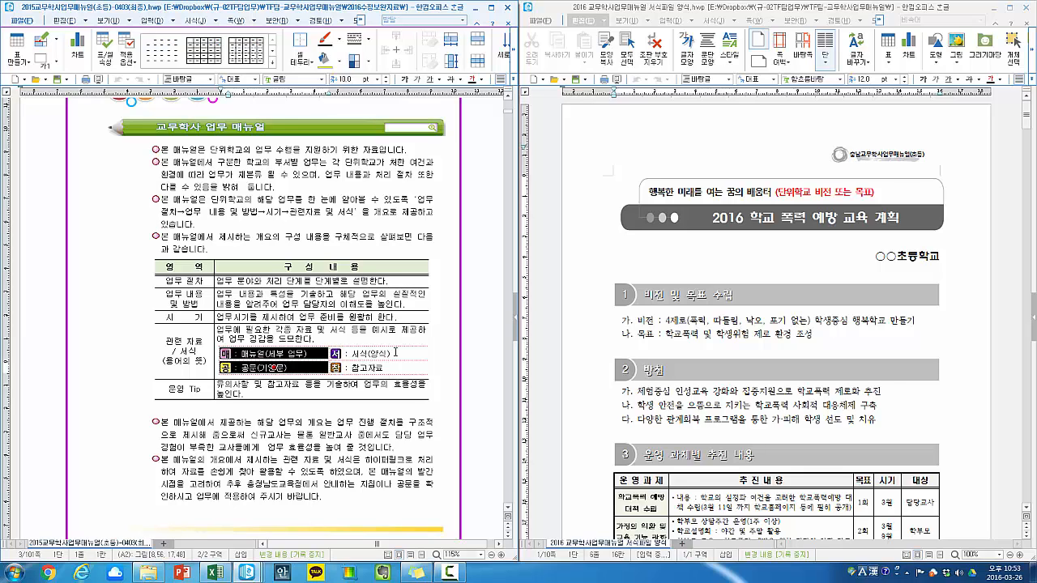
drag(393, 356, 398, 370)
click(398, 370)
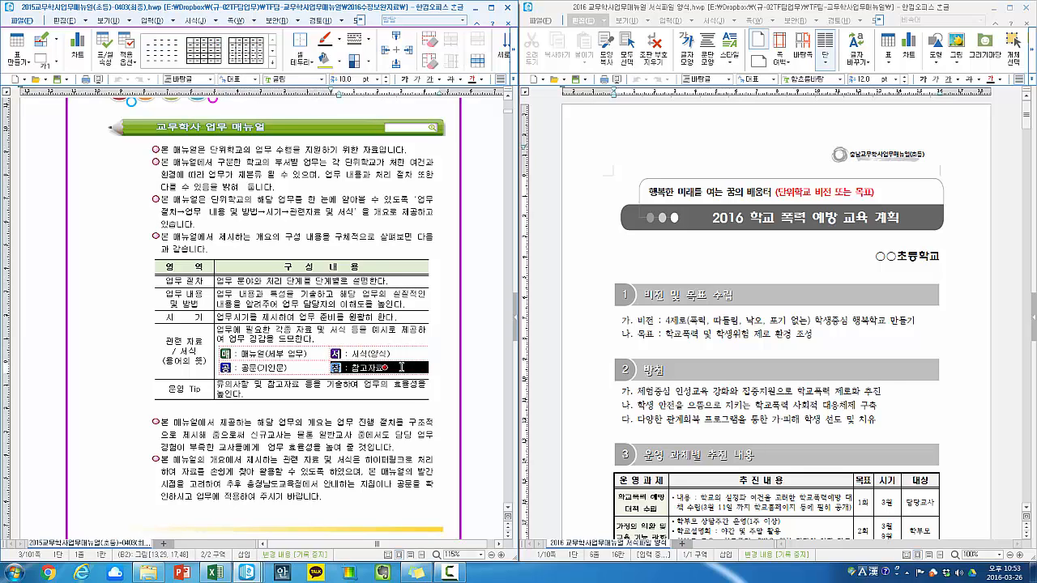
triple_click(398, 369)
click(389, 355)
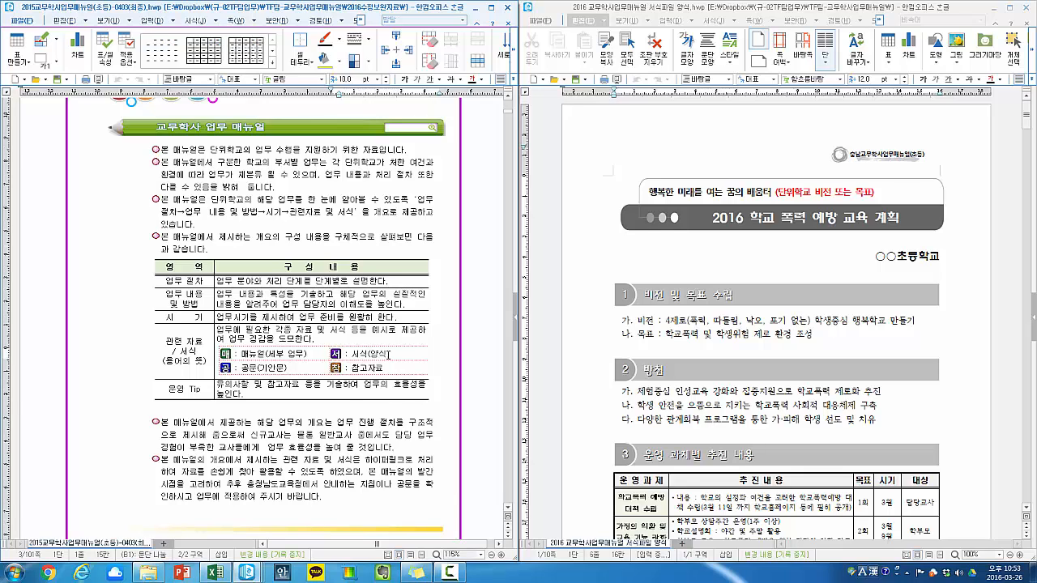
- Display the sticky note over the form document and highlight the 참고자료 text and its 참 icon in the legend
click(642, 273)
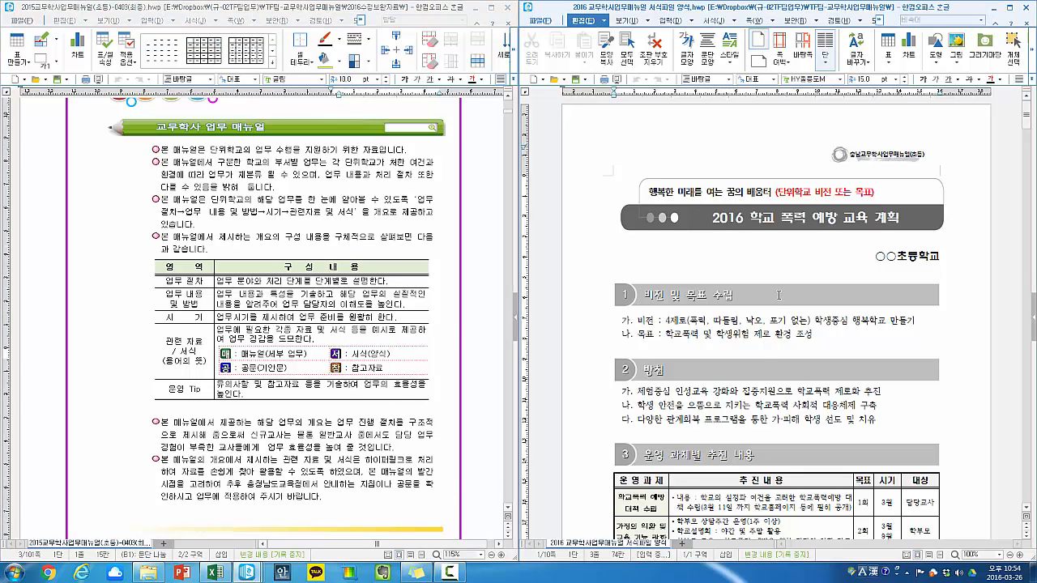
click(417, 574)
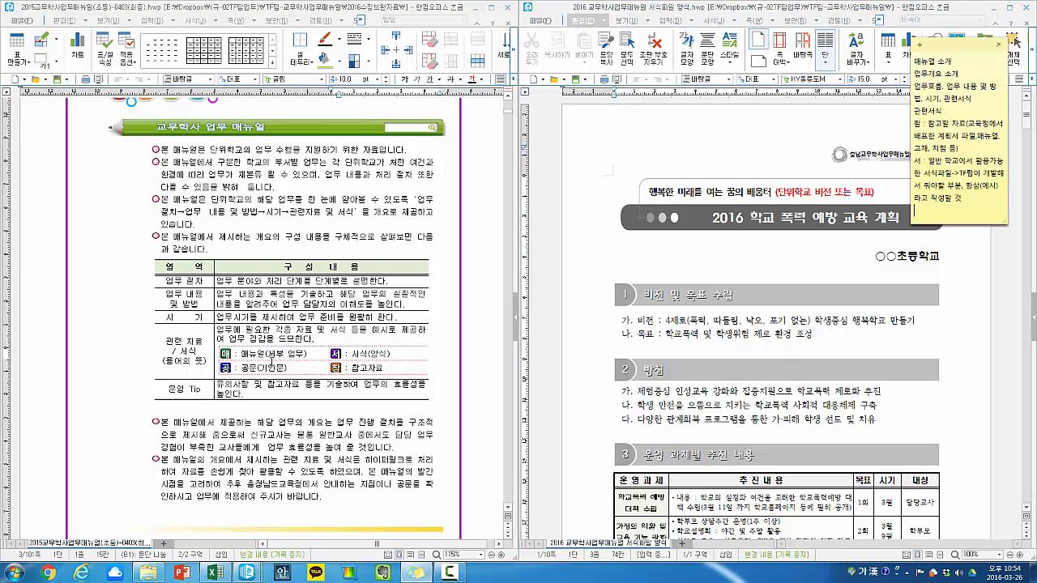
click(363, 366)
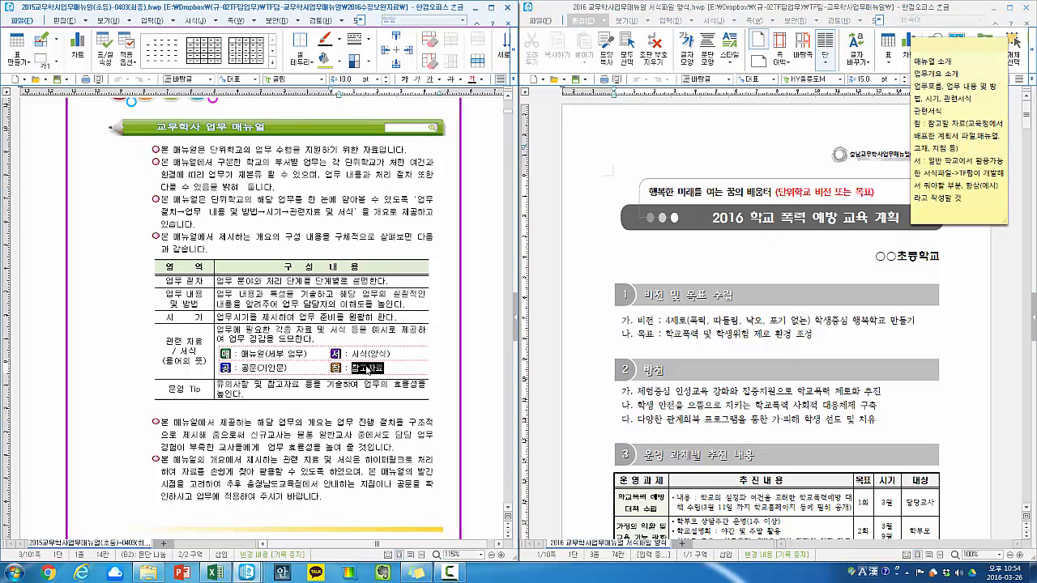
click(340, 371)
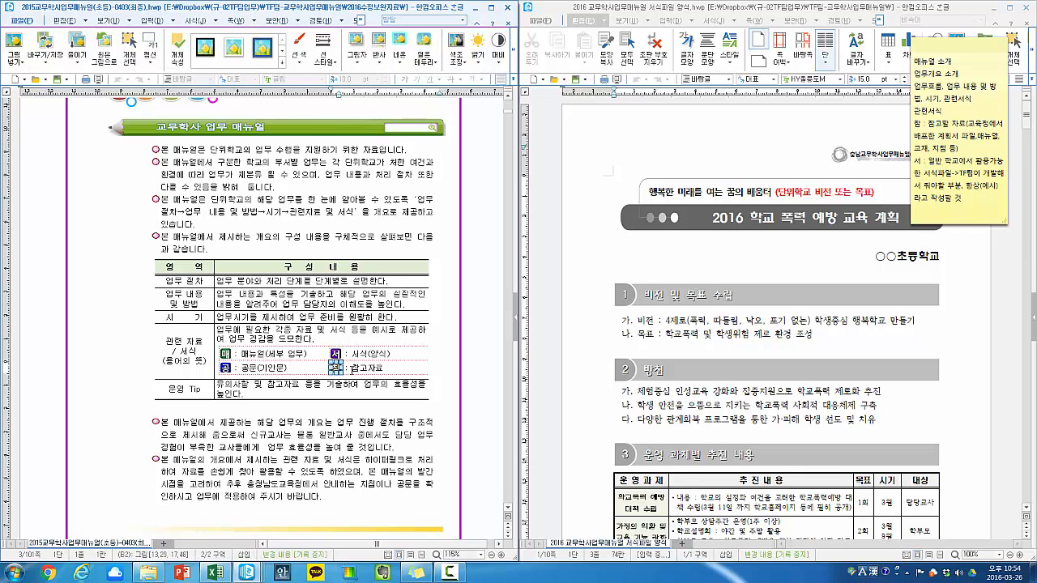
click(355, 368)
- Highlight the 서식 and 참고자료 cells together, then the 매뉴얼(세부 업무) cell and its 매 icon
drag(356, 356, 362, 365)
click(362, 366)
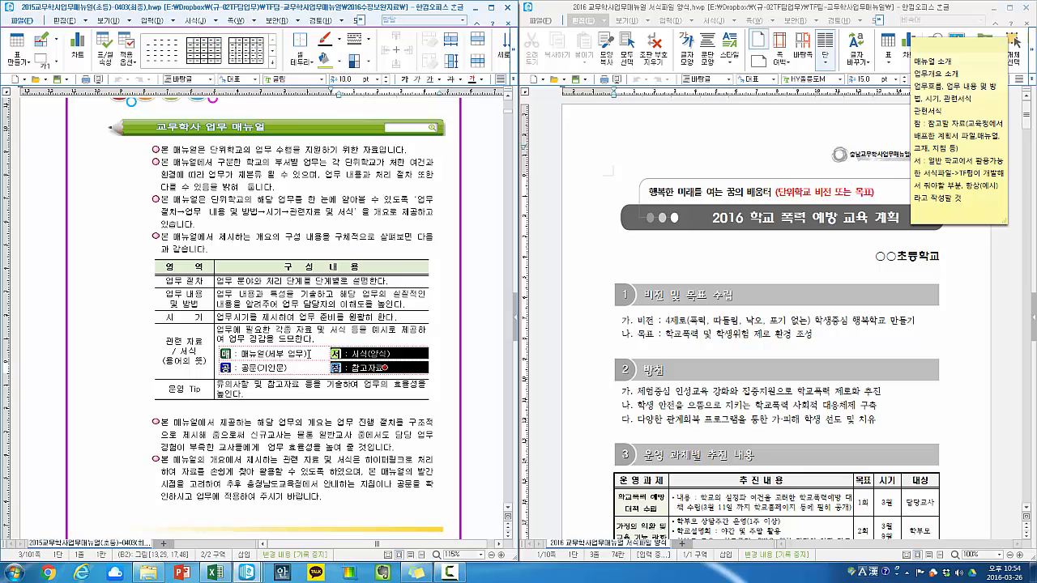
click(309, 354)
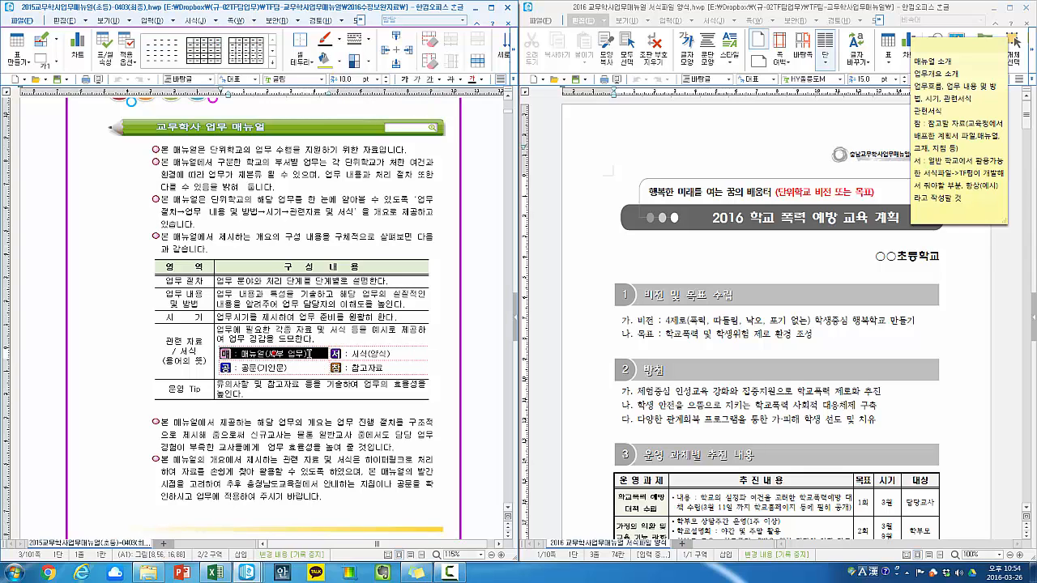
click(225, 356)
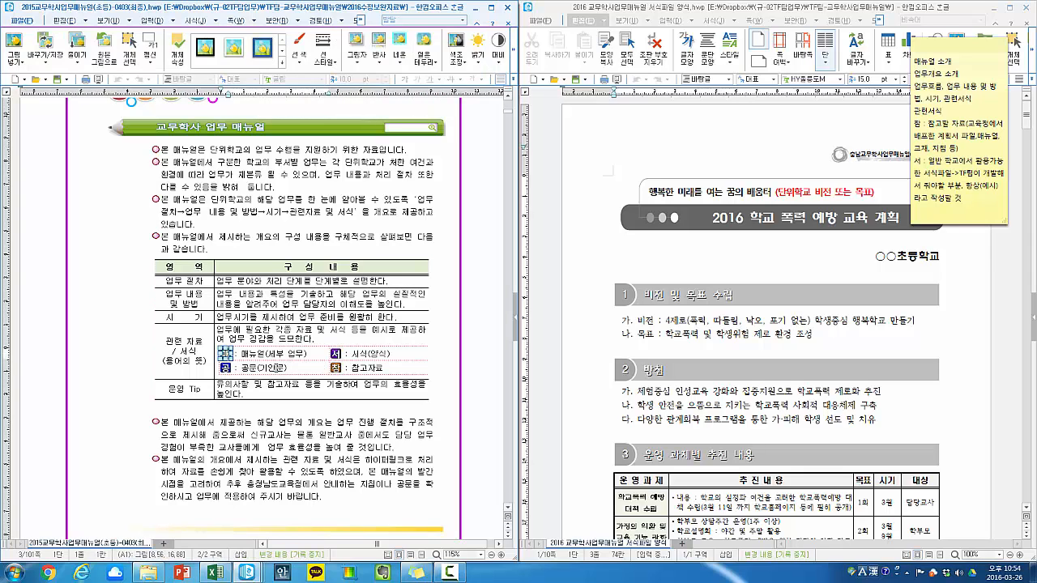
- Read the rest of the manual's introduction and go to the 1. 교무업무 list at the start of the 차례
scroll(267, 449, down, 3)
click(281, 370)
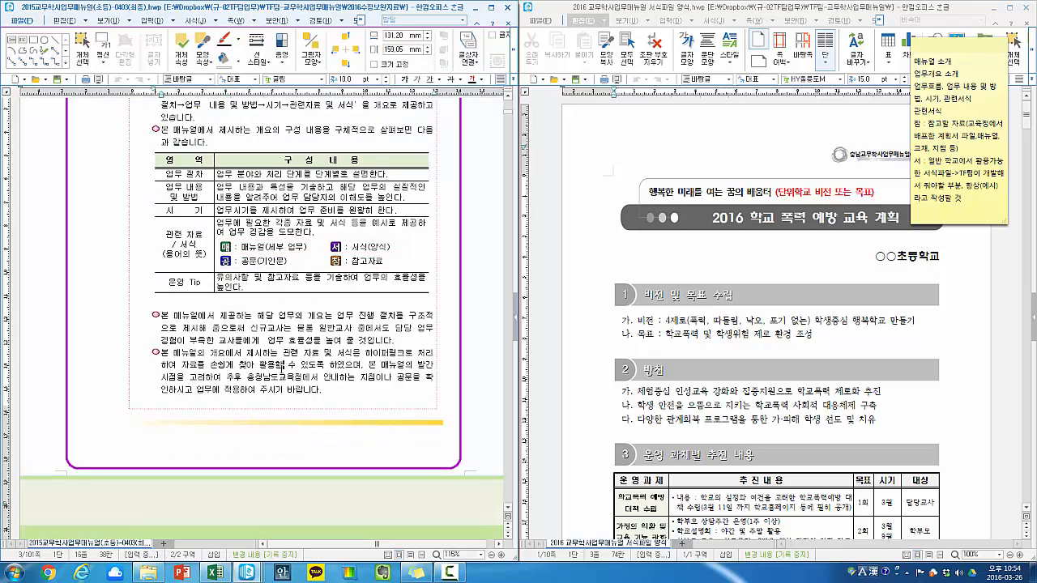
scroll(284, 372, down, 15)
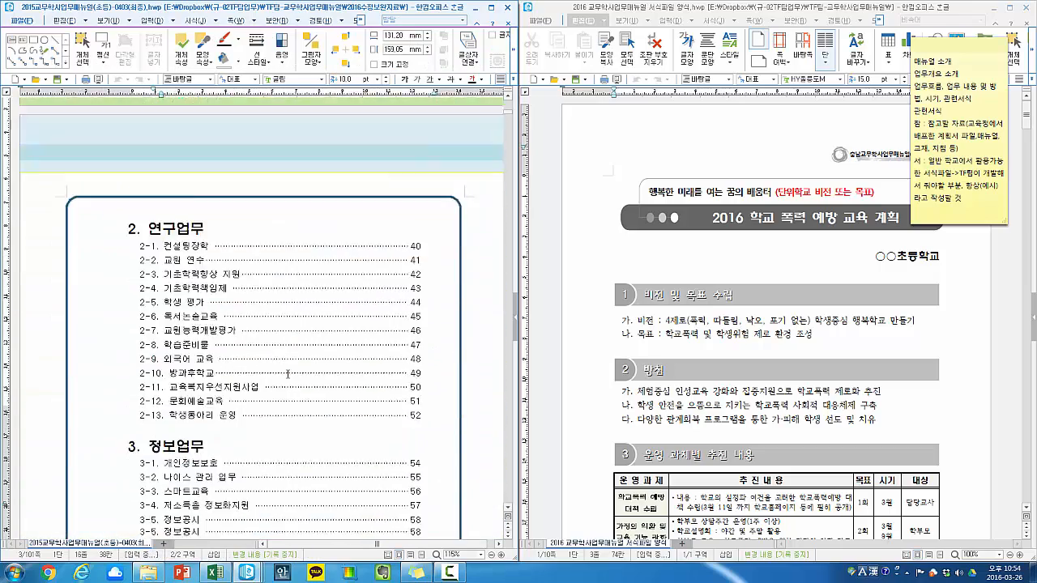
scroll(288, 373, up, 15)
click(278, 358)
scroll(277, 358, up, 1)
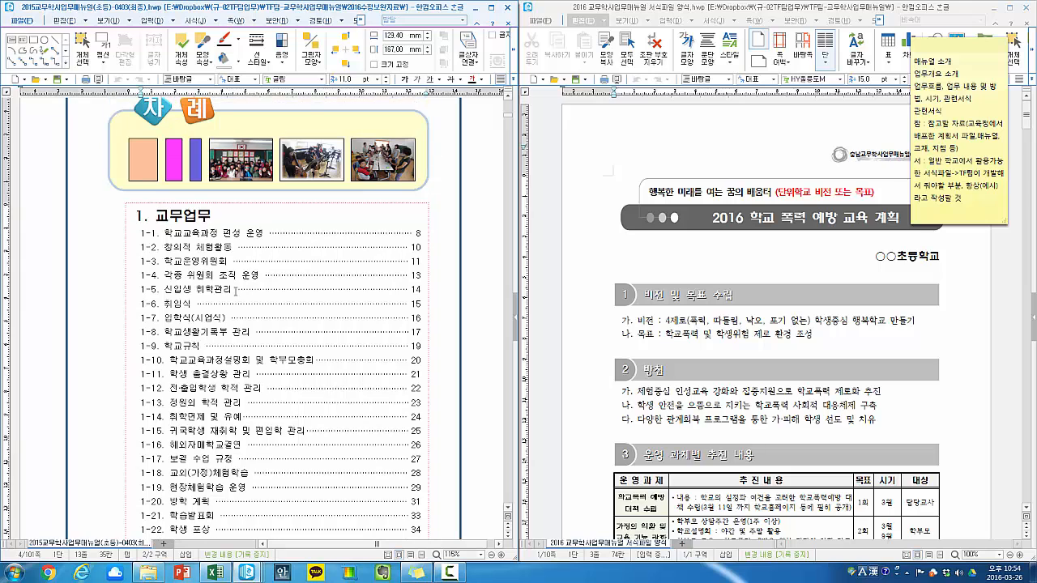
- Look through the table of contents from 1. 교무업무 to 6. 체육업무, ending at the 제1장 교무업무 cover page
click(372, 440)
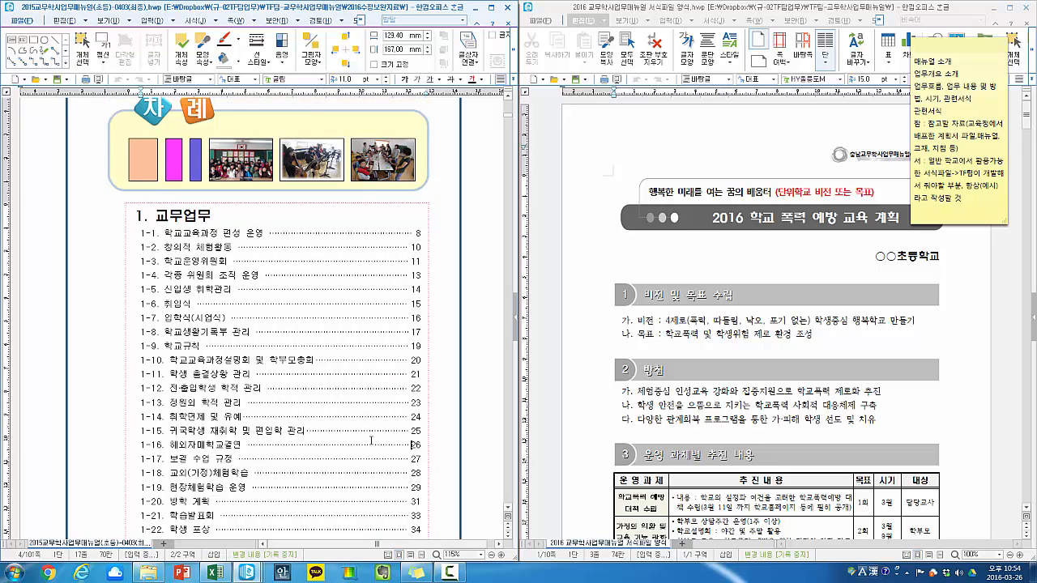
scroll(372, 440, down, 1)
scroll(373, 441, down, 2)
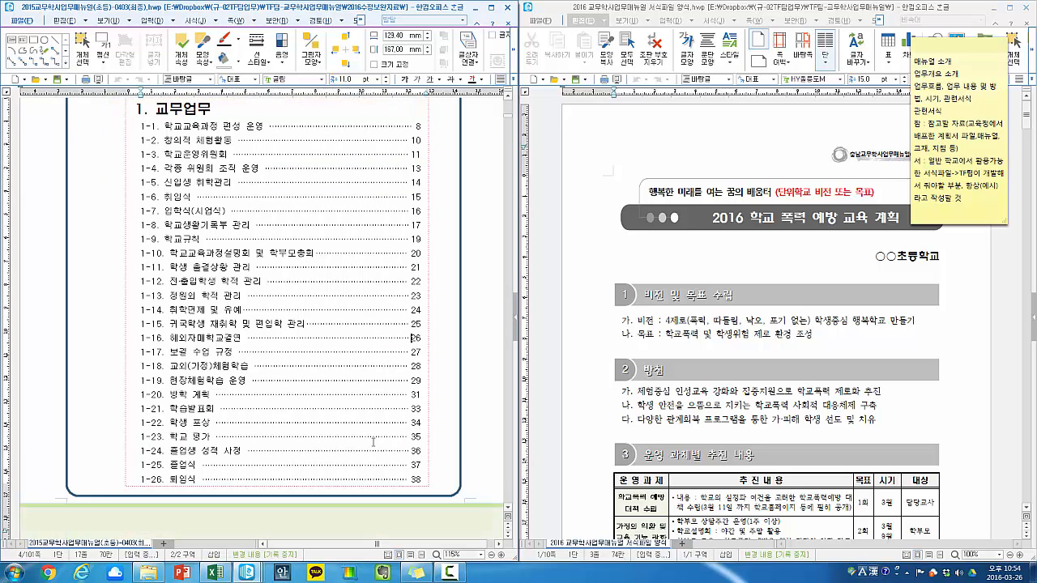
scroll(372, 440, down, 3)
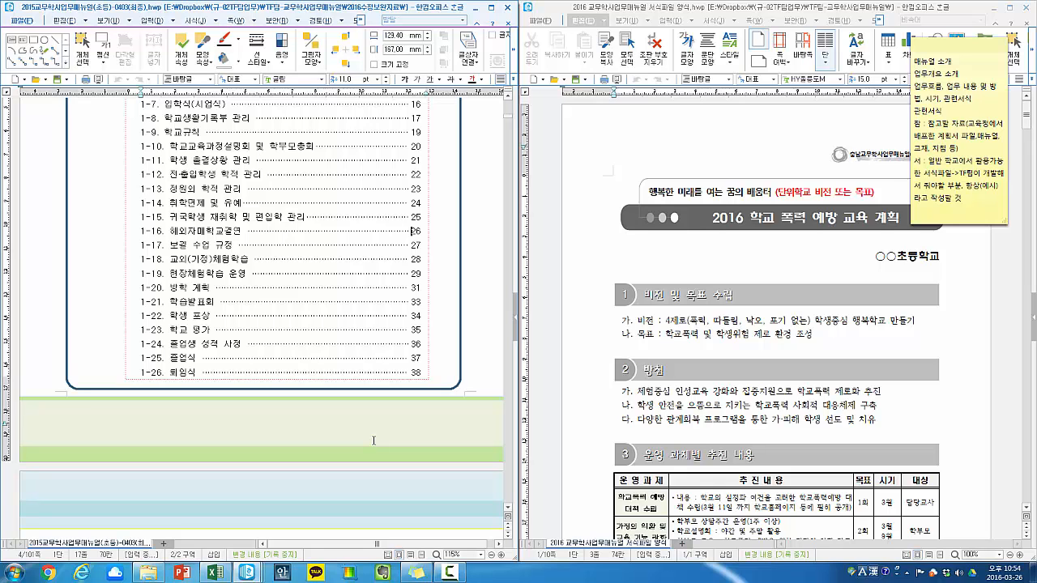
scroll(376, 440, down, 13)
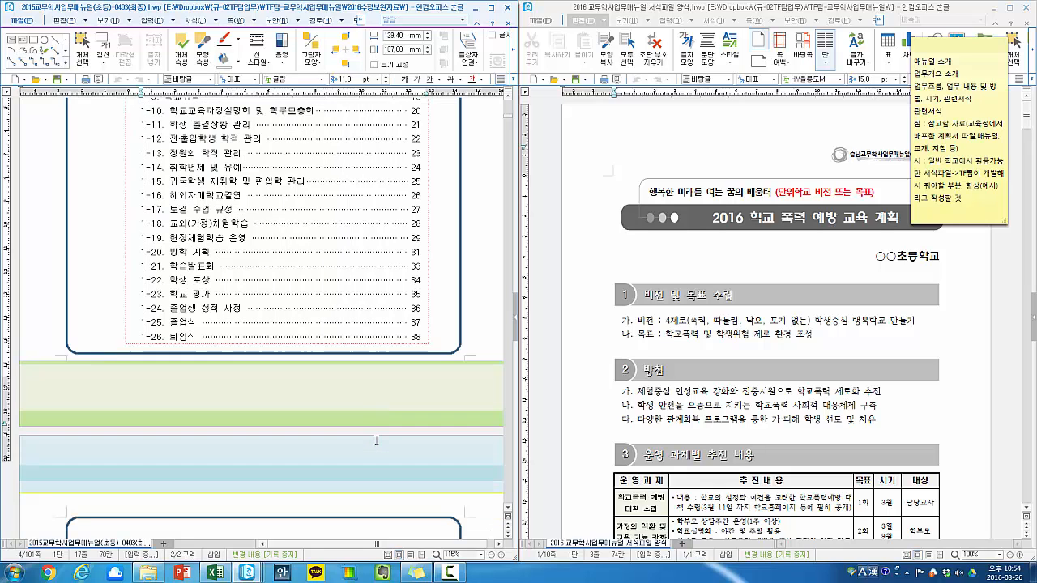
scroll(377, 440, down, 18)
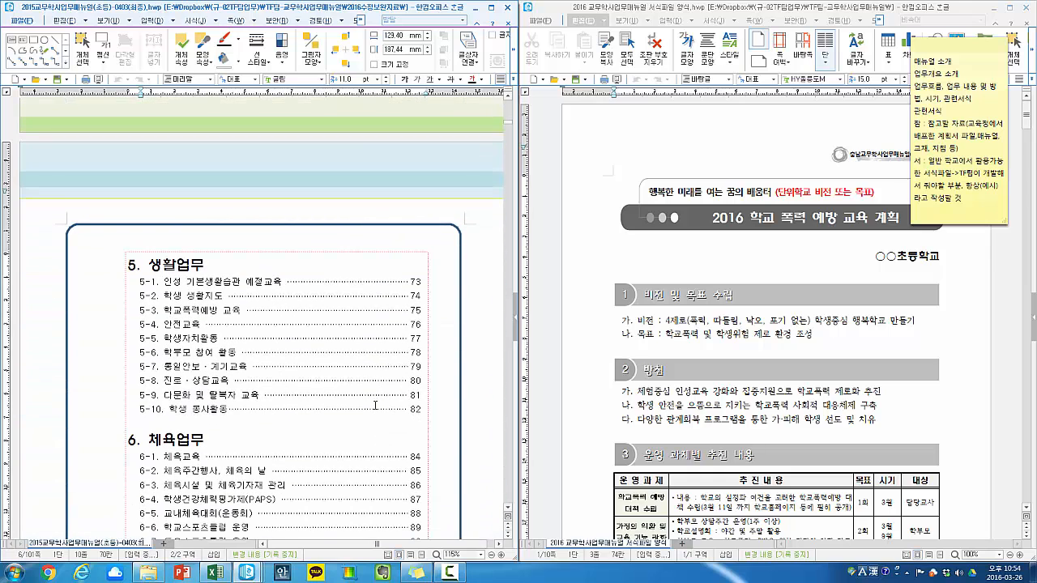
scroll(370, 414, up, 11)
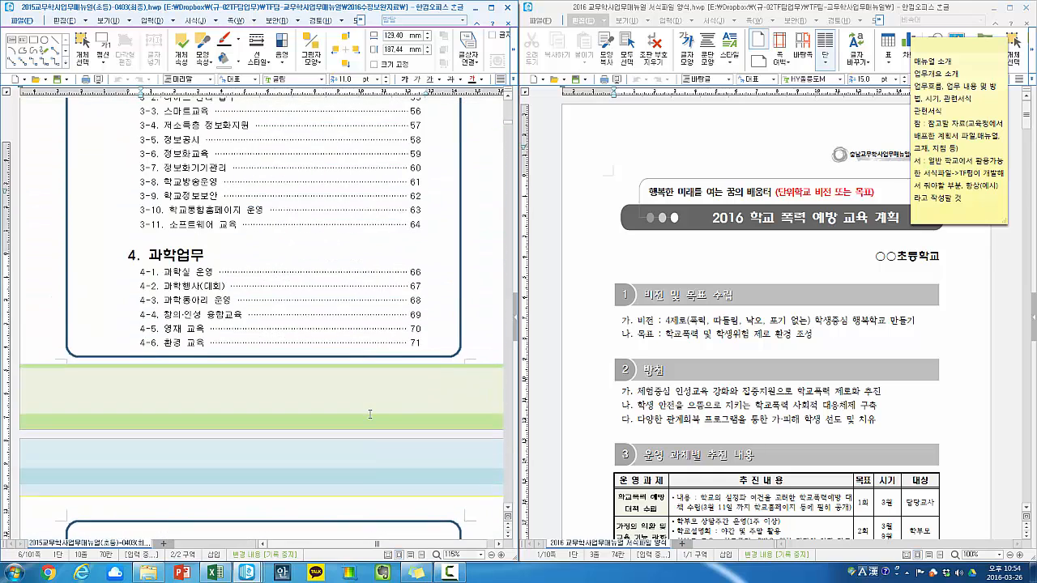
scroll(371, 414, down, 10)
scroll(371, 415, down, 10)
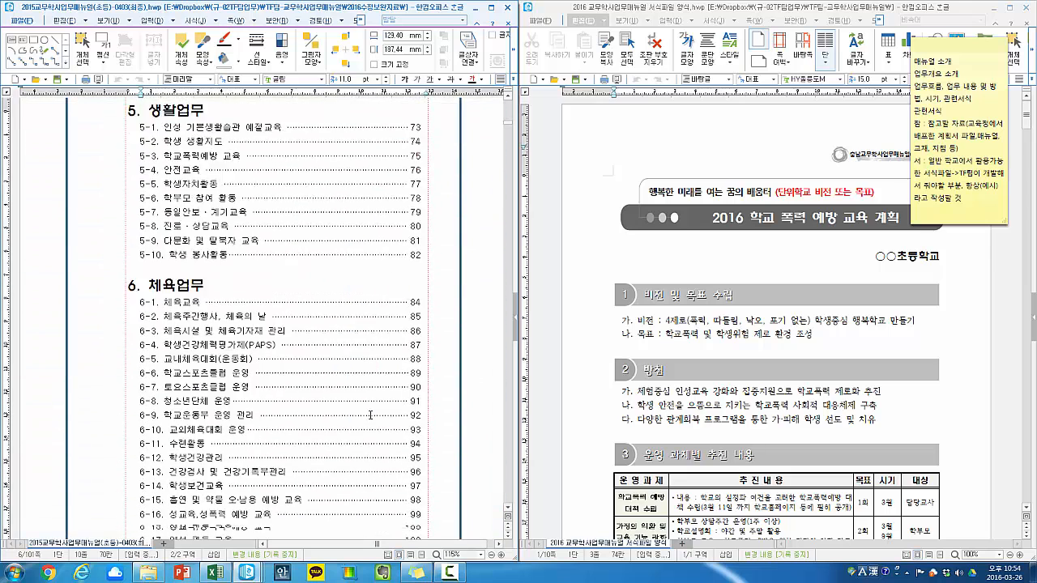
scroll(370, 417, down, 9)
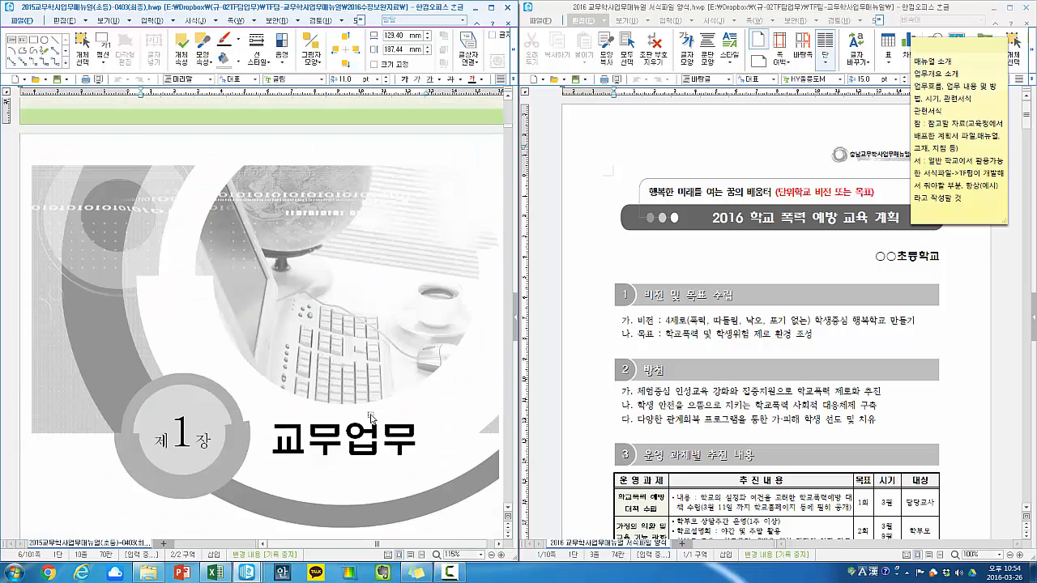
- Go to the 1. 학교교육과정 편성 운영 page in chapter 1 and view its 업무개요 and column layout
scroll(340, 360, down, 20)
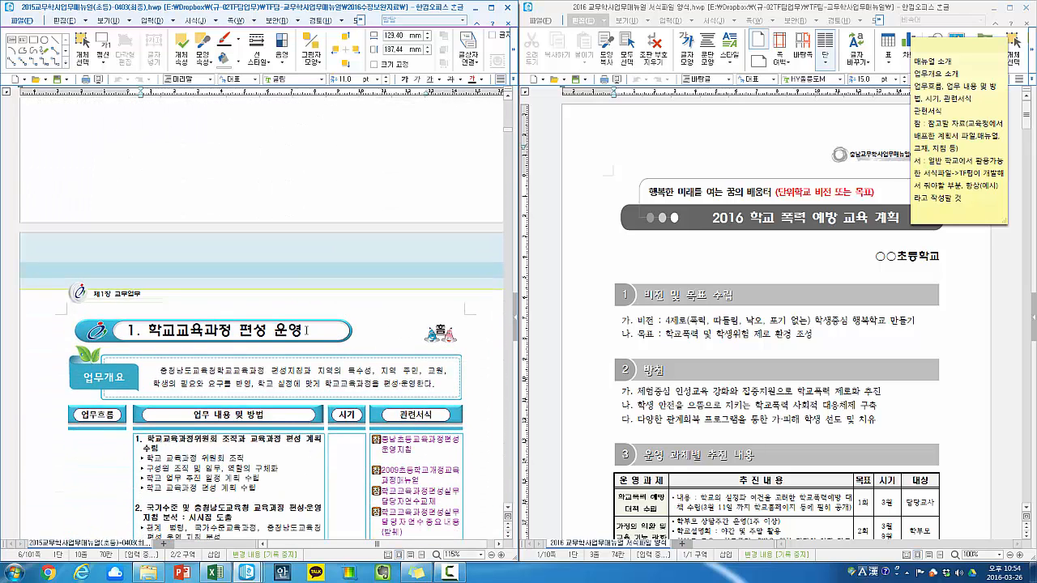
click(316, 324)
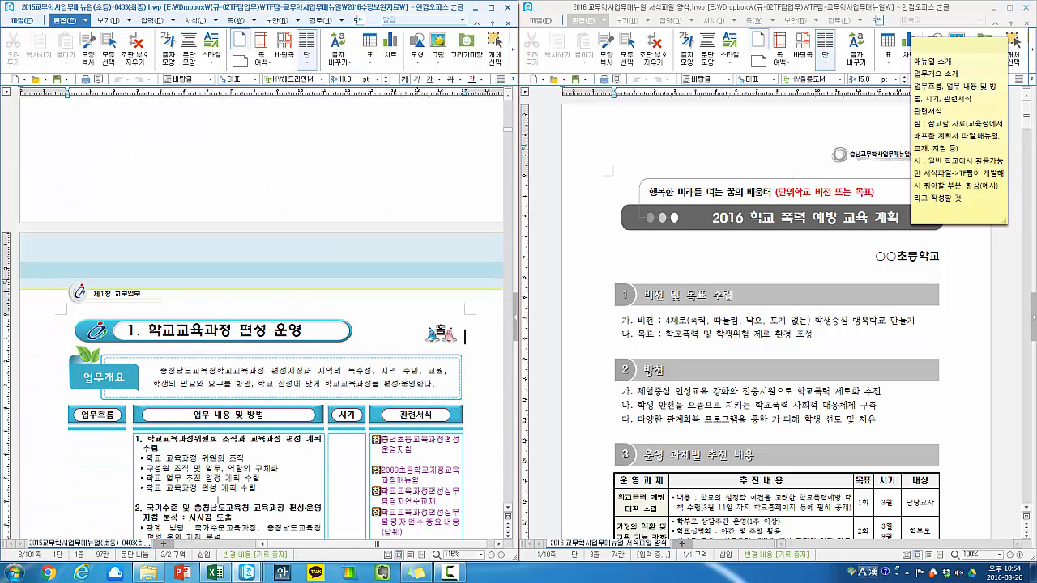
scroll(270, 461, down, 3)
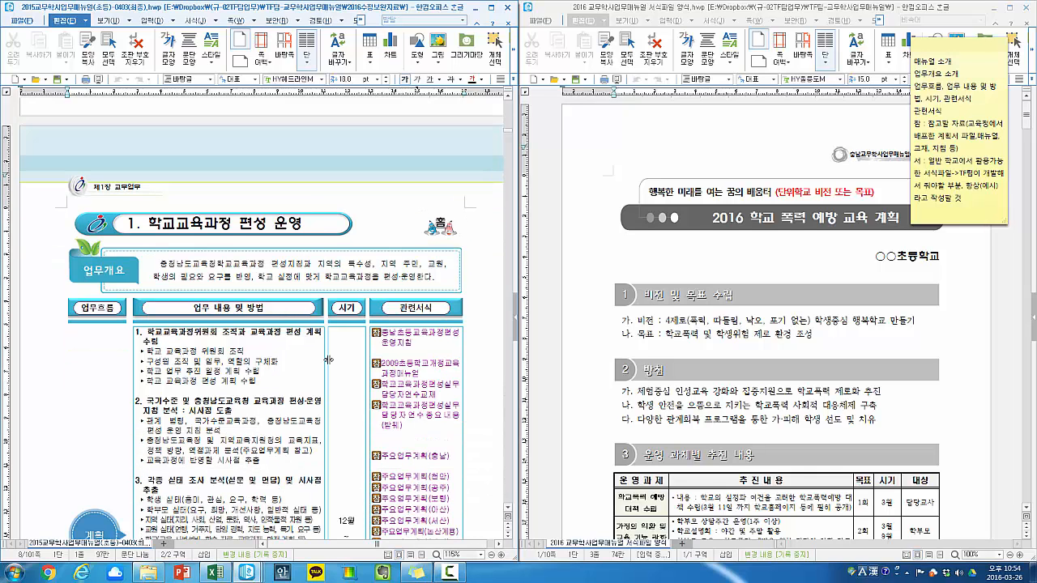
- Highlight the 충남초등교육과정편성 운영지침 entry under 관련서식 and try to open its linked document
click(434, 342)
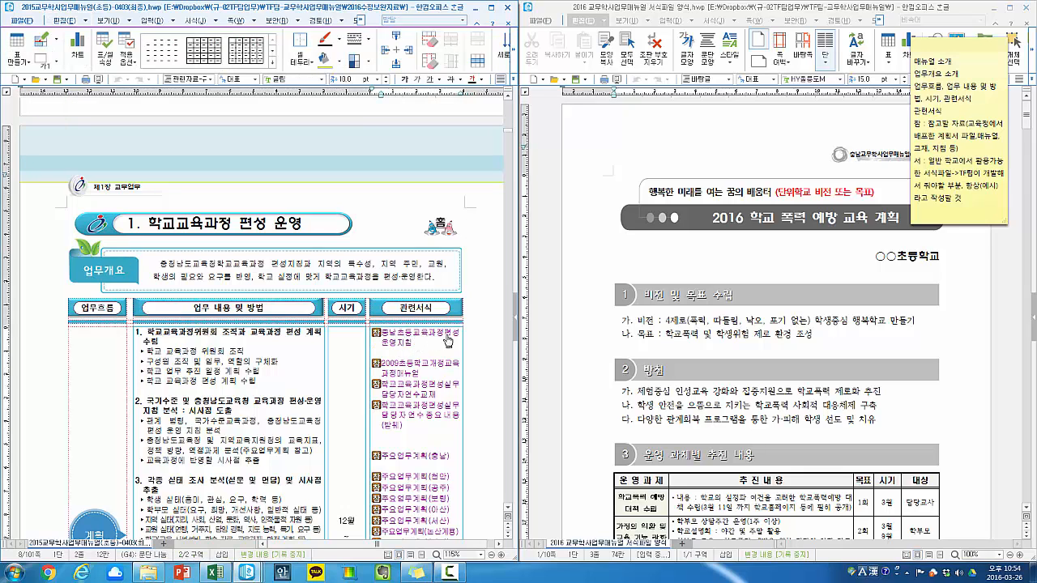
double_click(406, 347)
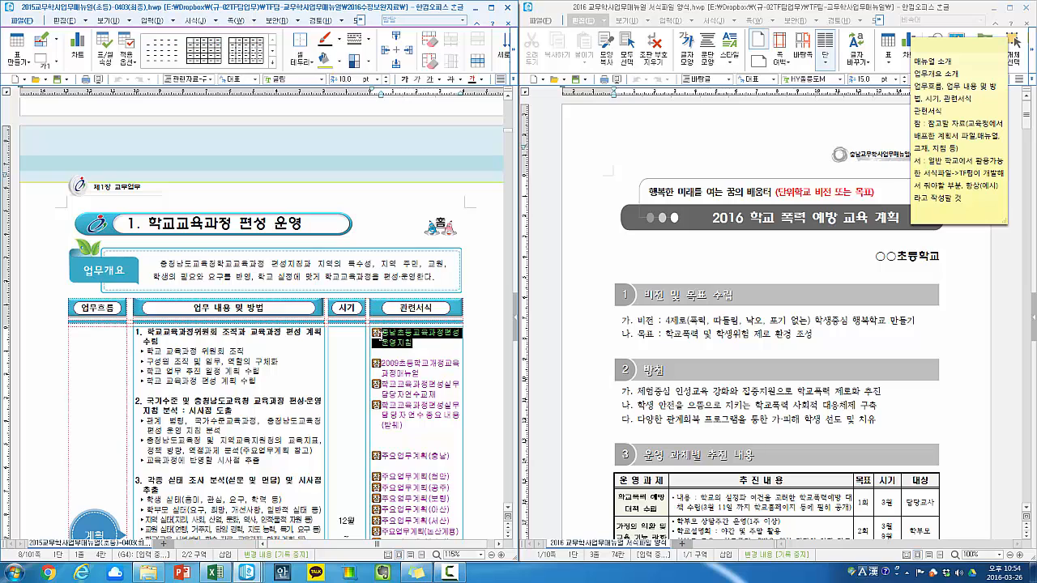
click(415, 344)
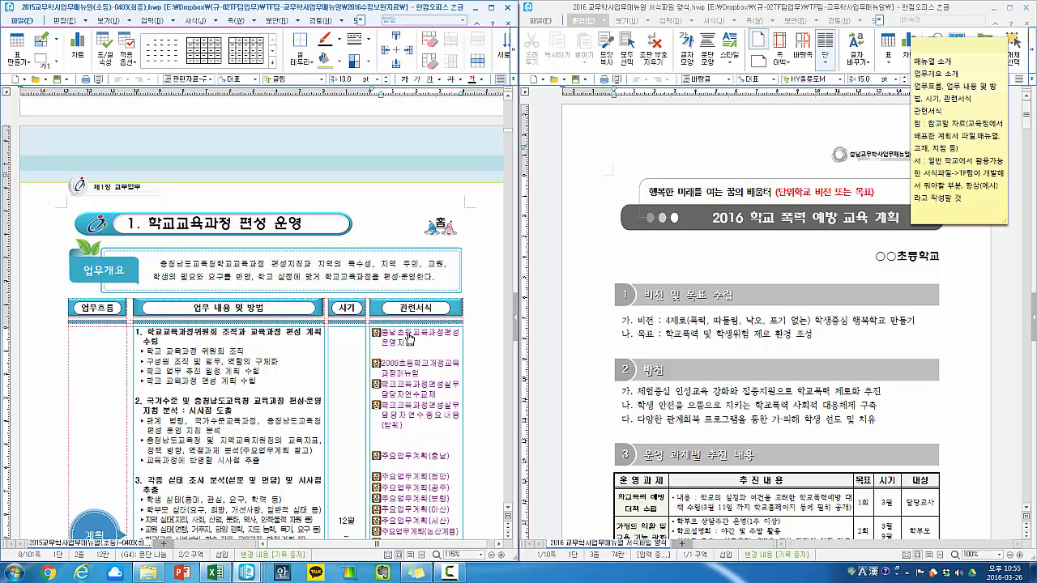
click(409, 339)
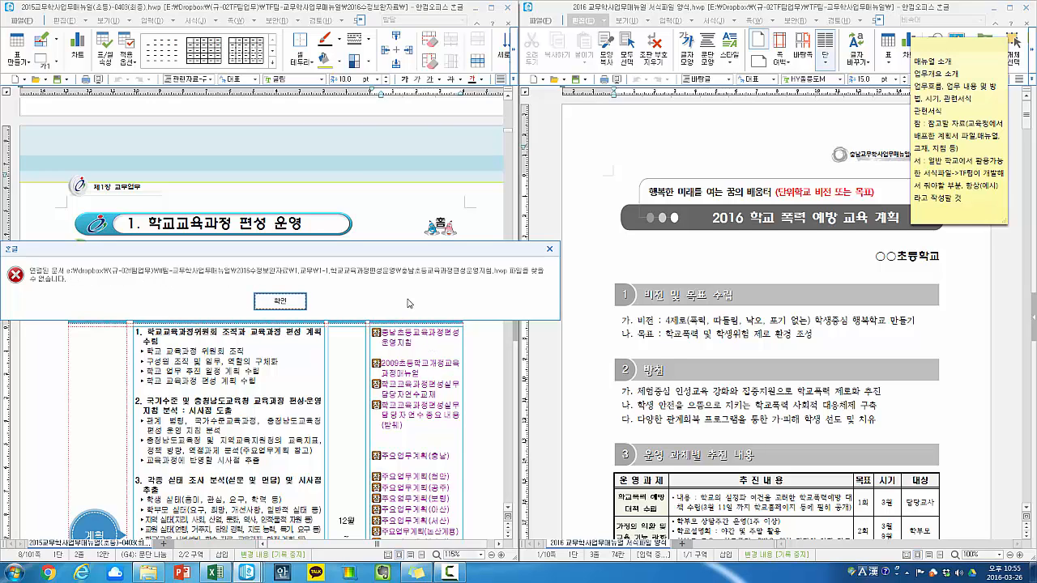
click(278, 306)
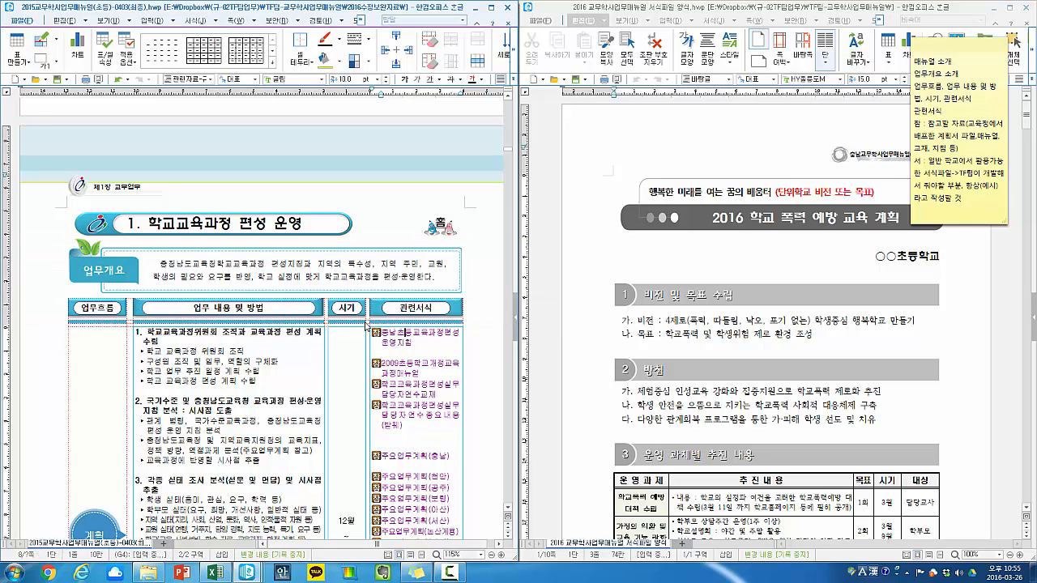
- Remove the hyperlink from the 충남초등교육과정편성 운영지침 entry under 관련서식
click(418, 342)
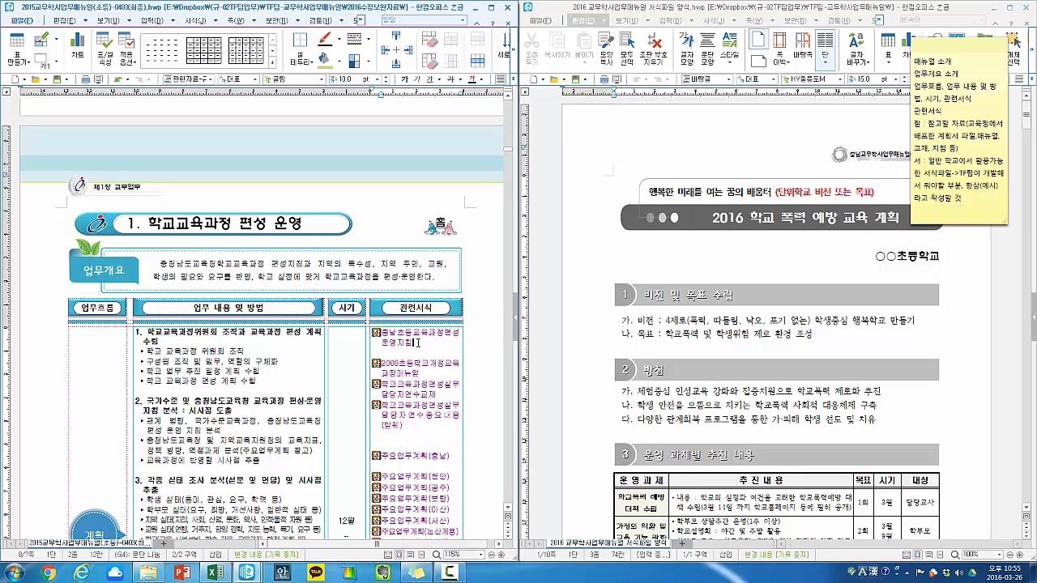
key(BackSpace)
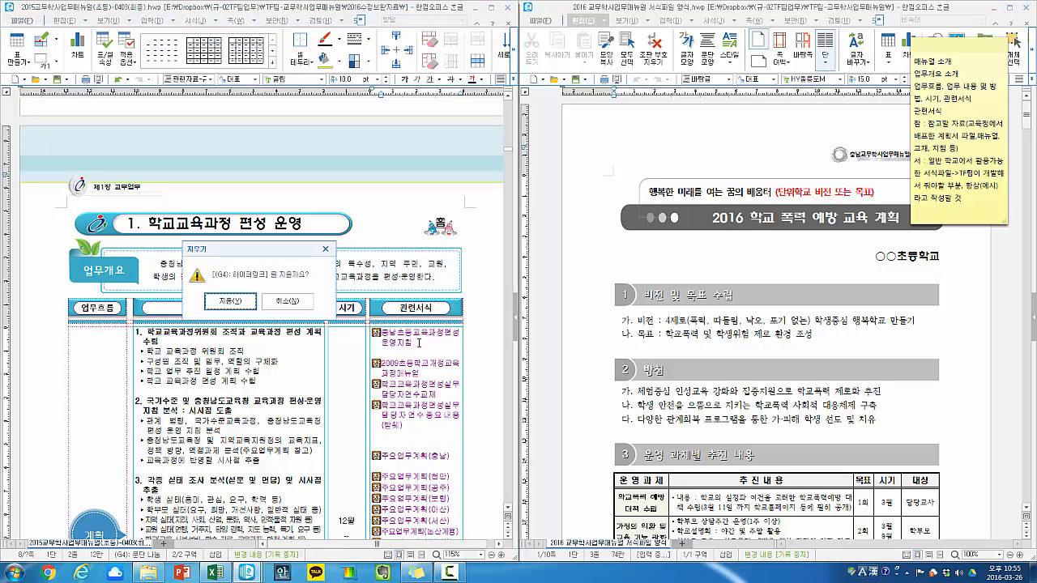
key(Return)
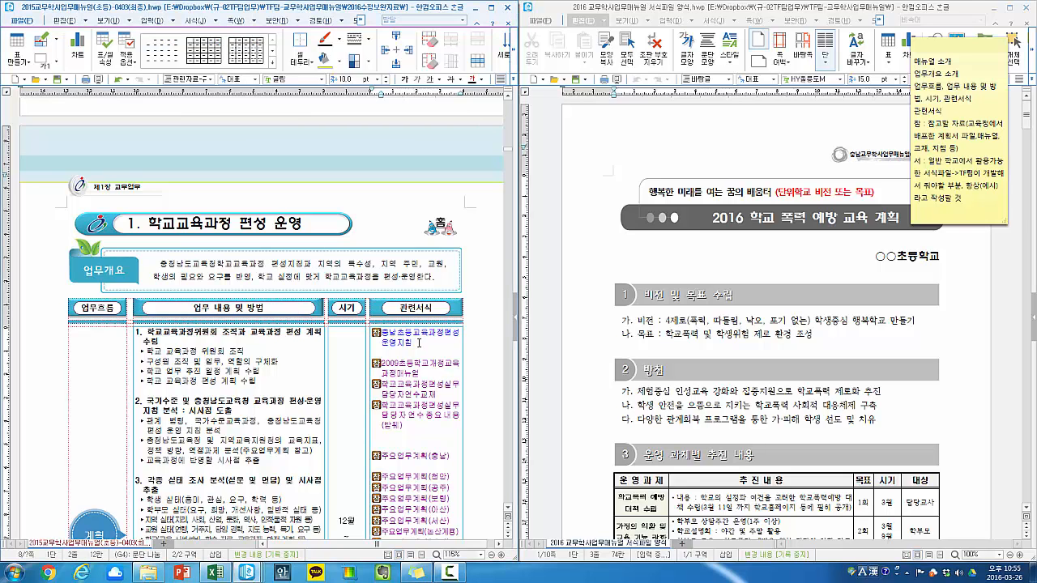
- Point out the unlinked first 관련서식 entry and change the Windows colour scheme to Windows 7 기본
drag(390, 336, 456, 342)
click(456, 342)
click(422, 345)
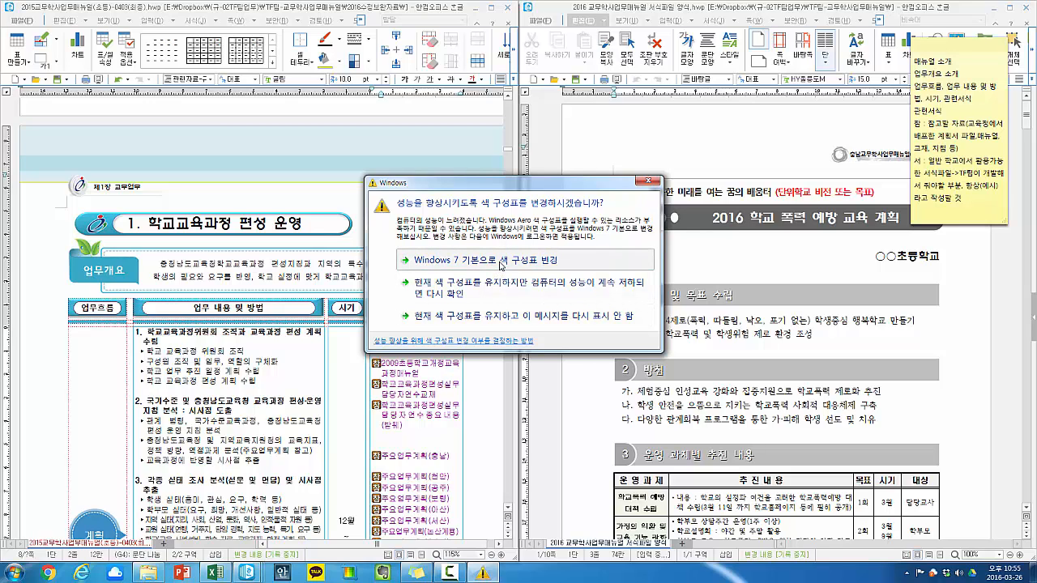
click(502, 262)
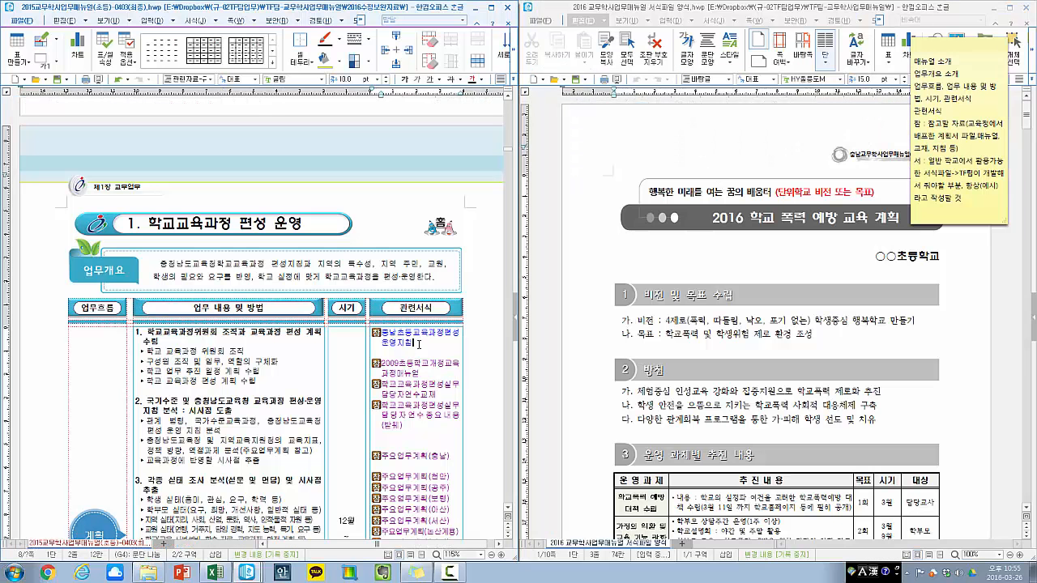
- Highlight the text of the unlinked 충남초등교육과정편성 운영지침 entry several times, then clear the selection
drag(417, 345, 395, 335)
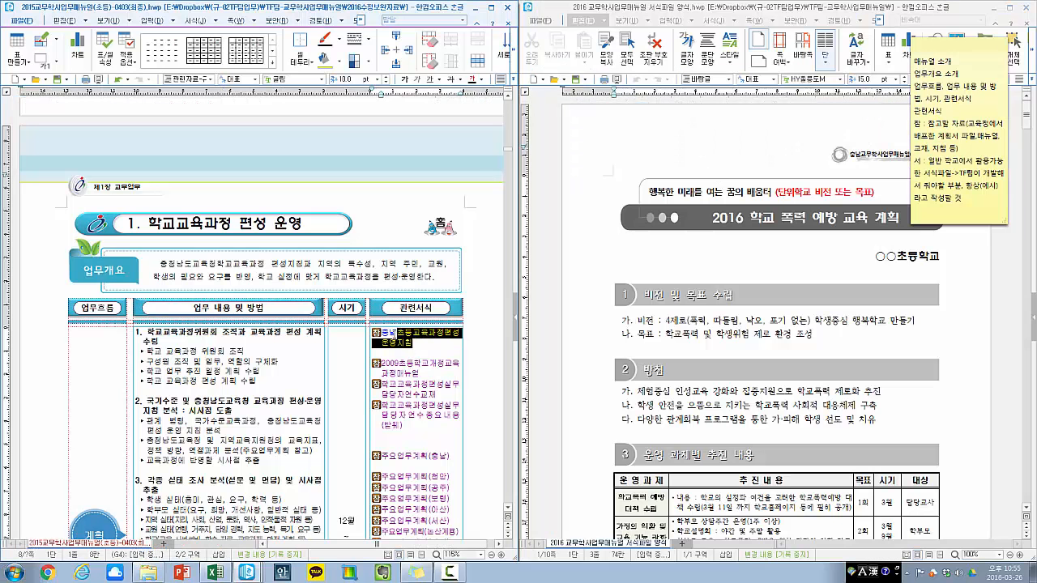
click(419, 345)
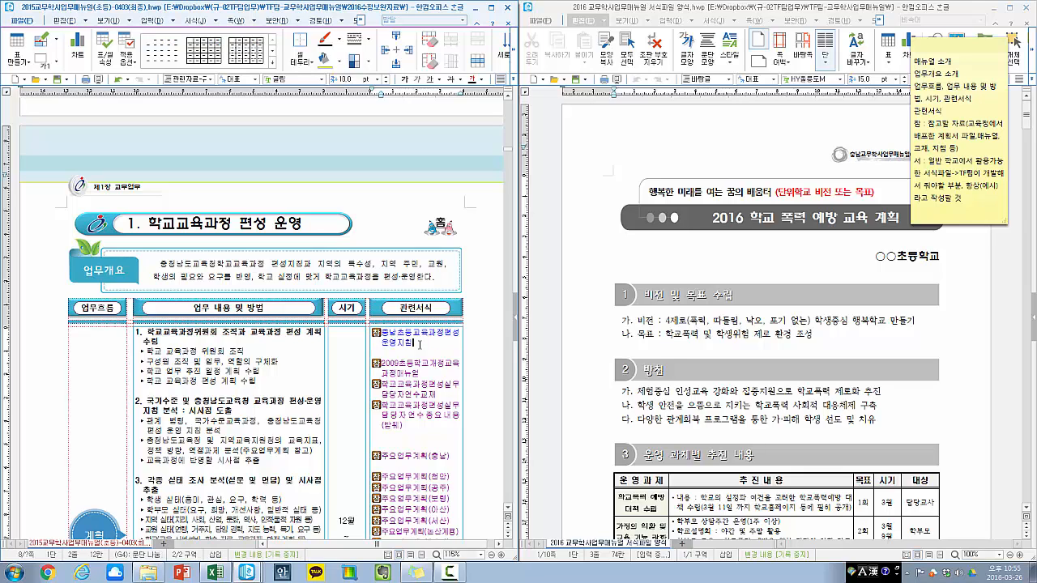
drag(419, 344, 386, 335)
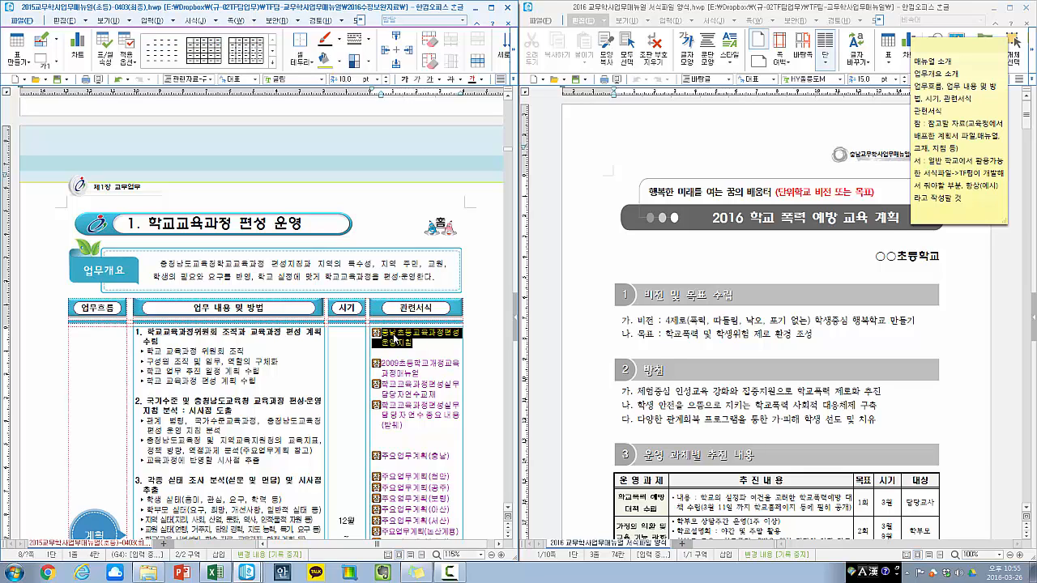
click(419, 340)
triple_click(419, 342)
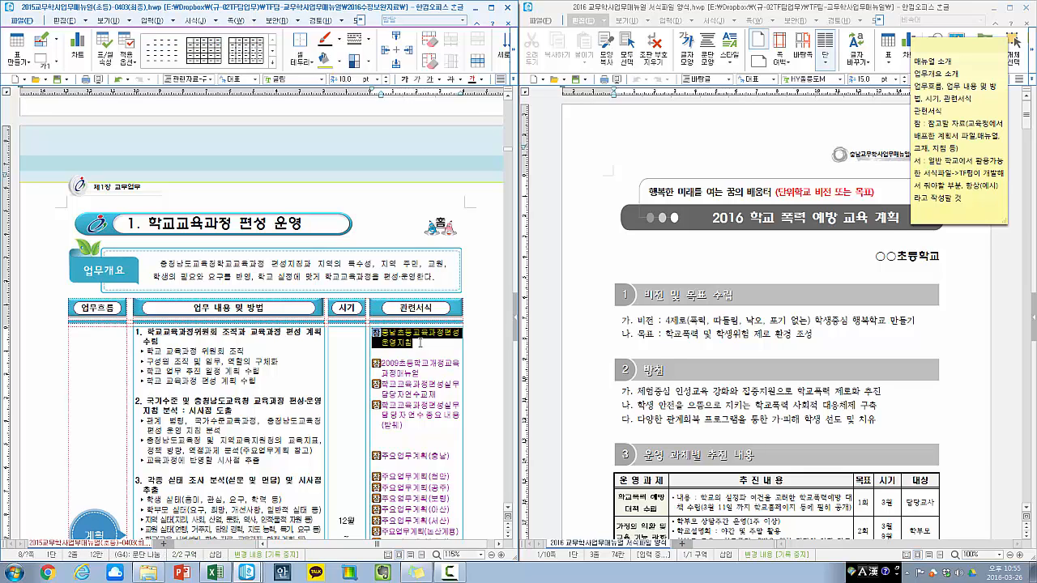
click(420, 344)
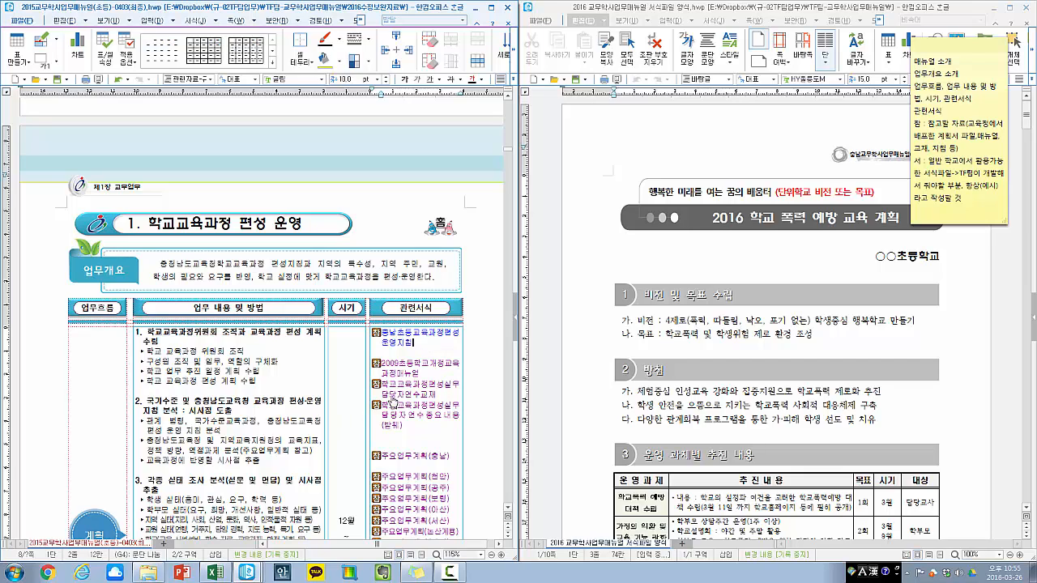
- Highlight the 2009초등학교개정교육과정매뉴얼 entry in the 관련서식 column
double_click(417, 370)
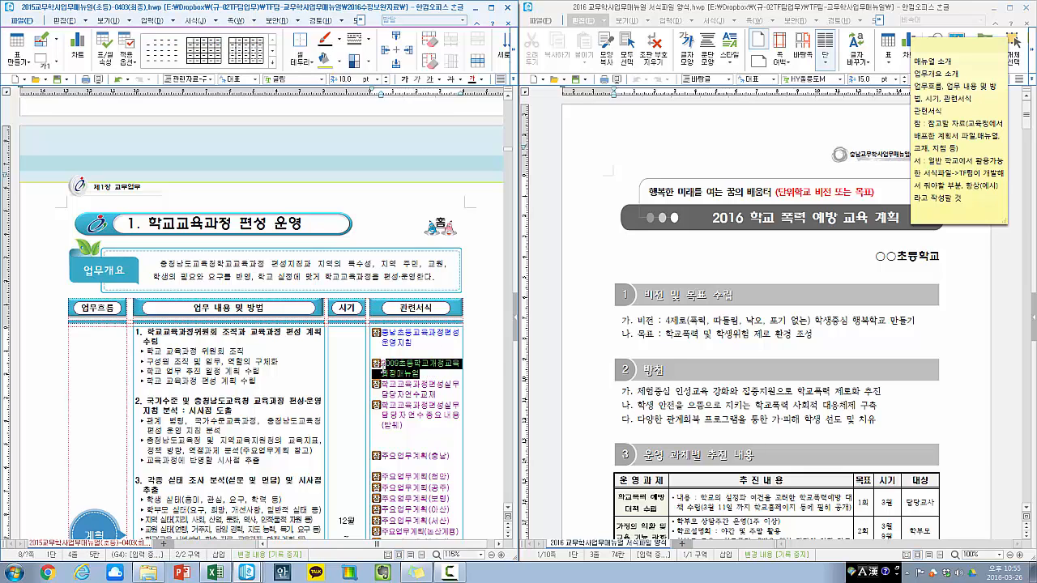
click(425, 373)
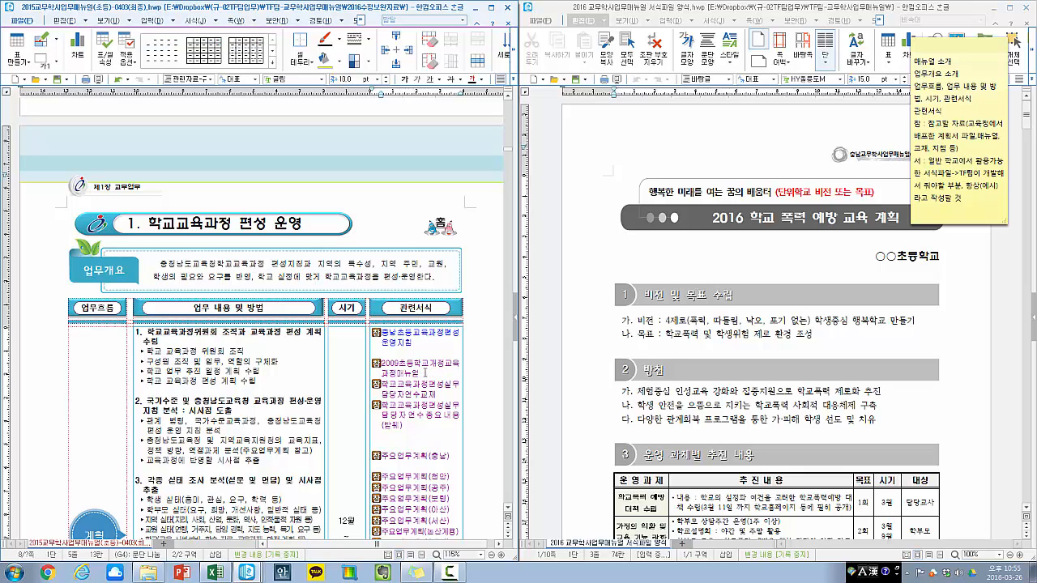
double_click(427, 374)
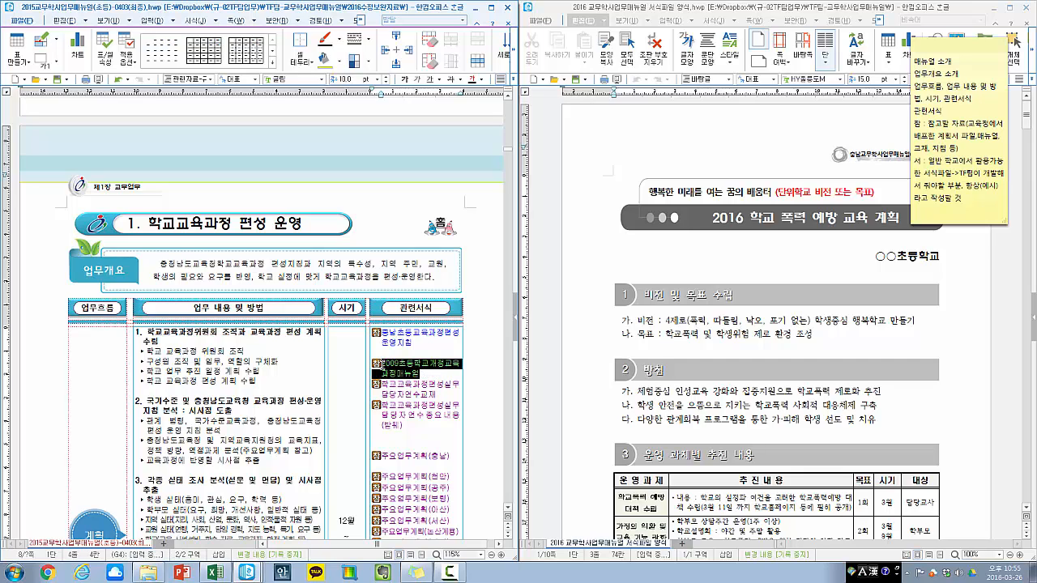
scroll(432, 377, down, 1)
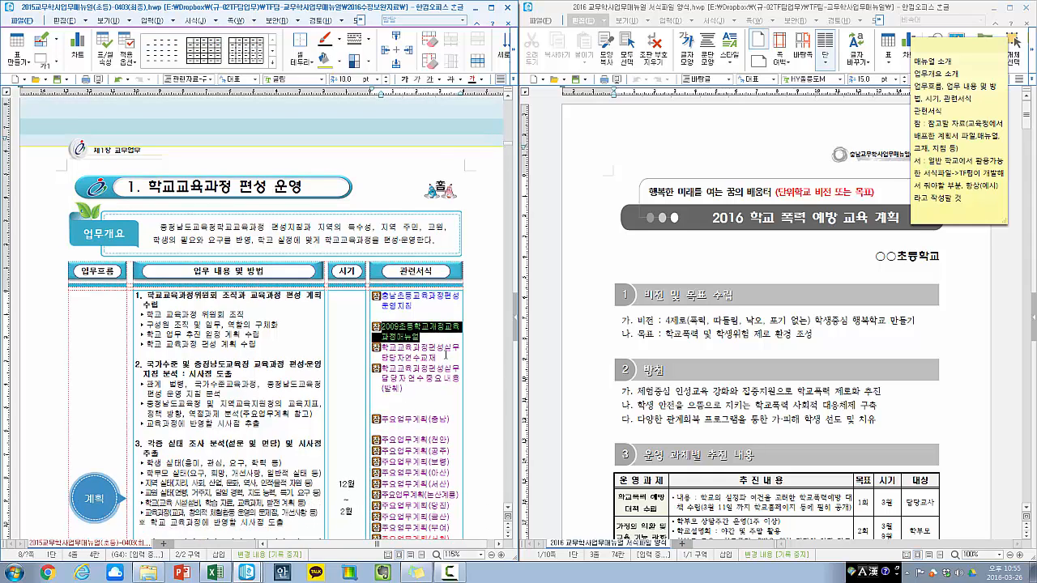
- Highlight the 학교교육과정편성실무 담당자연수교재 entry and view the 주요업무계획 entries below it
click(432, 357)
drag(432, 357, 378, 348)
scroll(381, 350, down, 1)
click(443, 322)
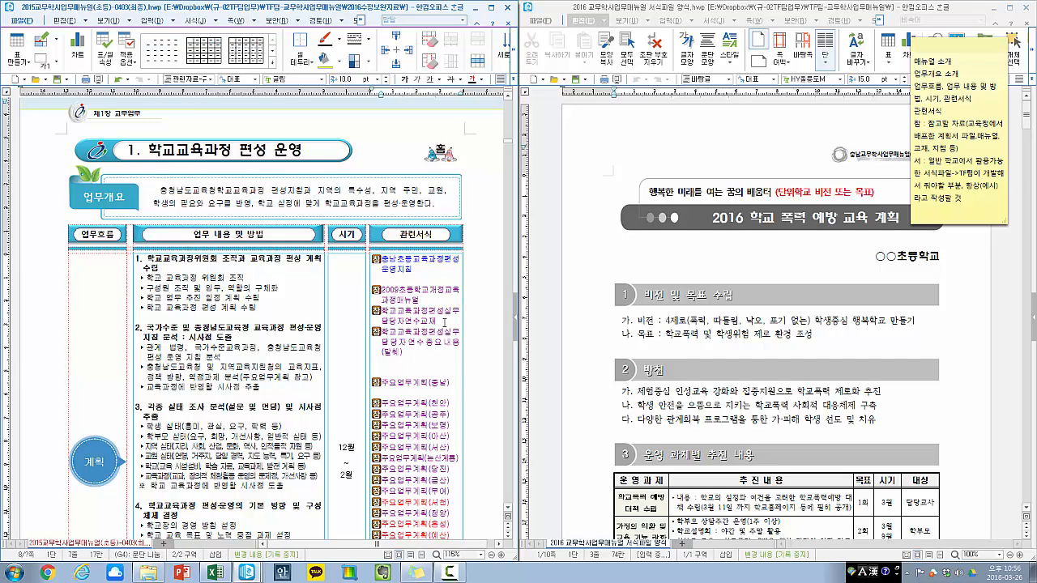
scroll(444, 324, down, 1)
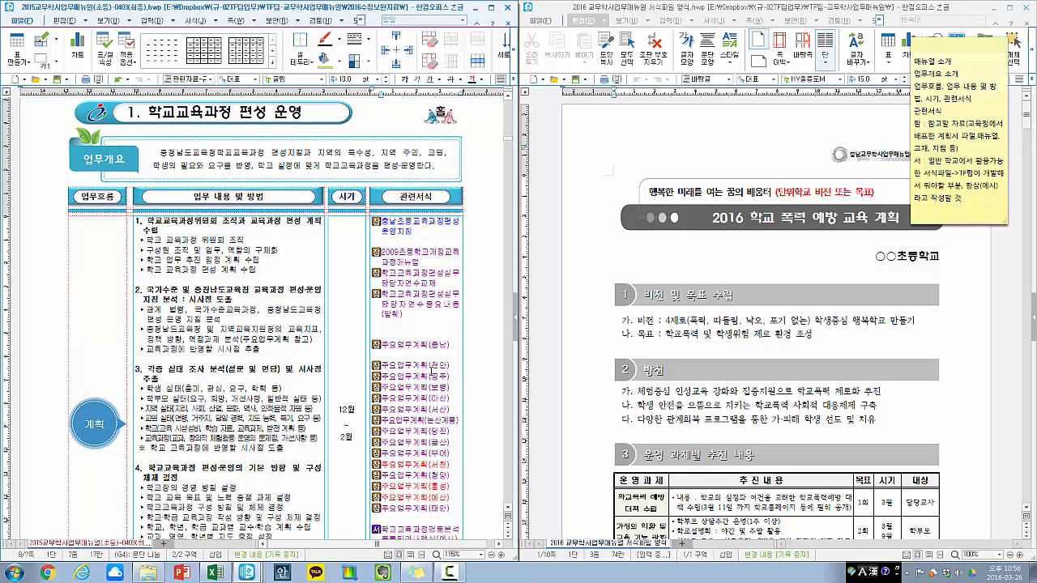
- Test the 주요업무계획(천안) and 주요업무계획(서천) links in the 관련서식 column, closing the message and the browser window
click(436, 369)
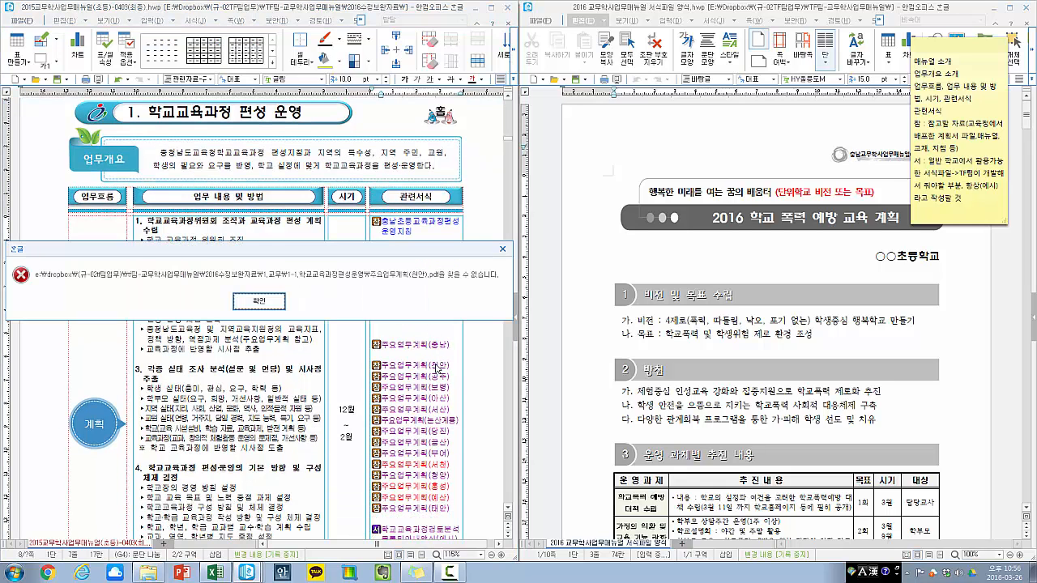
click(260, 304)
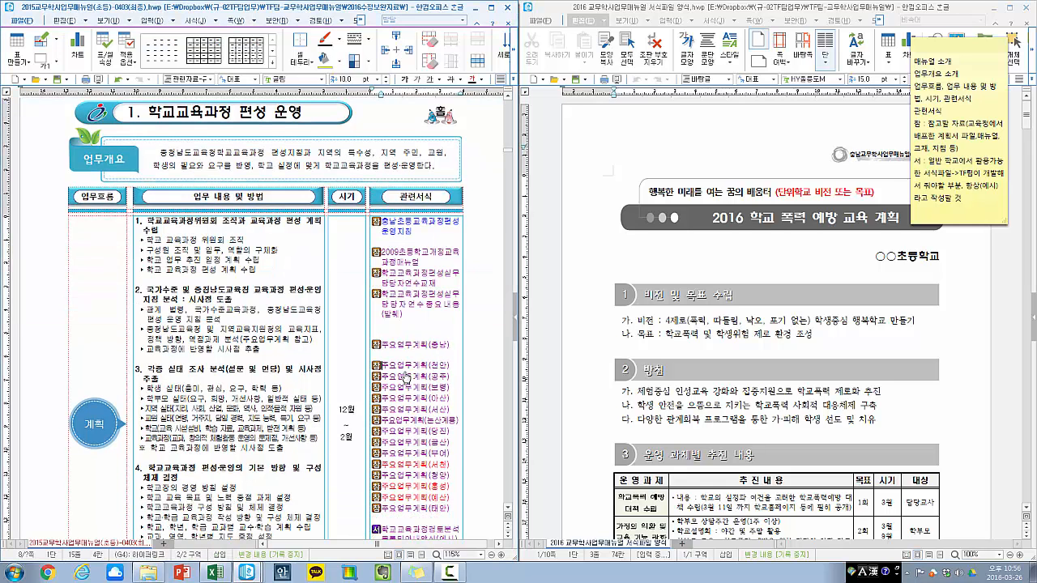
click(431, 466)
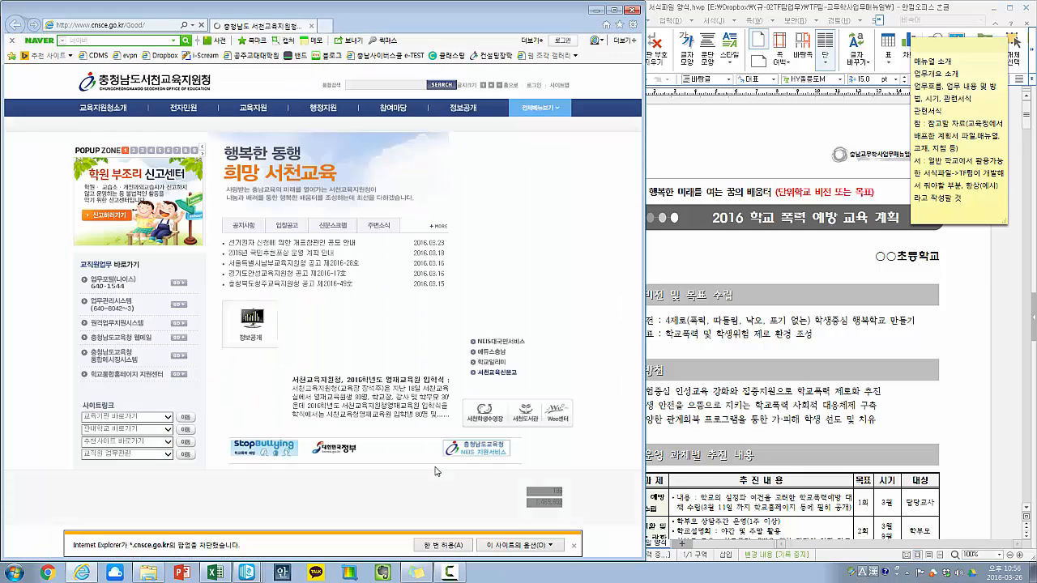
click(633, 10)
- Highlight the 주요업무계획 entries from 천안 to 태안 and the 학교교육과정검토분석 entry below them
drag(452, 510, 372, 364)
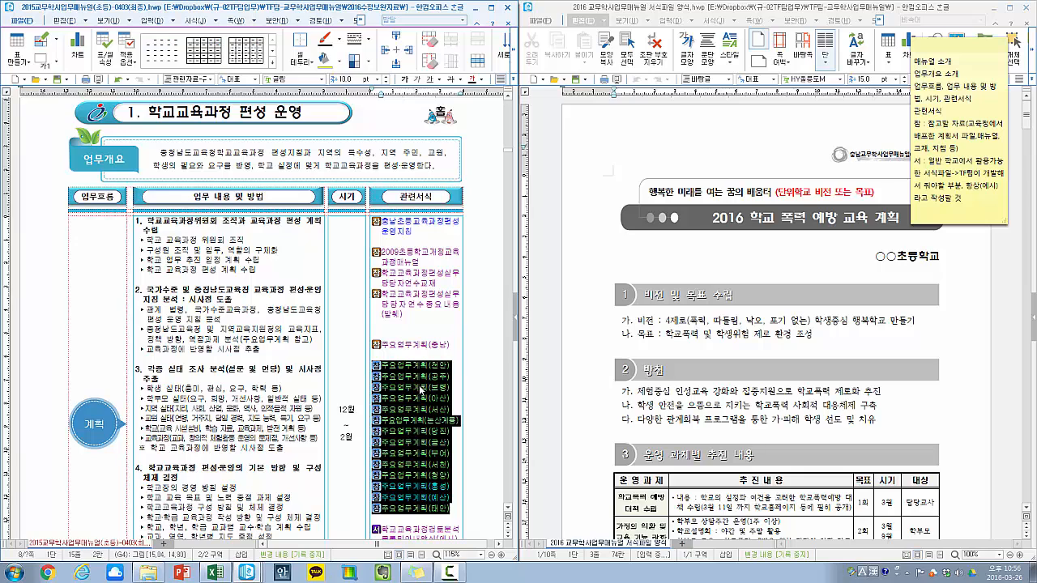
scroll(436, 394, down, 1)
click(455, 472)
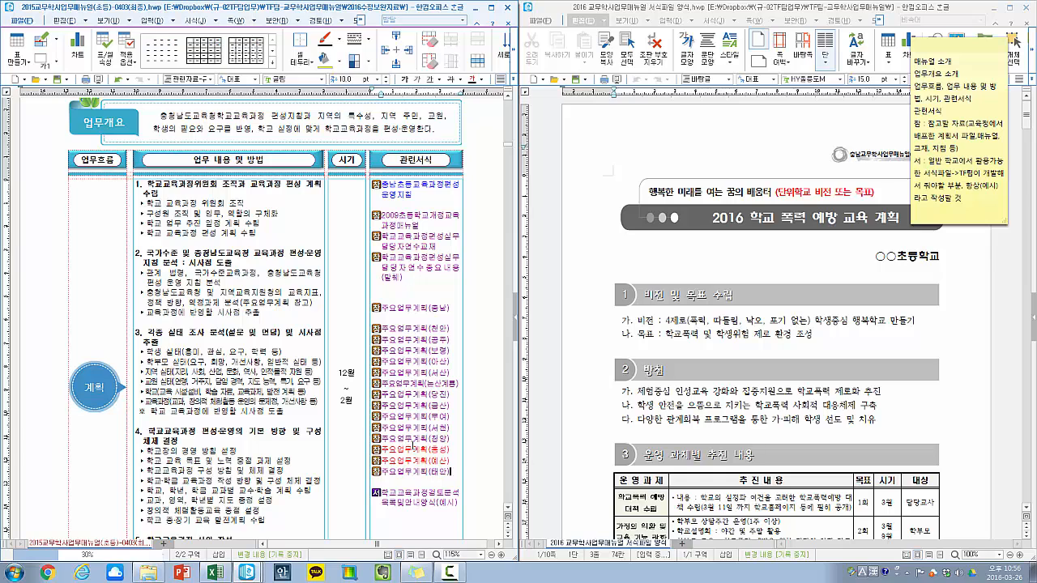
scroll(454, 471, down, 2)
drag(455, 472, 409, 442)
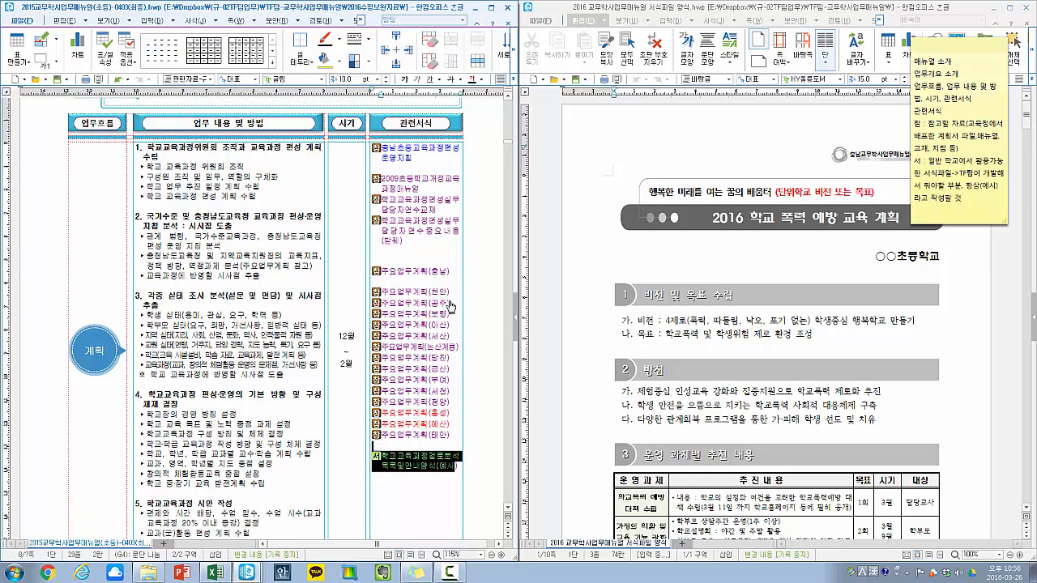
- Highlight the 주요업무계획(공주) entry in the 관련서식 column
click(457, 305)
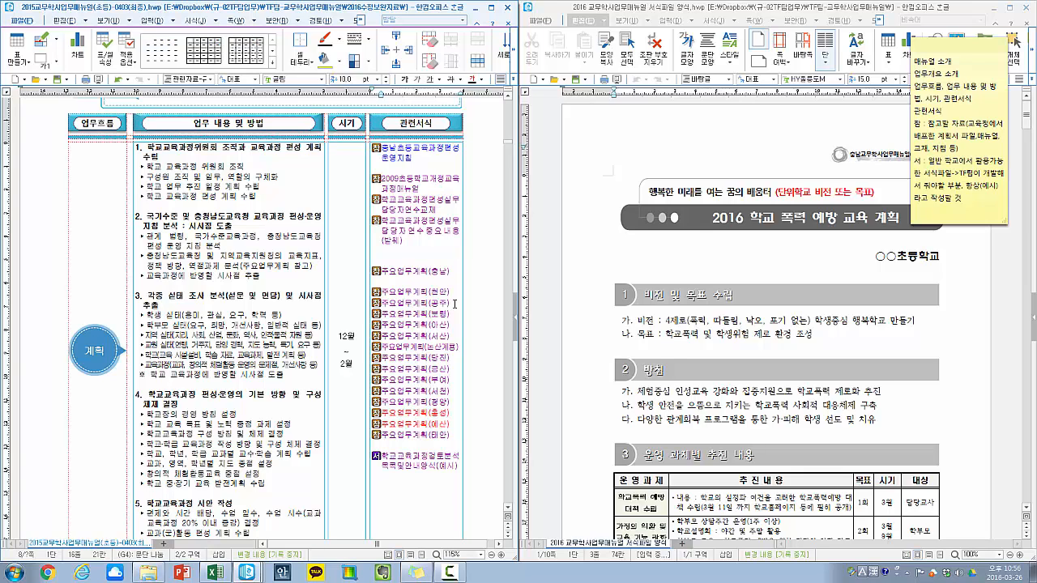
drag(457, 305, 381, 304)
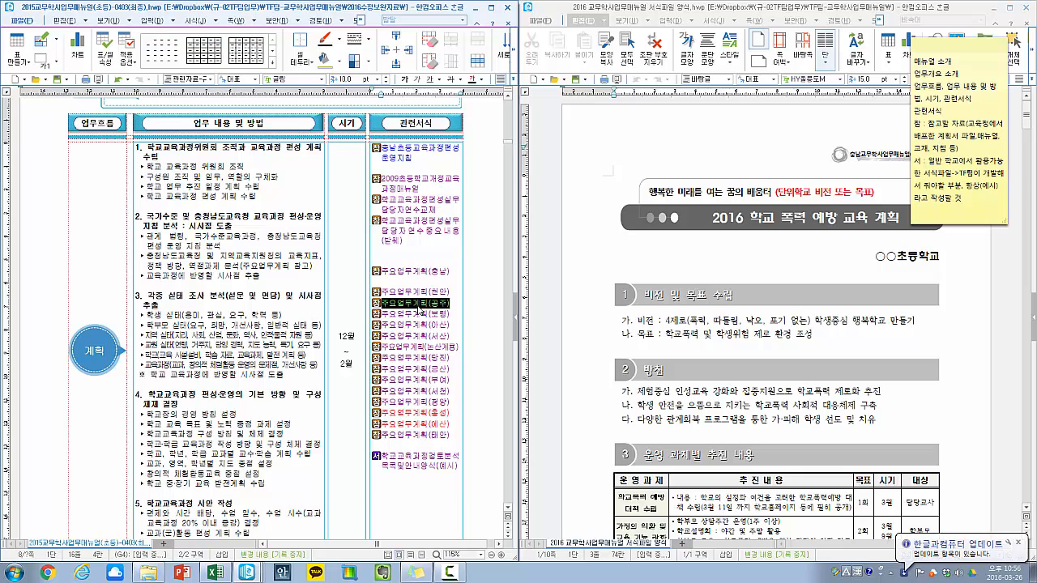
scroll(420, 314, down, 1)
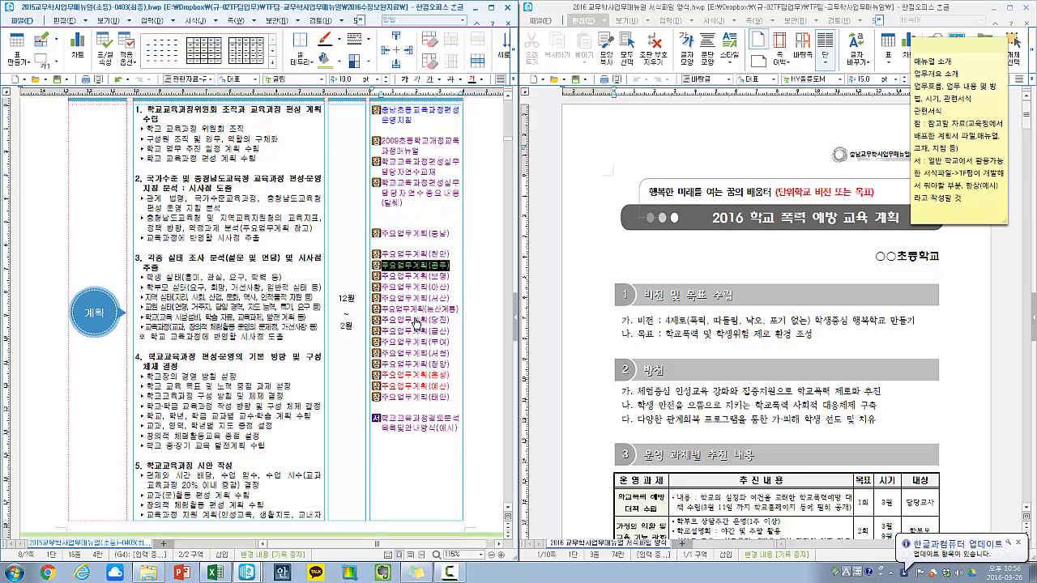
- Highlight the 업무 내용 및 방법 text of items 1 to 3, then clear the selection
click(301, 328)
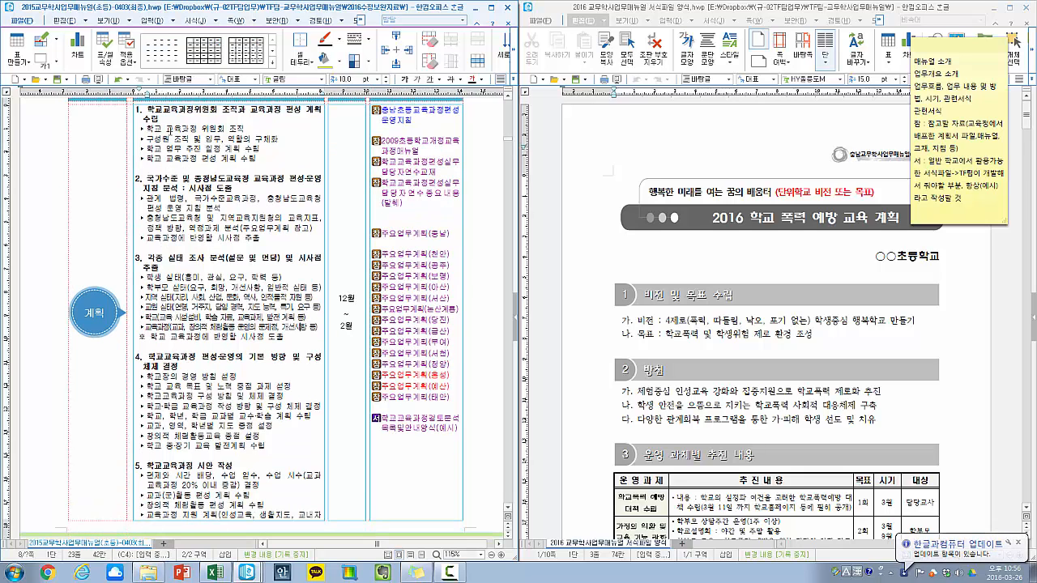
drag(146, 126, 319, 349)
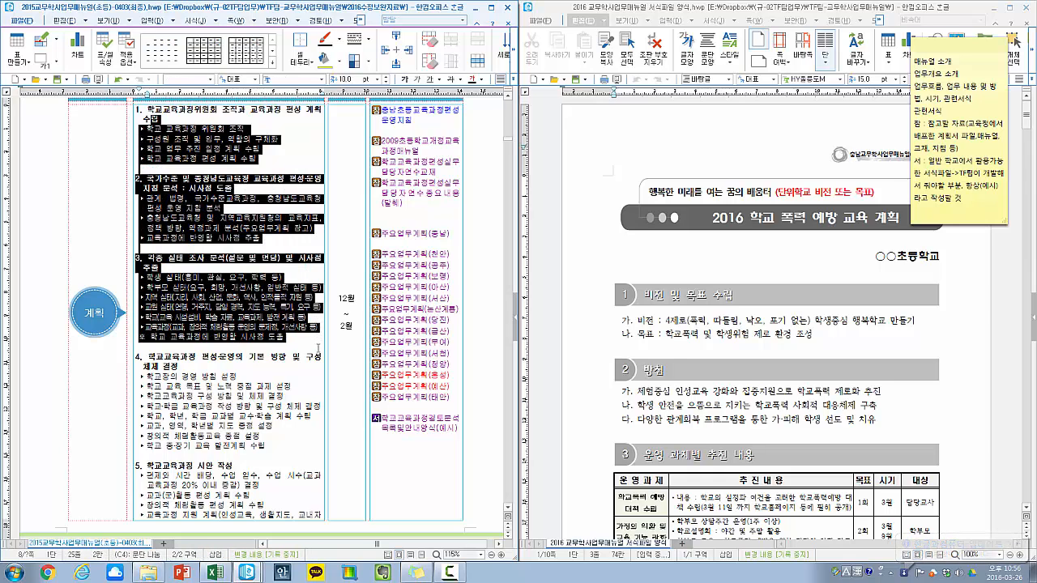
scroll(318, 348, down, 5)
click(297, 343)
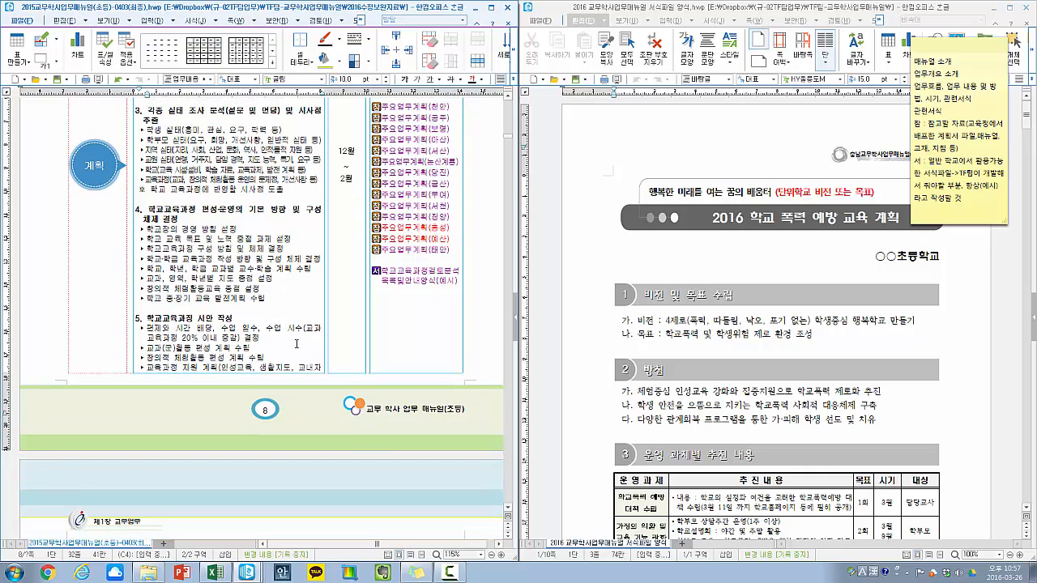
- Highlight the contents of item 5, 학교교육과정 시안 작성, at the end of page 8
scroll(297, 343, down, 3)
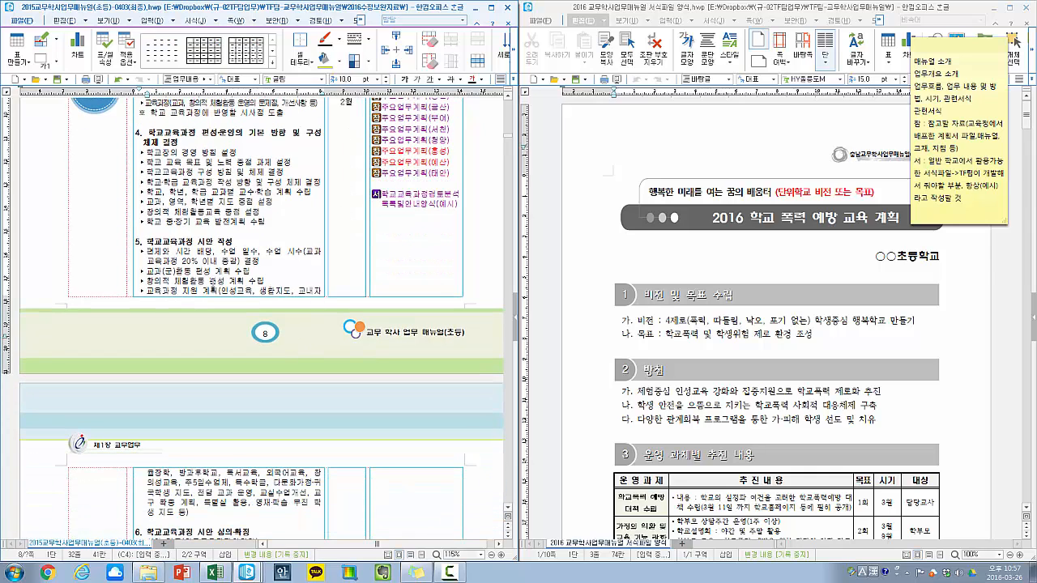
drag(147, 241, 294, 280)
double_click(293, 279)
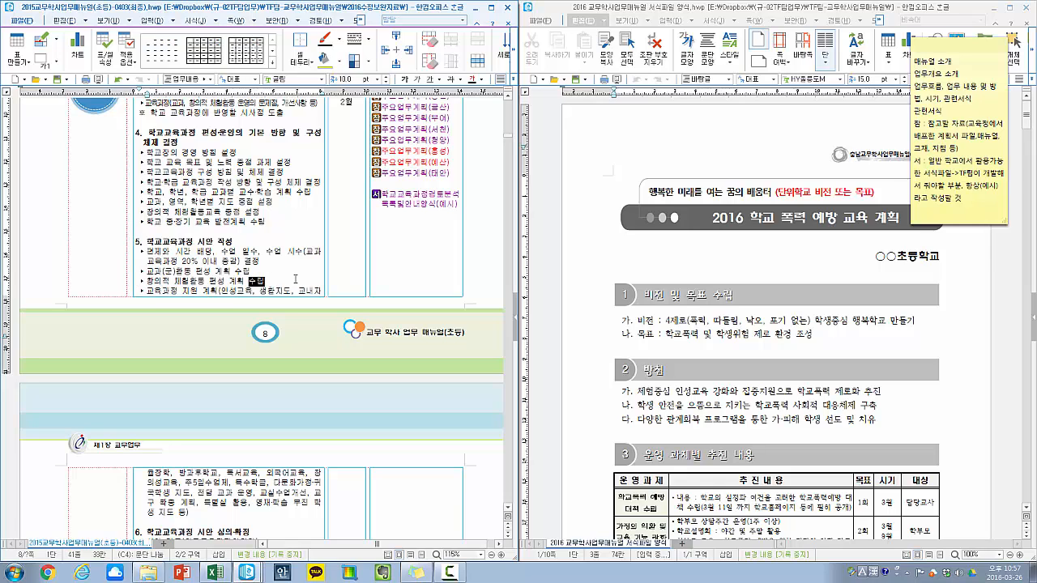
- Review the 계획 items on page 8 and highlight the 교과(군)활동 and 창의적 체험활동 편성 계획 수립 lines
scroll(436, 163, up, 6)
scroll(441, 193, up, 3)
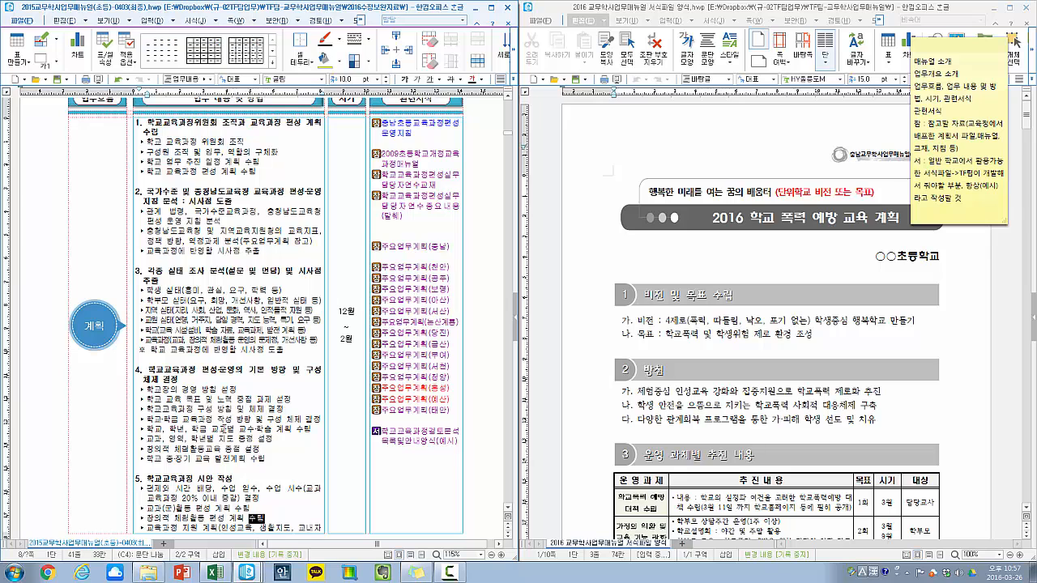
click(258, 397)
scroll(258, 397, down, 7)
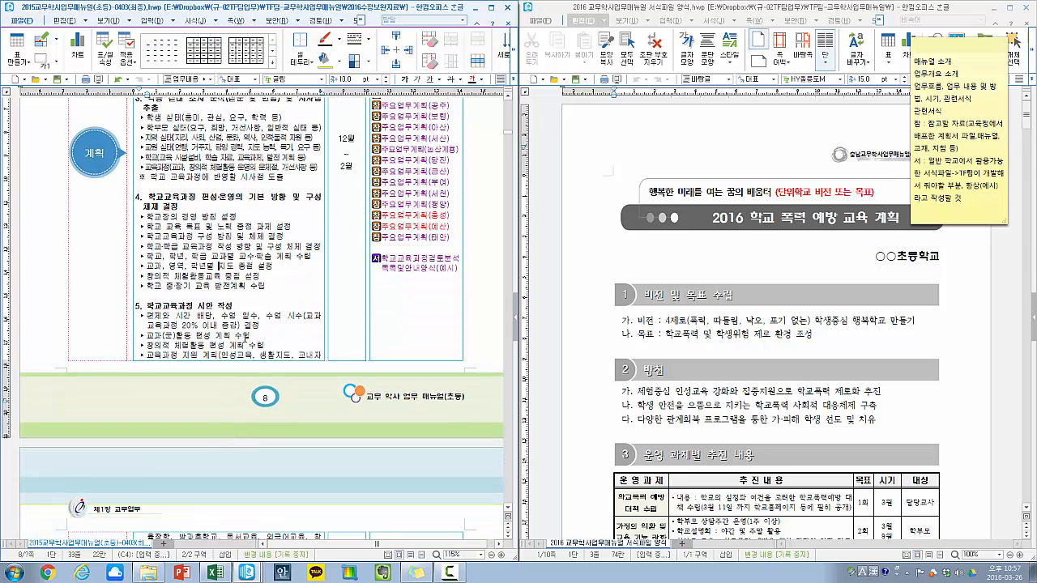
scroll(209, 347, down, 3)
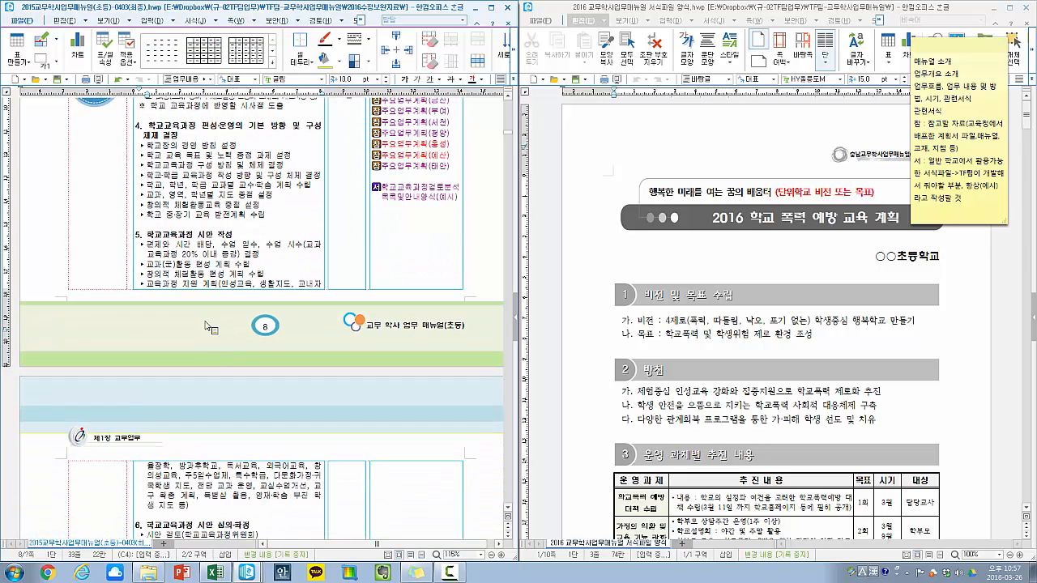
drag(147, 265, 284, 273)
click(284, 273)
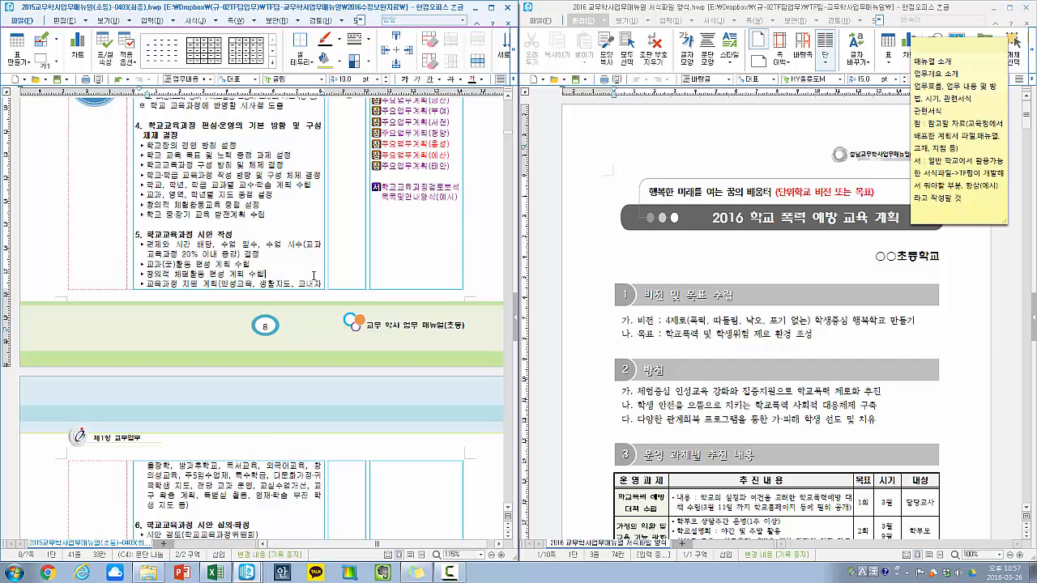
- Highlight the 교육과정 지원 계획 paragraph spanning pages 8 and 9, then clear the selection
triple_click(314, 276)
triple_click(253, 493)
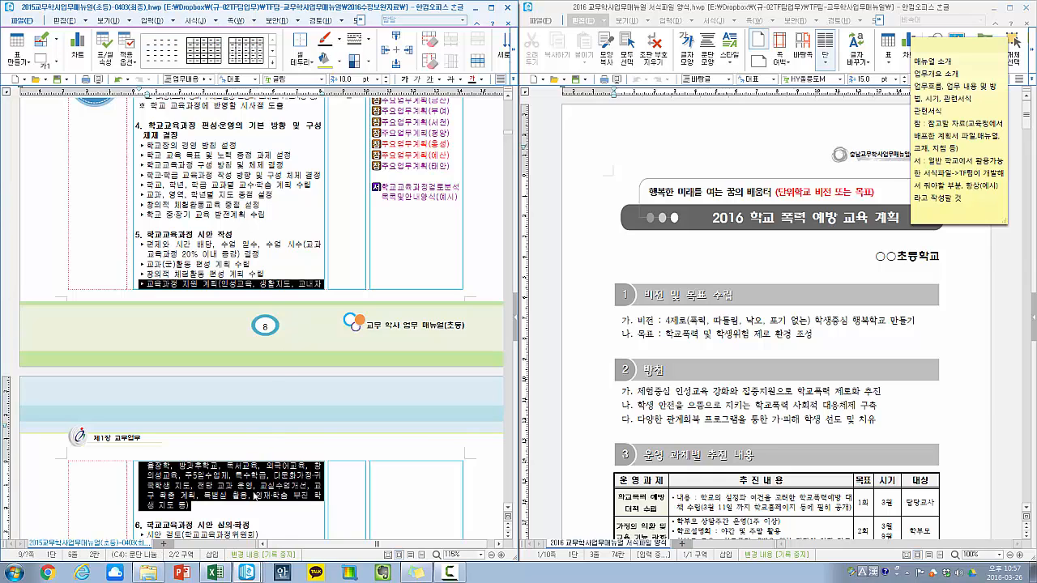
scroll(269, 482, down, 2)
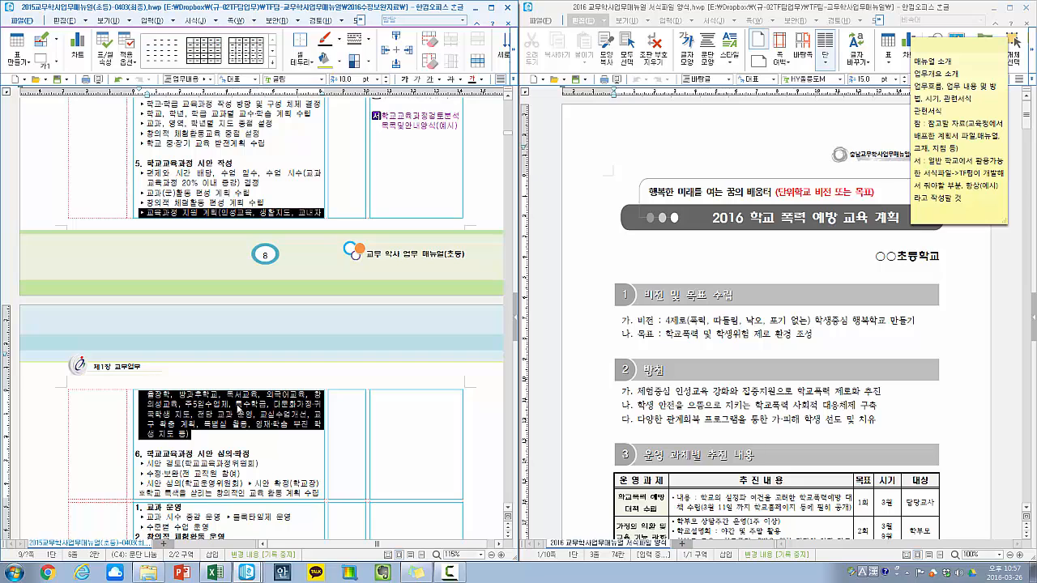
click(406, 420)
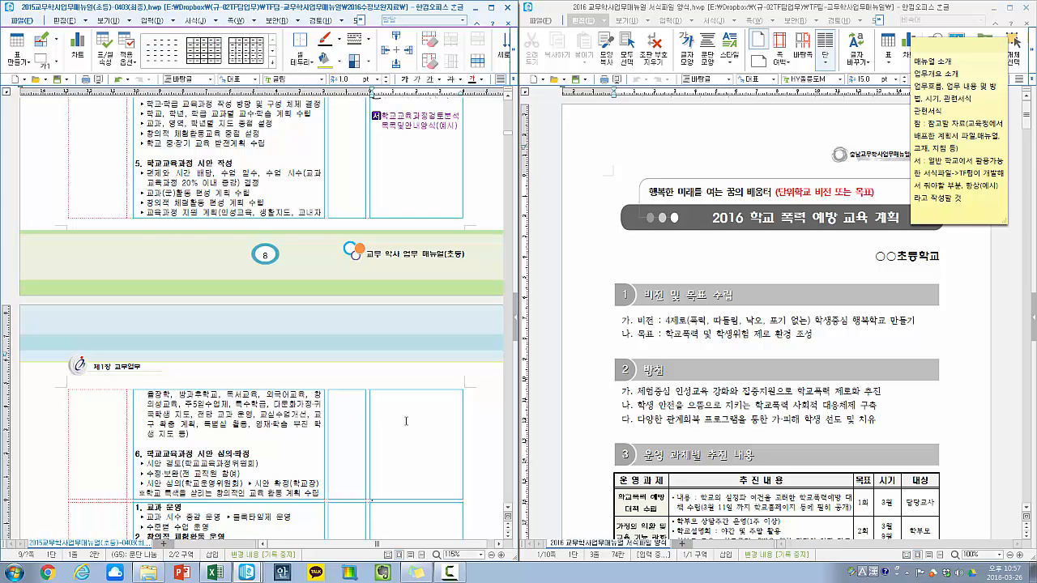
- Add a 서-marked entry 소프트웨어교육과정운영편제(우강초) below the 학교교육과정검토분석 entry in the 관련서식 column
click(433, 205)
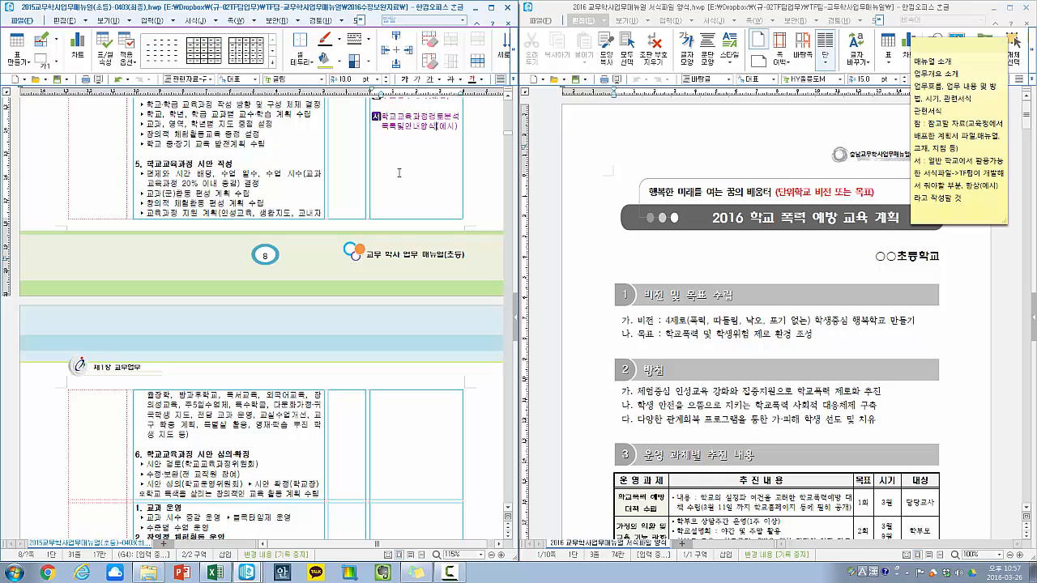
key(Return)
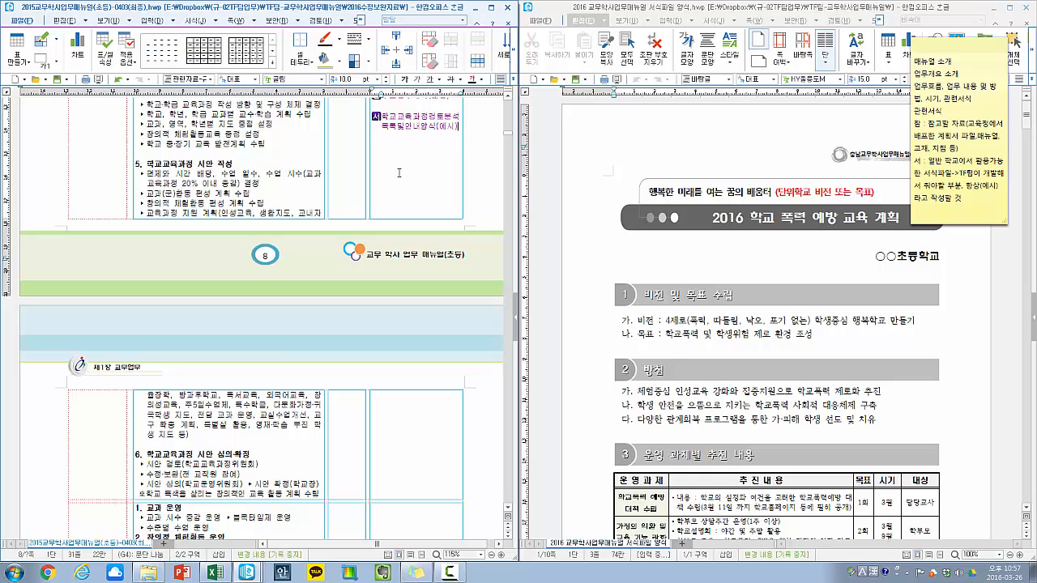
key(BackSpace)
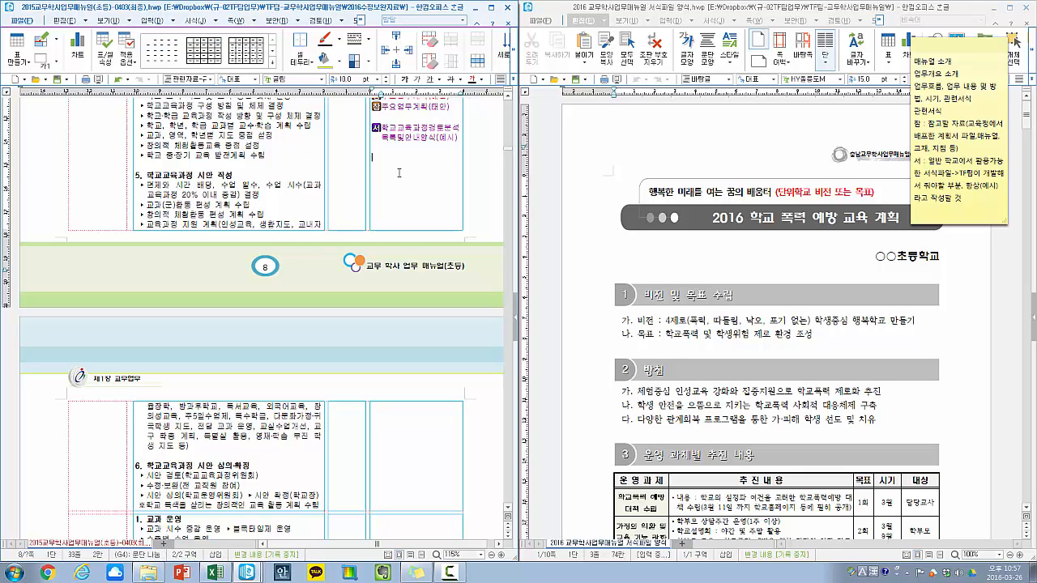
text(서)
text(ㅎ)
key(BackSpace)
text(소프트웨어교)
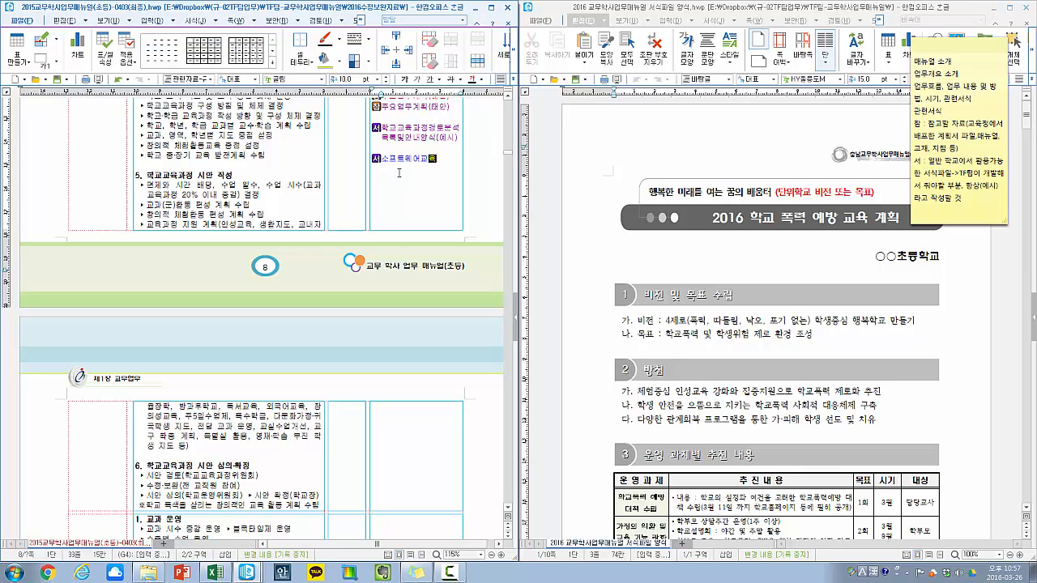
text(육과정편ㅅ)
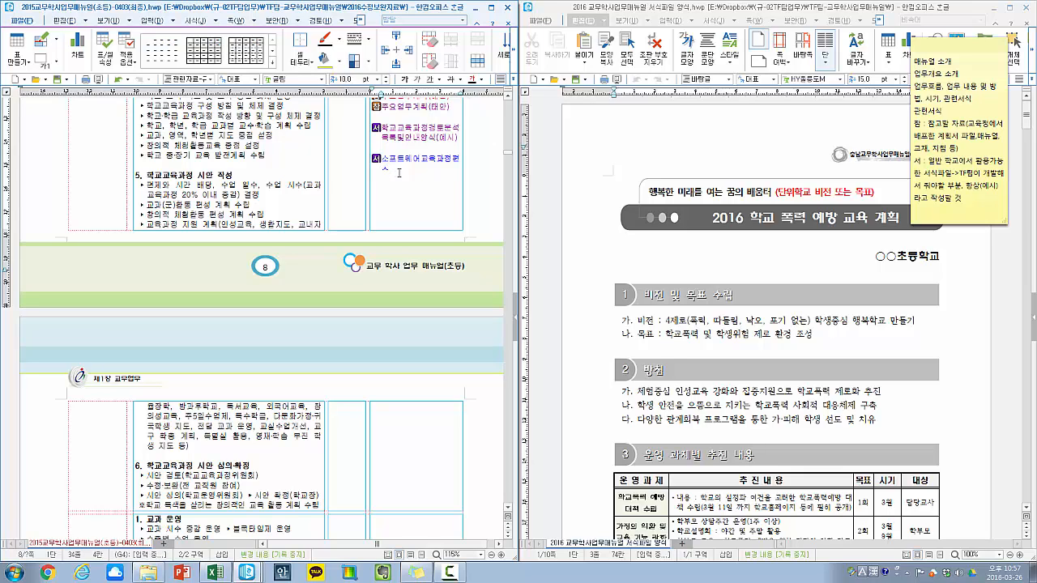
key(BackSpace)
text(운영편람(두향초))
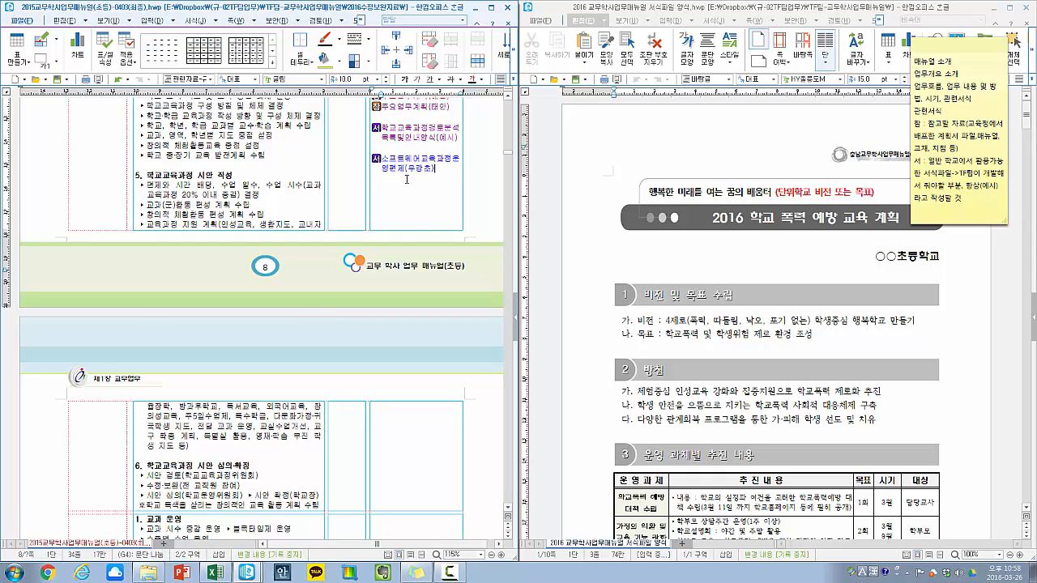
- Highlight the new 소프트웨어교육과정운영편제(우강초) entry twice
scroll(375, 265, up, 3)
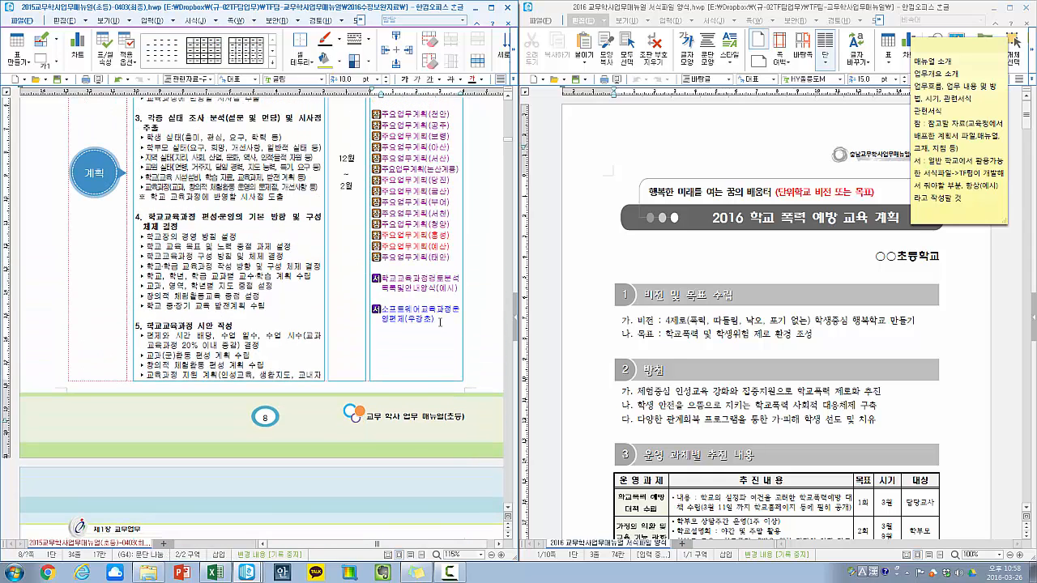
drag(440, 322, 386, 312)
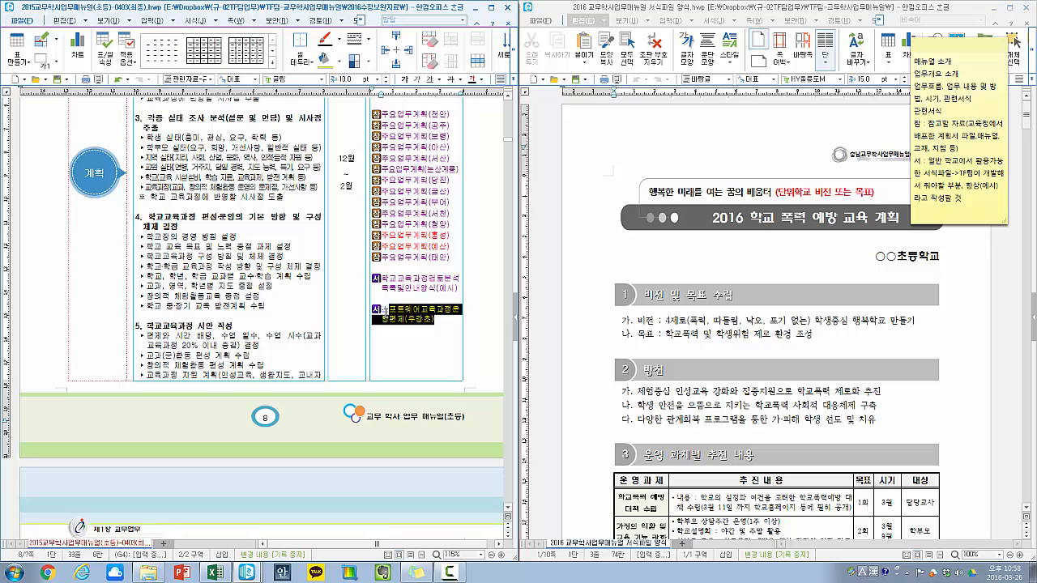
click(442, 322)
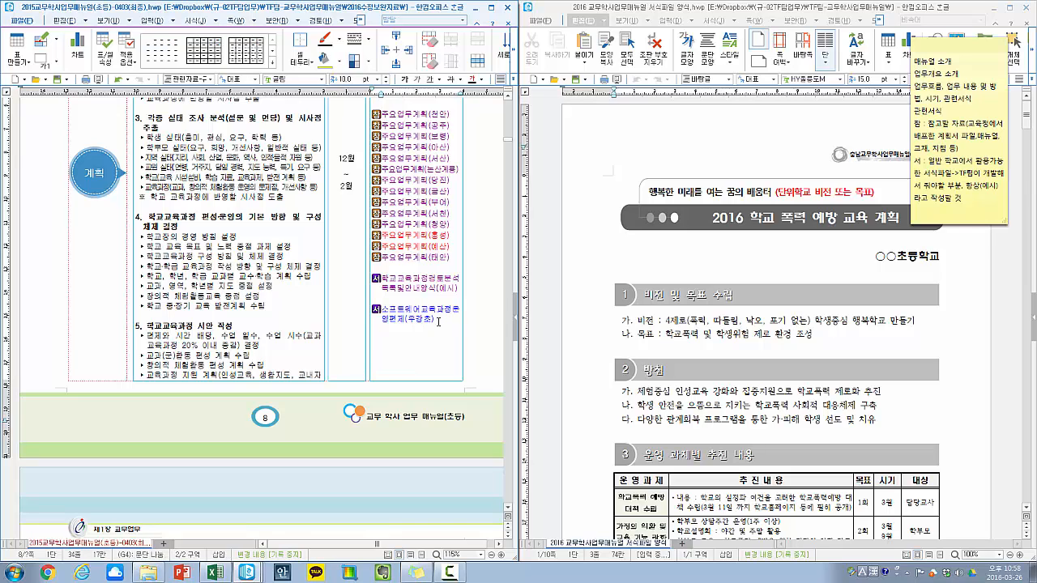
scroll(438, 322, down, 1)
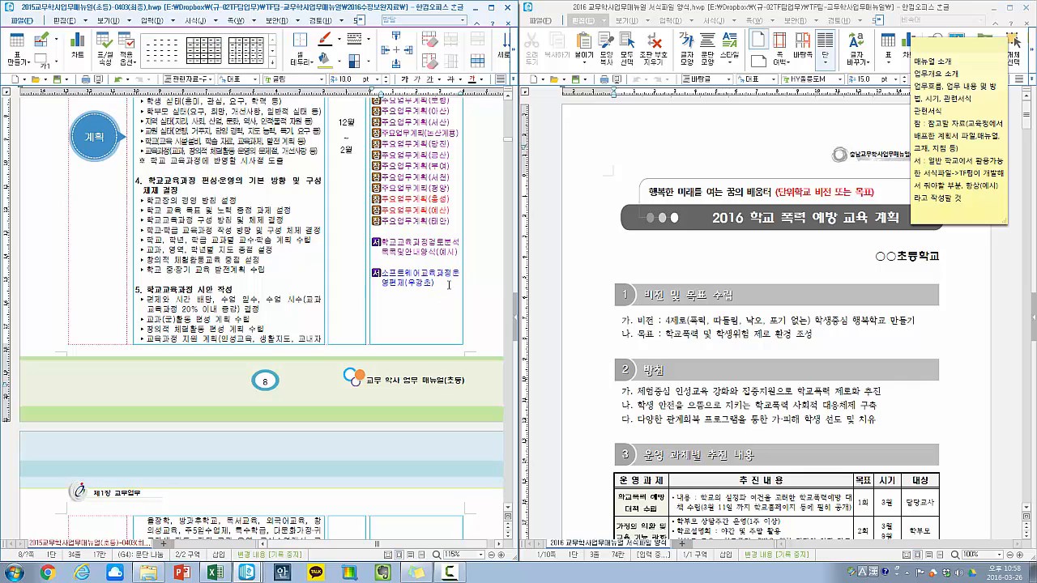
drag(448, 284, 384, 274)
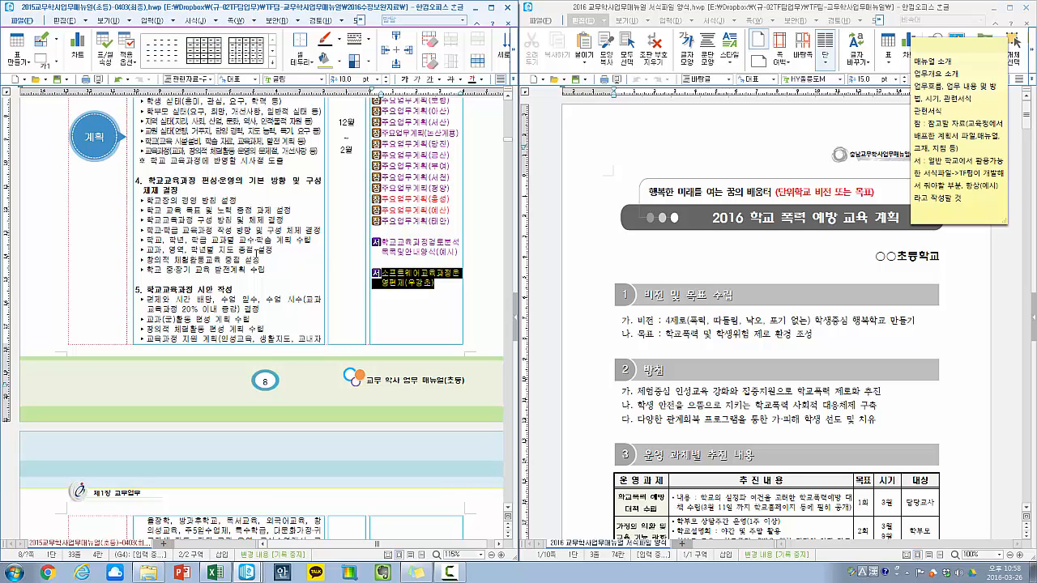
- Highlight a line of item 4, select the entire contents of the 관련서식 cell, and clear the selection
double_click(267, 253)
triple_click(280, 254)
click(310, 274)
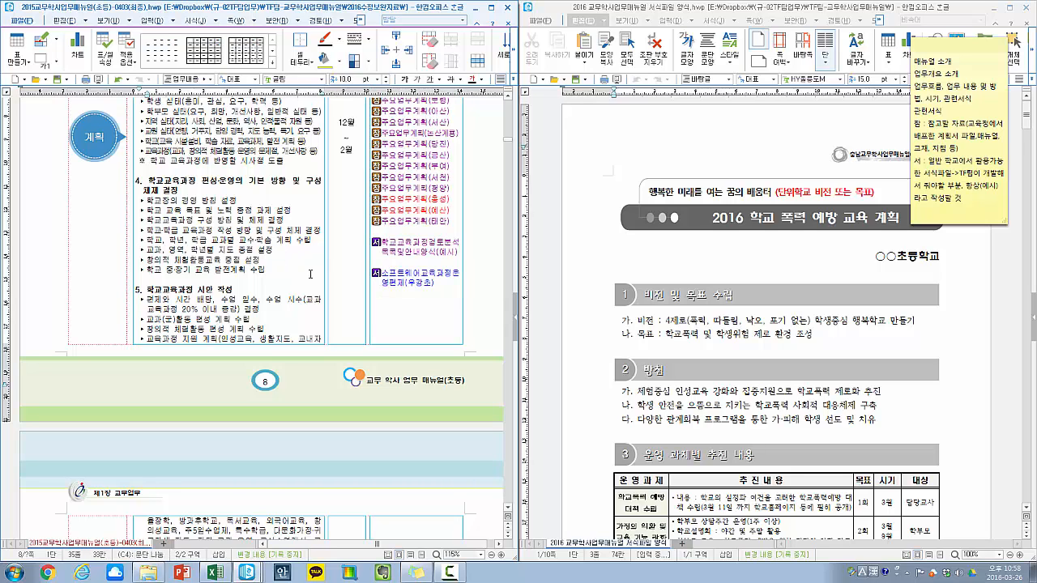
key(ctrl+a)
click(416, 309)
key(ctrl+a)
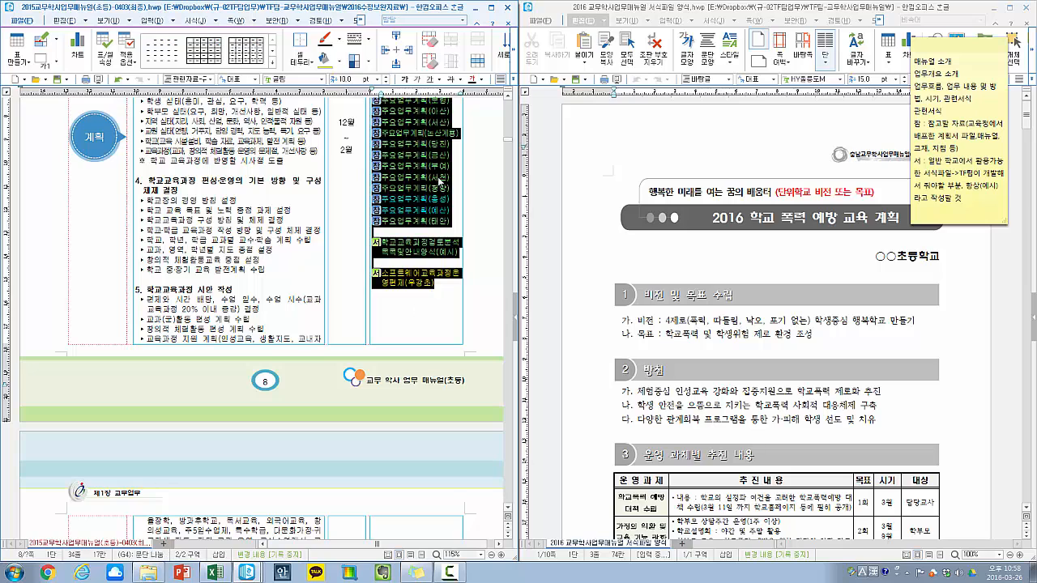
click(442, 311)
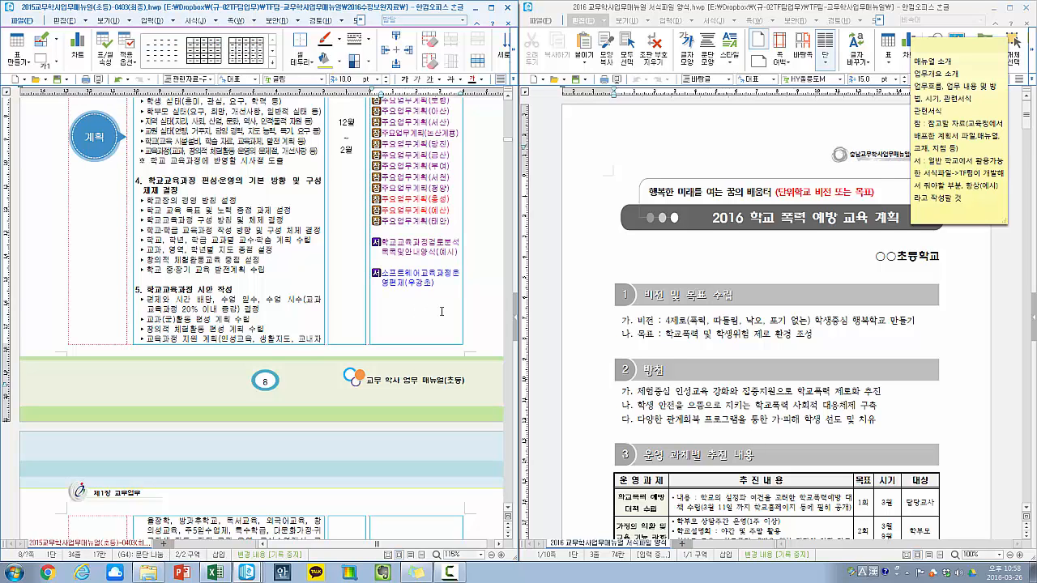
- Look through the manual's pages after the curriculum plan, past 2. 창의적 체험활동 to the 3. 학교운영위원회 section
scroll(442, 312, down, 6)
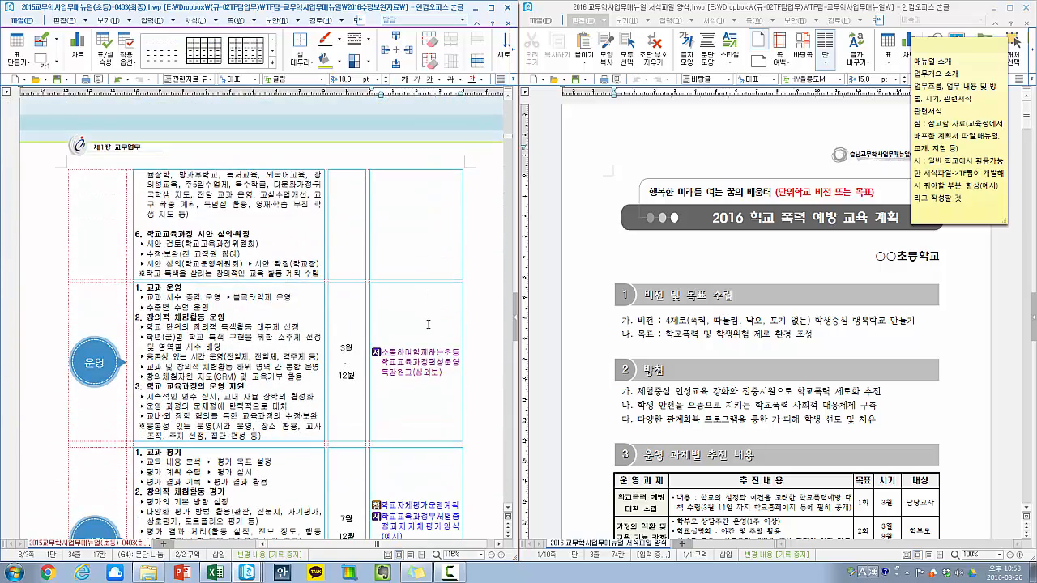
scroll(428, 328, down, 1)
scroll(428, 333, down, 12)
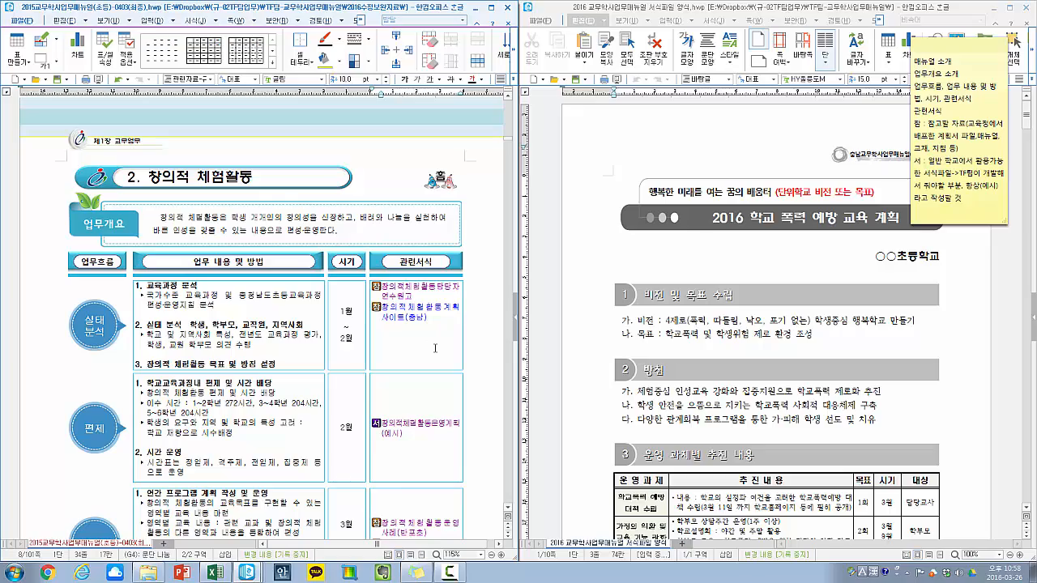
scroll(436, 349, down, 10)
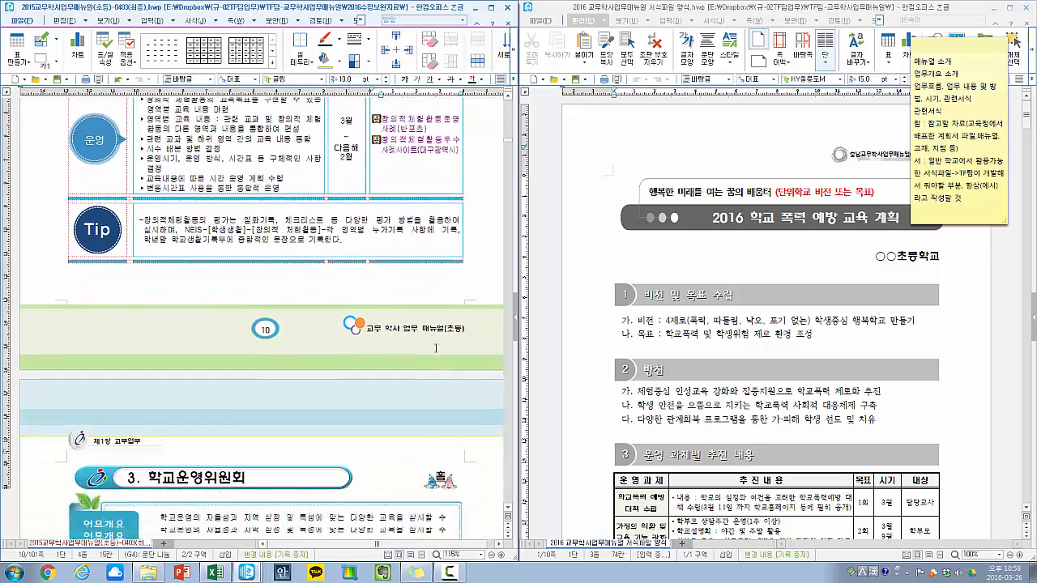
scroll(435, 348, down, 6)
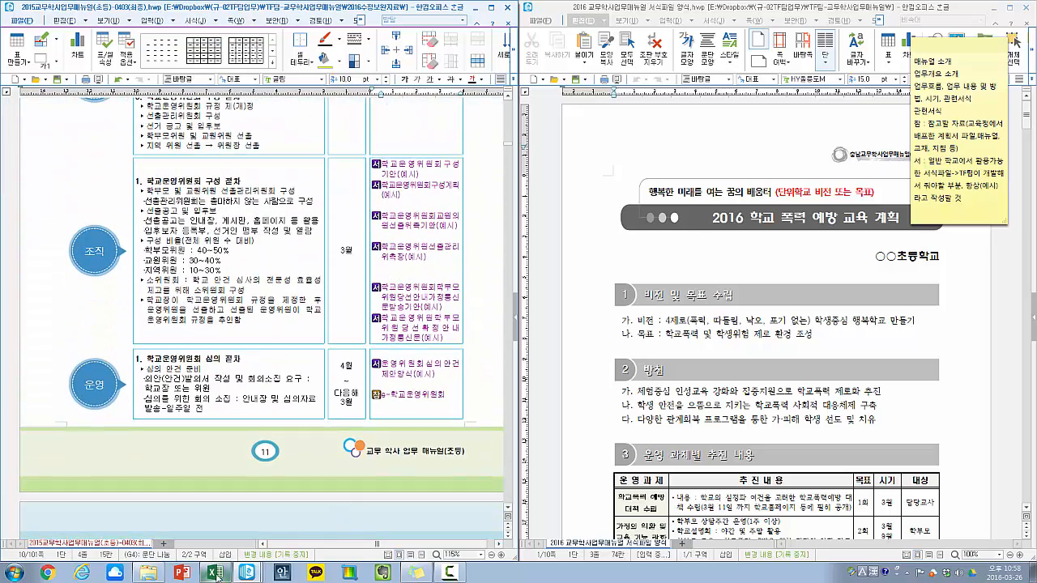
- Switch to the Excel list of 2016 plans and select the title [계획안내]2016 충남 기초학력 향상 기본계획 안내
click(215, 573)
click(599, 220)
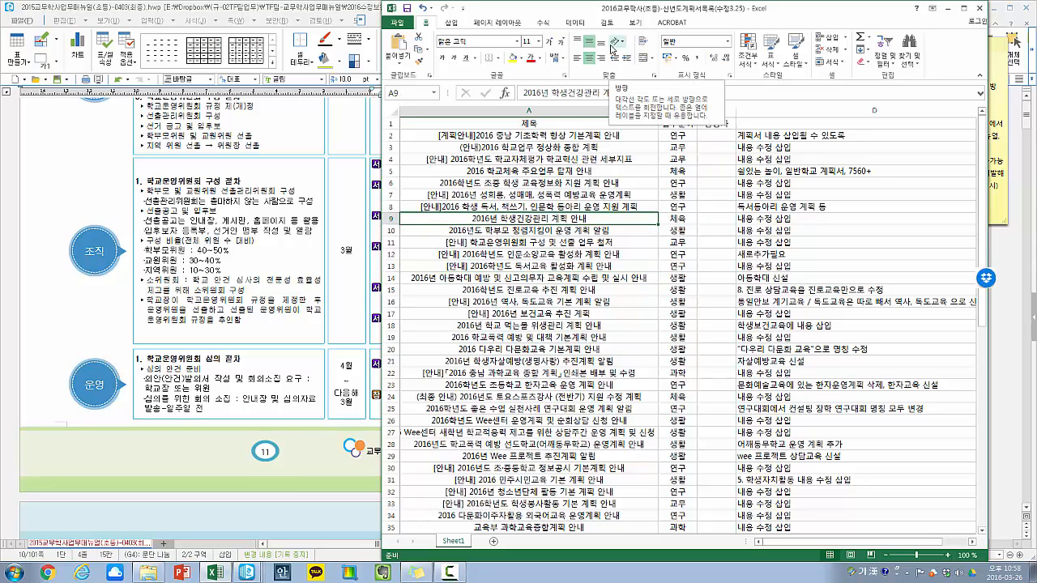
click(528, 137)
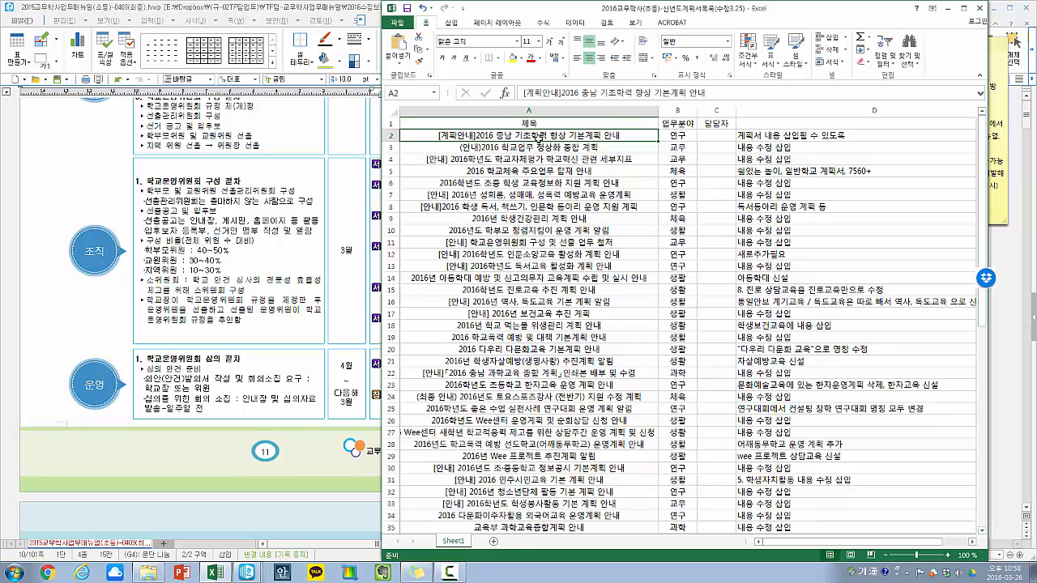
double_click(296, 203)
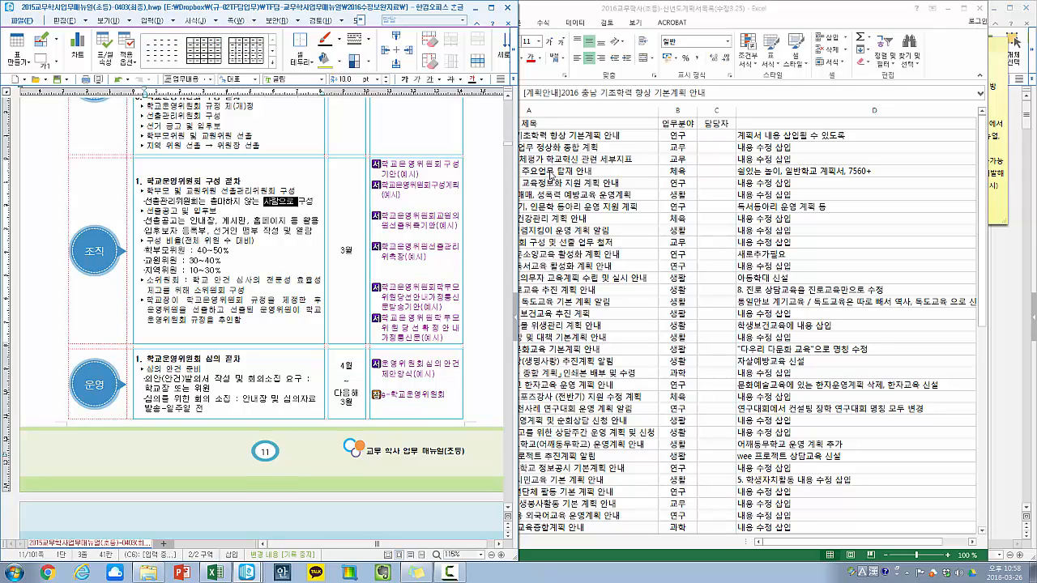
key(alt+Tab)
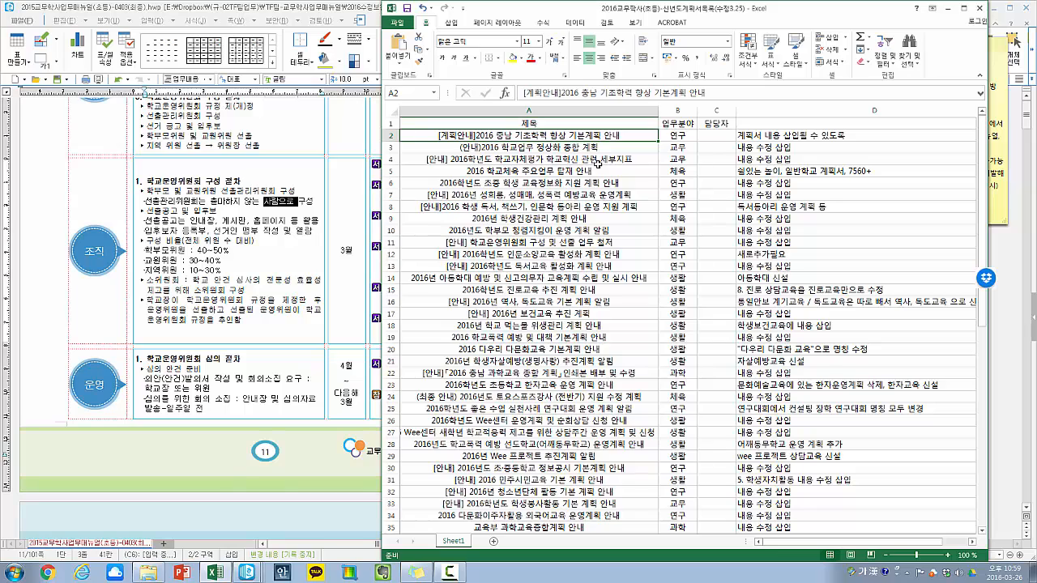
- Point out the 기초학력 향상 기본계획 title text in cell A2 and its 업무분야 cell, leaving both unchanged
double_click(516, 136)
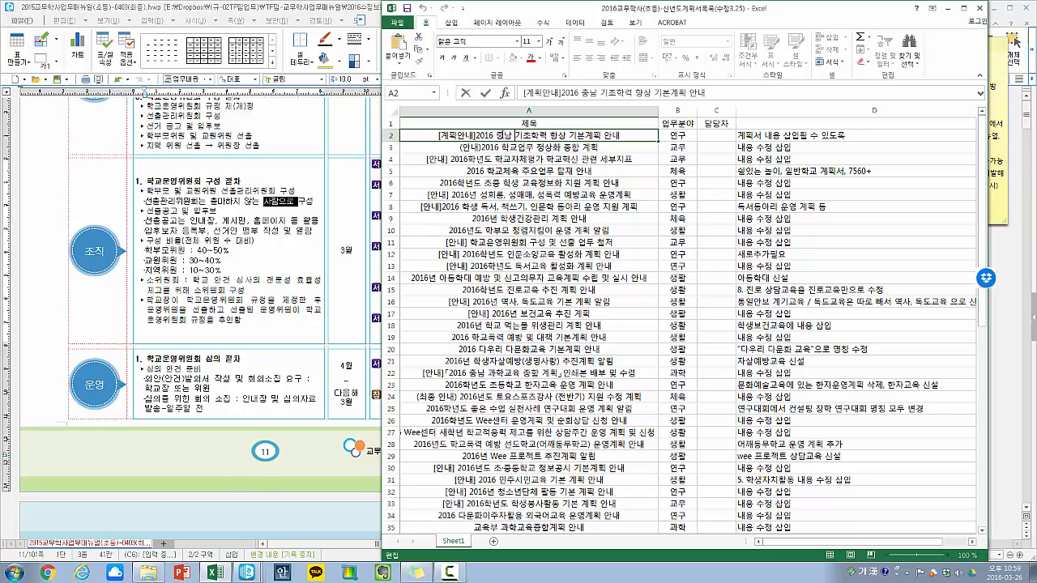
drag(495, 136, 612, 136)
click(615, 135)
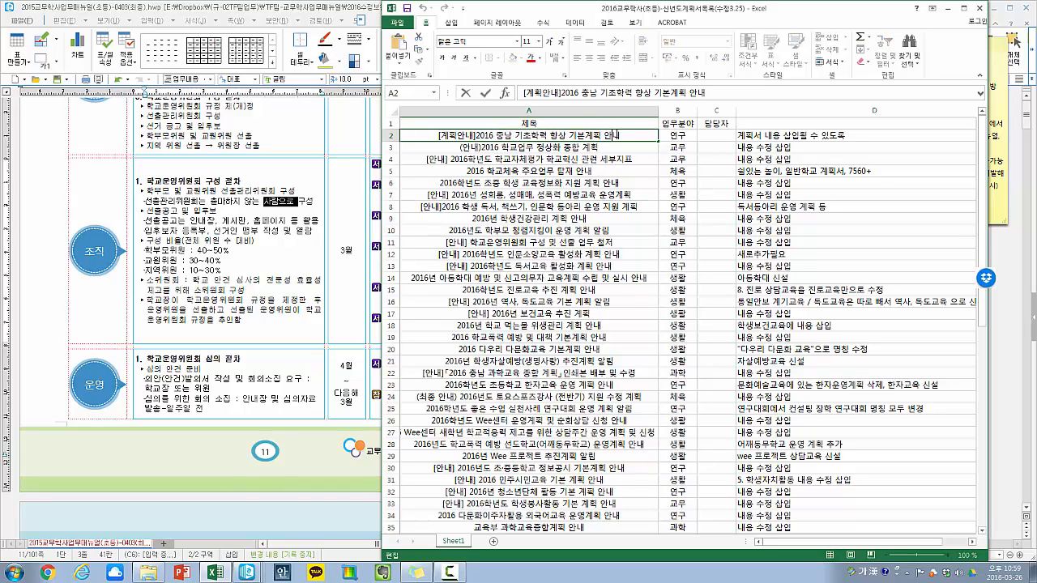
click(685, 137)
- Switch to the manual, search for 기초학력, and view the 3. 기초학력향상 지원 section
click(272, 229)
key(ctrl+f)
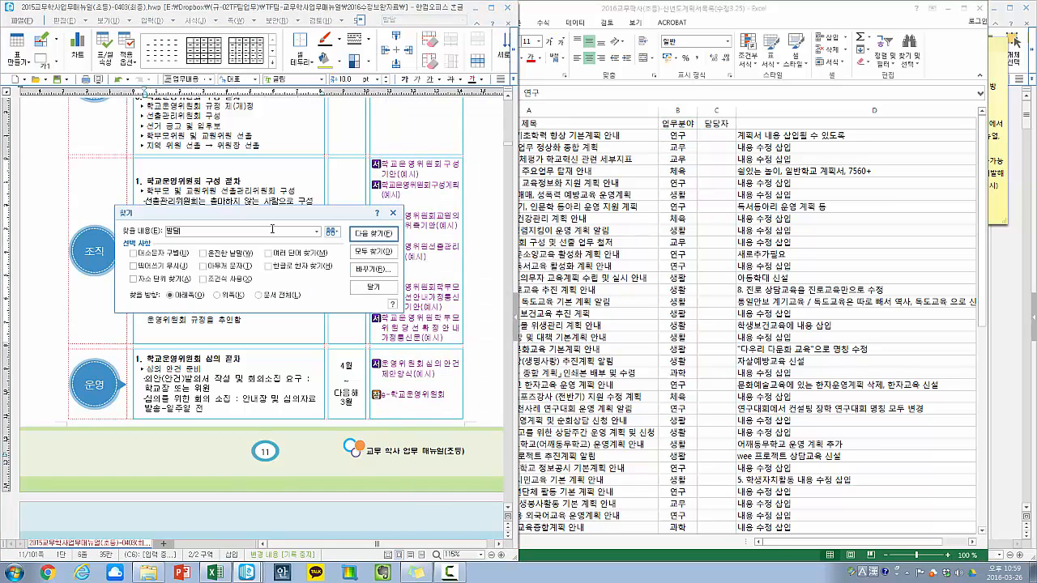
text(기초학력)
key(Return)
key(Escape)
scroll(286, 237, down, 3)
scroll(288, 239, down, 3)
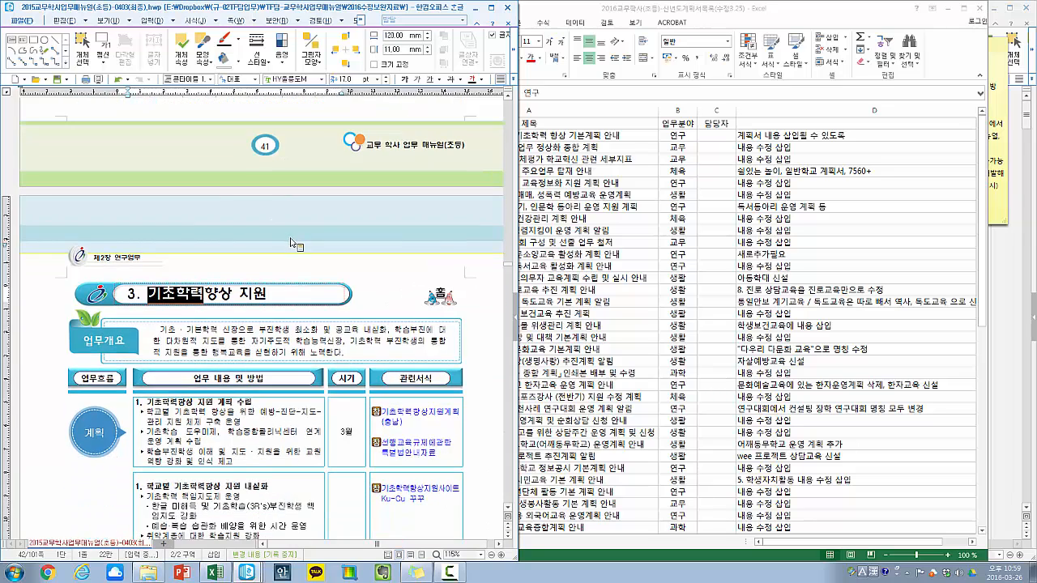
click(259, 260)
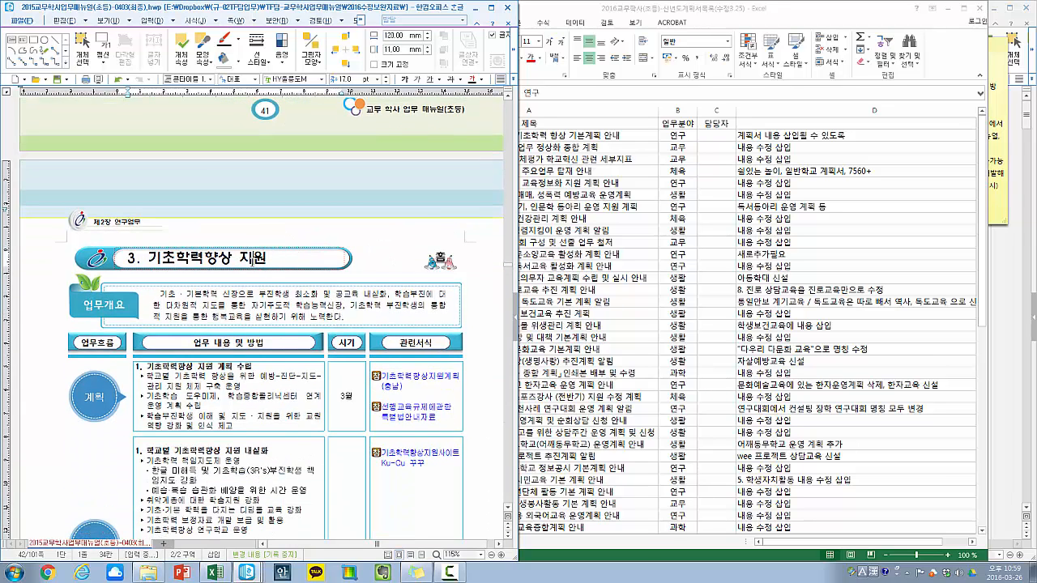
click(267, 294)
scroll(271, 297, down, 2)
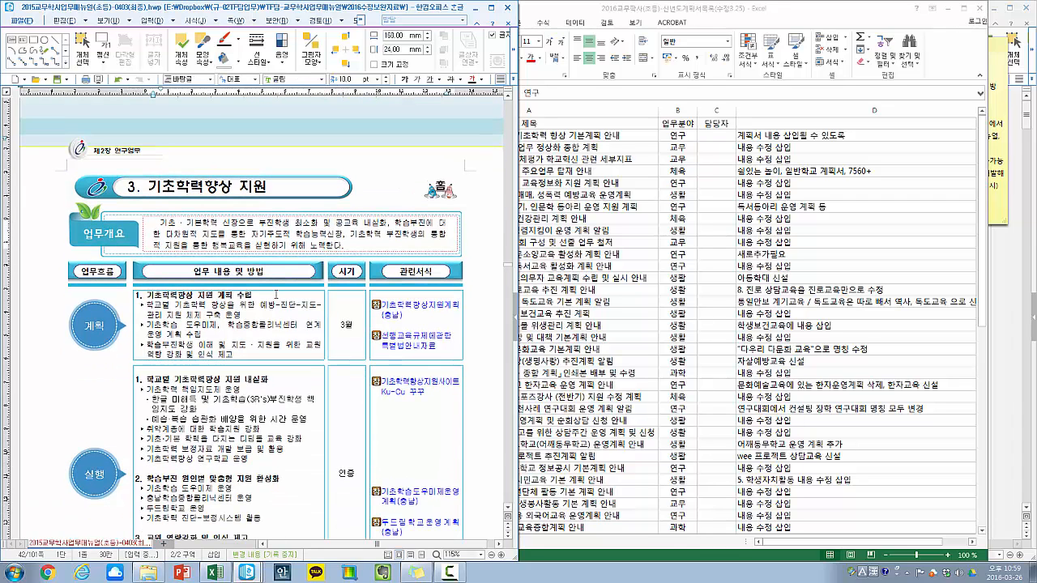
- Open the 2016충남기초학력향상기본계획(안내용) document from the TF팀-교무학사업무매뉴얼 folder and place it beside the manual
click(561, 137)
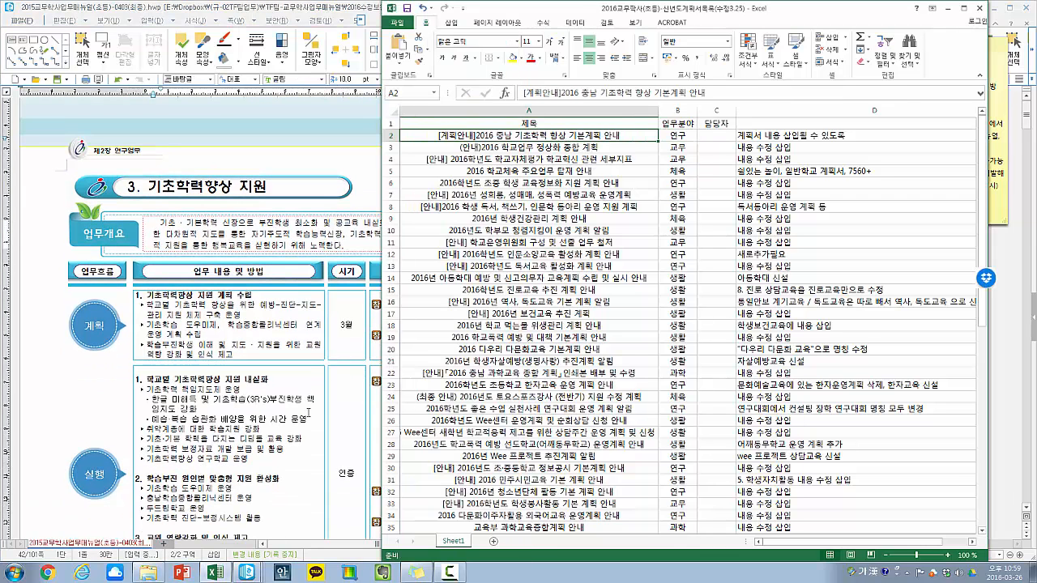
click(149, 573)
click(283, 24)
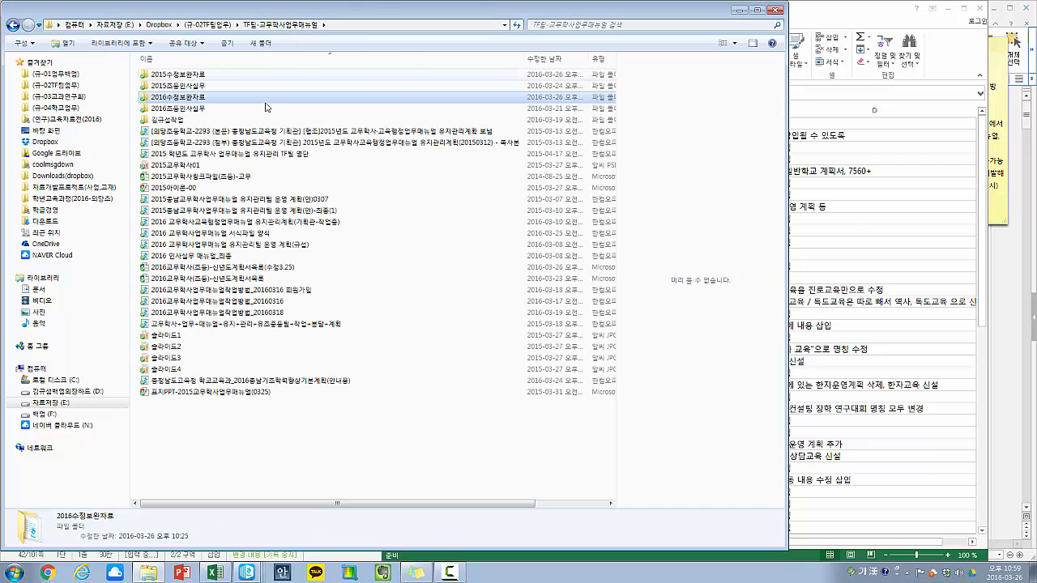
double_click(267, 380)
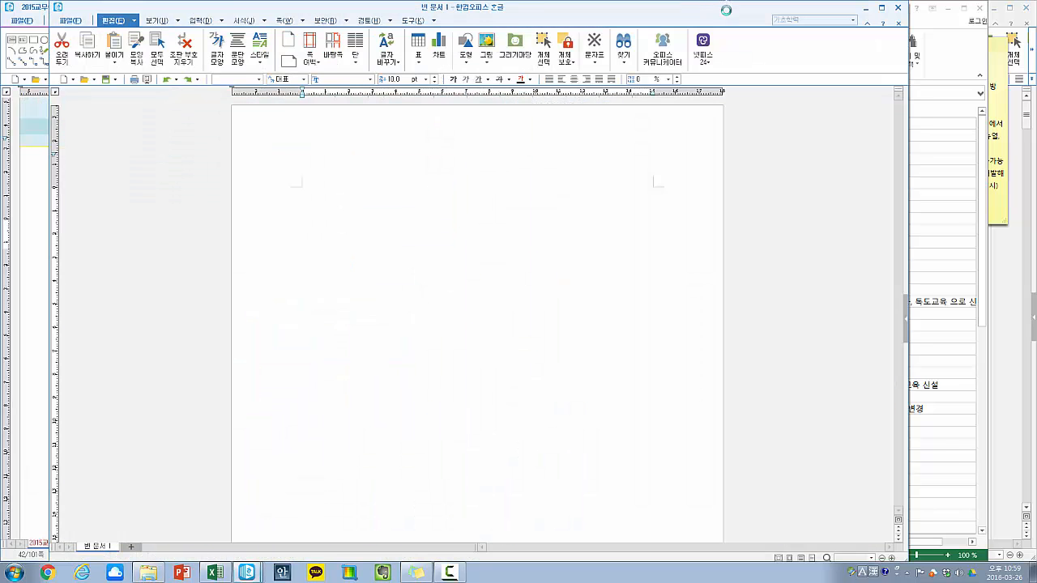
key(super+Right)
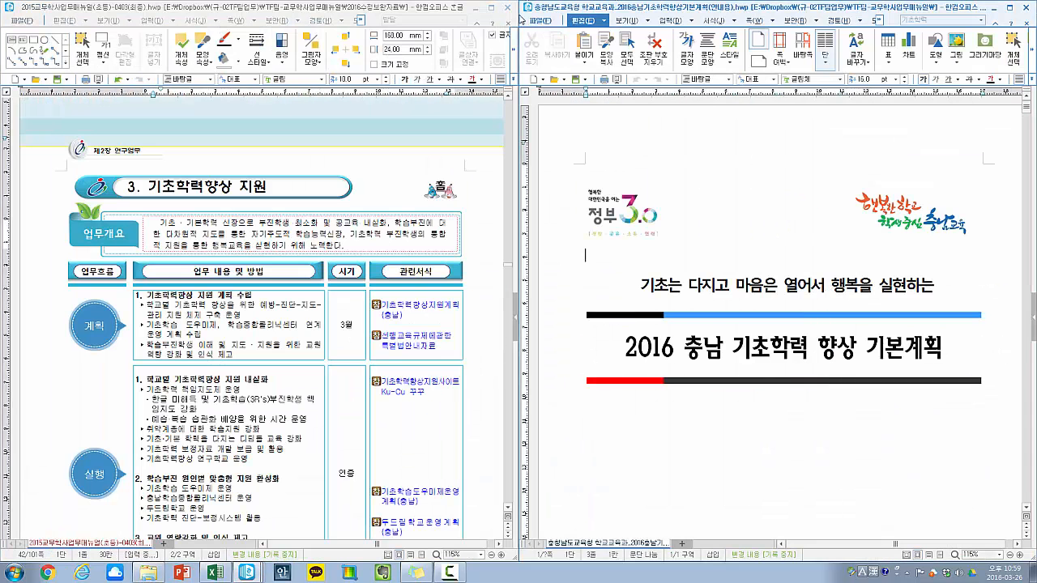
- Look through the 2016 basic plan's table of contents and its table of 2015 results by project
click(213, 337)
click(691, 396)
scroll(709, 308, down, 15)
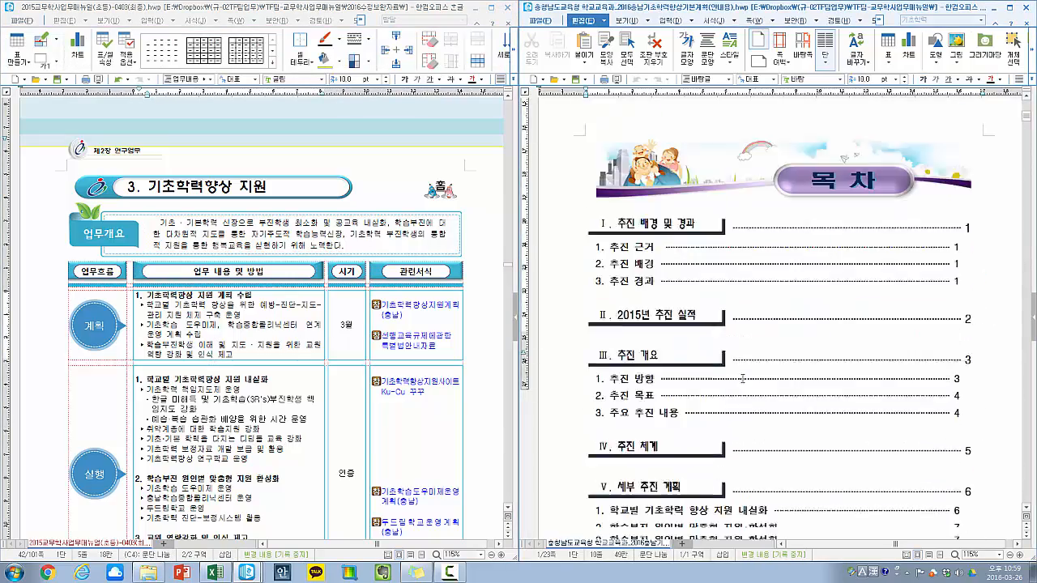
scroll(728, 213, down, 20)
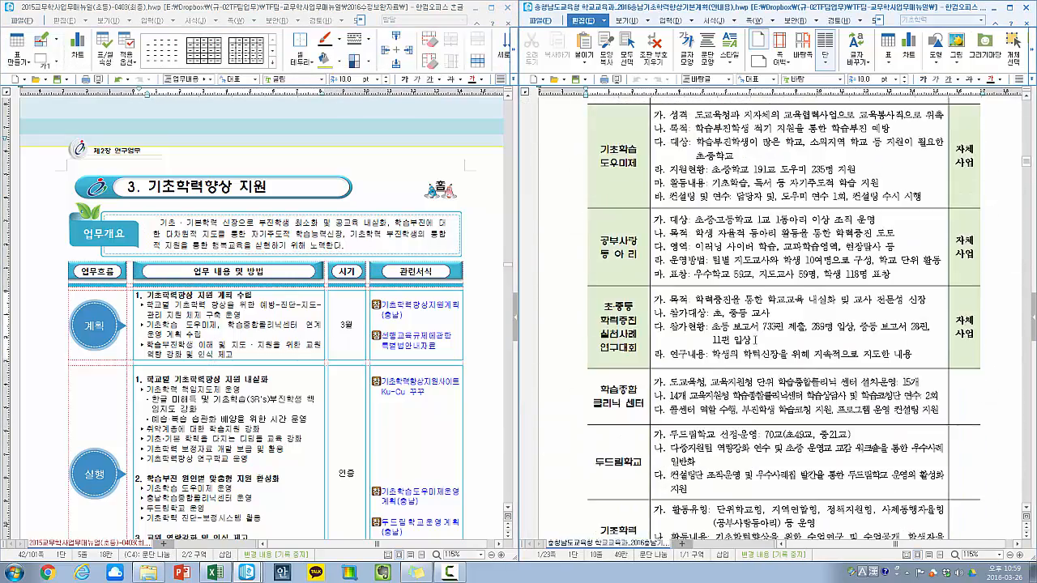
scroll(706, 269, up, 15)
scroll(707, 284, down, 10)
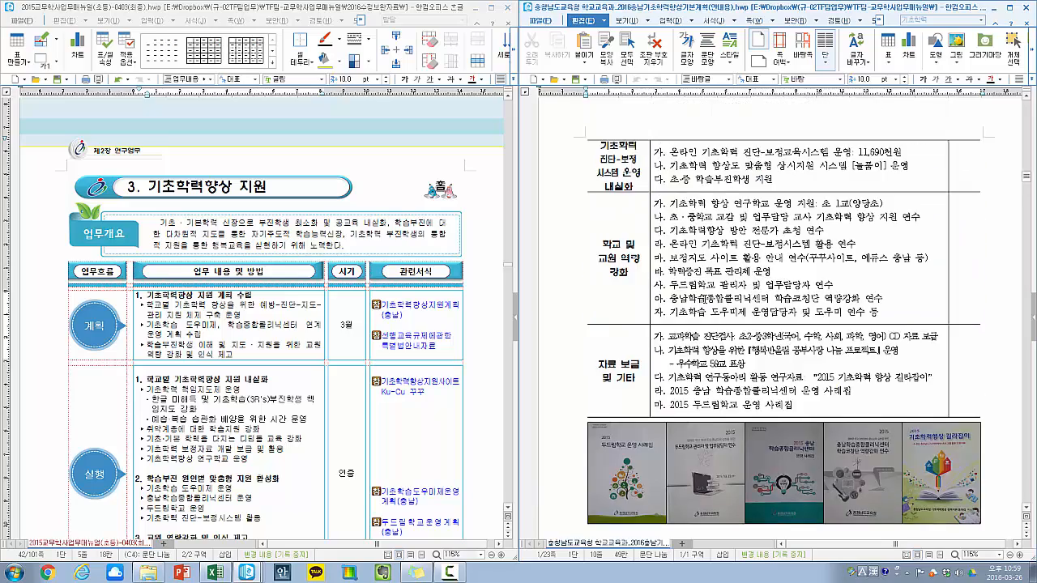
scroll(705, 300, up, 4)
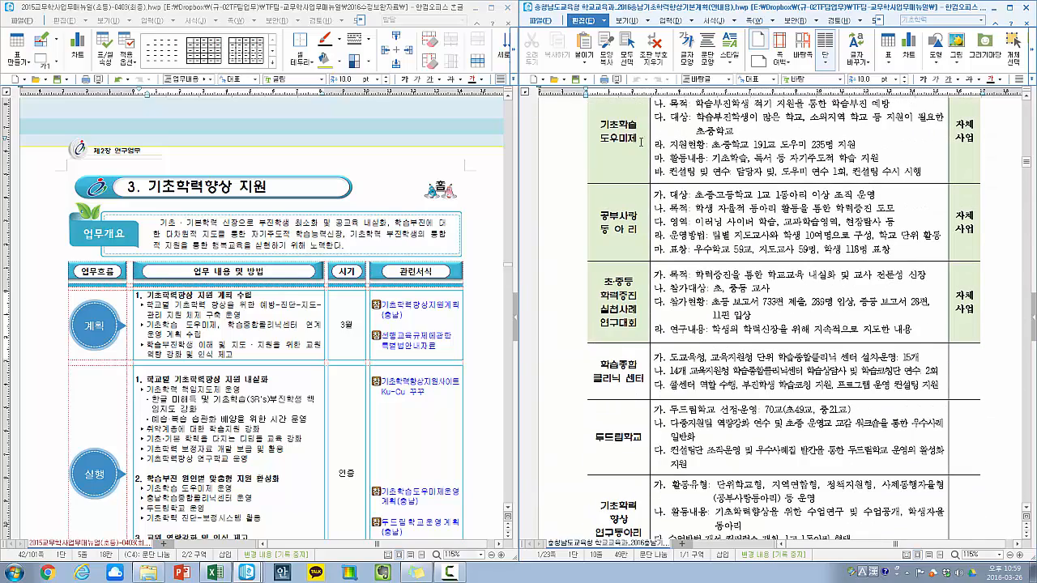
scroll(629, 312, down, 6)
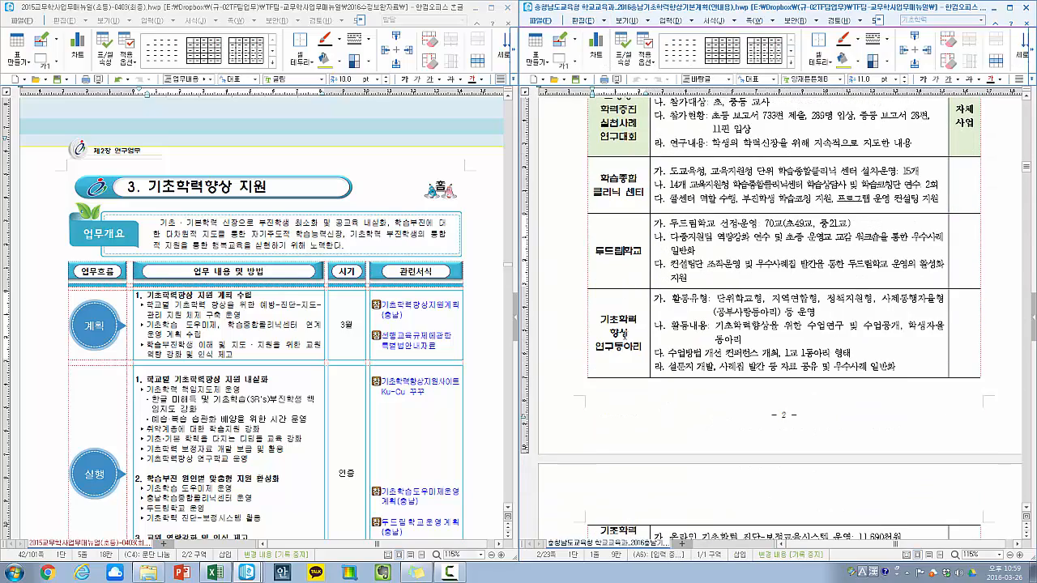
scroll(630, 366, down, 5)
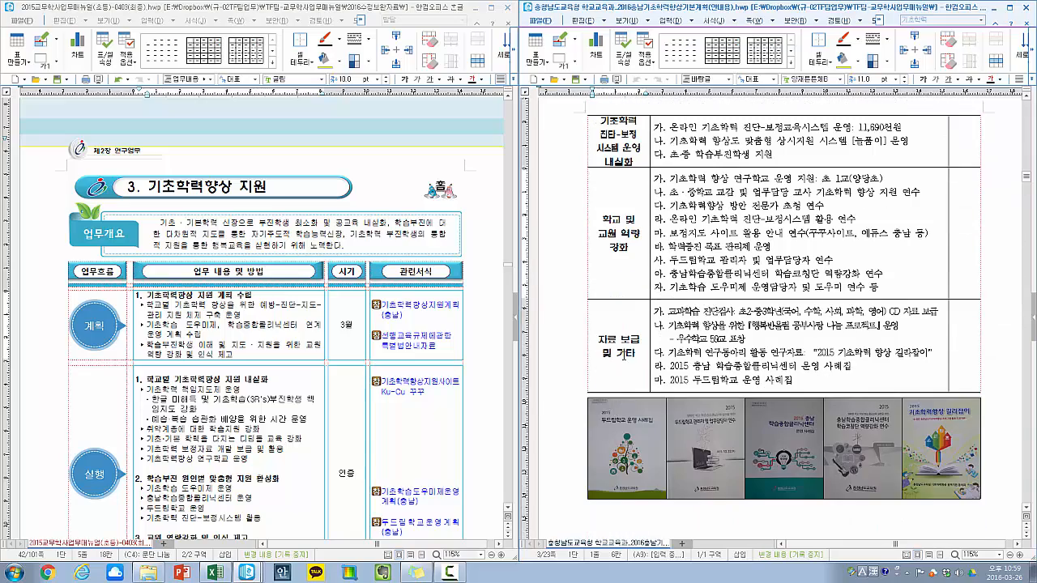
- Highlight the manual's 업무 내용 및 방법 cells for 계획, 실행 and 평가 in the 기초학력향상 지원 table
scroll(230, 432, down, 3)
scroll(230, 432, down, 3)
scroll(245, 320, up, 3)
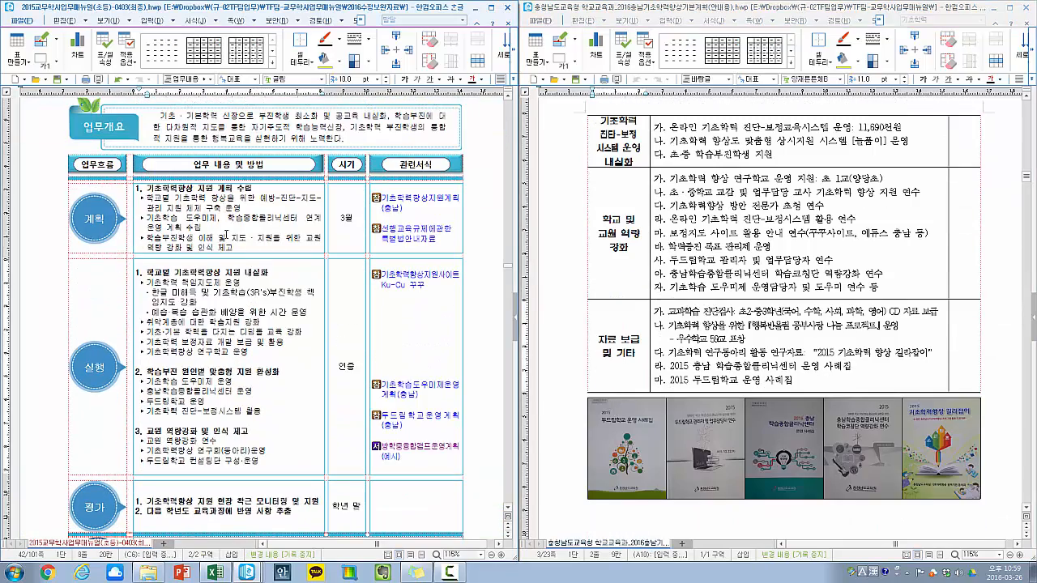
drag(231, 207, 230, 509)
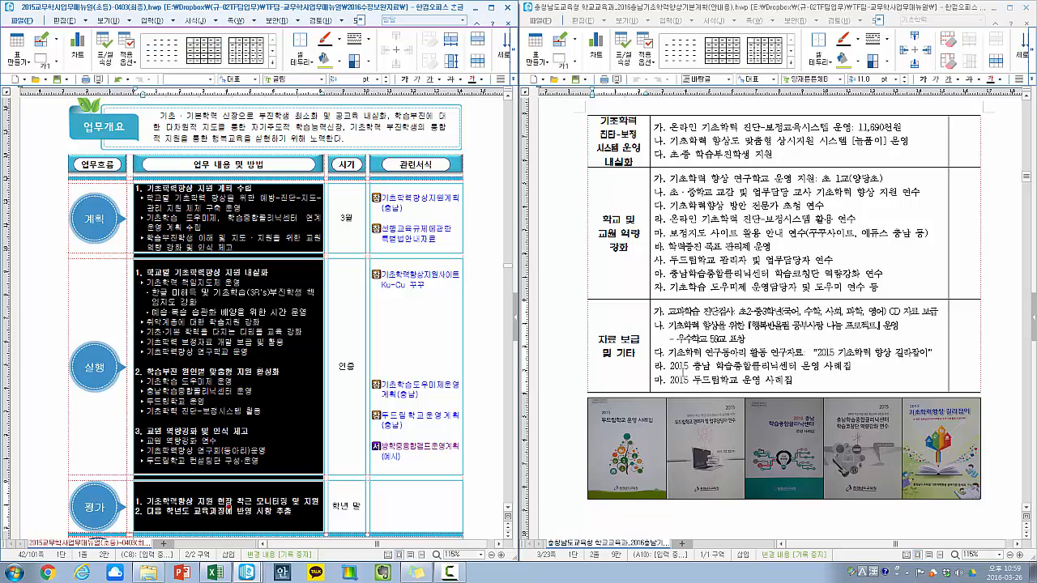
- Examine the 03 주요 추진 내용 table in the 2016 basic plan
scroll(688, 369, up, 10)
click(731, 303)
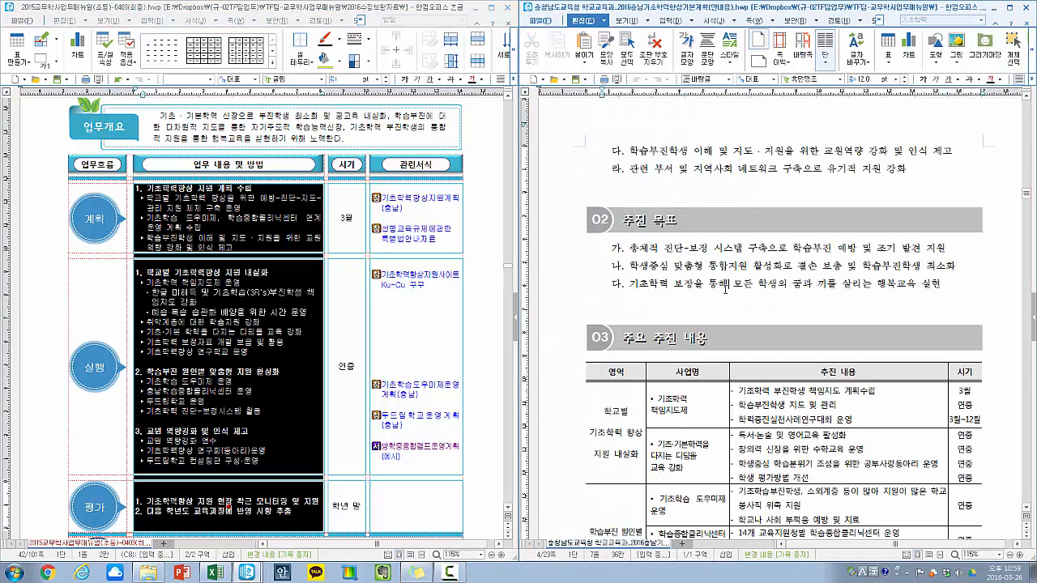
scroll(713, 324, down, 2)
click(690, 306)
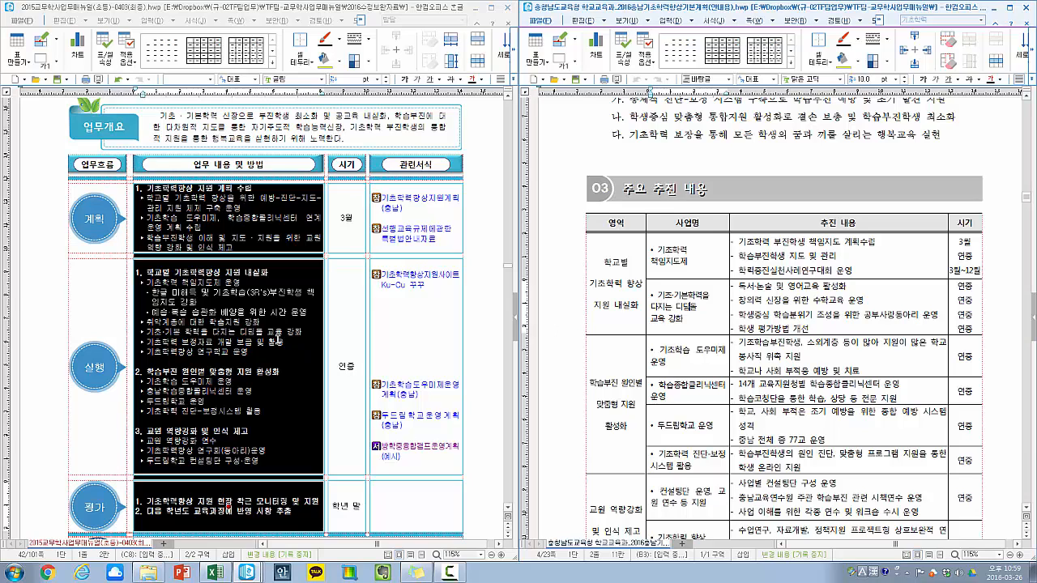
scroll(690, 308, down, 1)
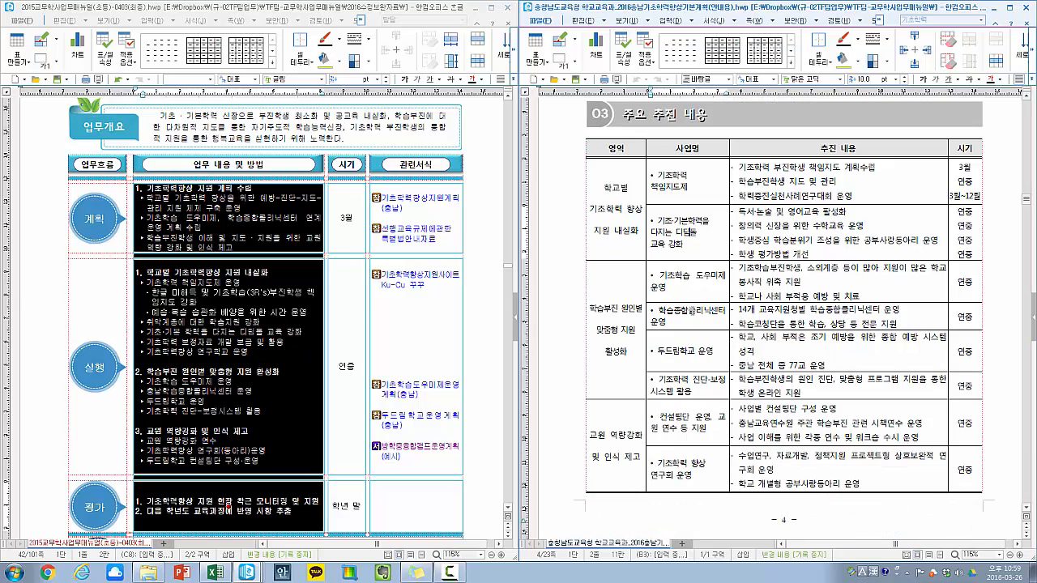
- Clear the cell selection in the manual and highlight the items of the 실행 cell twice
click(219, 371)
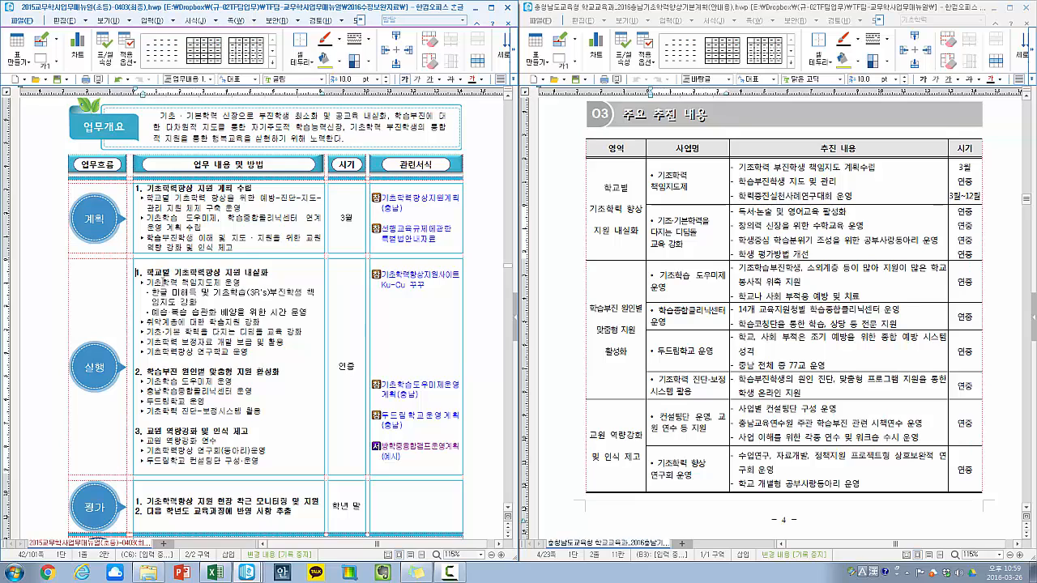
drag(161, 283, 296, 460)
click(296, 461)
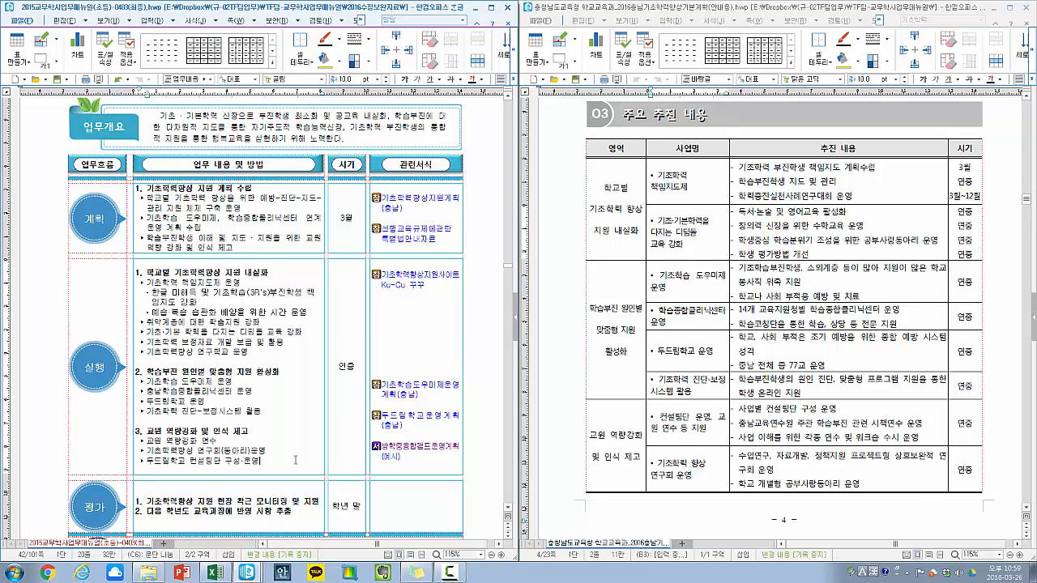
click(350, 228)
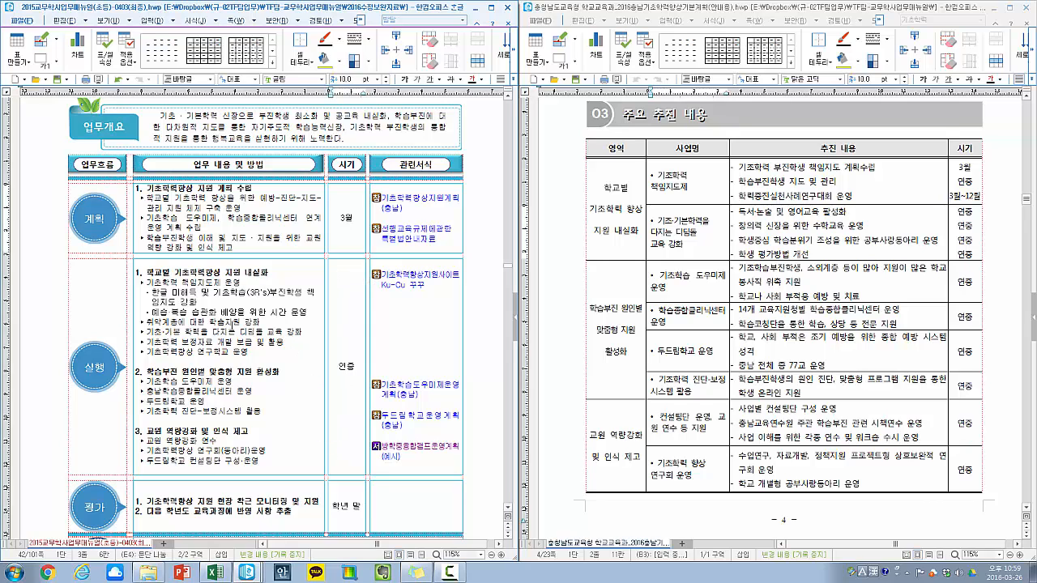
drag(173, 273, 285, 438)
click(285, 438)
- Look through the 2016 basic plan's following pages to the detailed 기초학력 책임지도제 section
click(813, 388)
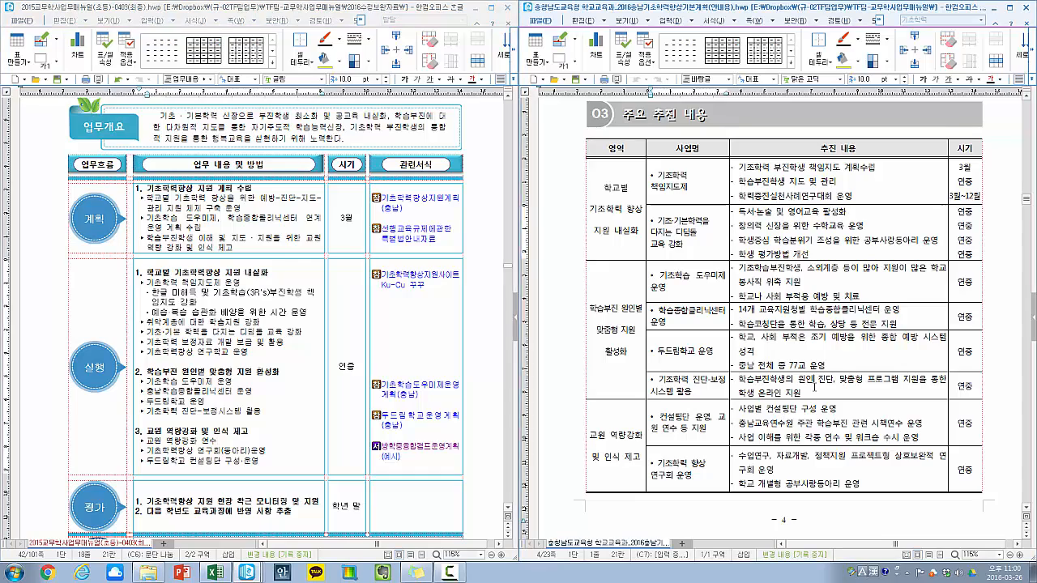
scroll(811, 393, down, 15)
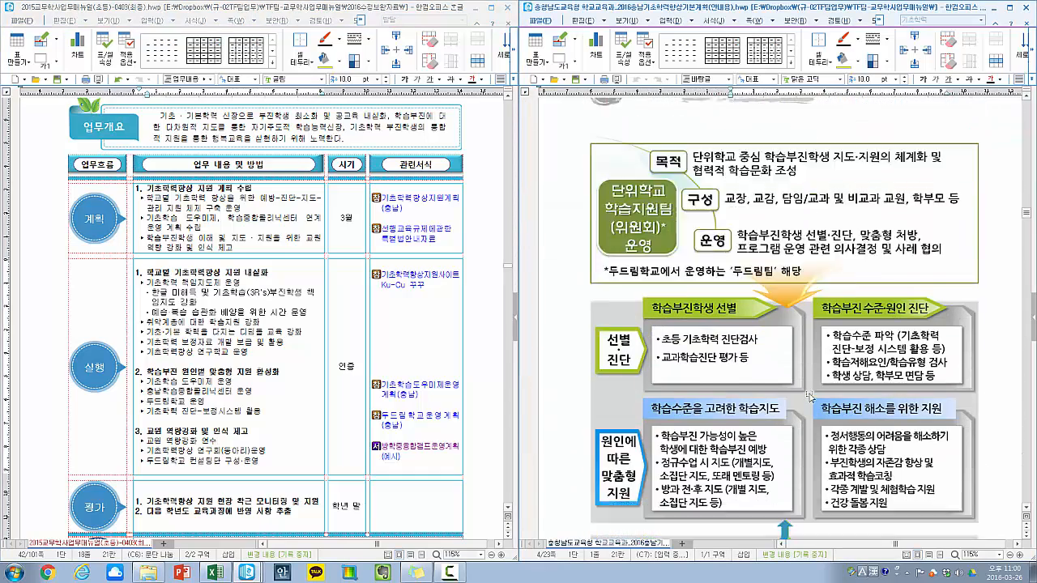
scroll(814, 394, down, 5)
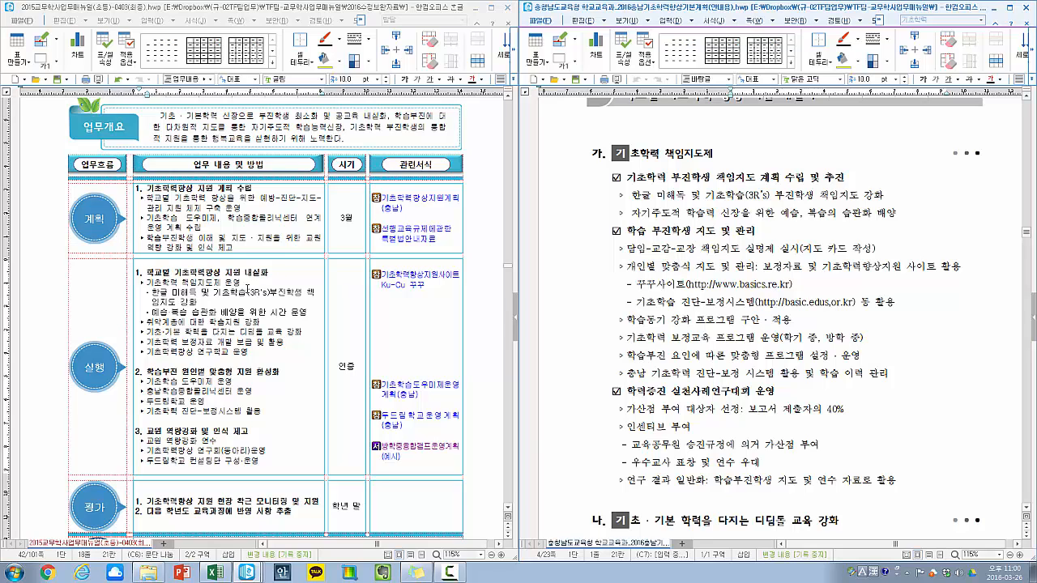
- Highlight the 계획 and 실행 items of the 기초학력향상 지원 table and select its 업무 내용 및 방법 cells from 계획 to 평가
drag(159, 201, 288, 234)
click(288, 233)
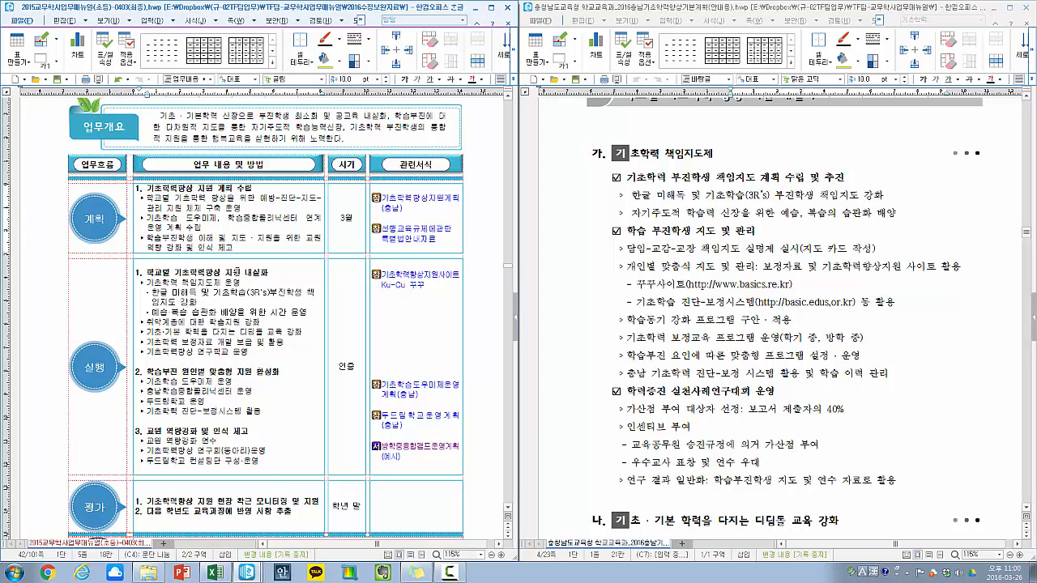
drag(180, 273, 278, 364)
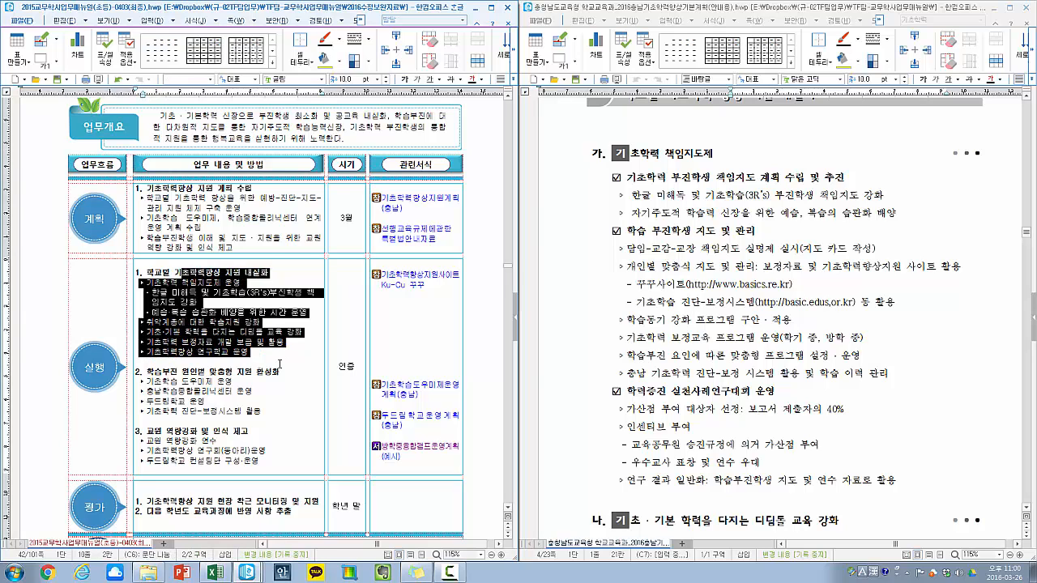
click(280, 364)
drag(224, 219, 229, 511)
- Compare the manual's 실행 cell and its 충남학습종합클리닉센터 운영 item with the 2016 basic plan's pages up to section 02 학습부진 원인별 맞춤형 지원 활성화
click(687, 398)
scroll(687, 399, down, 15)
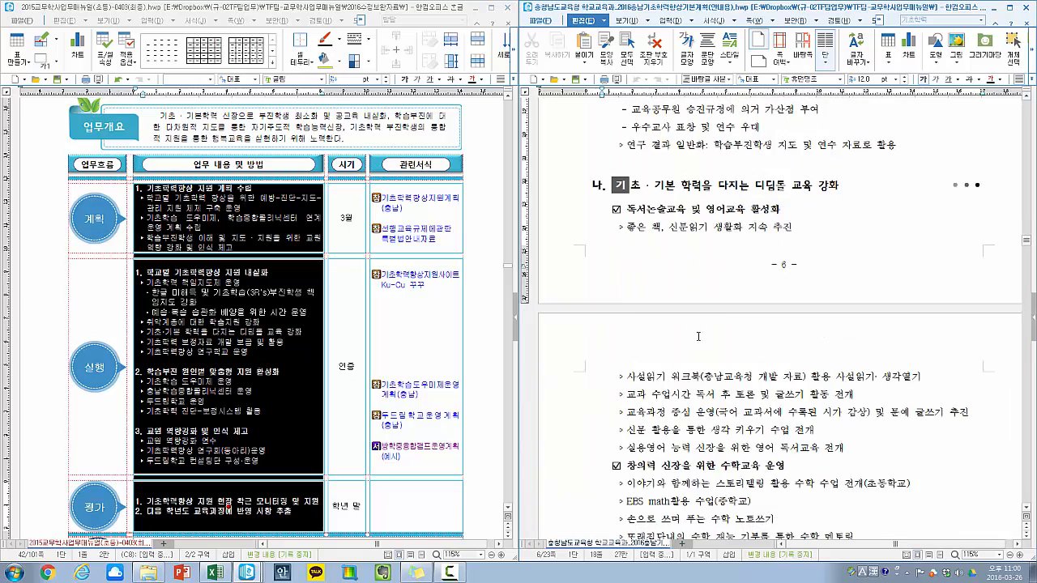
click(230, 368)
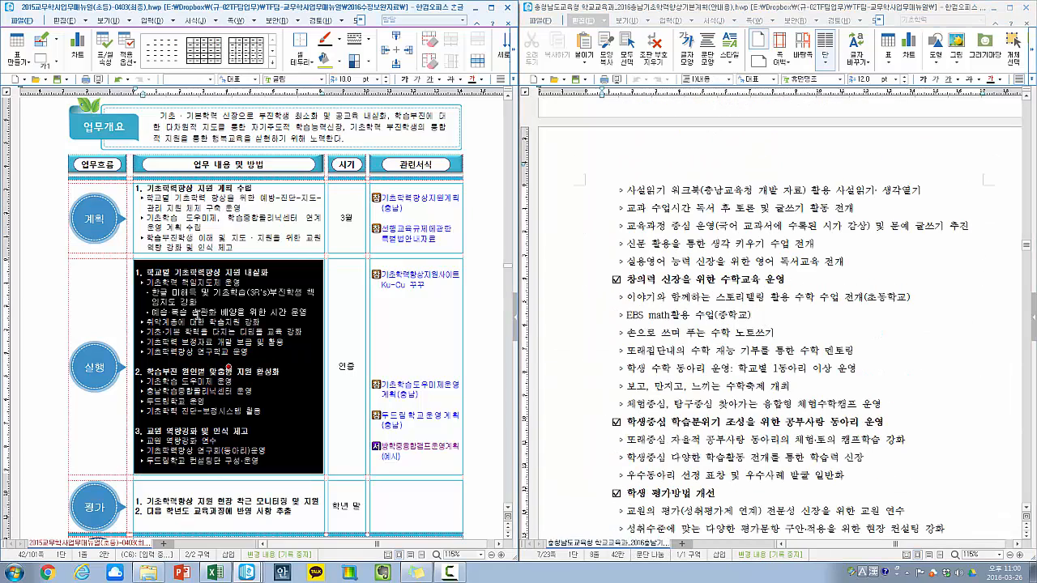
triple_click(227, 397)
click(643, 390)
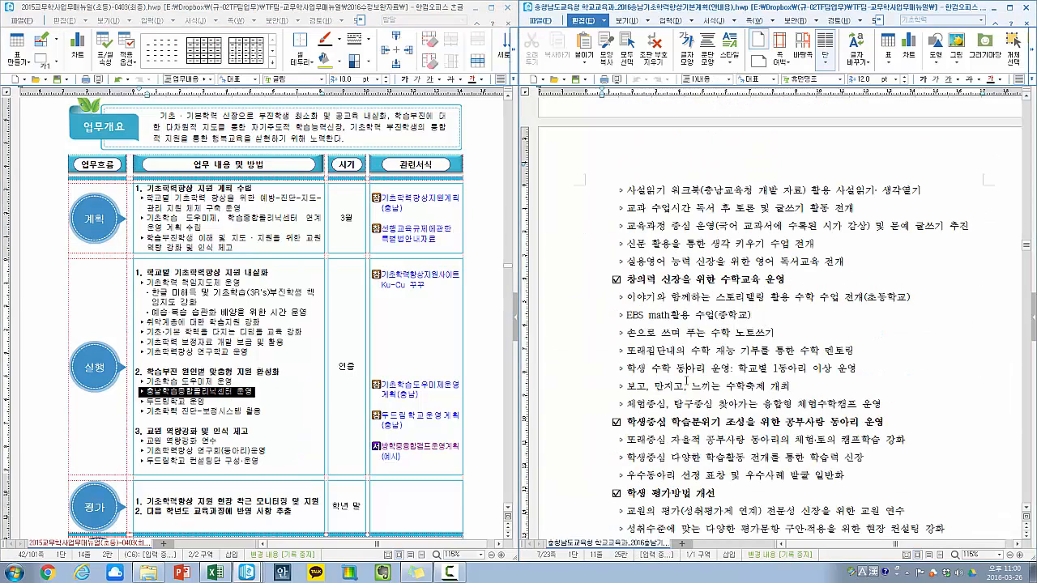
scroll(642, 390, down, 3)
scroll(690, 381, down, 1)
- Go past the manual's 기초학력향상 지원 table to section 4. 기초학력책임제 and highlight its title
click(280, 353)
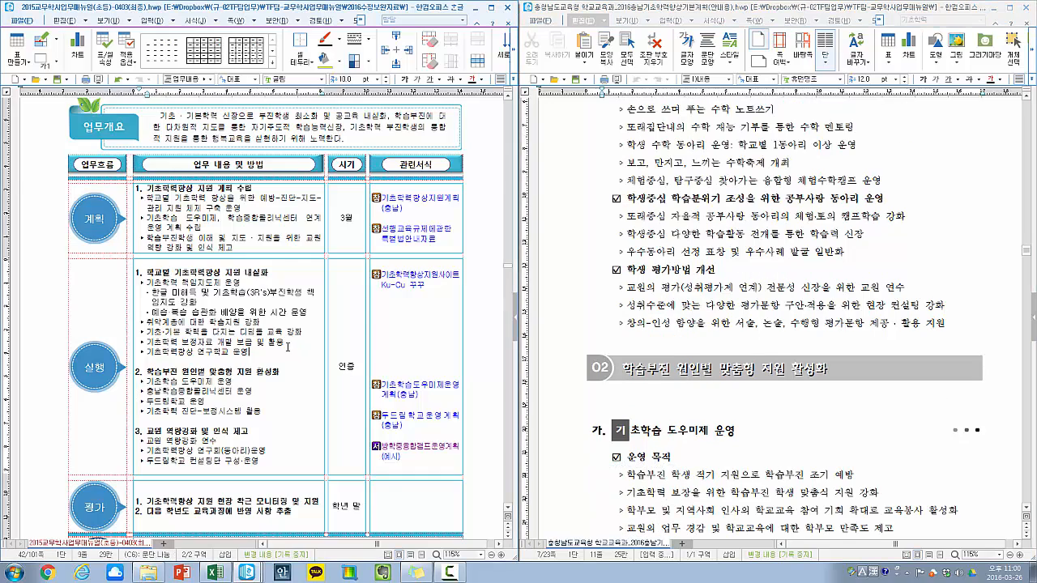
scroll(280, 353, up, 2)
click(79, 241)
scroll(79, 240, down, 5)
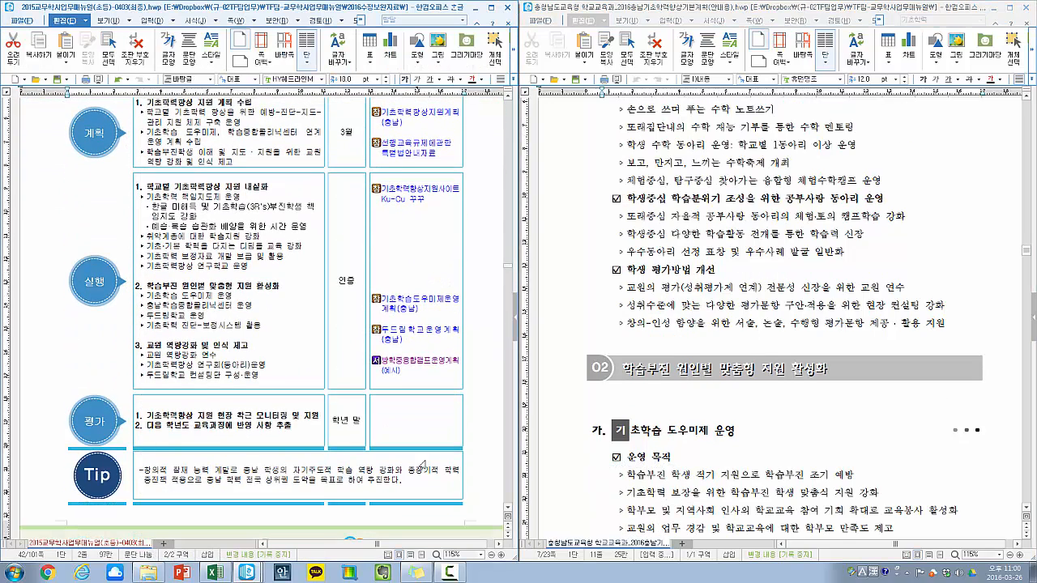
click(259, 312)
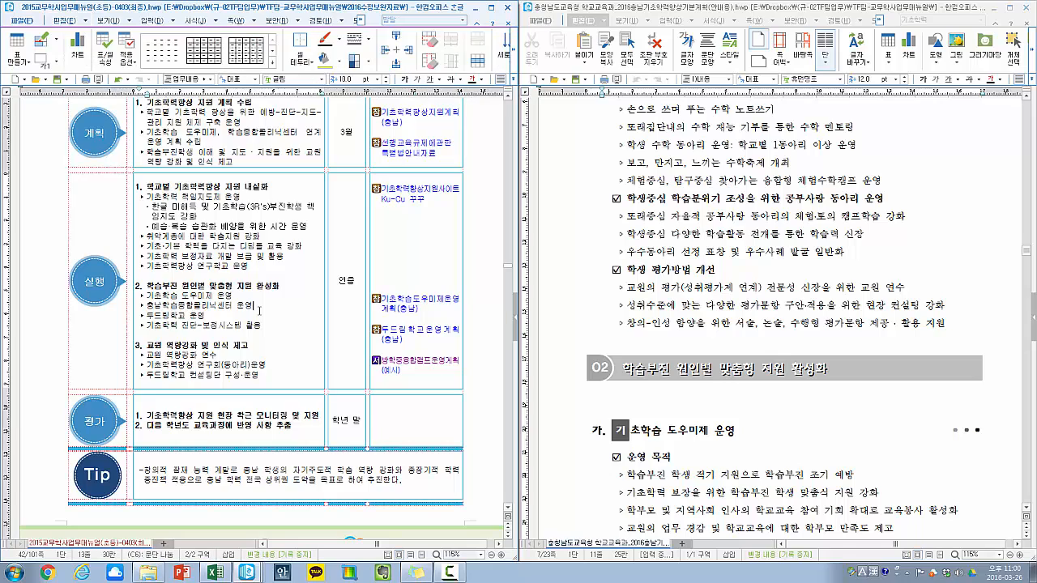
scroll(263, 299, down, 4)
scroll(259, 308, down, 6)
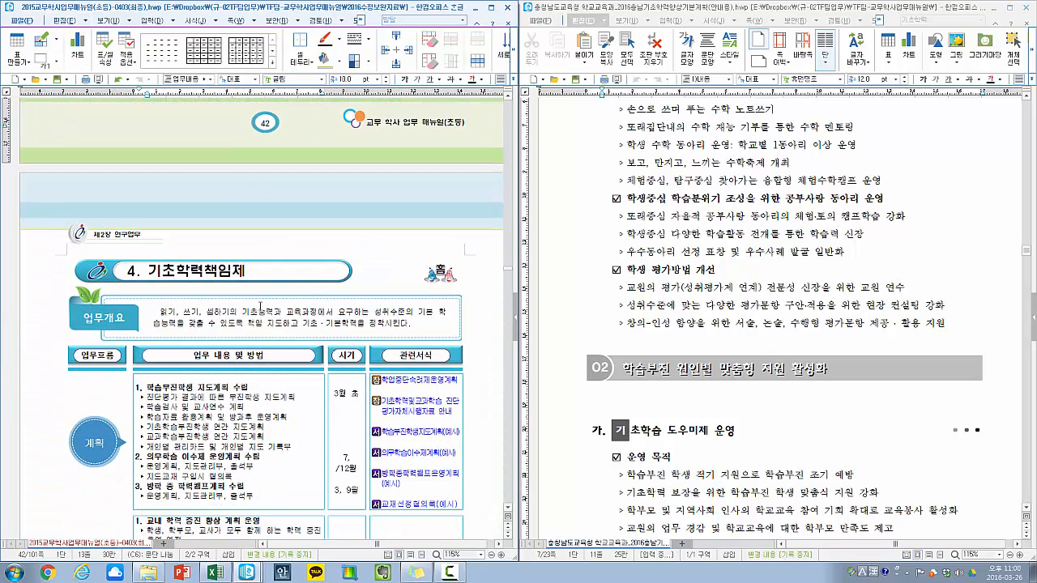
triple_click(223, 274)
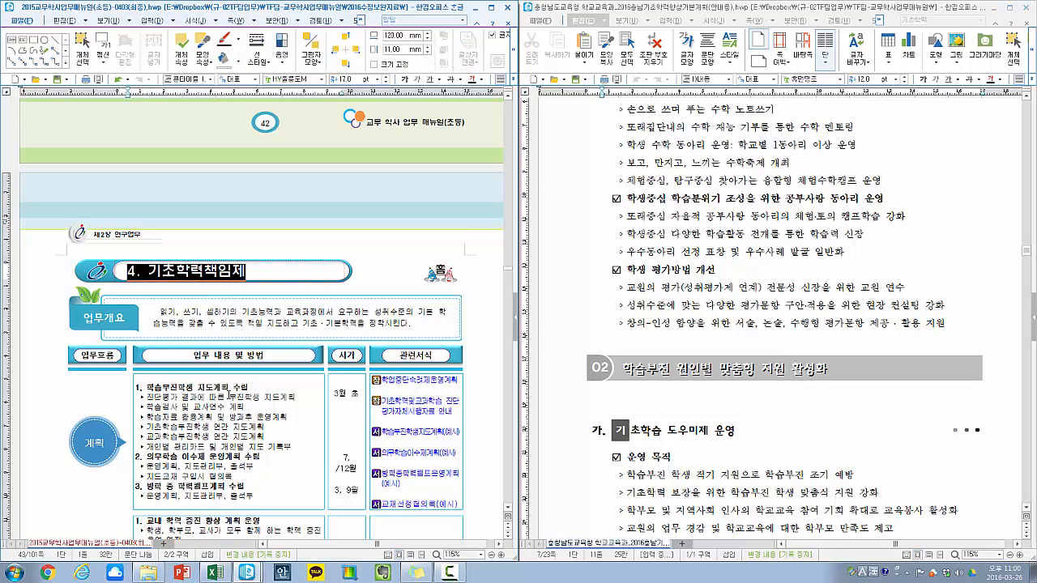
- Revisit the manual's 기초학력향상 지원 title and highlight the 계획 and 실행 cells of the 기초학력책임제 table
click(230, 395)
scroll(209, 293, up, 15)
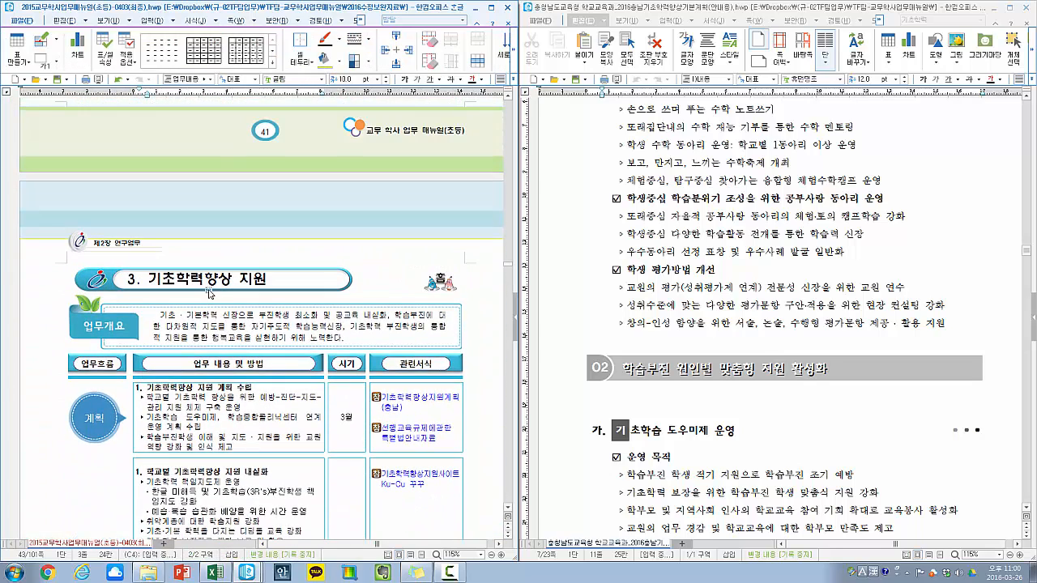
double_click(209, 293)
scroll(279, 376, down, 9)
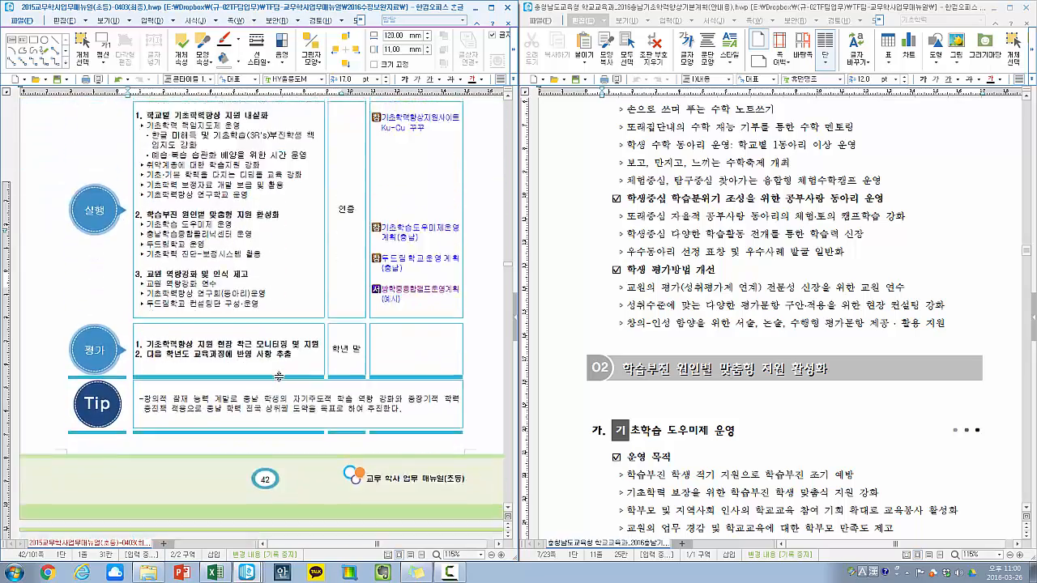
scroll(279, 376, down, 8)
drag(210, 231, 304, 346)
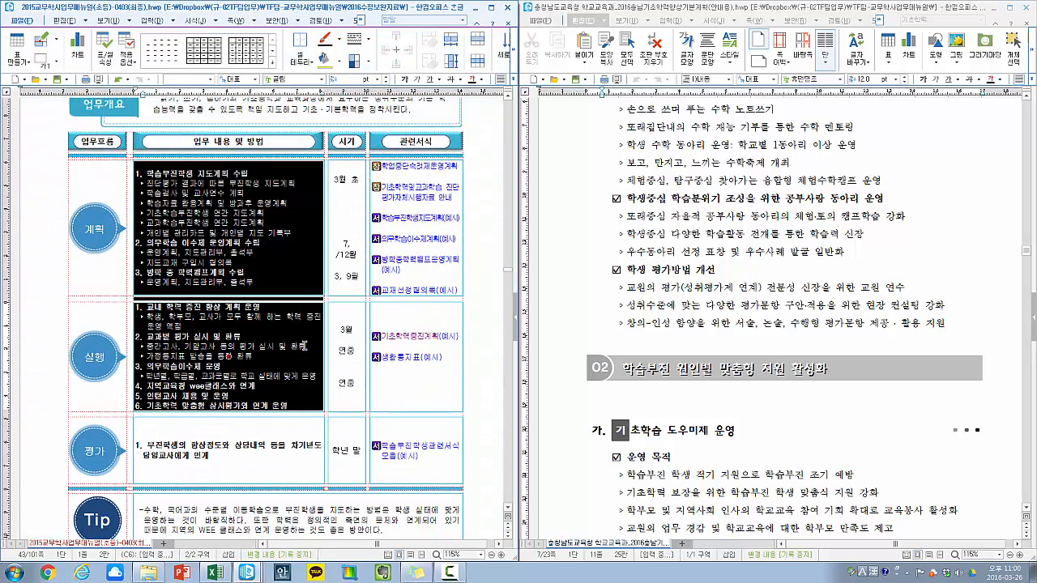
click(235, 252)
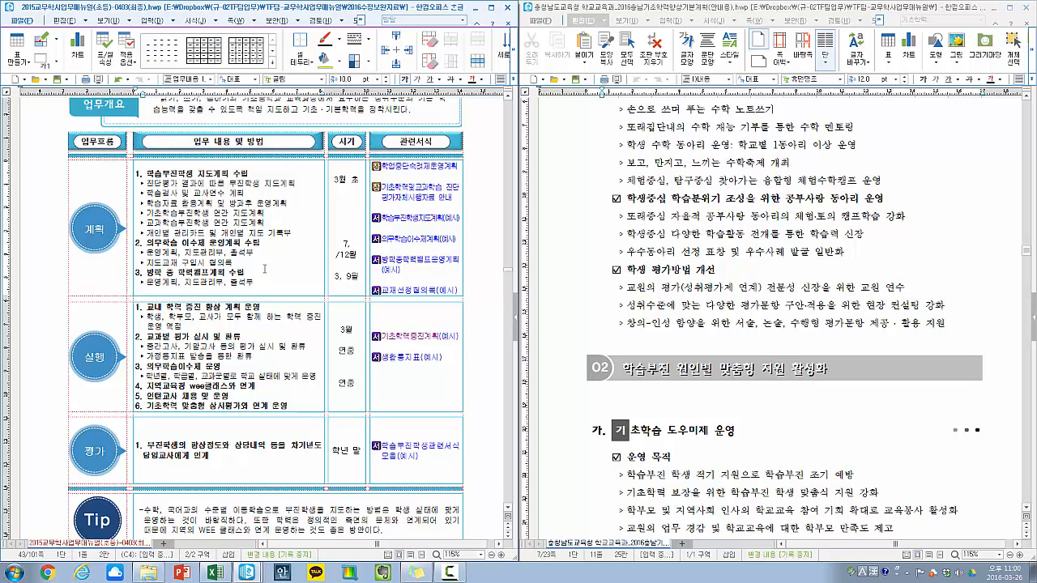
click(726, 237)
click(256, 260)
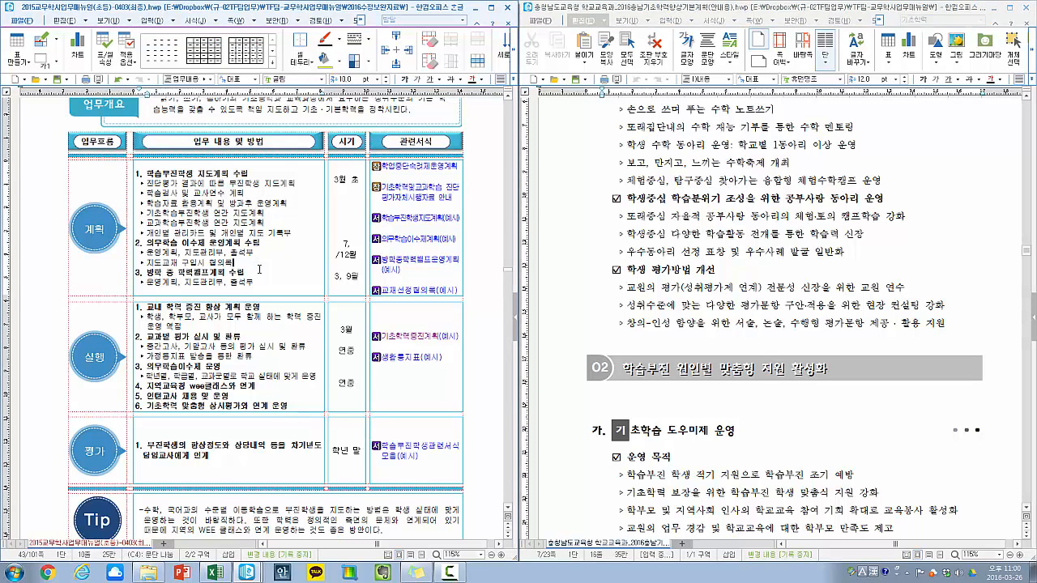
- Look through the 2016 basic plan's remaining pages from 기초학습 도우미제 운영 to the closing resource tables, and close the plan
scroll(464, 414, down, 5)
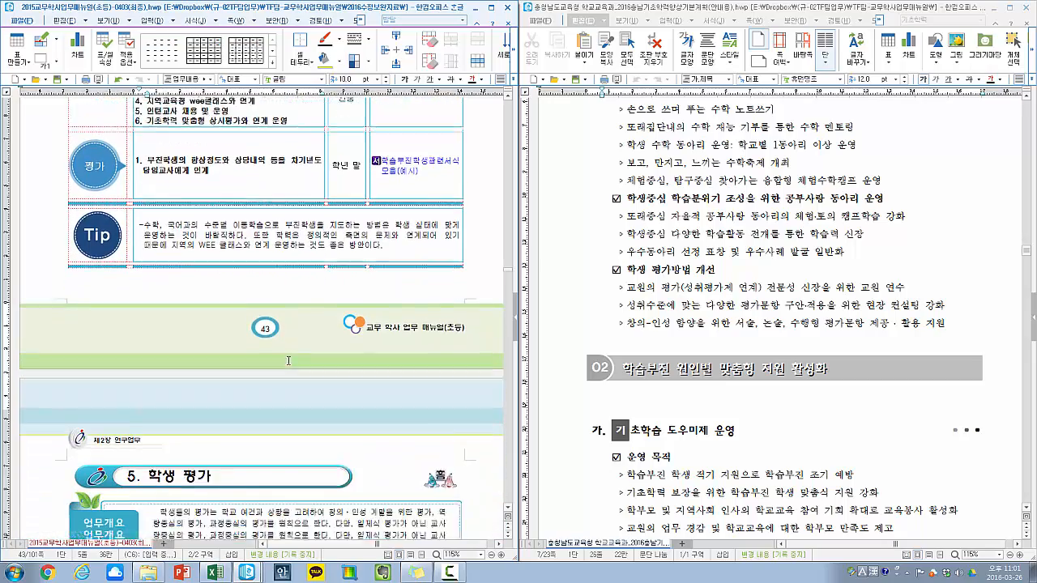
click(671, 437)
scroll(672, 438, down, 15)
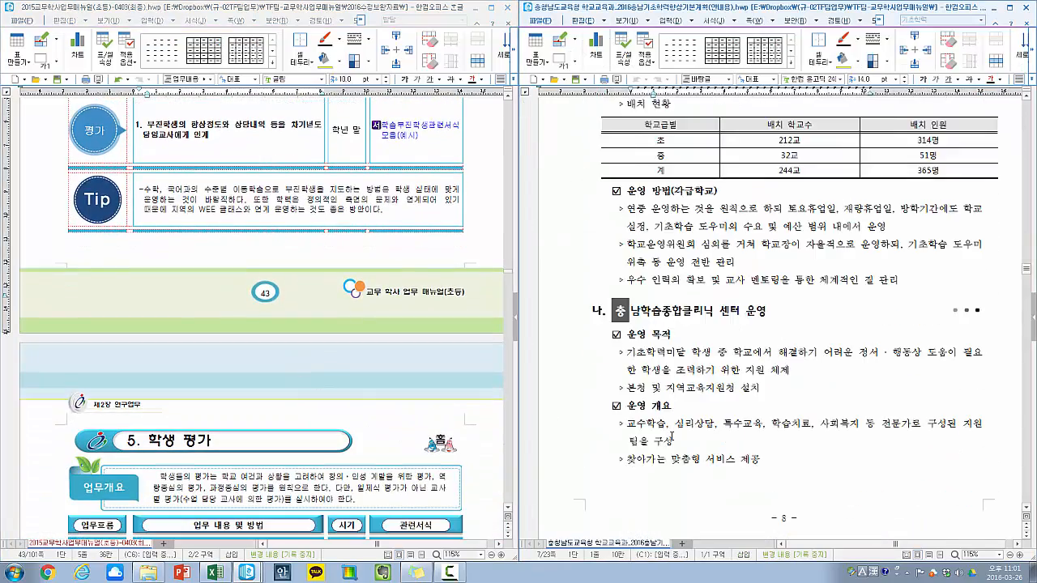
scroll(672, 435, down, 15)
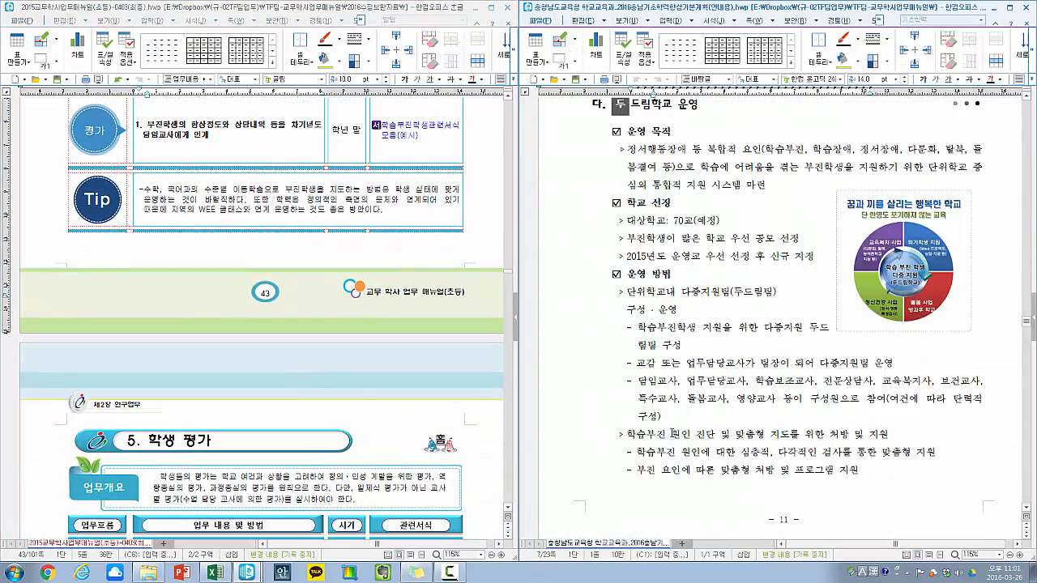
scroll(672, 433, down, 15)
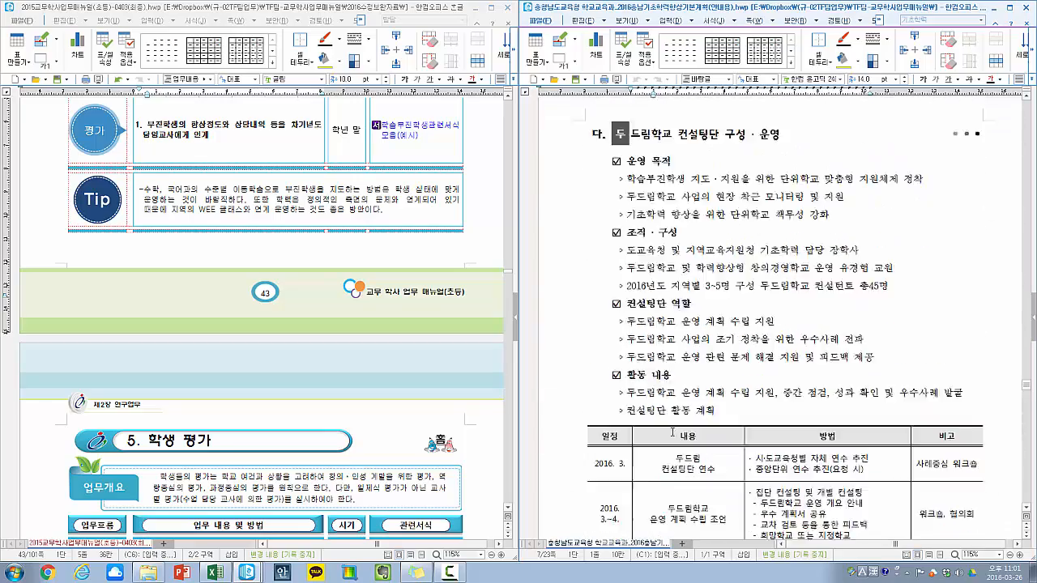
scroll(671, 433, down, 15)
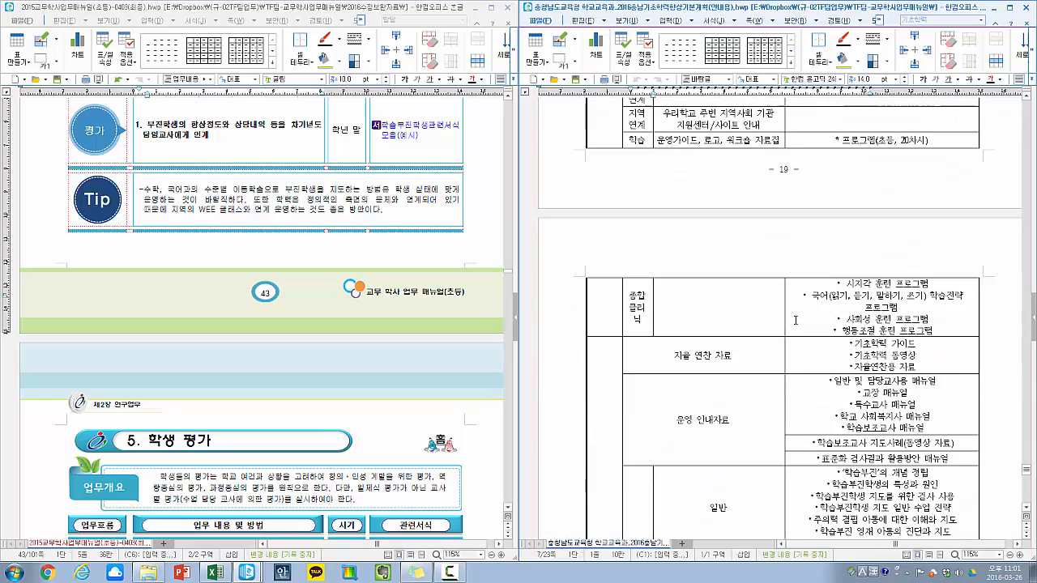
click(1026, 7)
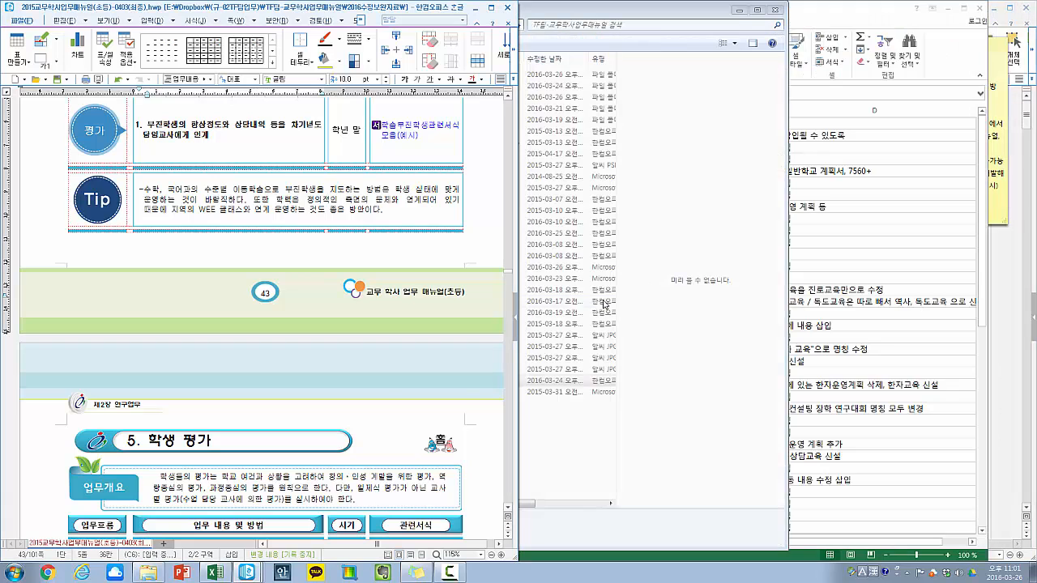
- Switch to the Excel list of 2016 plans and point out the 학교업무 정상화 종합 계획 entry and its 업무분야
click(800, 342)
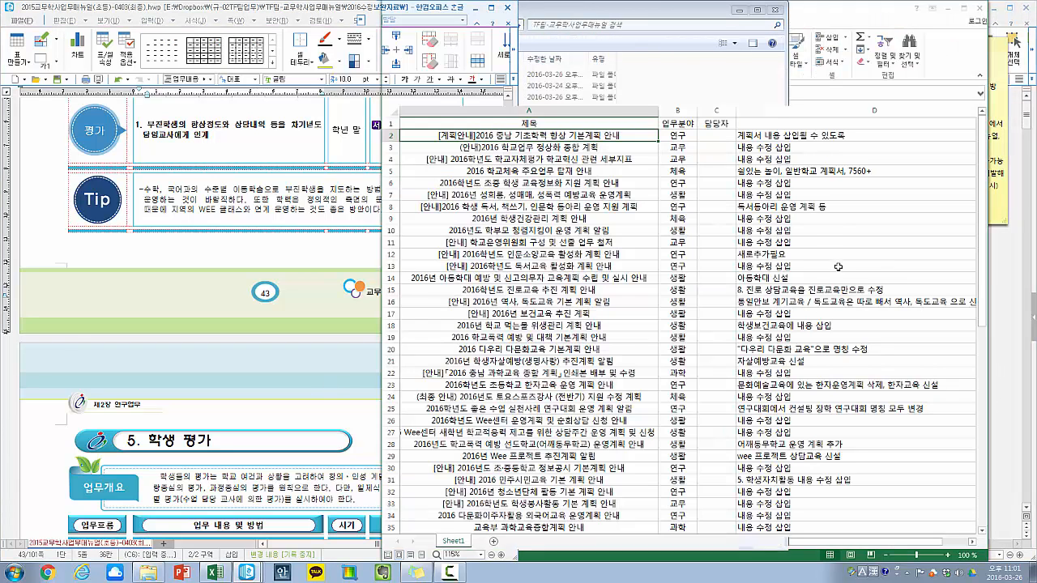
click(565, 149)
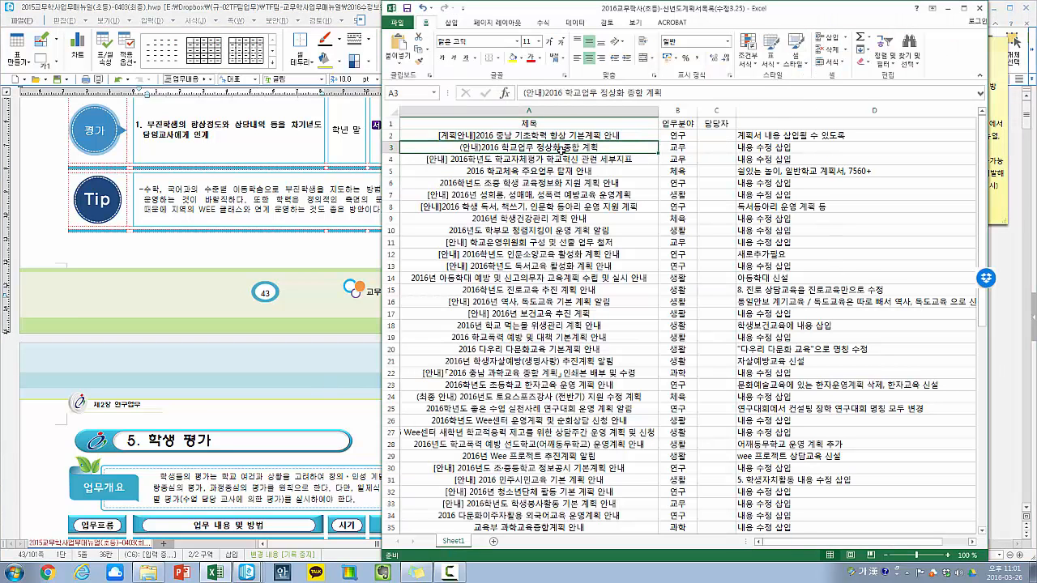
click(687, 148)
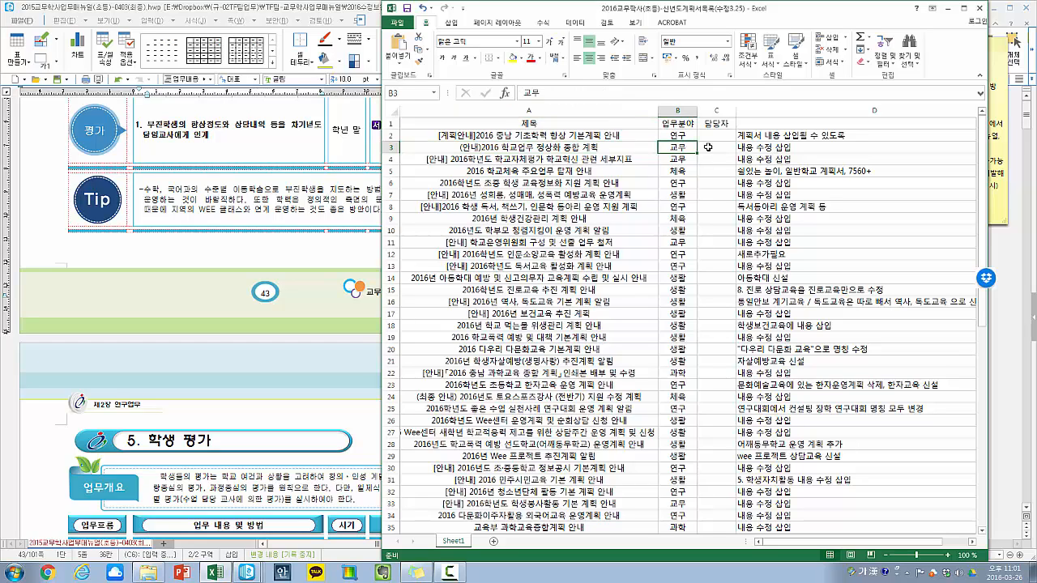
double_click(597, 148)
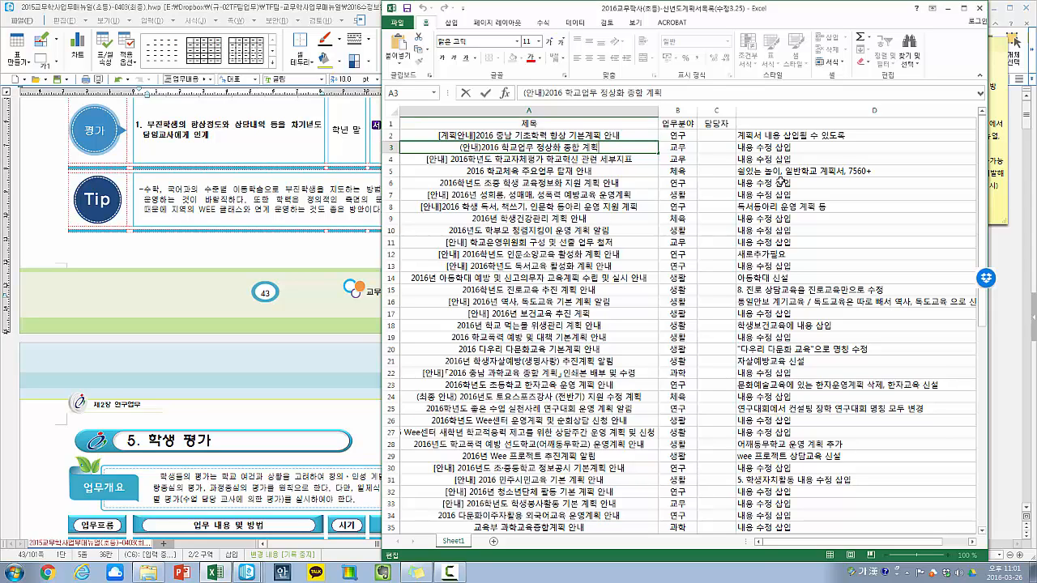
- Point out the 2016 학교체육 주요업무 탑재 안내 entry and its revision note in the plan list
click(619, 168)
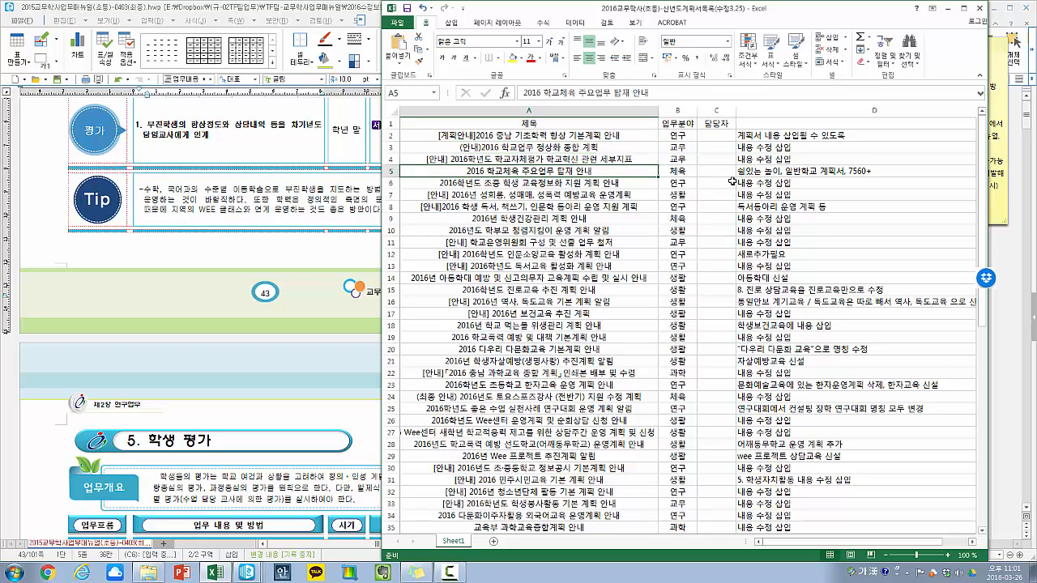
click(766, 171)
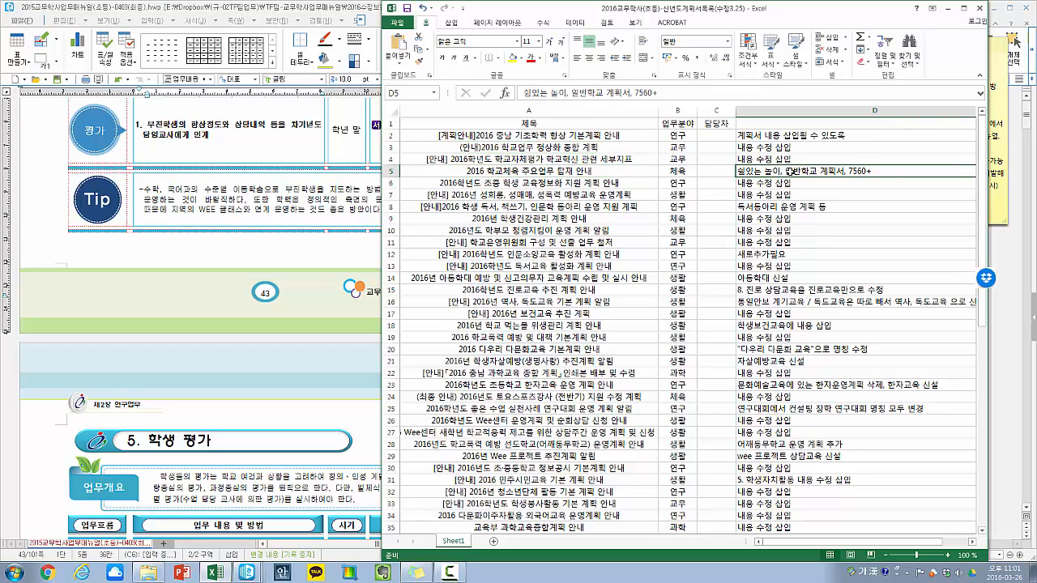
click(587, 171)
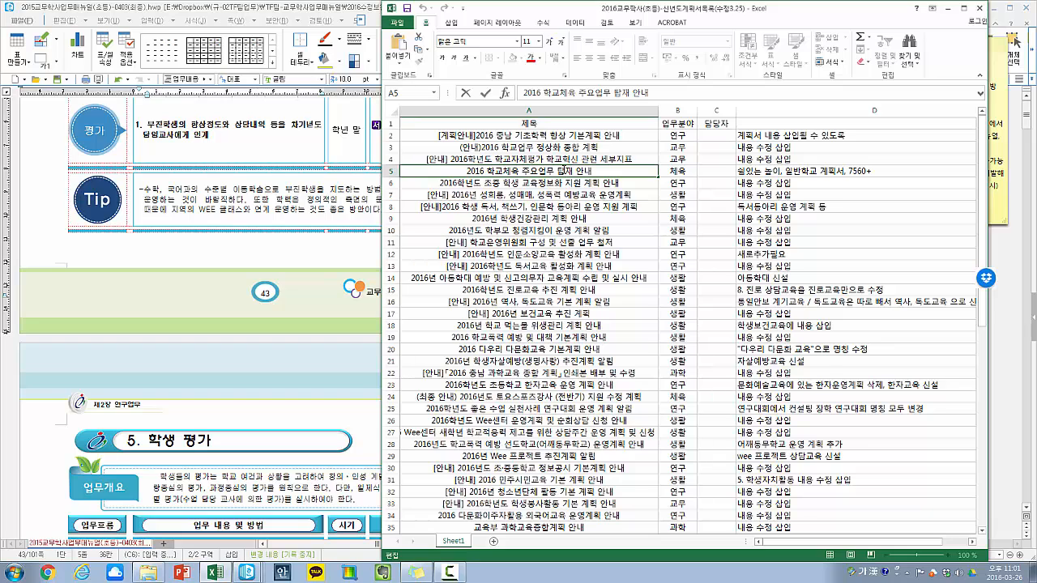
- Switch to the manual and search it for 체육 up to the 제6장 체육업무 title page
click(289, 208)
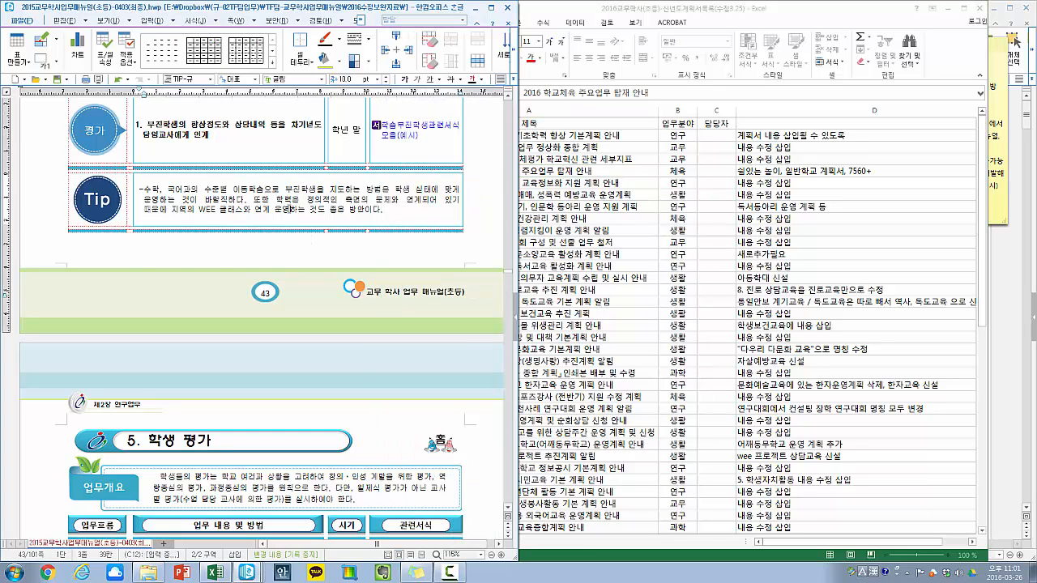
key(ctrl+f)
text(체육)
key(Return)
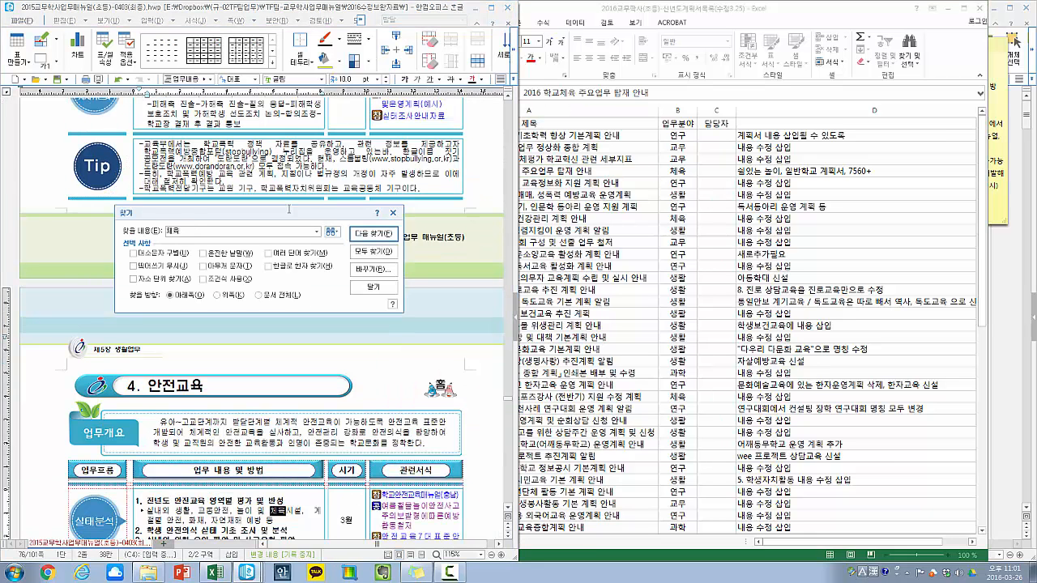
key(Return)
key(Return)
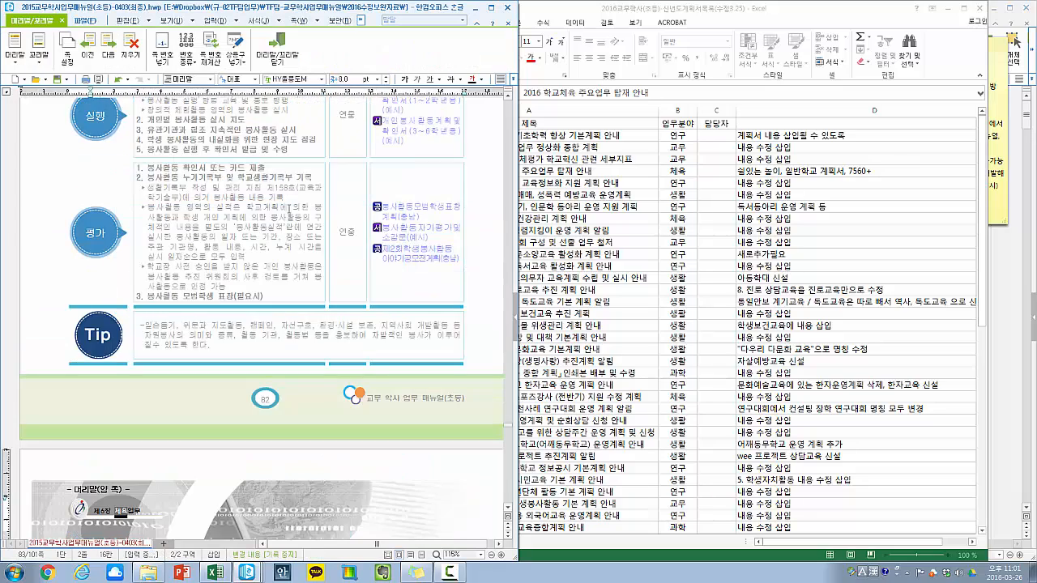
key(Return)
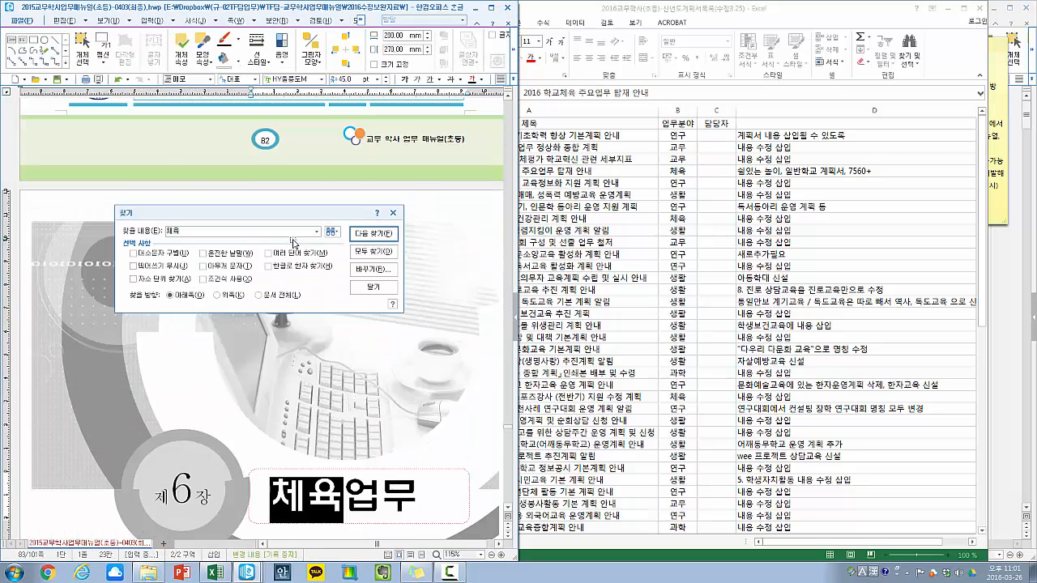
key(Escape)
- Highlight the 계획, 실행 and 평가 cells of the first table in the 체육업무 chapter, and switch back to the Excel plan list
scroll(290, 276, down, 8)
scroll(293, 282, down, 5)
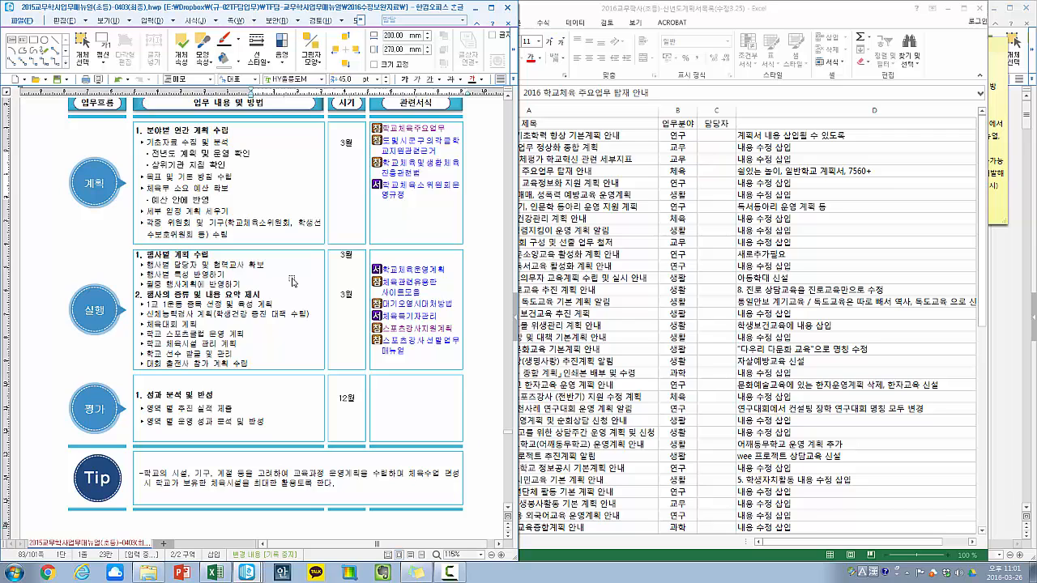
click(258, 188)
drag(263, 190, 263, 425)
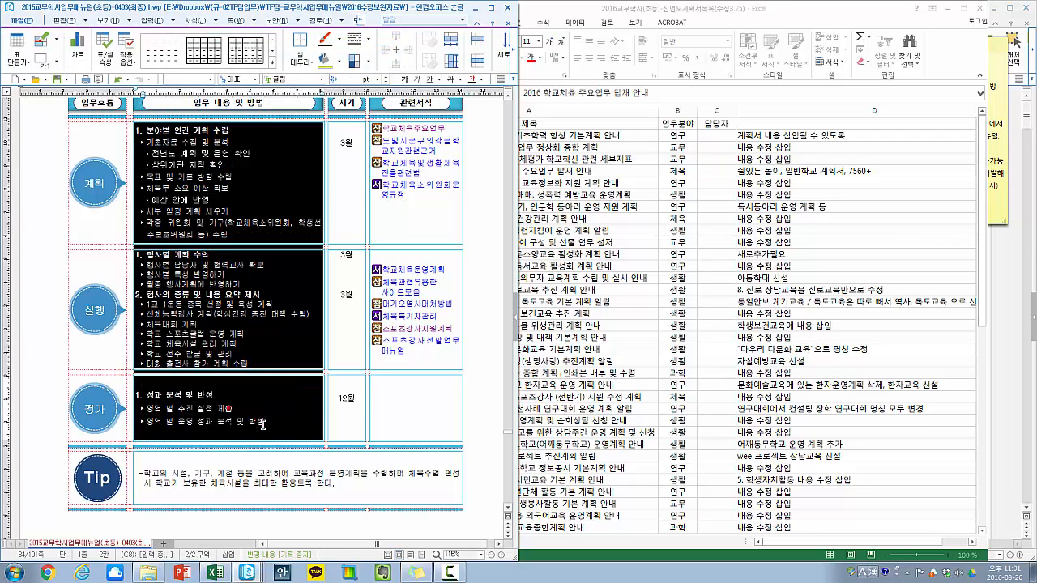
click(269, 312)
click(630, 187)
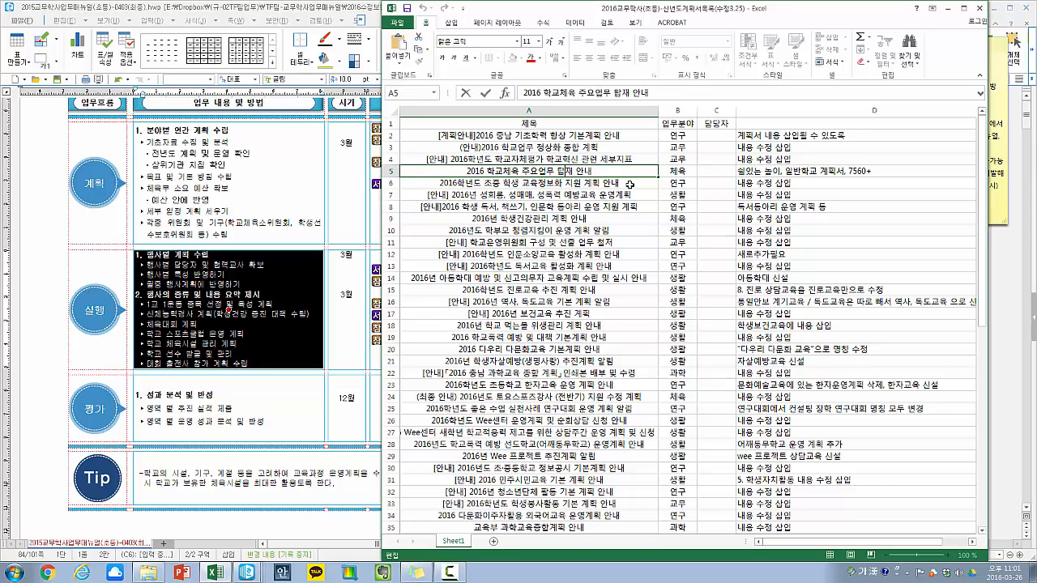
- Point out the 학교체육 entry's revision note, and switch to the manual to highlight the 관련서식 cells for 계획 and 실행 in the 체육교육 table
double_click(749, 171)
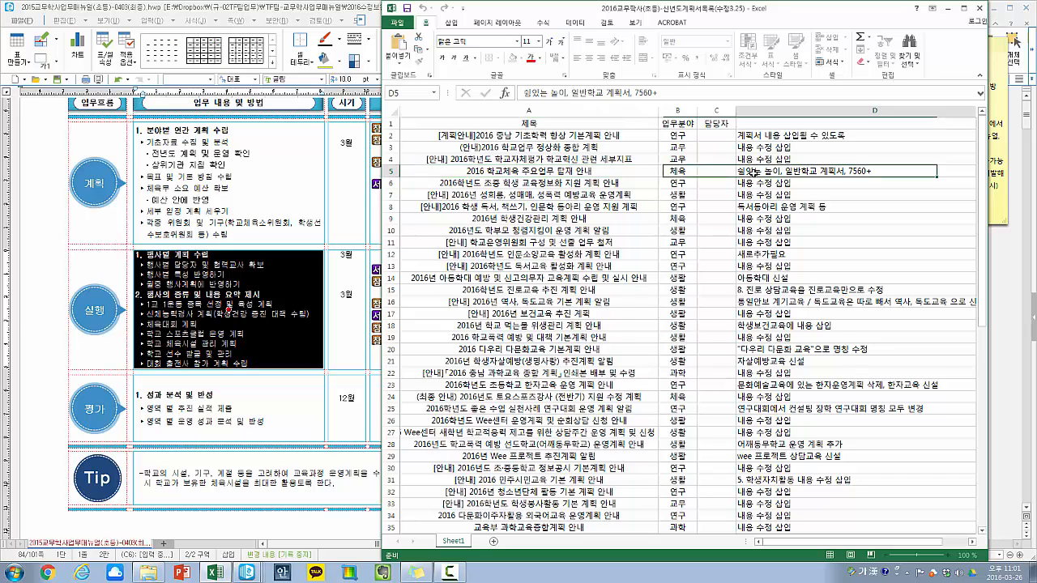
click(225, 321)
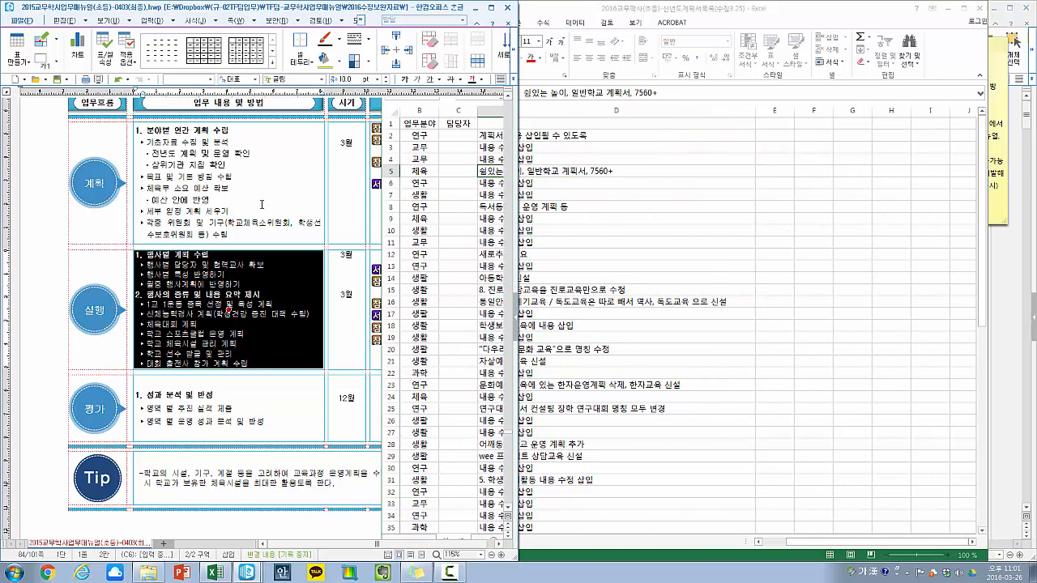
drag(398, 232, 396, 306)
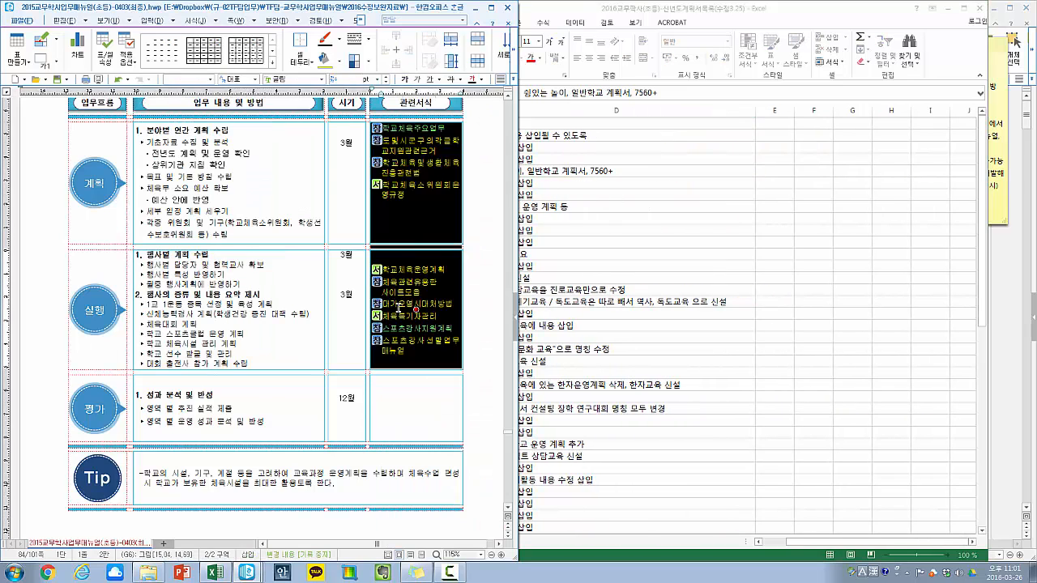
click(399, 312)
click(407, 221)
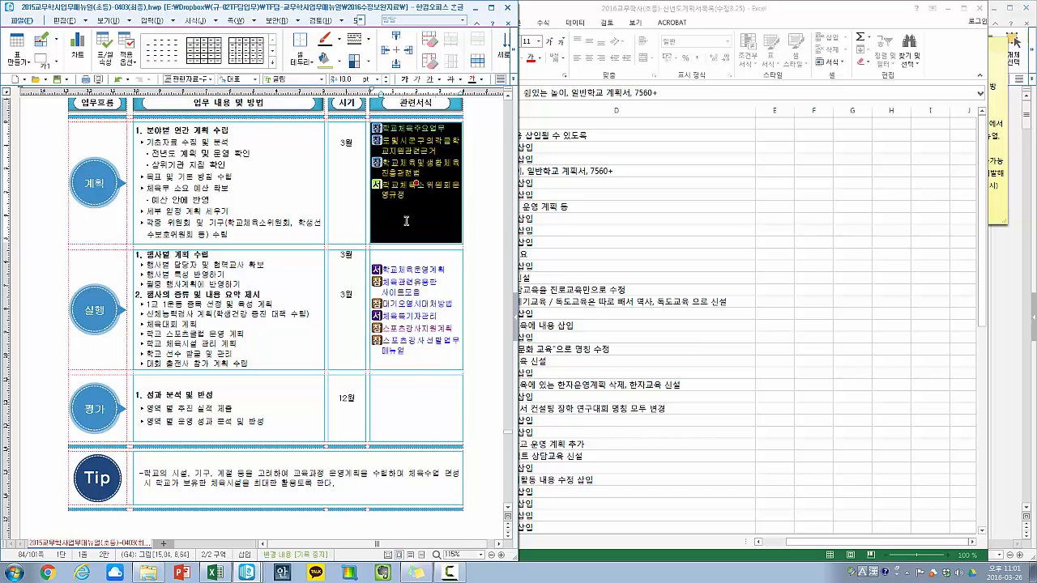
- Switch to the Excel plan list and point out the 교육정보화, 성폭력 예방교육 and 독서, 책쓰기, 인문학 동아리 entries
click(720, 306)
click(602, 210)
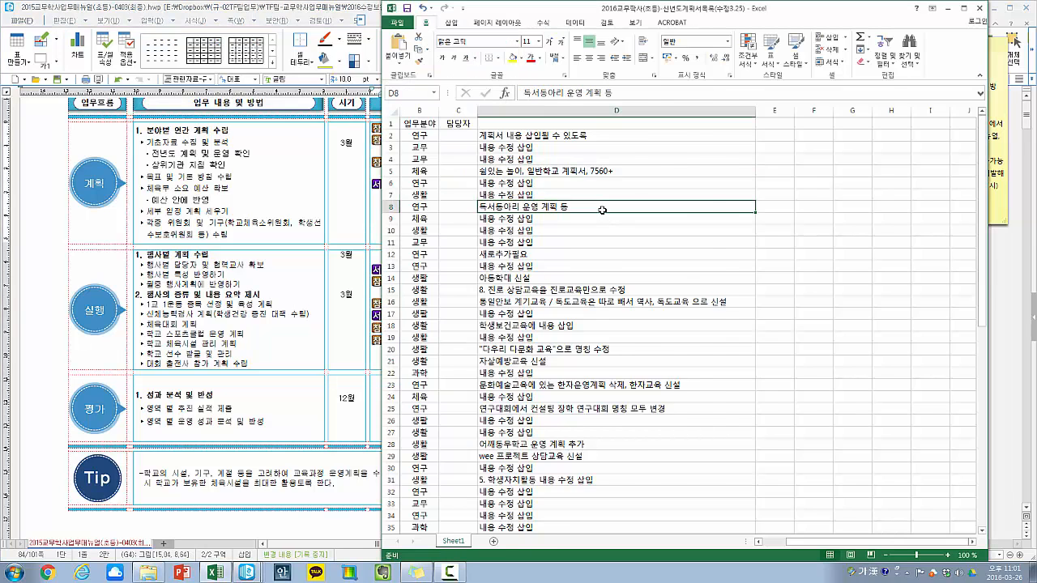
key(Home)
click(288, 195)
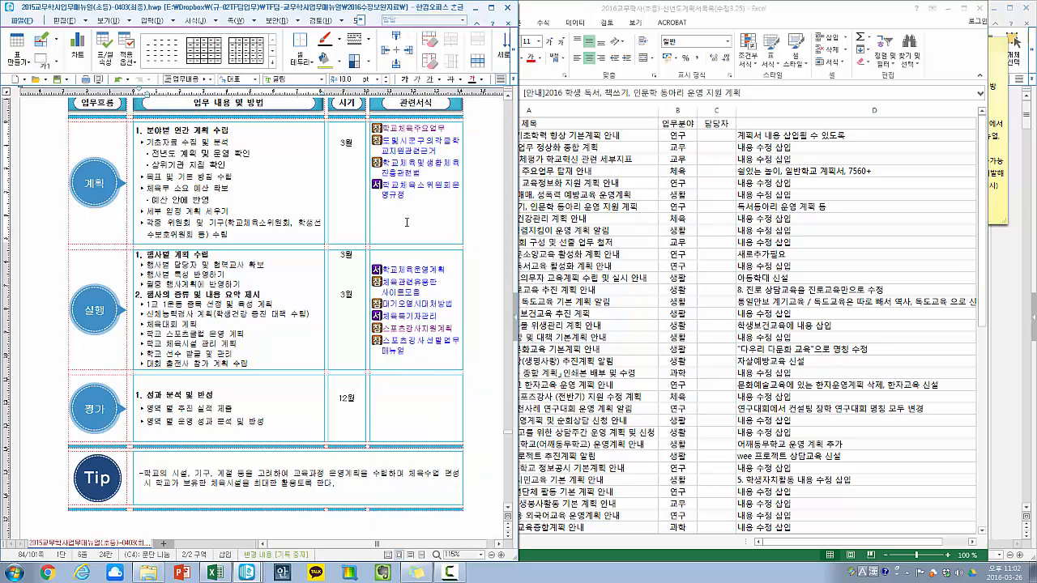
click(713, 183)
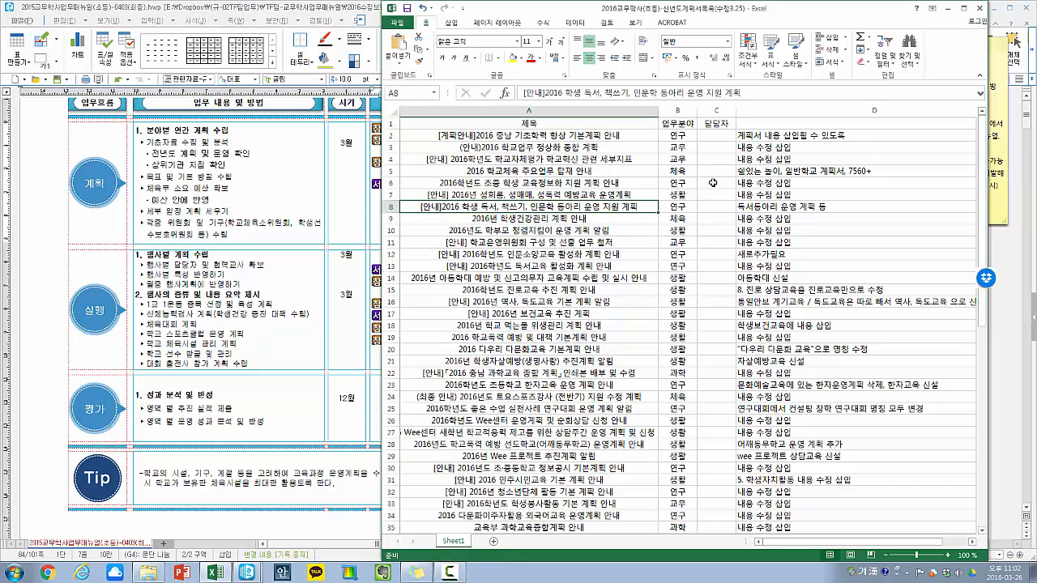
drag(572, 183, 770, 197)
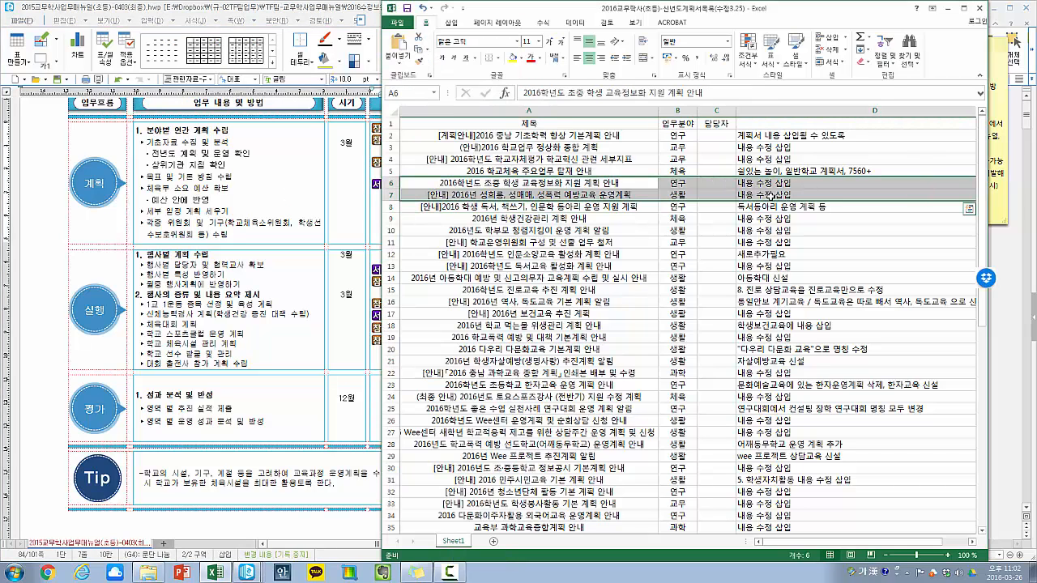
click(485, 207)
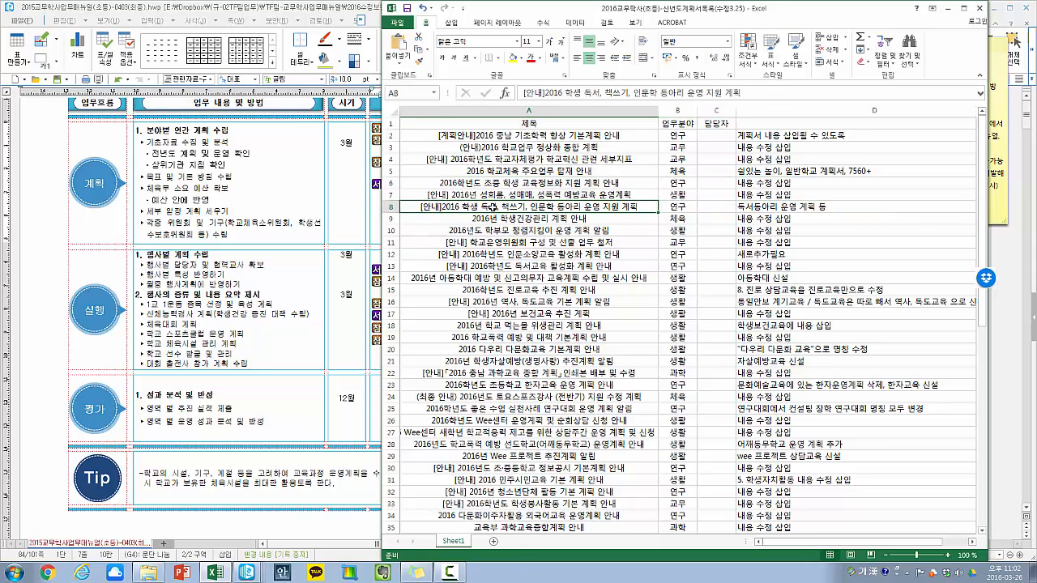
- Switch to the manual and search it for 인문
click(316, 221)
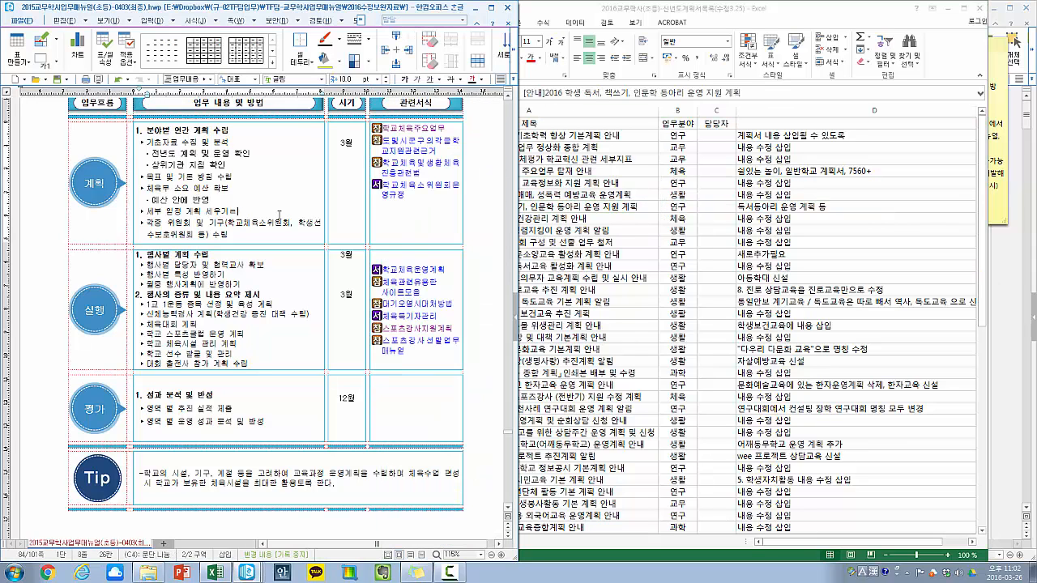
key(ctrl+f)
text(책쓰기)
key(Return)
key(Return)
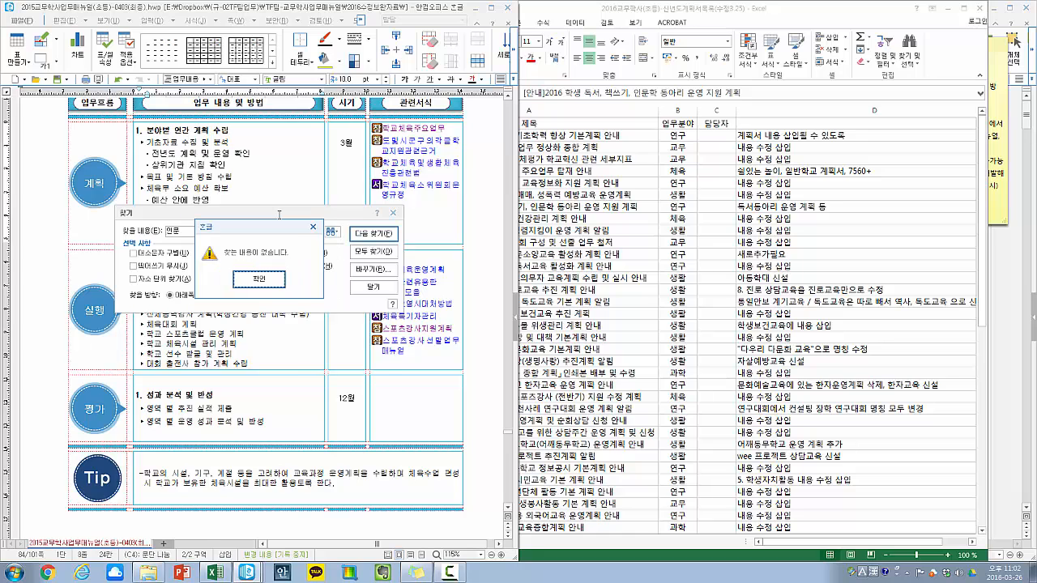
key(Return)
key(Escape)
- Switch to the Excel list and insert "학교 인문소양 증진 계획(가칭) 신설 / " before the existing note in cell D8
click(744, 210)
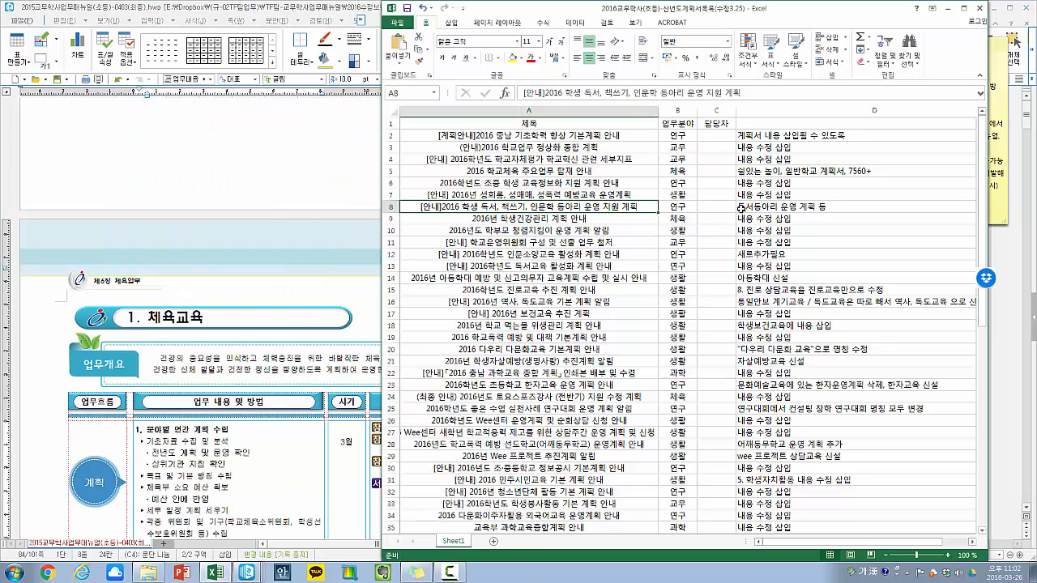
double_click(742, 210)
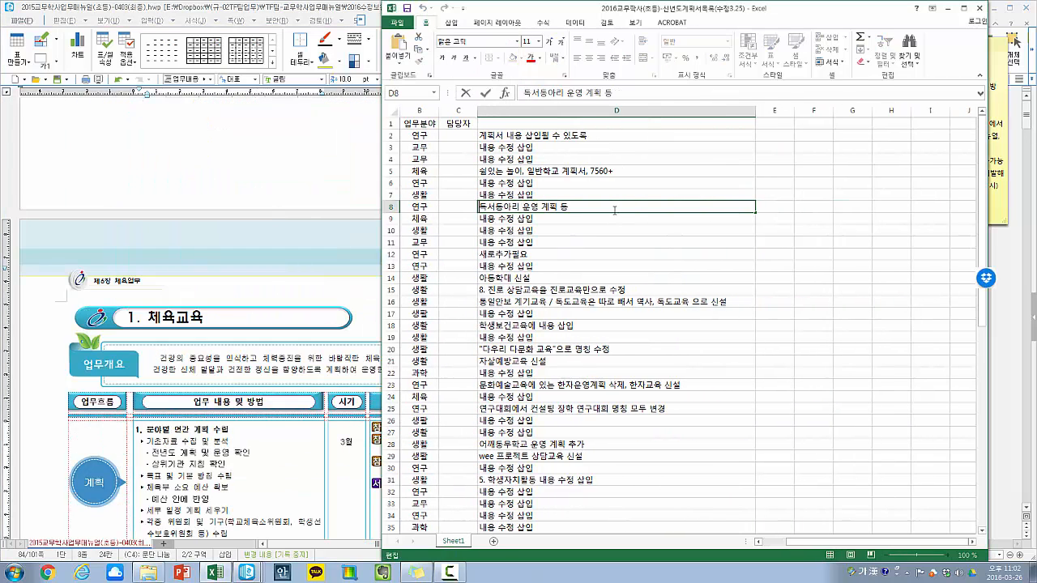
key(Home)
text(학교 인문)
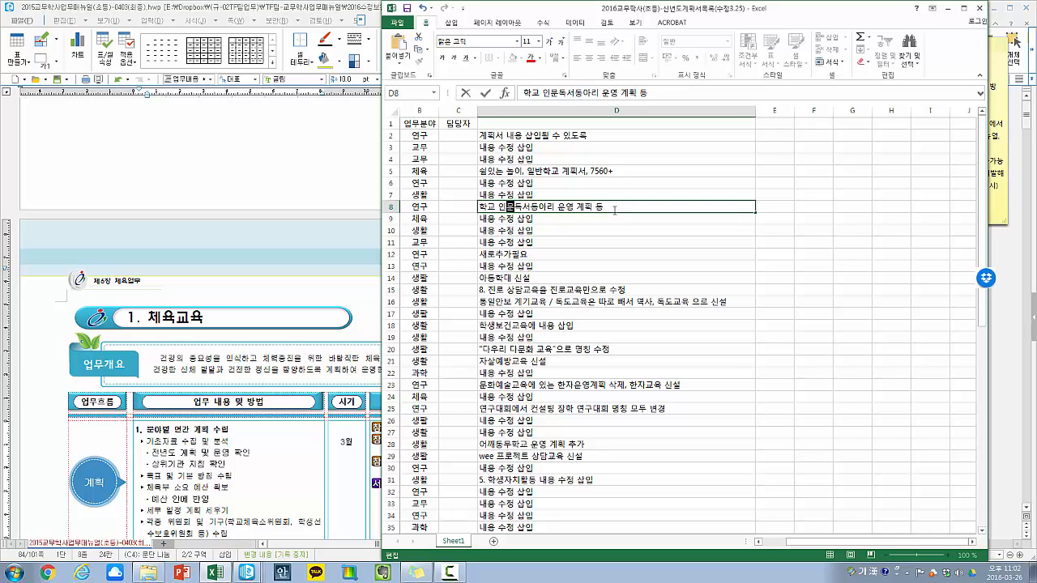
text(소양)
text( 증진 계회)
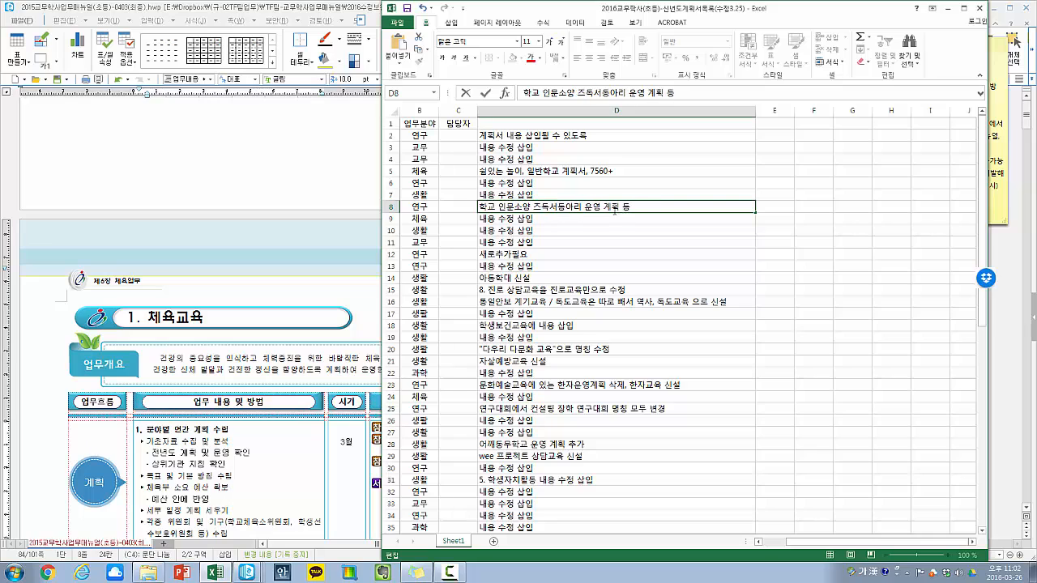
text(ㄱ(ㅊ)
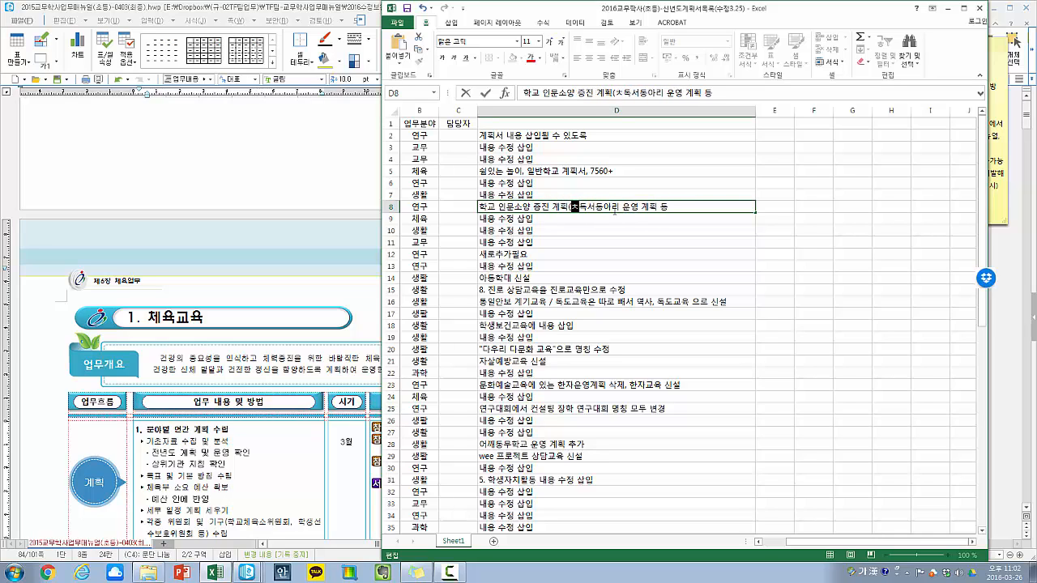
key(BackSpace)
key(BackSpace)
text(가칭) 신)
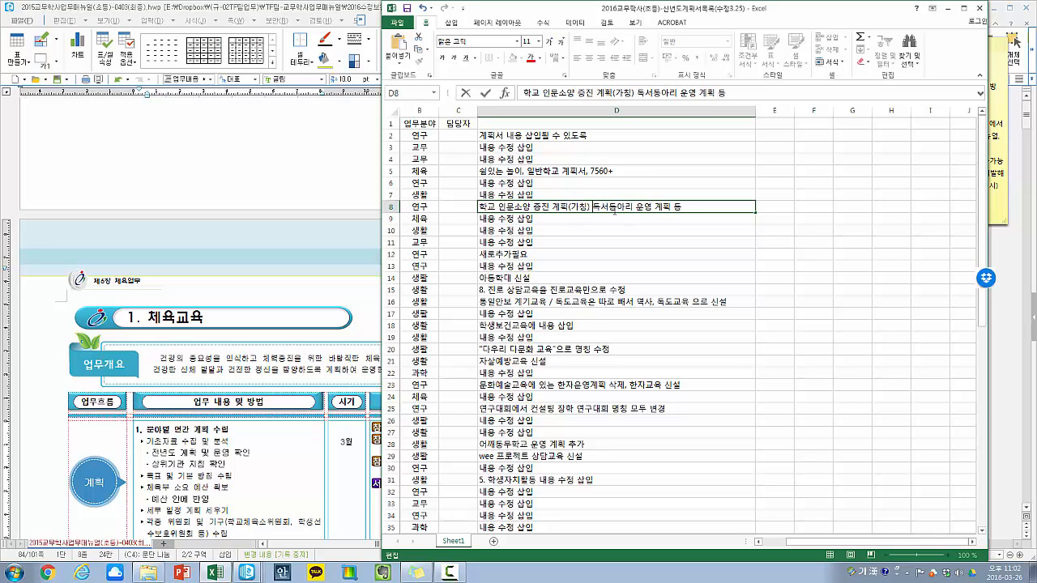
text(설 /)
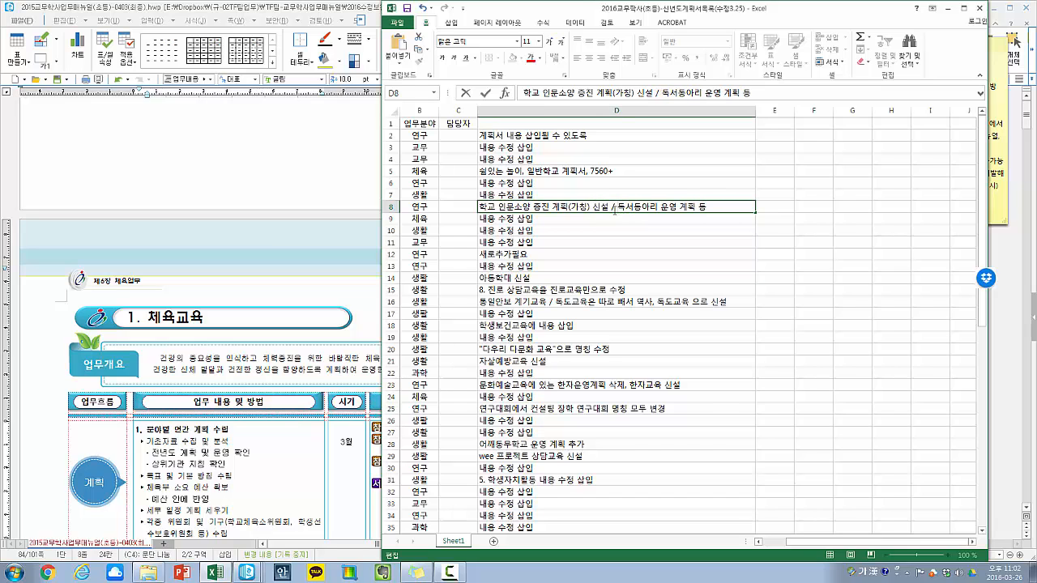
key(Return)
key(Up)
key(Home)
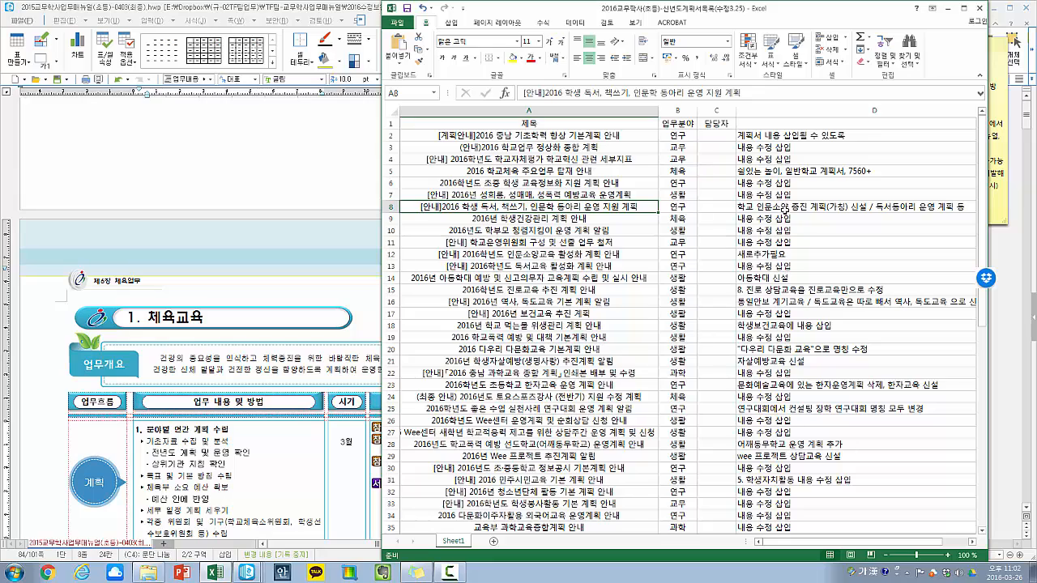
- Colour the added text "학교 인문소양 증진 계획(가칭) 신설 /" in cell D8 red
double_click(807, 207)
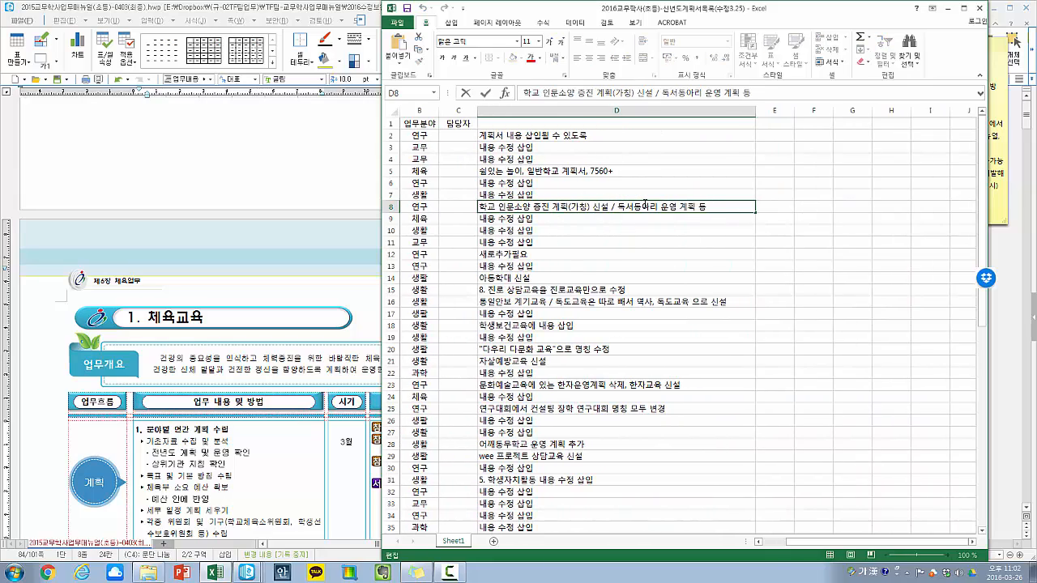
key(Escape)
key(Home)
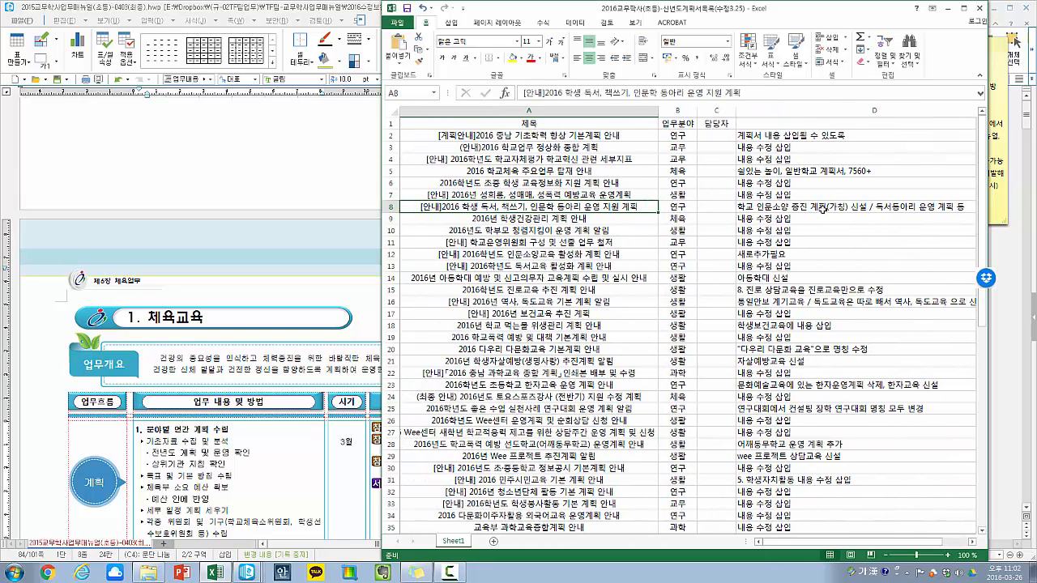
click(818, 207)
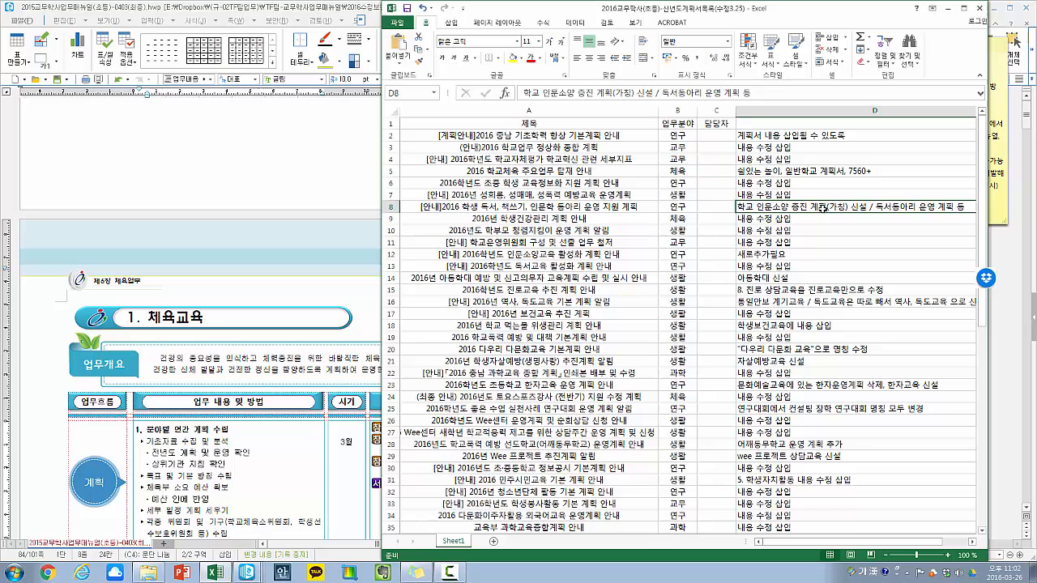
double_click(798, 210)
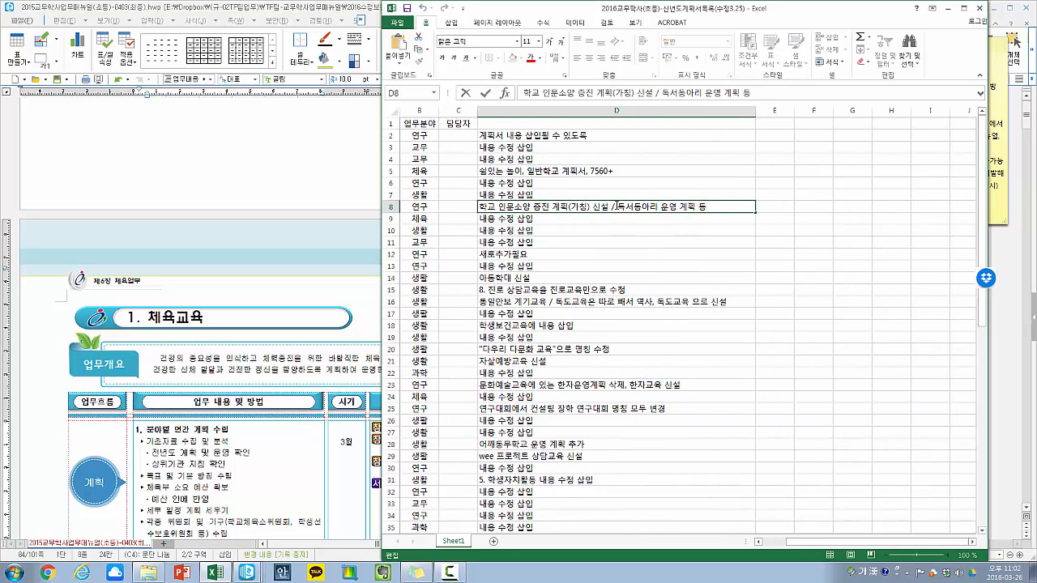
drag(616, 206, 479, 207)
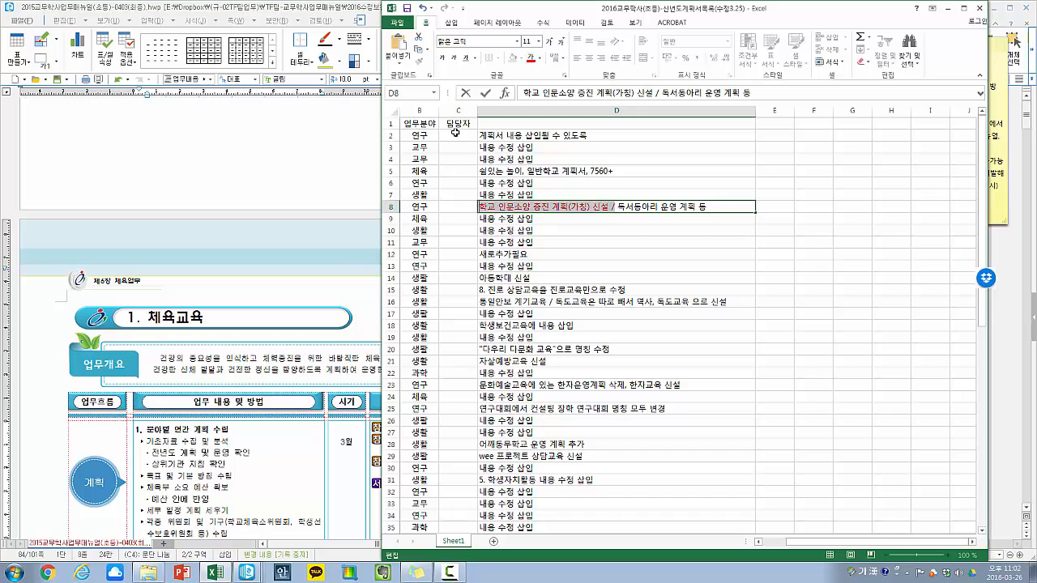
- Switch to the manual and search it for 독서 to find the matching entry in the 연구업무 table of contents
click(364, 327)
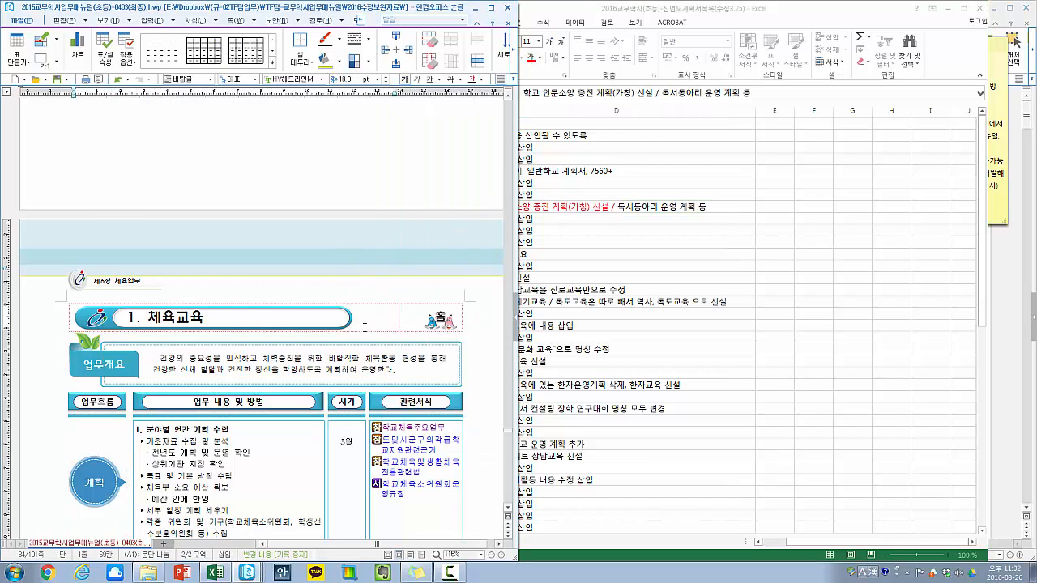
key(ctrl+f)
text(독서)
key(Return)
key(Return)
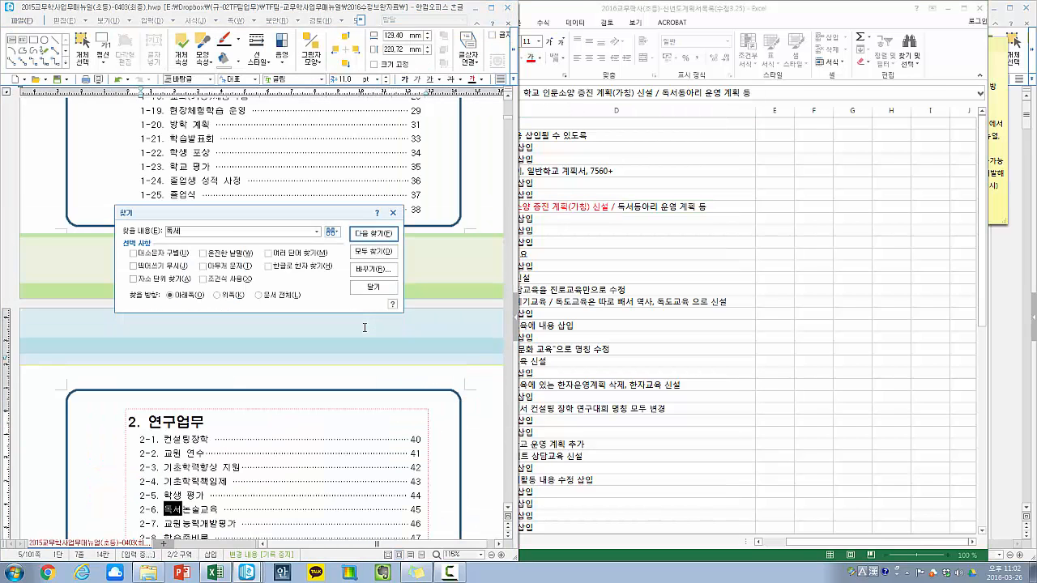
key(Escape)
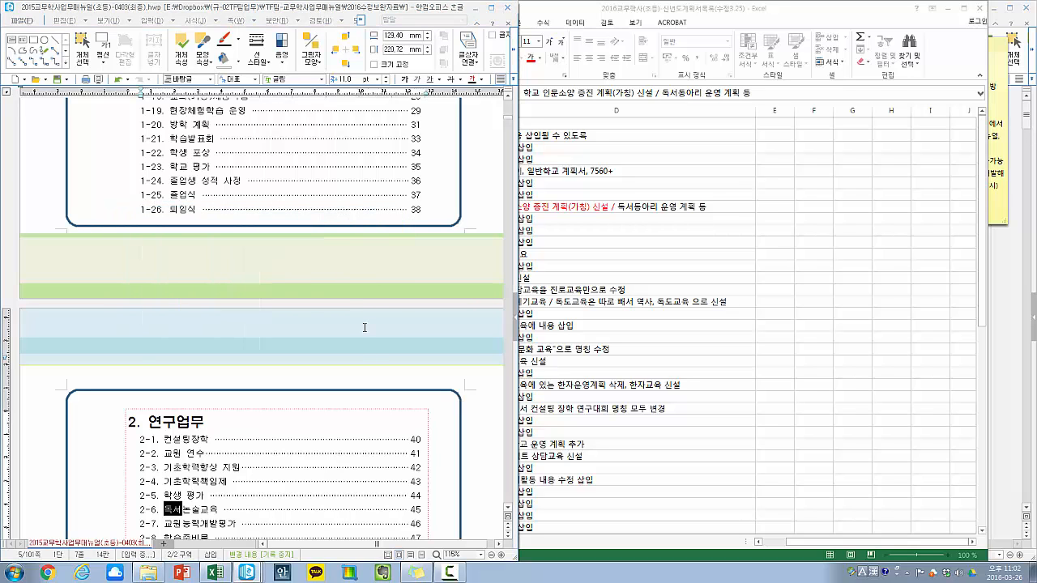
key(Escape)
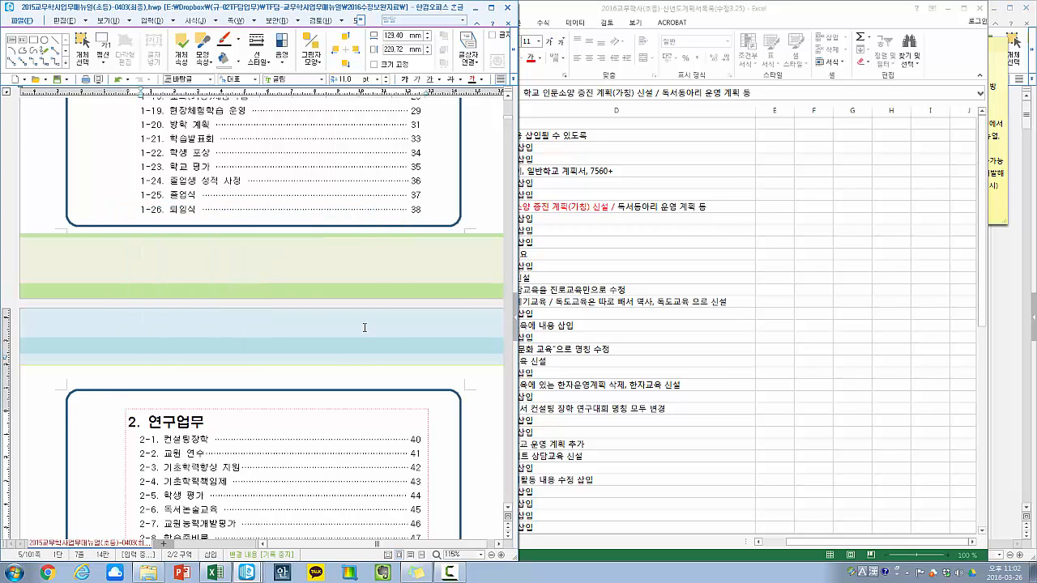
- Go to page 45 of the manual and view the 독서논술교육 section
key(alt+g)
text(45)
key(Return)
scroll(326, 330, down, 2)
click(277, 311)
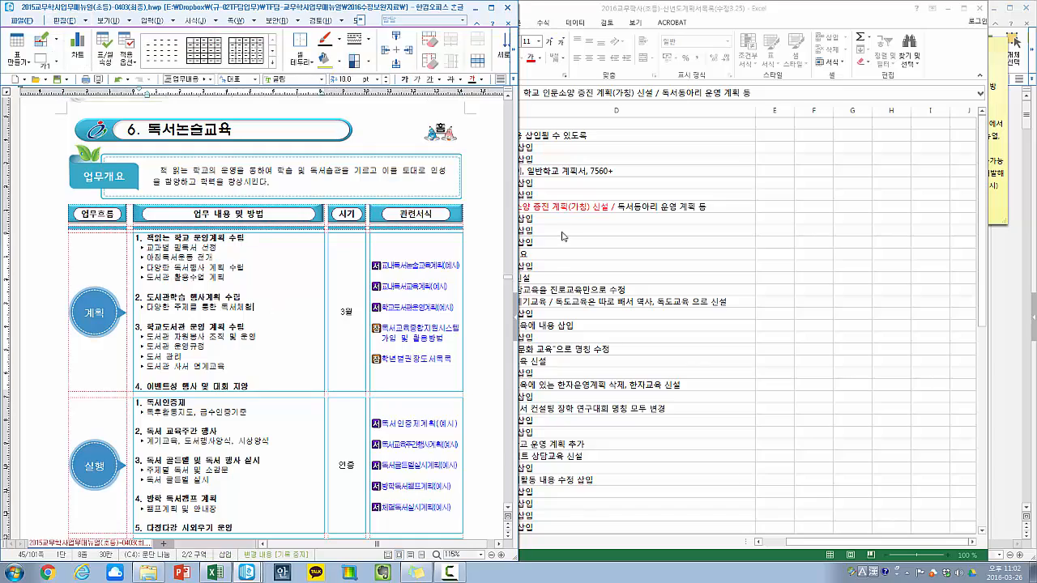
- Switch to the Excel list and point out the 2016 학생 독서, 책쓰기, 인문학 동아리 운영 지원 계획 entry
click(564, 235)
click(464, 207)
key(Home)
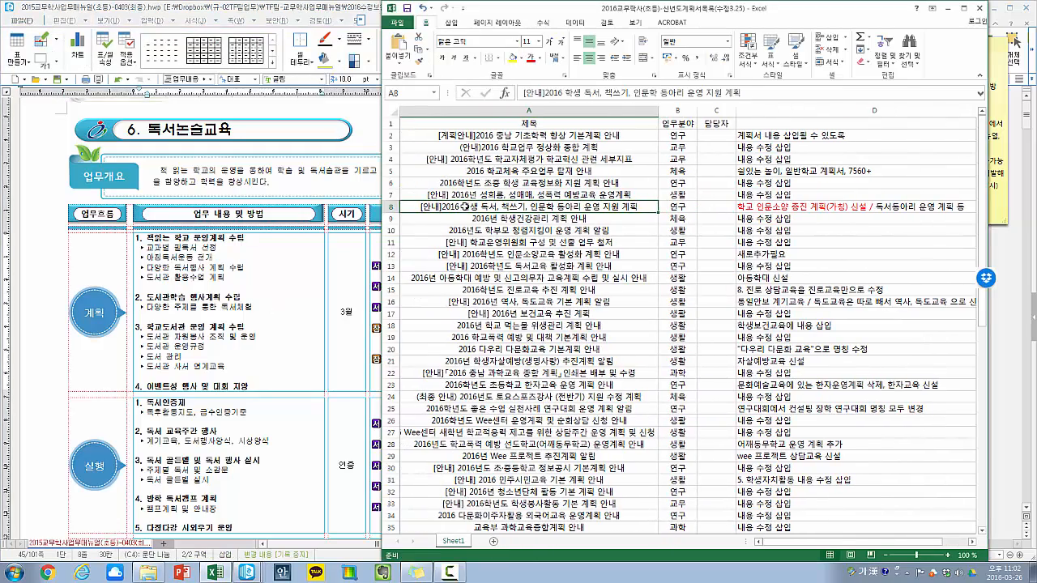
- Switch to the manual and point out the 계획 and 실행 contents of the 독서논술교육 table
drag(244, 291, 228, 226)
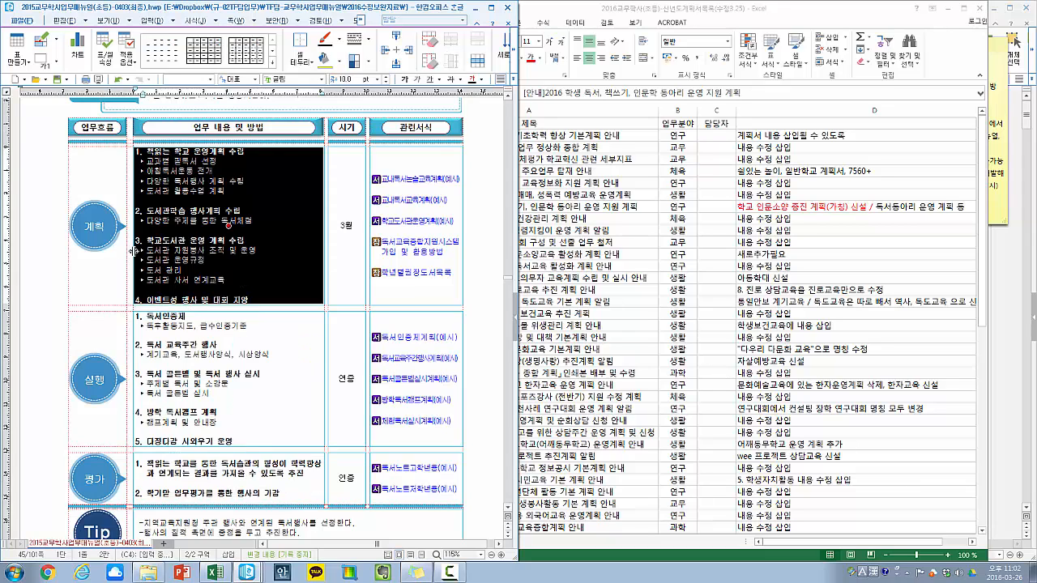
click(205, 304)
drag(192, 330, 157, 318)
click(282, 415)
click(201, 255)
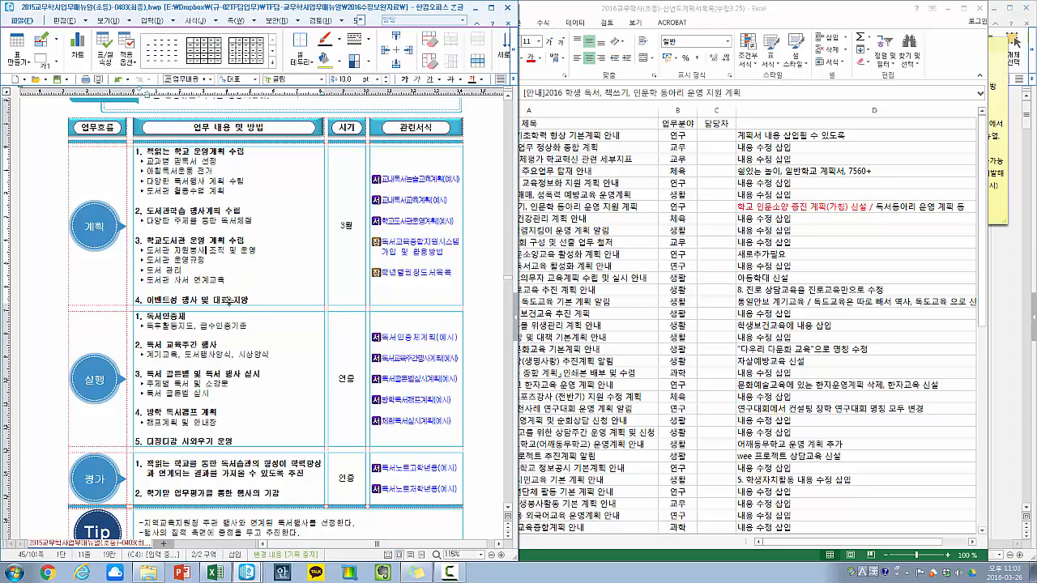
- Highlight items 1 to 3 in the 계획 cell of the 독서논술교육 table and the related forms listed for that row
drag(138, 210, 314, 286)
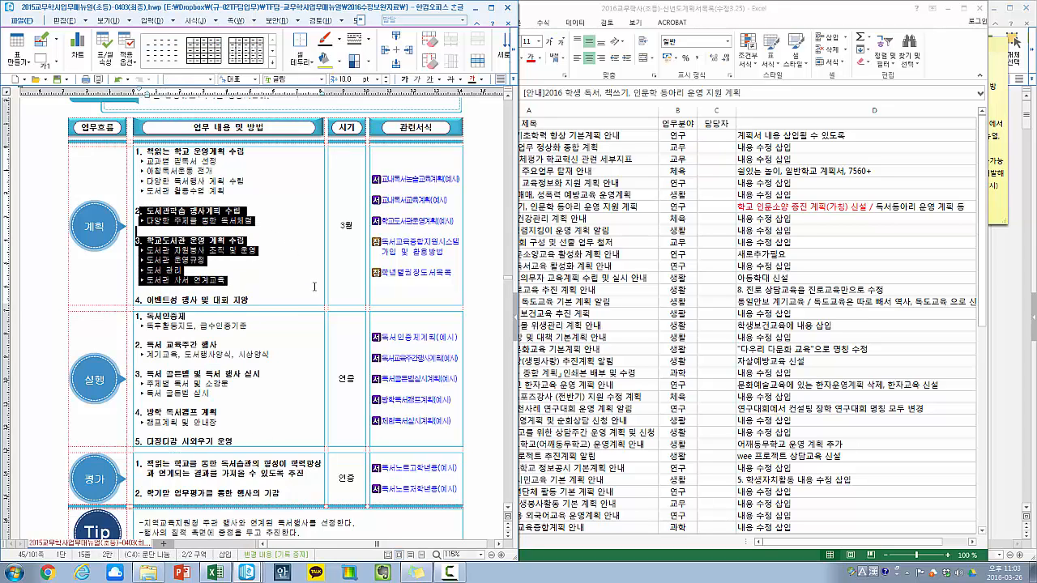
drag(276, 199, 138, 151)
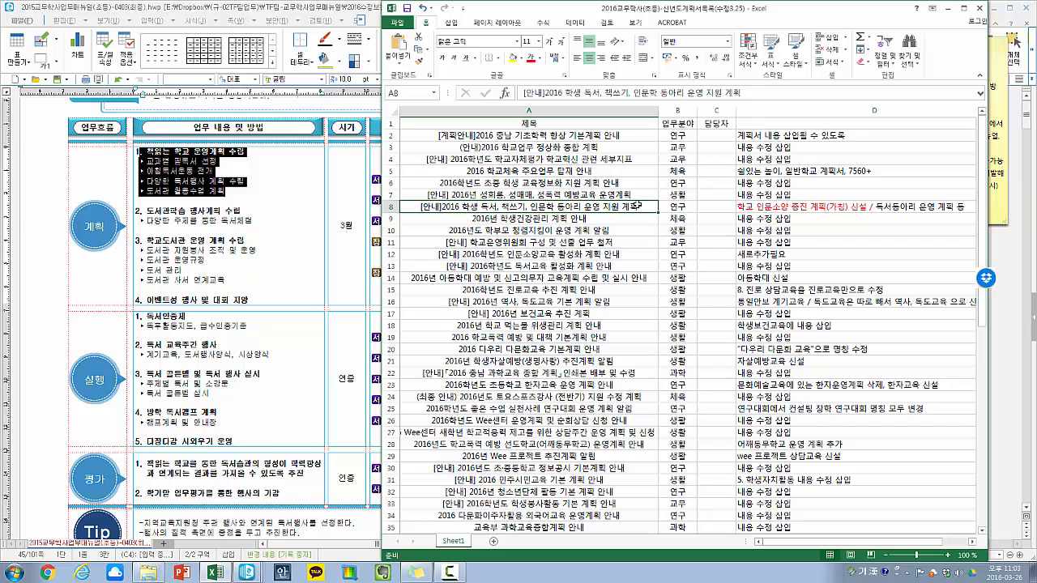
click(421, 185)
drag(421, 185, 438, 275)
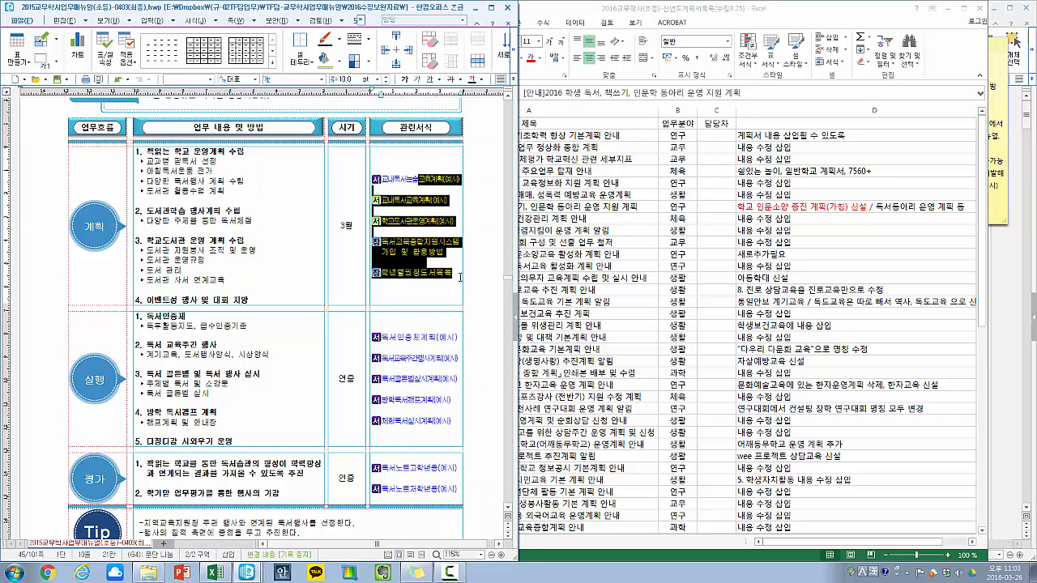
- Switch between the Excel list and the manual to compare the 2016 학생 독서, 책쓰기, 인문학 동아리 운영 지원 계획 entry with the 독서논술교육 table
click(548, 209)
double_click(485, 207)
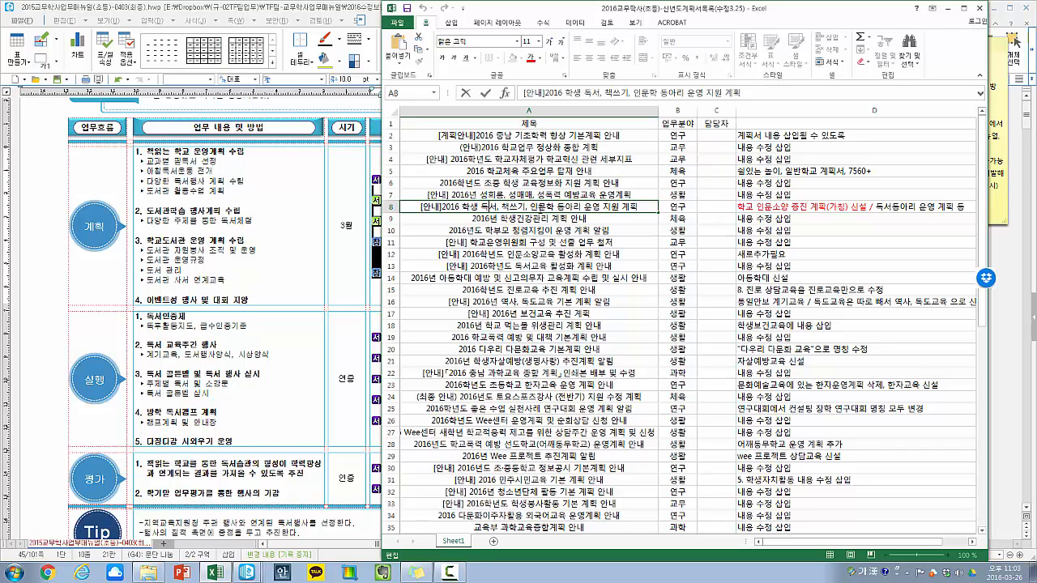
click(329, 196)
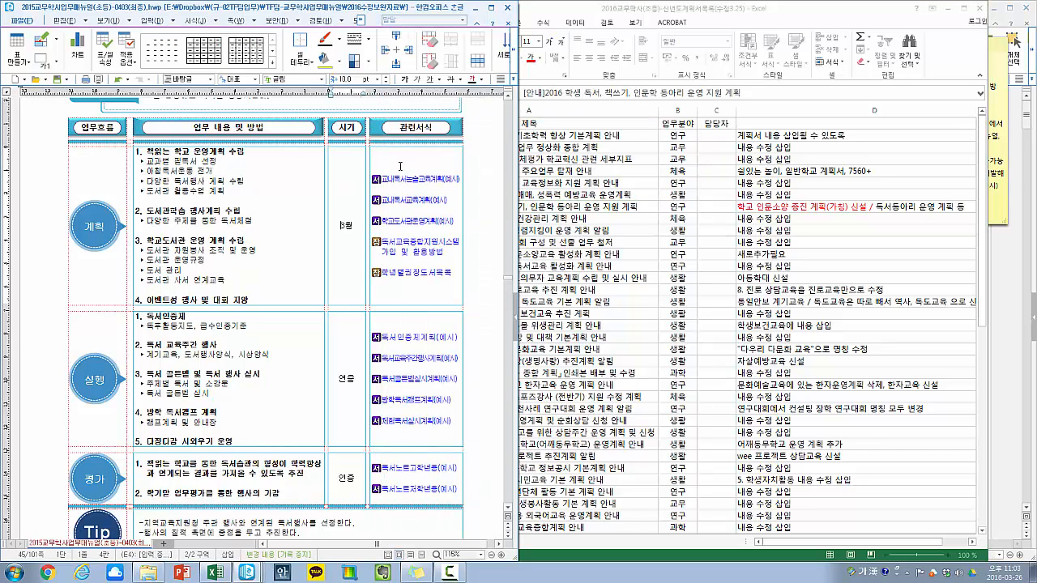
click(591, 214)
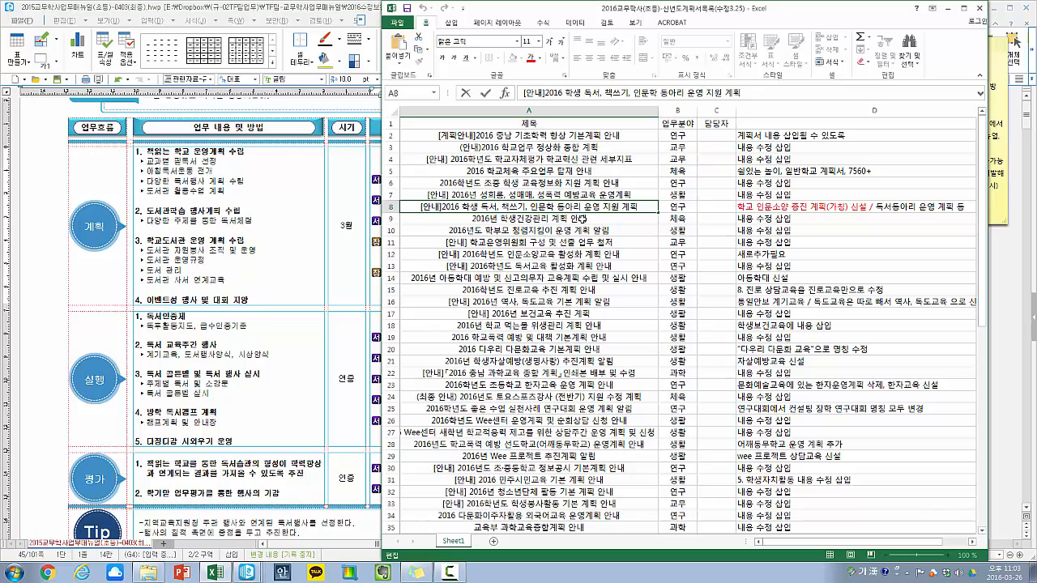
click(615, 223)
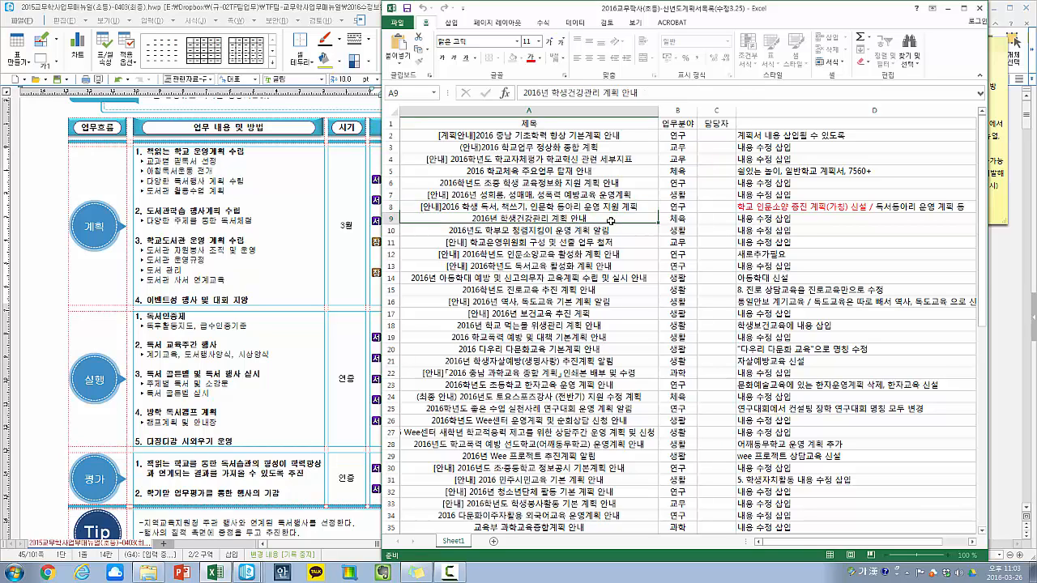
- Point out the 2016학년도 인문소양교육 활성화 계획 안내 entry and its note in row 12
click(559, 256)
double_click(559, 256)
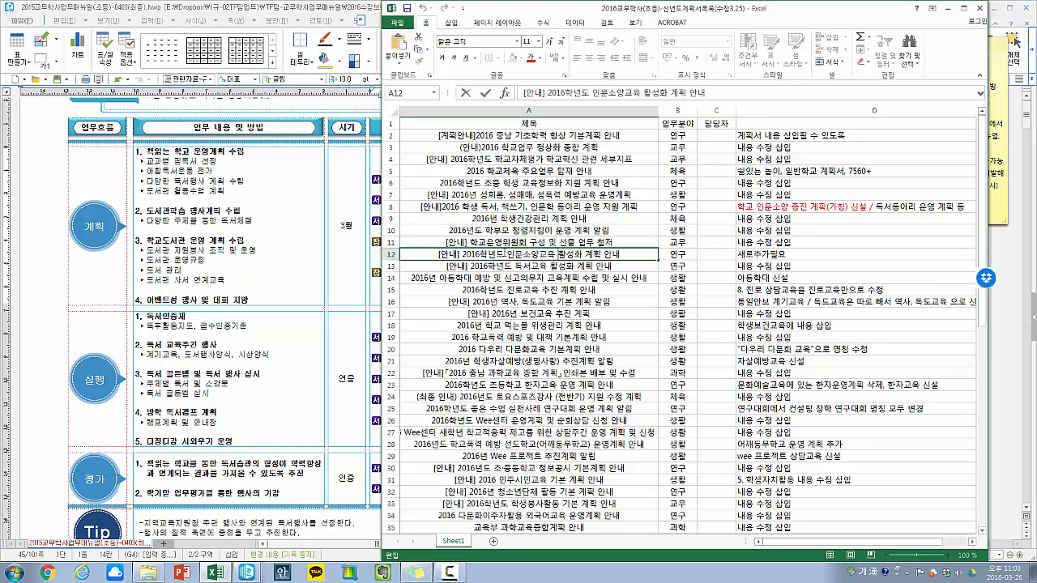
drag(506, 256, 631, 258)
click(744, 258)
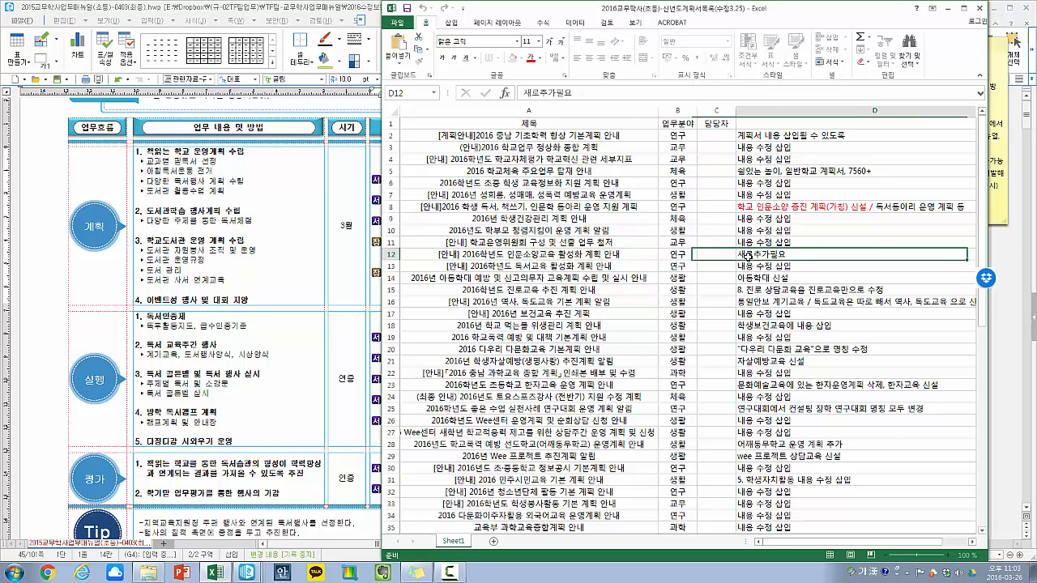
- Move the text 학교 인문소양 증진 계획(가칭) 신설 from the note in row 8 to the end of the note in row 12, without the slash
double_click(598, 209)
drag(615, 208, 478, 208)
key(ctrl+c)
key(BackSpace)
click(537, 259)
double_click(536, 259)
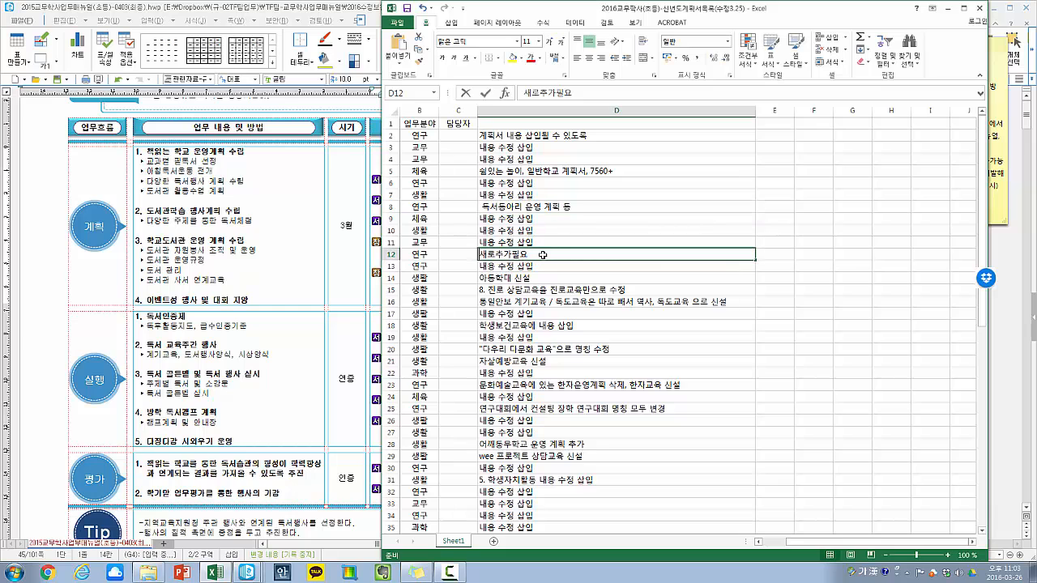
key(ctrl+v)
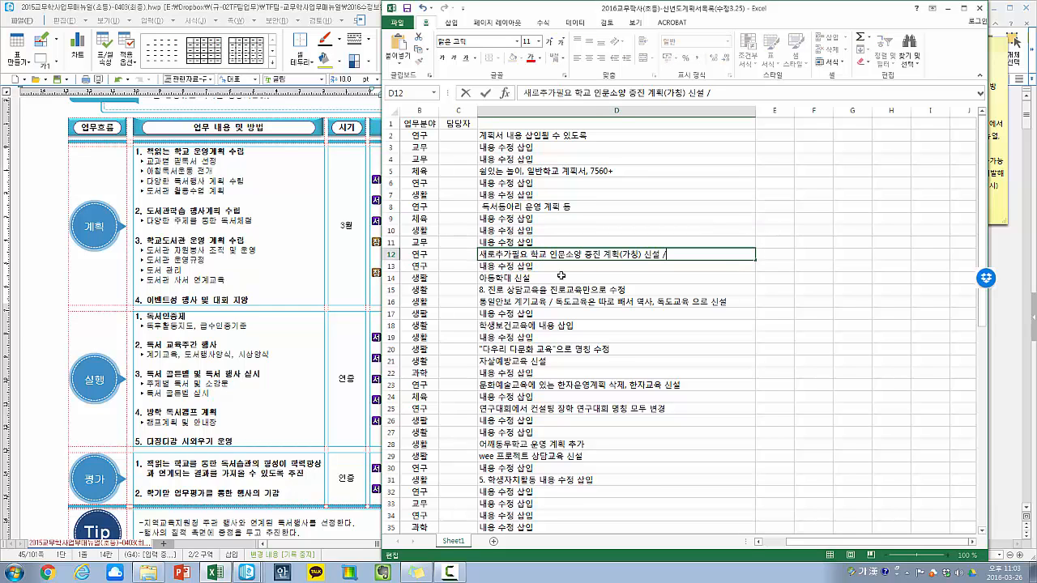
key(BackSpace)
key(BackSpace)
key(Return)
key(Home)
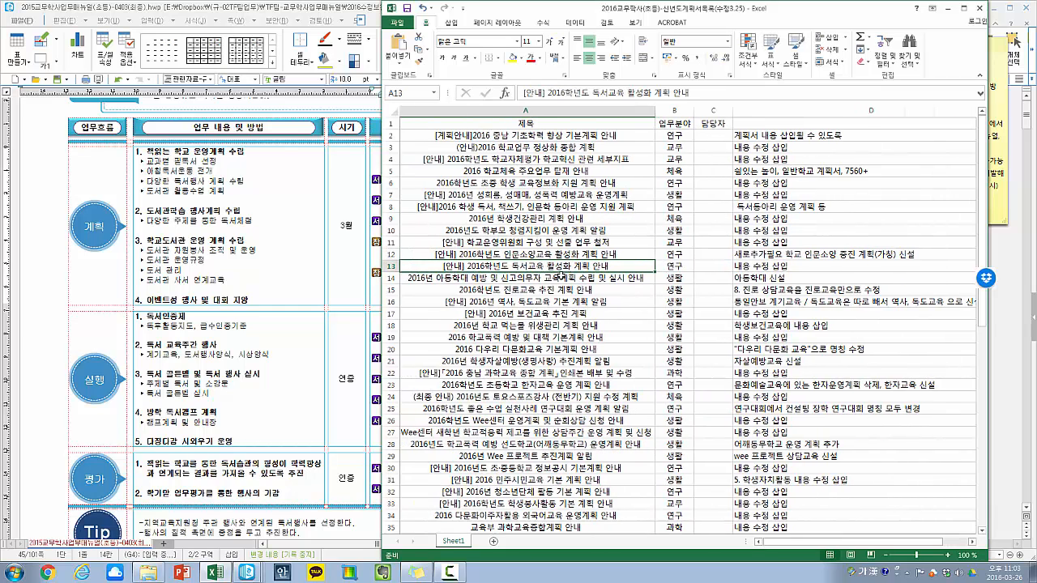
key(Up)
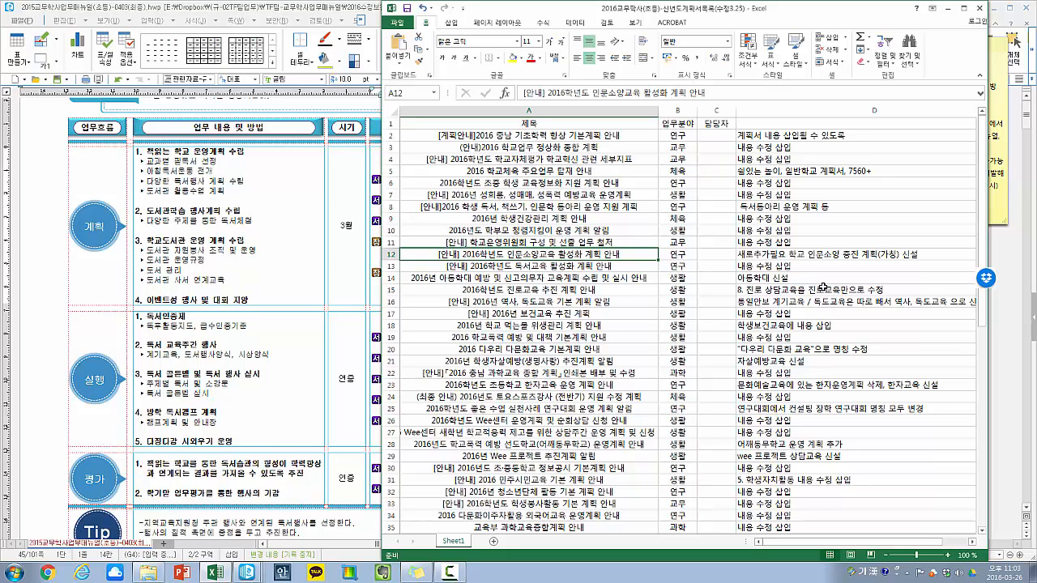
- Switch to the manual, review the 6. 독서논술교육 section, and highlight the number 7 in the following 교원능력개발평가 heading
click(916, 257)
click(259, 201)
scroll(259, 201, up, 5)
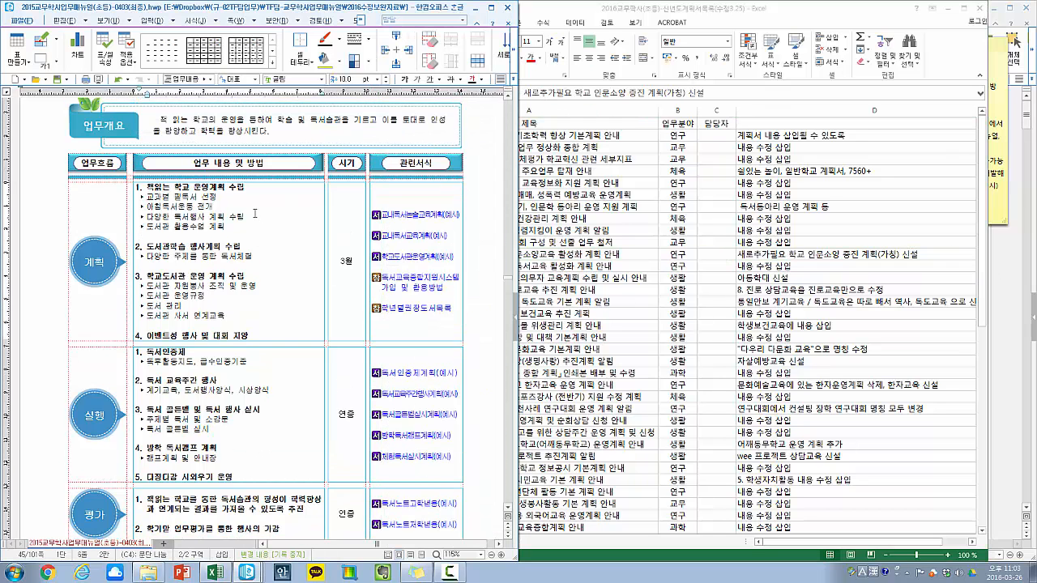
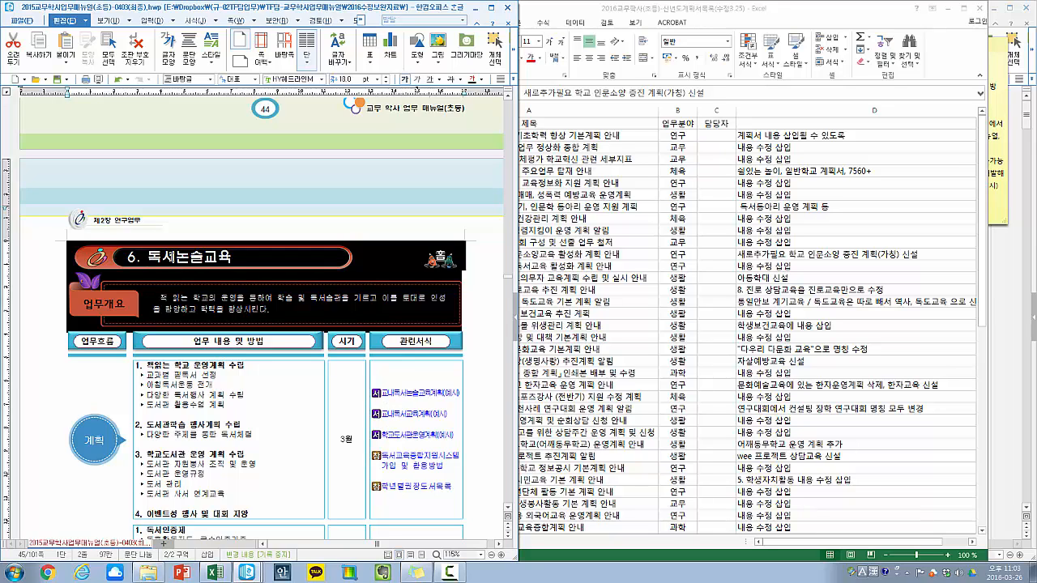
click(209, 387)
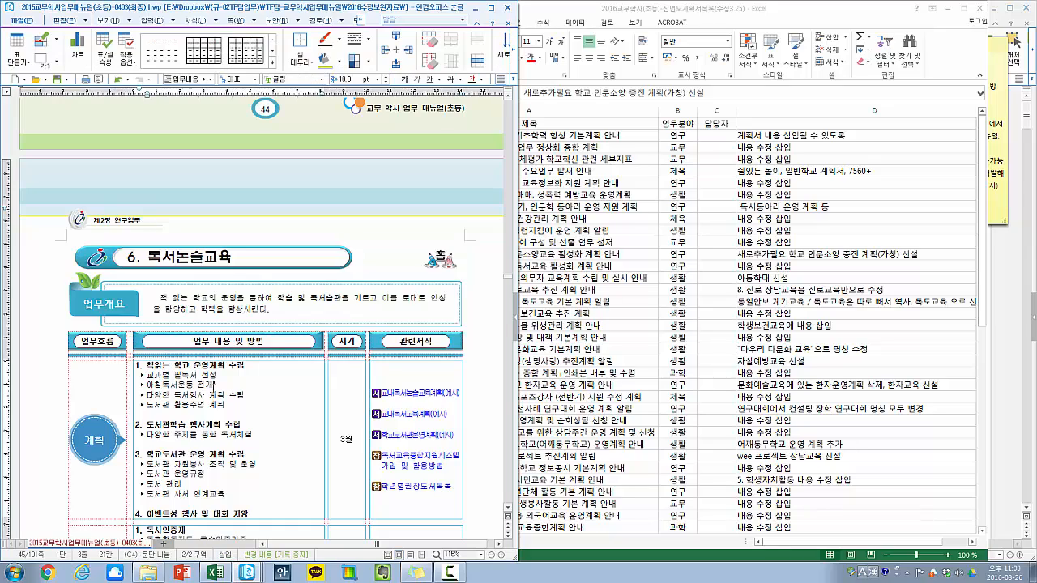
scroll(209, 404, down, 4)
scroll(208, 403, down, 5)
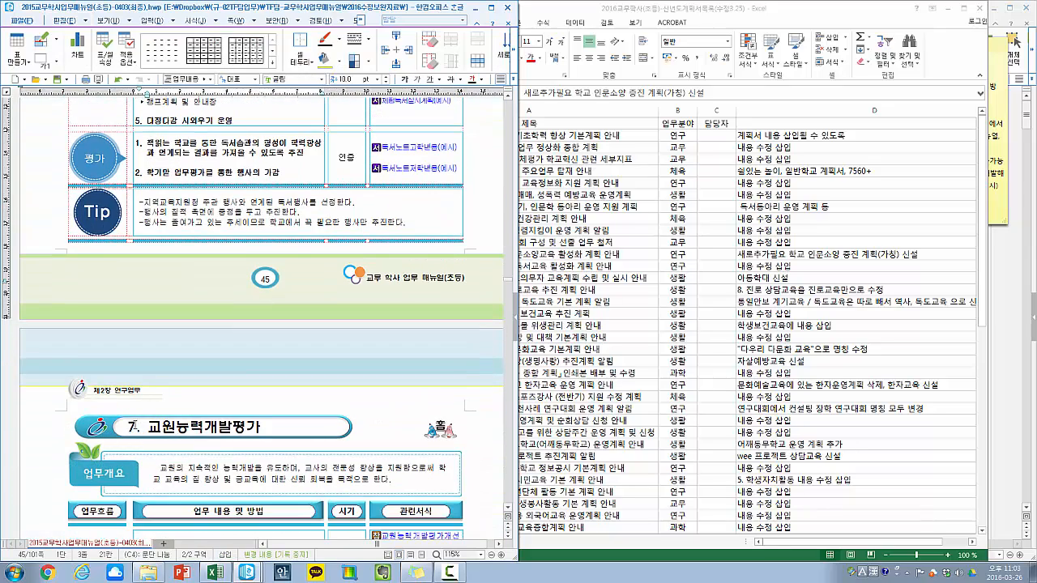
click(133, 427)
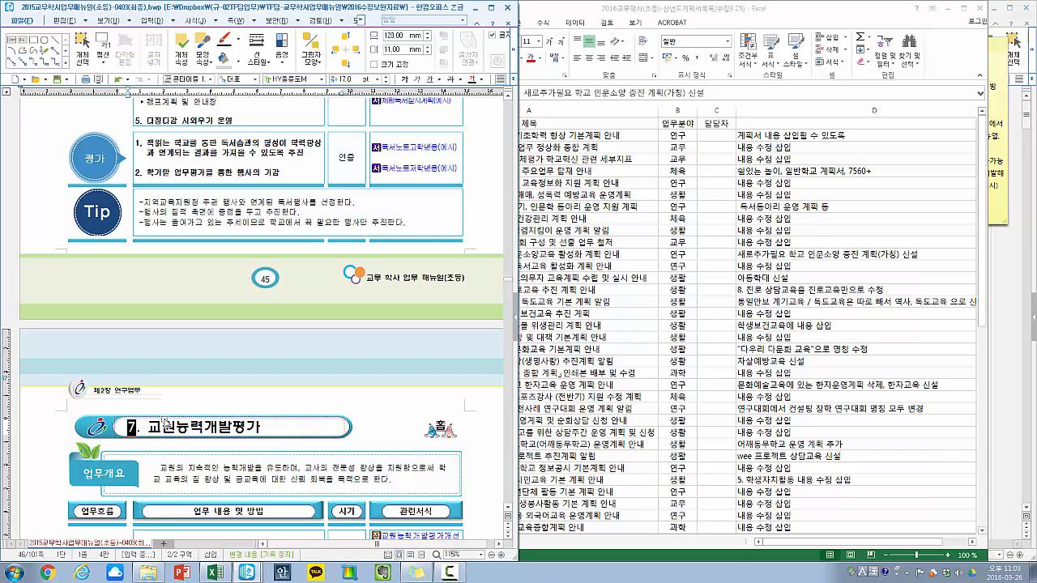
- Switch to the Excel list, point out the 2016년 아동학대 예방 및 신고의무자 교육계획 entry, and look through the remaining entries
click(640, 267)
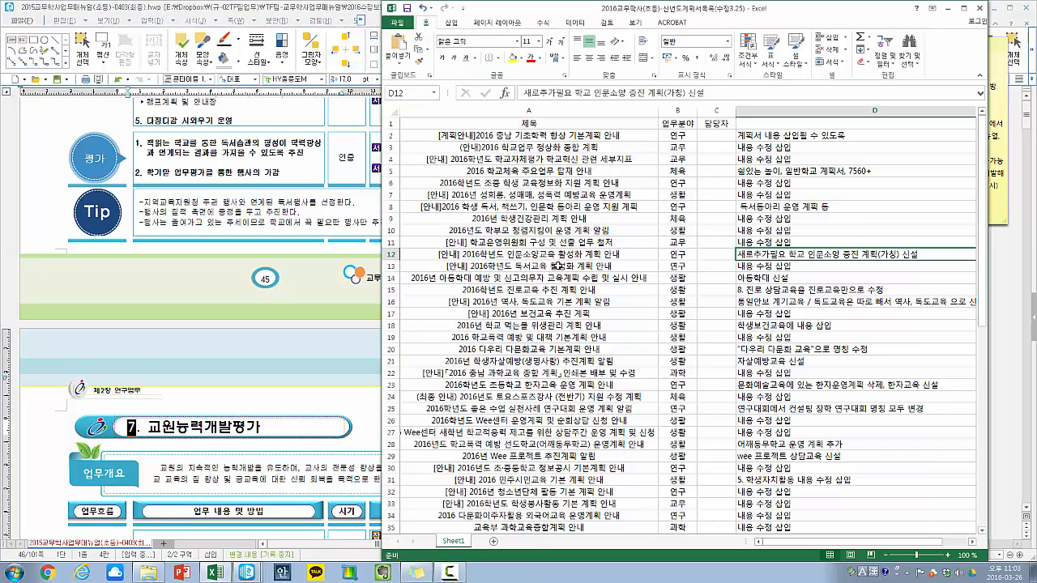
click(531, 280)
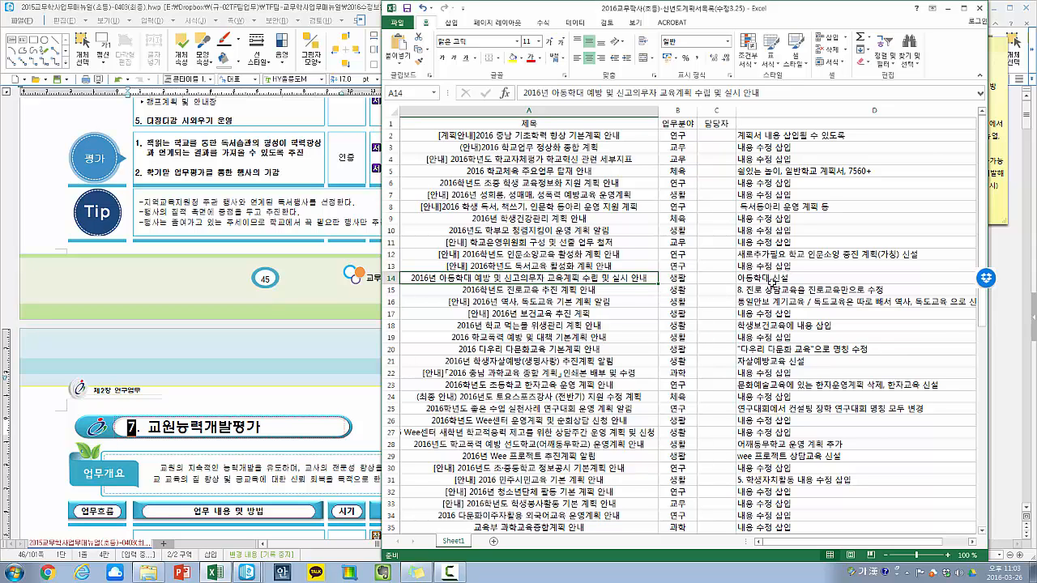
key(ctrl+End)
click(515, 271)
scroll(542, 312, up, 5)
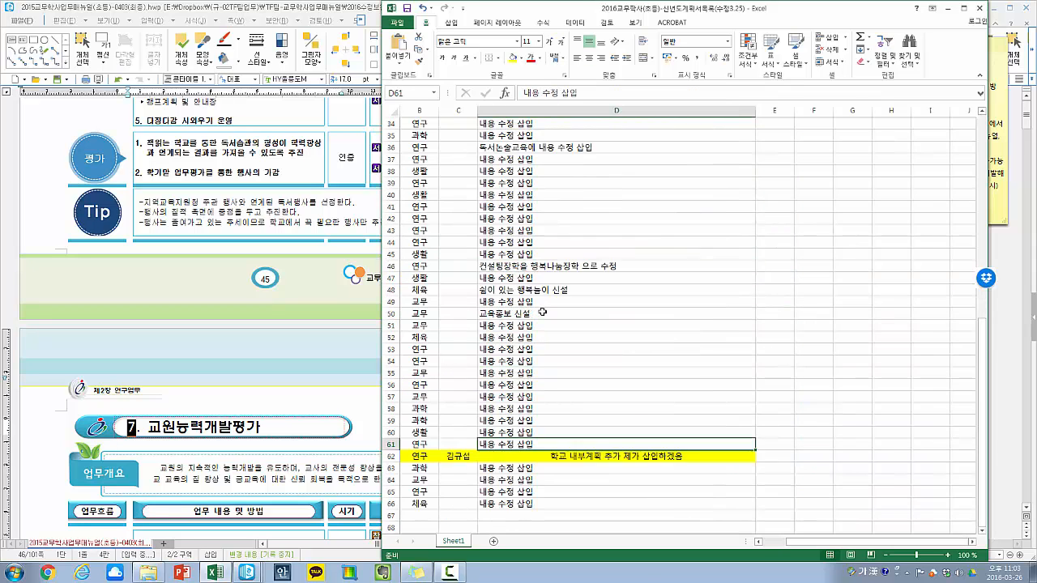
scroll(542, 312, up, 1)
click(503, 207)
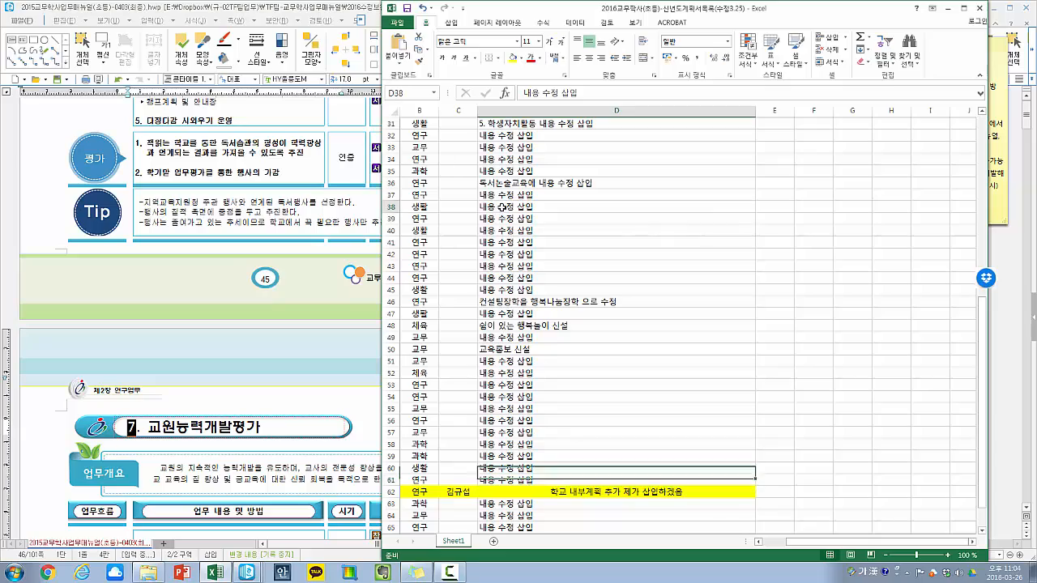
key(Home)
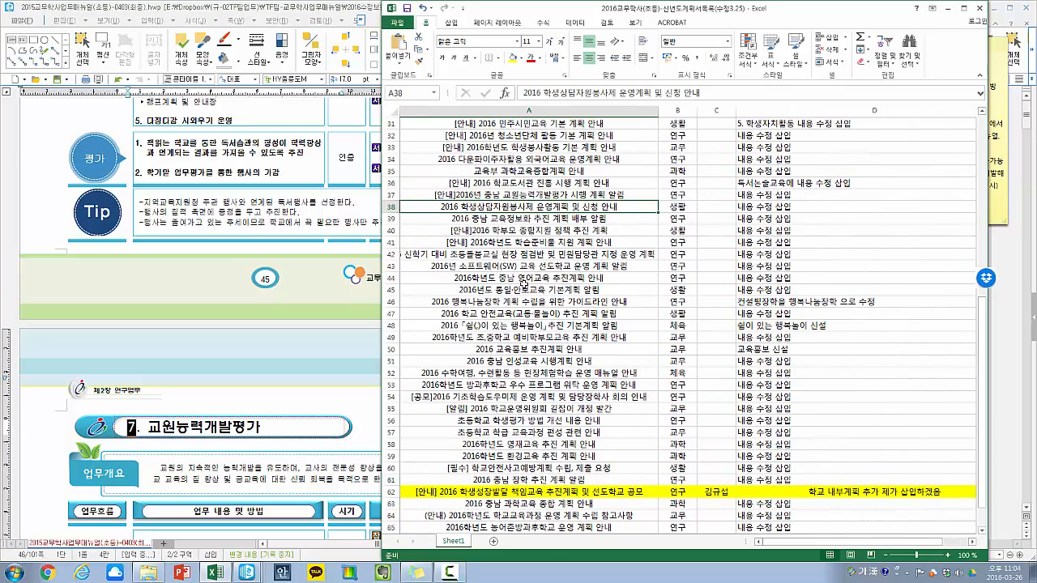
scroll(527, 287, up, 8)
scroll(774, 214, up, 1)
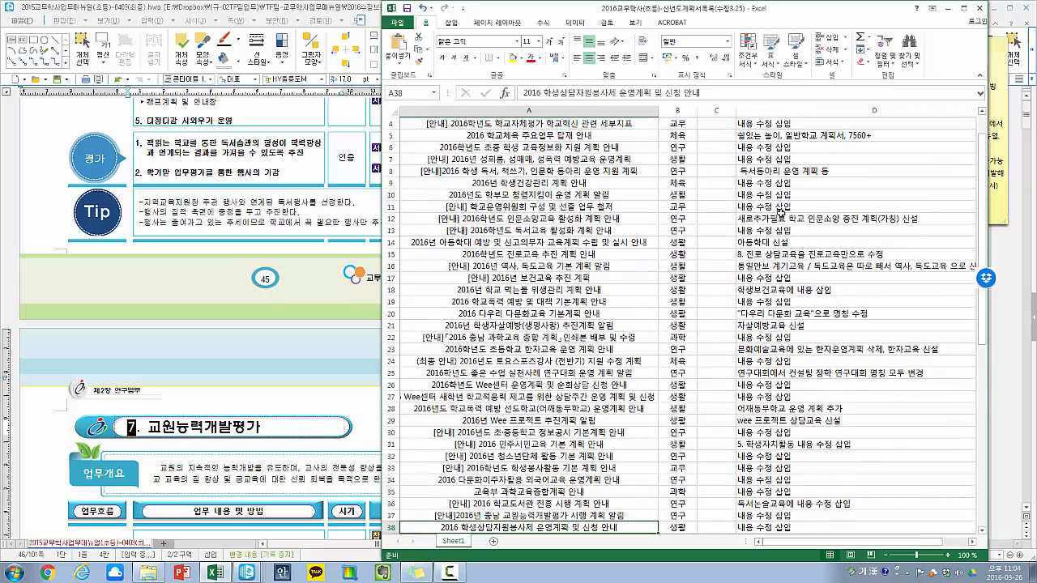
- Change the note of the 아동학대 예방 entry in row 14 to 아동학대 예방 교육 신설
double_click(774, 243)
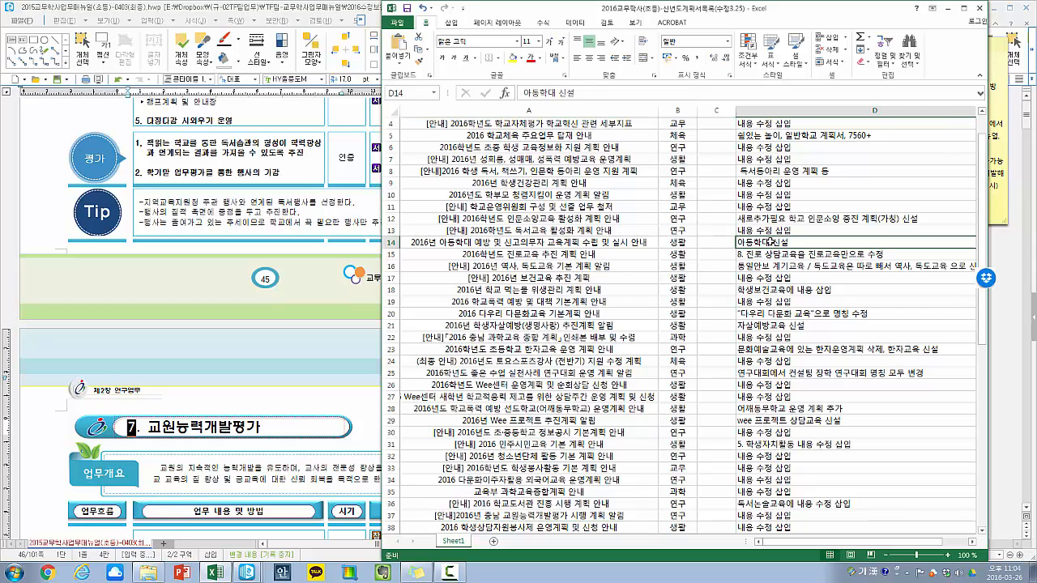
key(Left)
key(Left)
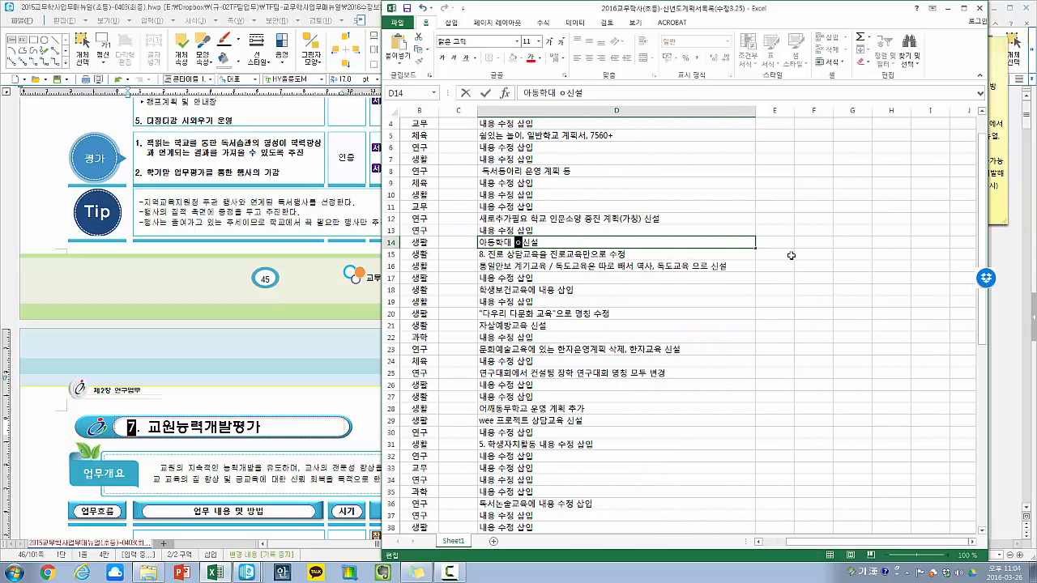
text(예방 교육)
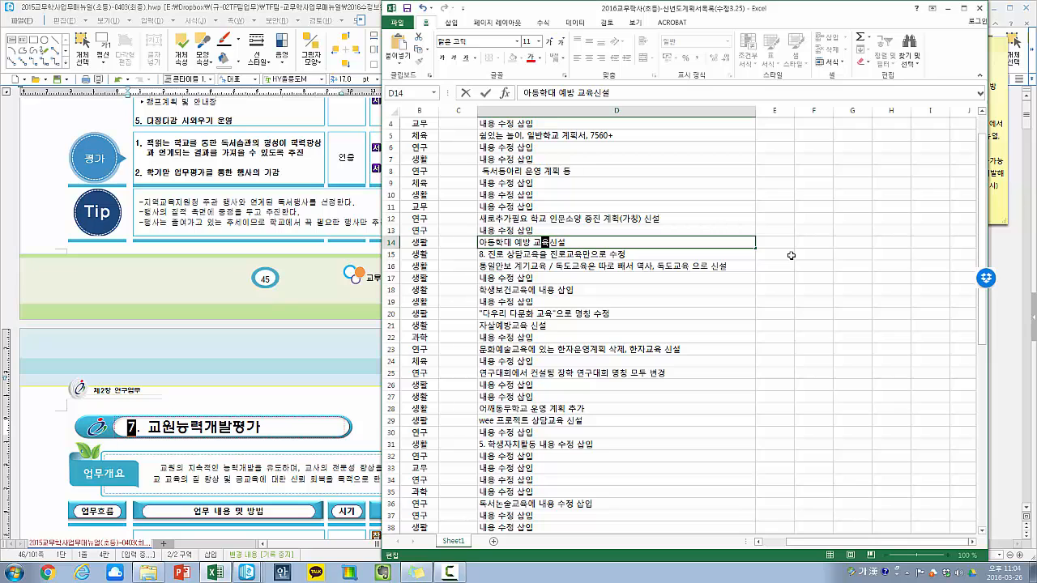
key(Return)
key(Home)
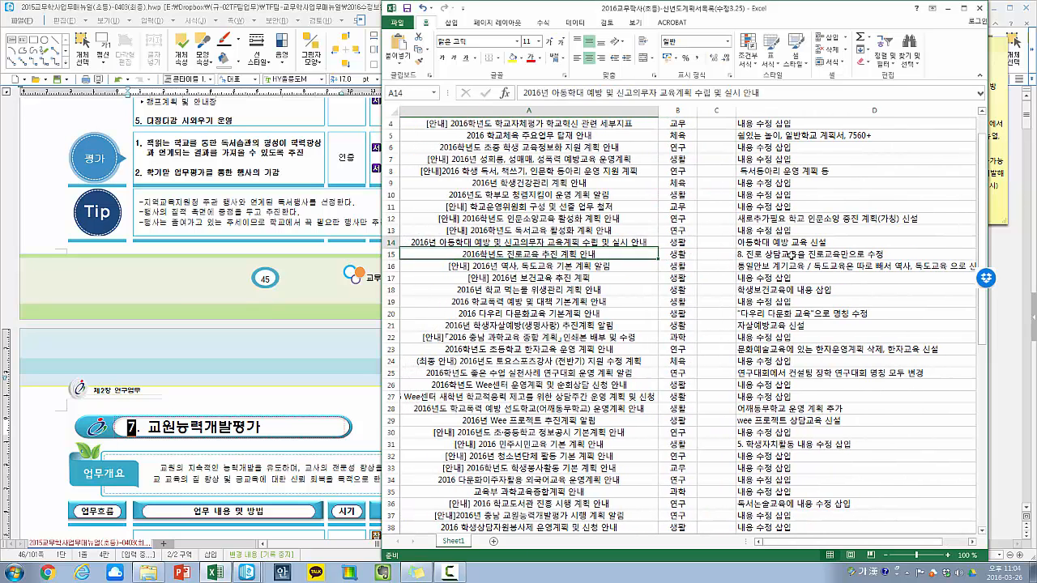
- Point out the note for the 진로교육 추진 계획 entry, and search the manual from its beginning for 진로
click(768, 259)
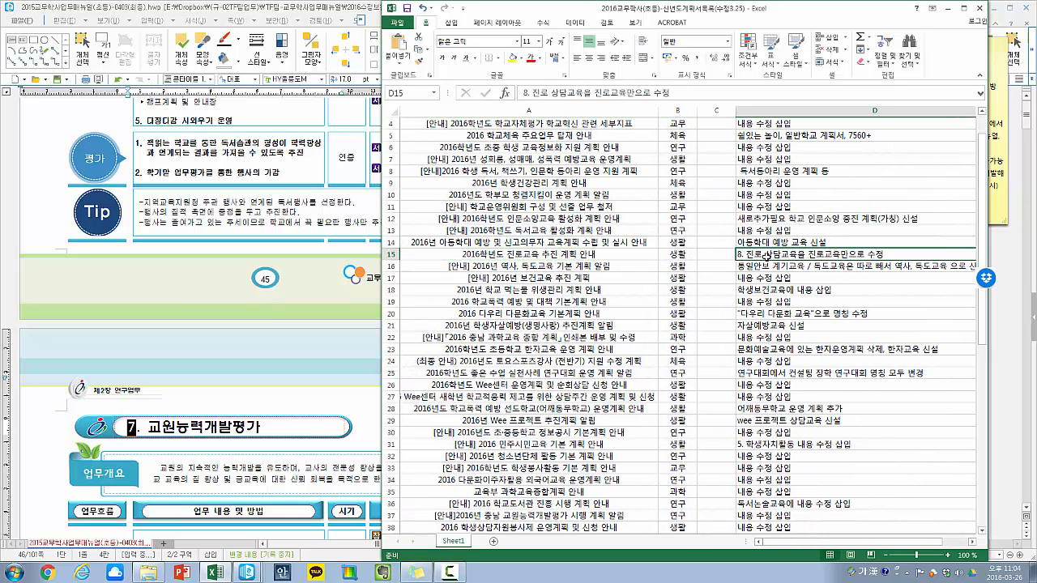
click(262, 402)
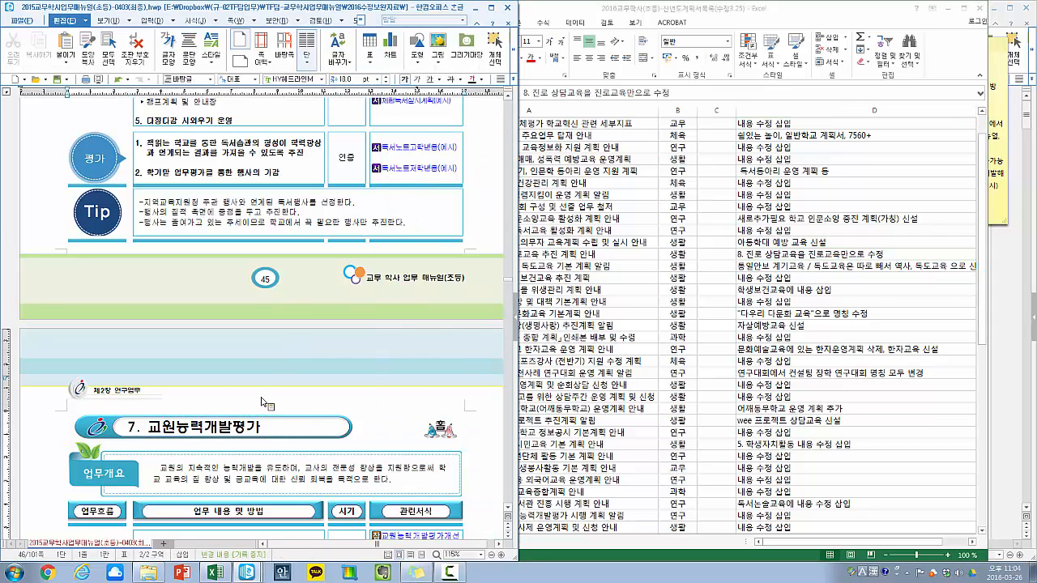
scroll(262, 403, down, 10)
scroll(262, 403, down, 15)
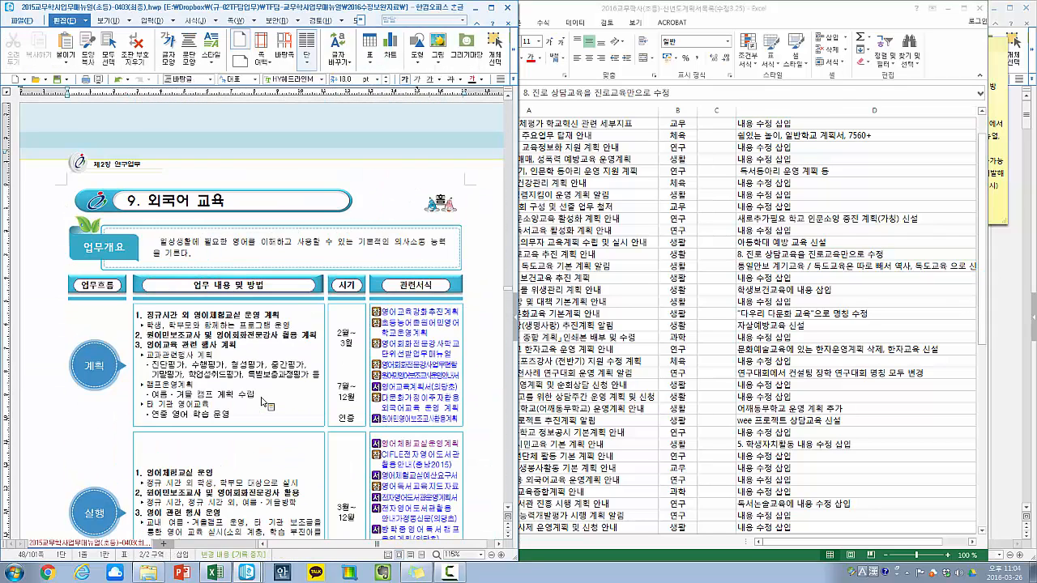
key(ctrl+f)
text(진로)
key(Return)
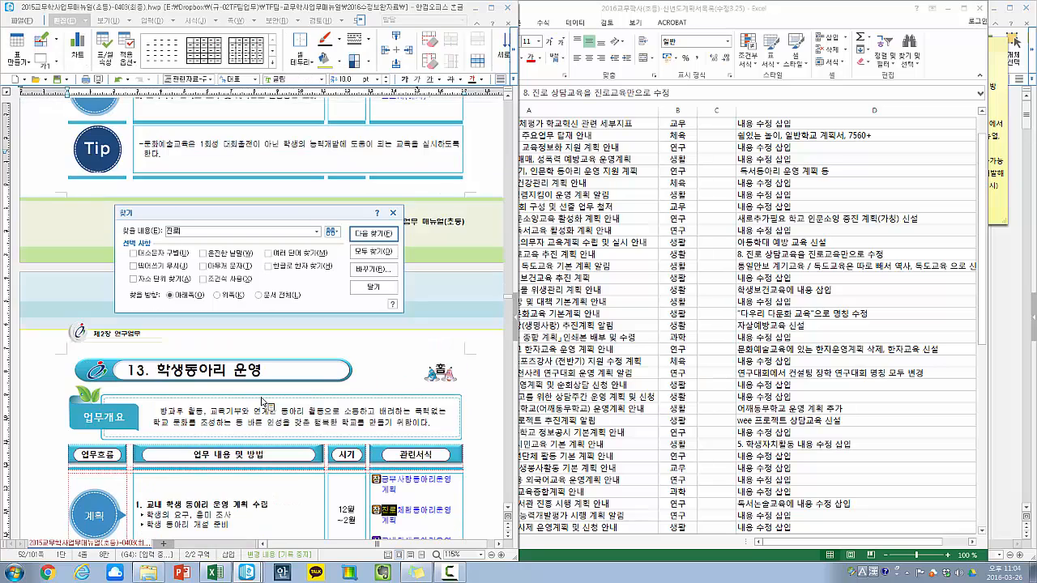
key(Escape)
key(Escape)
key(ctrl+Home)
key(ctrl+f)
key(Return)
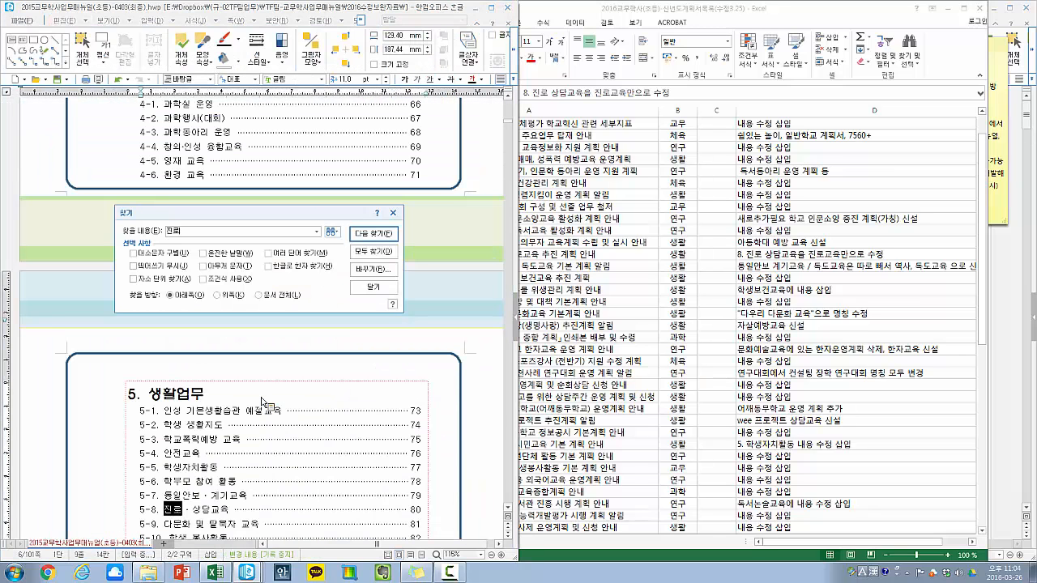
- Close the search and go to page 80 of the manual
key(Escape)
key(alt+f)
key(Escape)
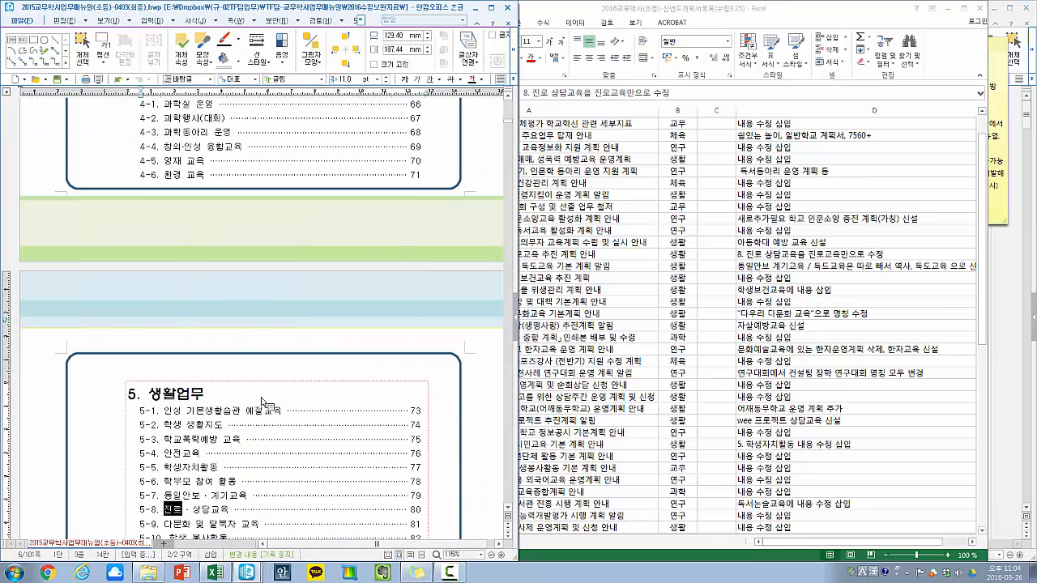
key(ctrl+f)
key(Escape)
key(Escape)
key(alt+g)
text(80)
key(Return)
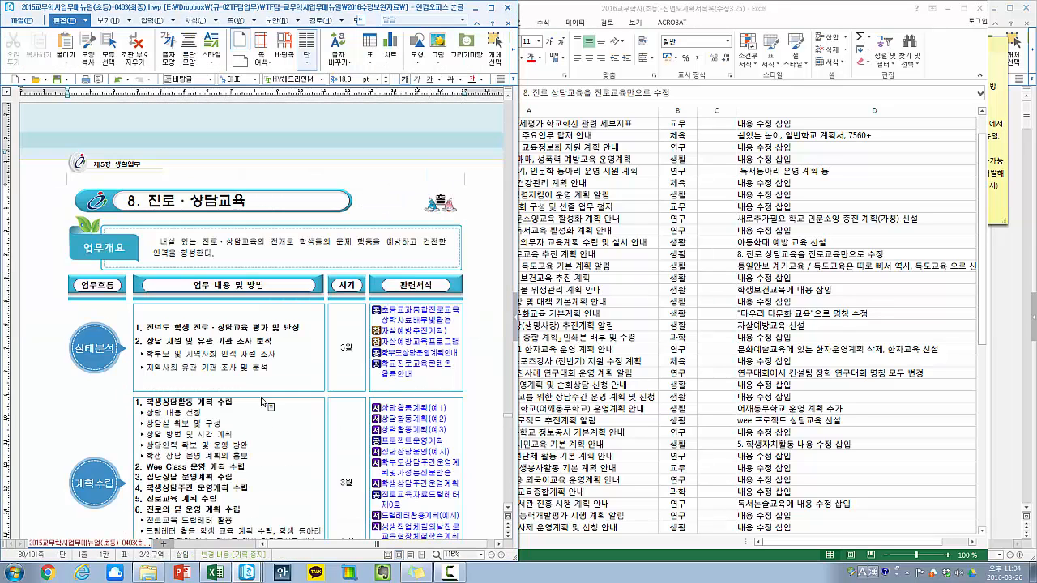
- Highlight the 상담교육 part of the 8. 진로·상담교육 heading and point out the 학생상담활동 계획 수립 item
click(275, 367)
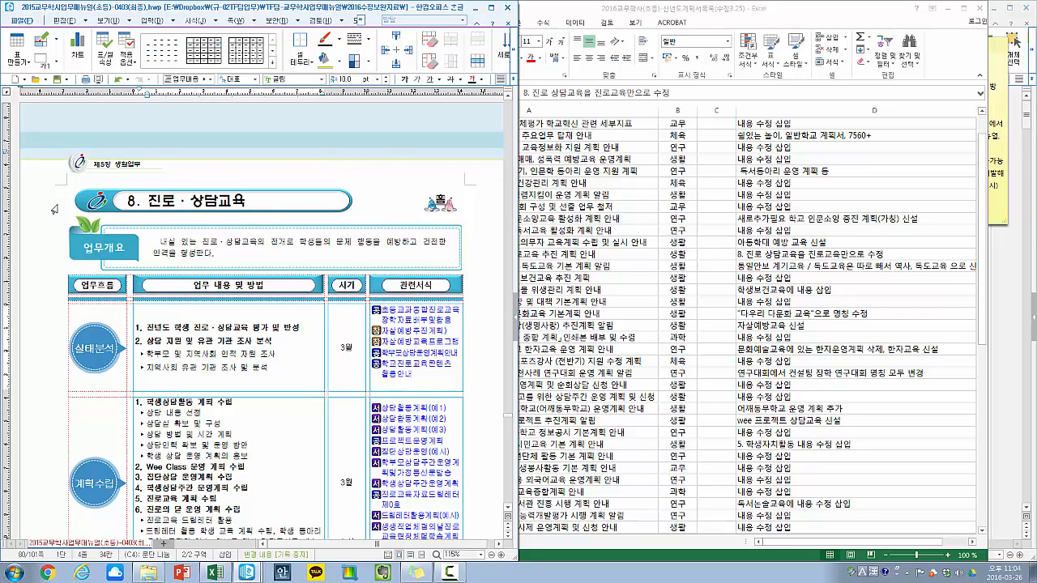
click(148, 203)
click(175, 204)
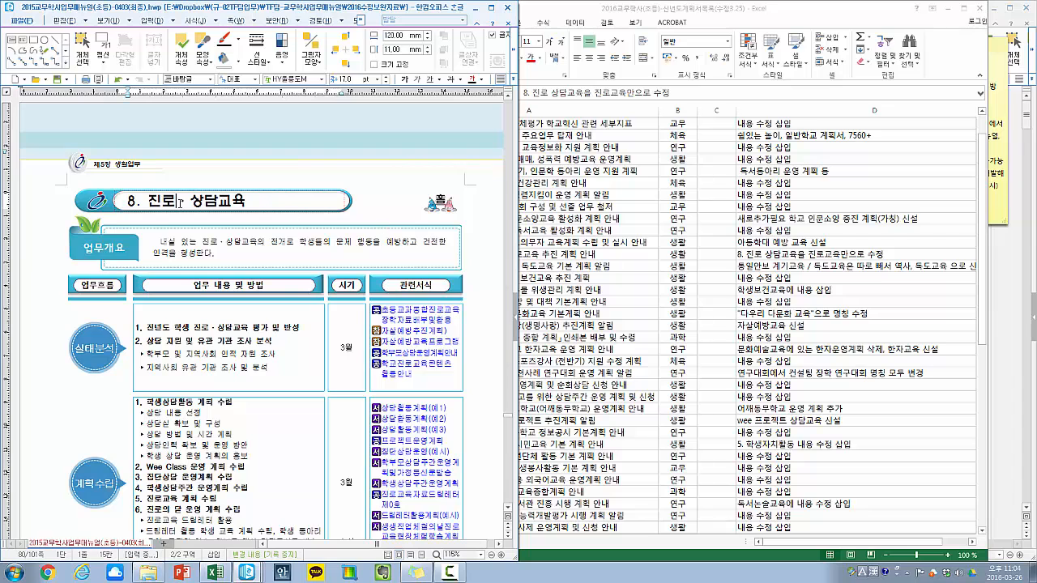
drag(177, 203, 266, 206)
click(224, 414)
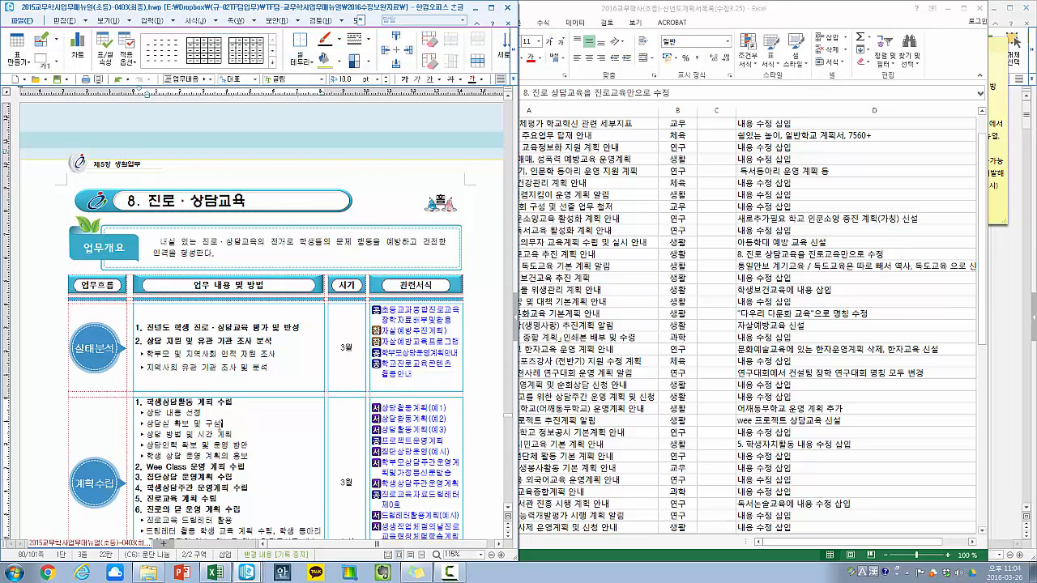
- Point out the 진로교육 추진 계획 note in row 15 and the Wee 프로젝트 note in row 29 of the plan list
scroll(203, 365, down, 1)
click(872, 275)
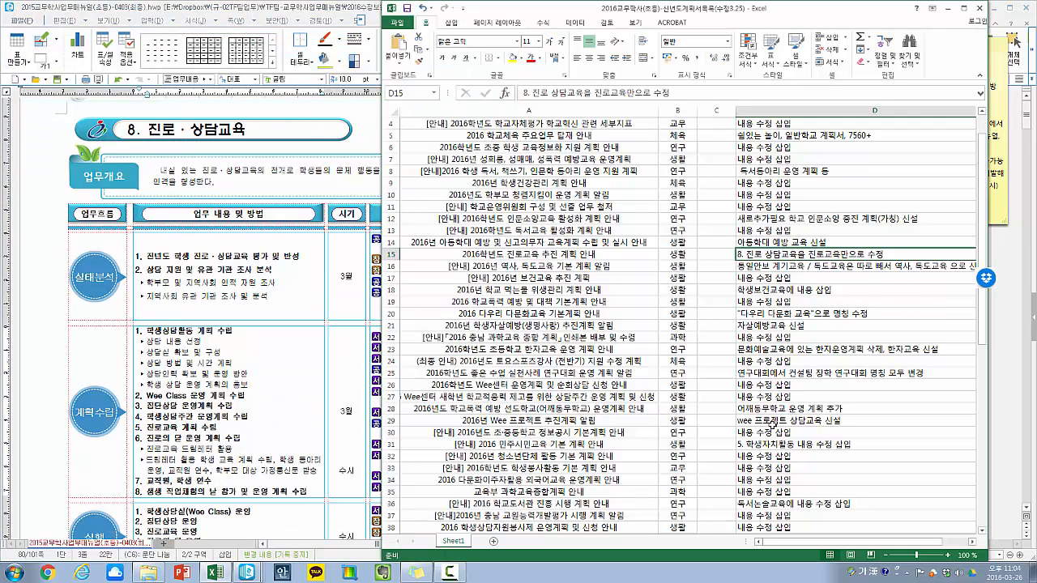
click(770, 429)
click(805, 420)
double_click(843, 421)
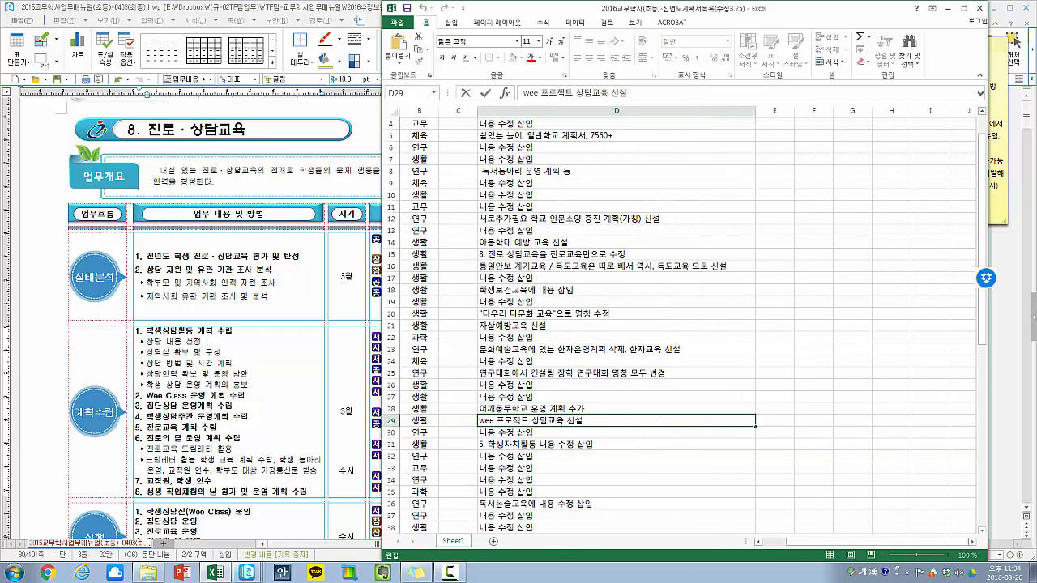
key(Escape)
- Point out the Wee센터 운영계획 entry in row 26 and the 진로교육 추진 계획 entry in row 15
key(Left)
key(Left)
key(Left)
key(Up)
key(Up)
key(Up)
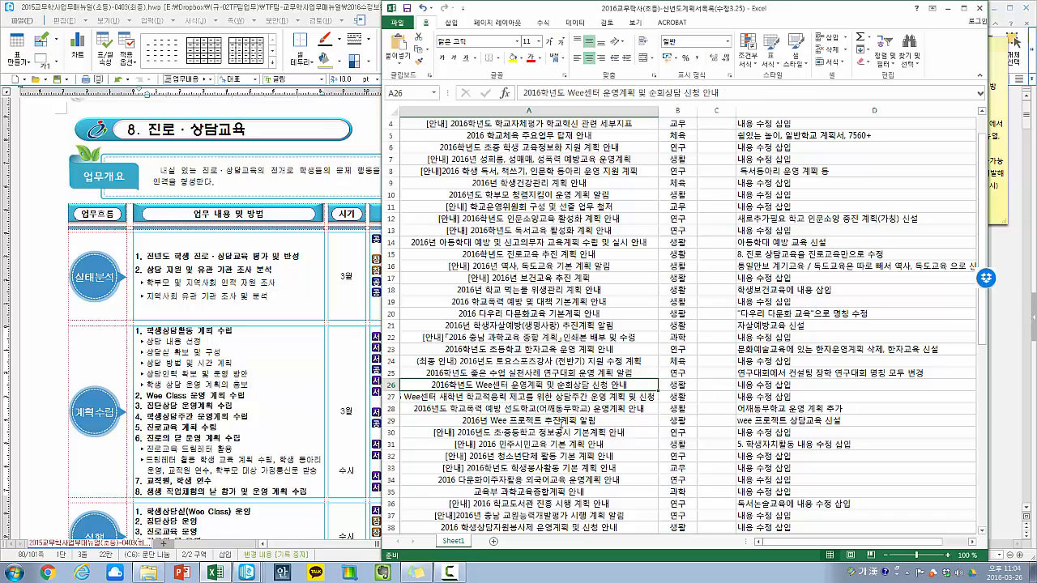
click(602, 251)
scroll(602, 251, down, 1)
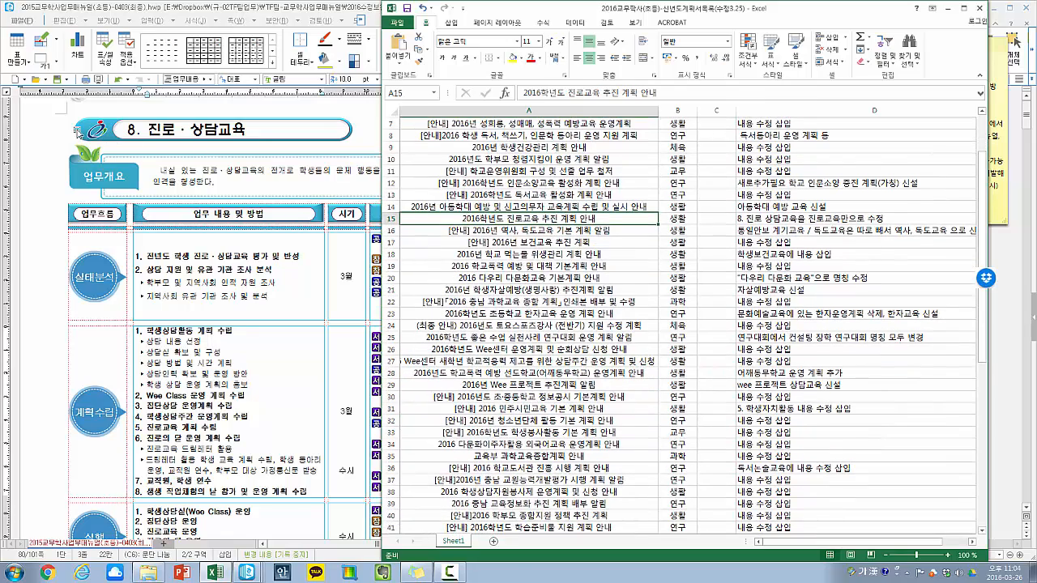
- Point out the 8. 진로·상담교육 heading and the work items beneath it in the manual
click(254, 265)
click(150, 131)
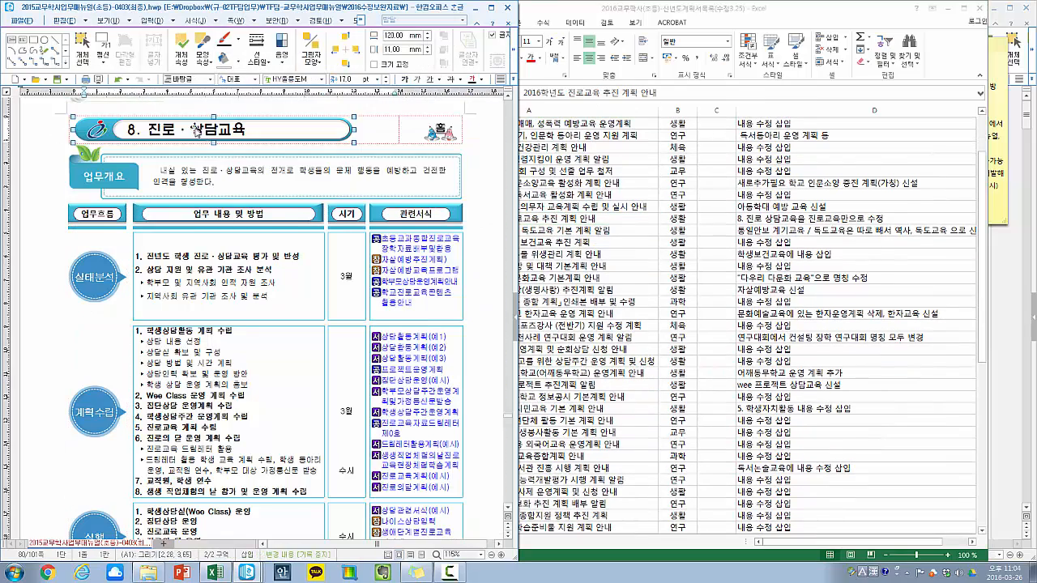
drag(274, 316, 393, 530)
click(728, 341)
click(323, 396)
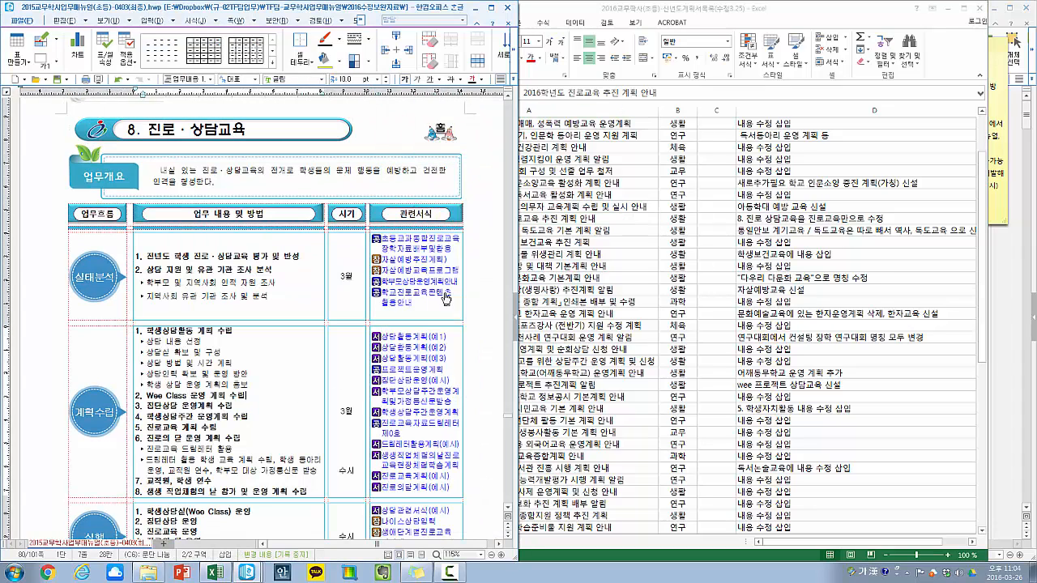
- Point out the 역사, 독도교육 entry in row 16 and the 먹는물 위생관리 entry in row 18 with their notes
click(681, 285)
click(588, 231)
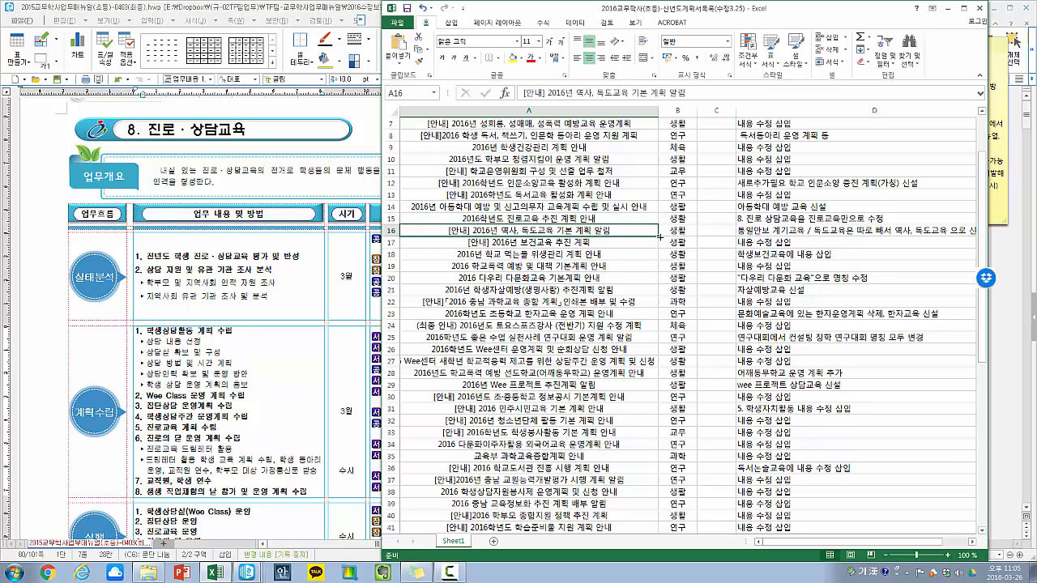
double_click(768, 232)
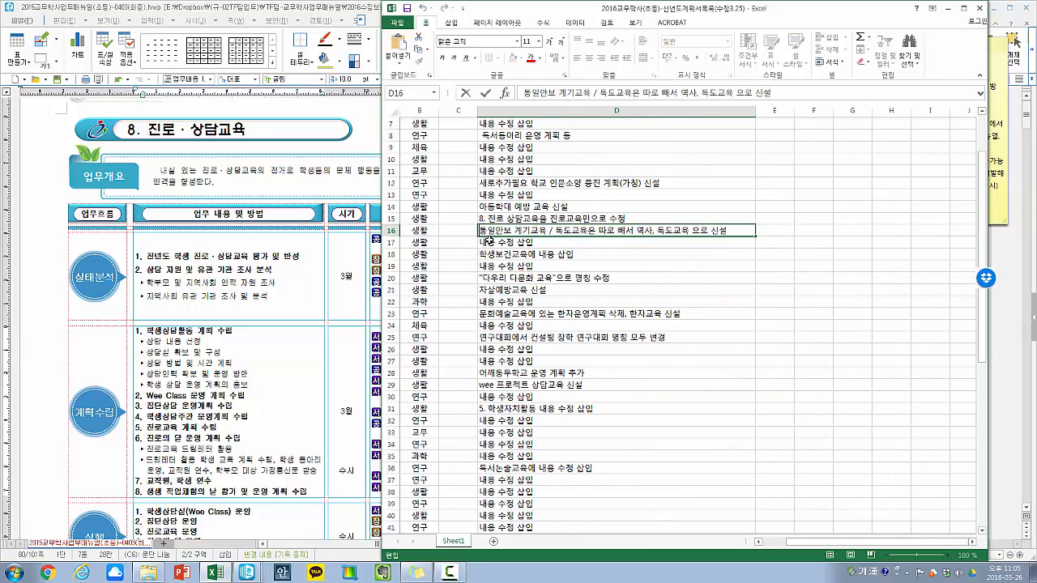
key(Escape)
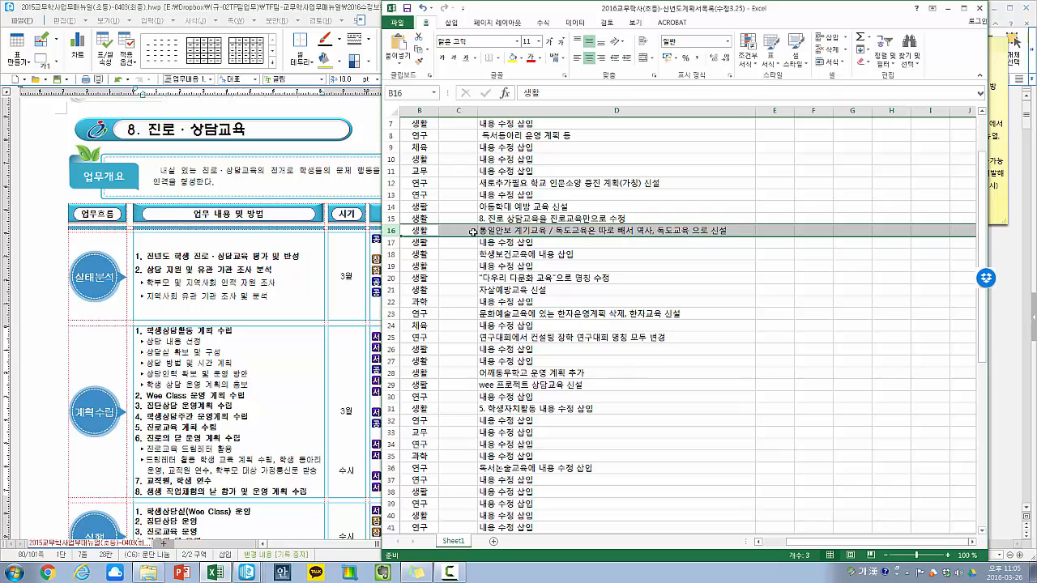
key(Home)
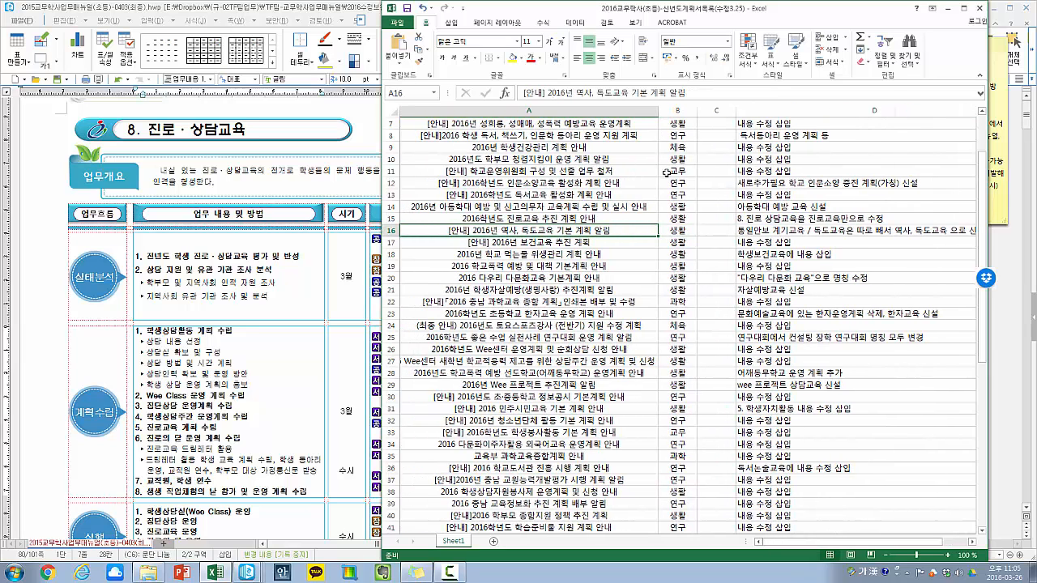
click(764, 231)
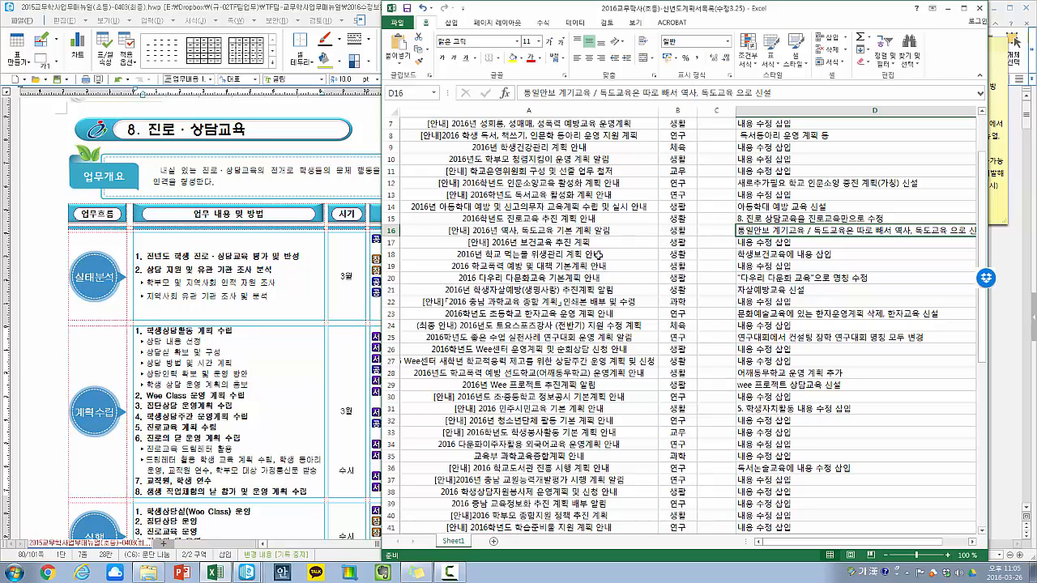
click(492, 256)
click(755, 259)
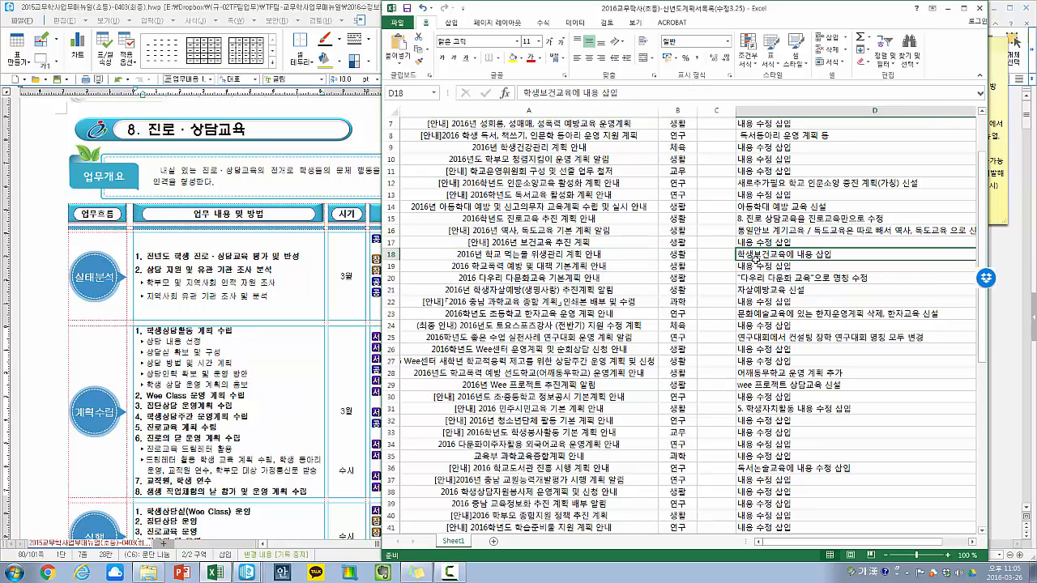
- Select the 다우리 다문화교육 기본계획 entry in row 20, and search the manual for 다문화
click(502, 278)
click(283, 282)
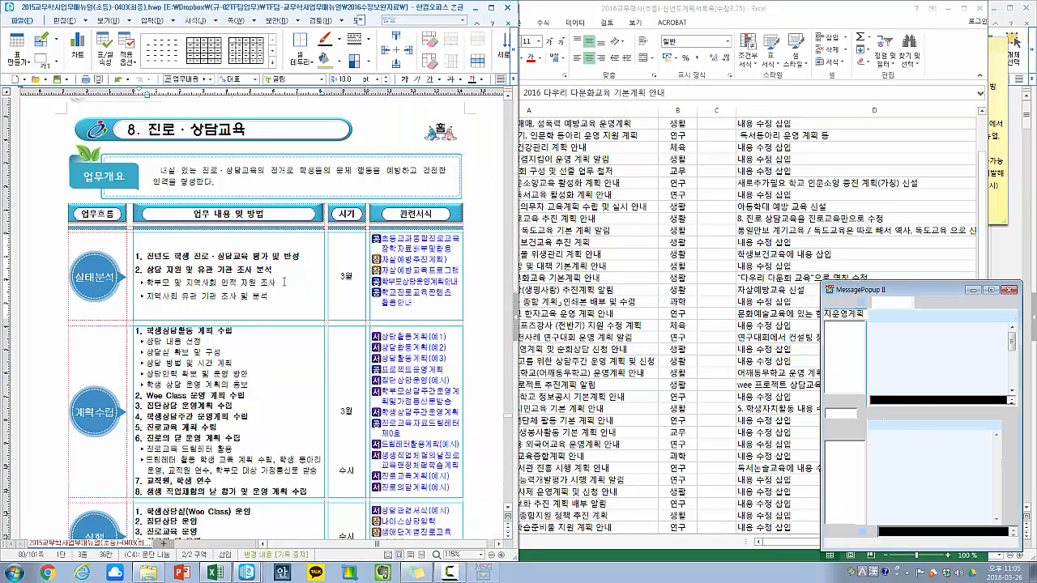
key(ctrl+f)
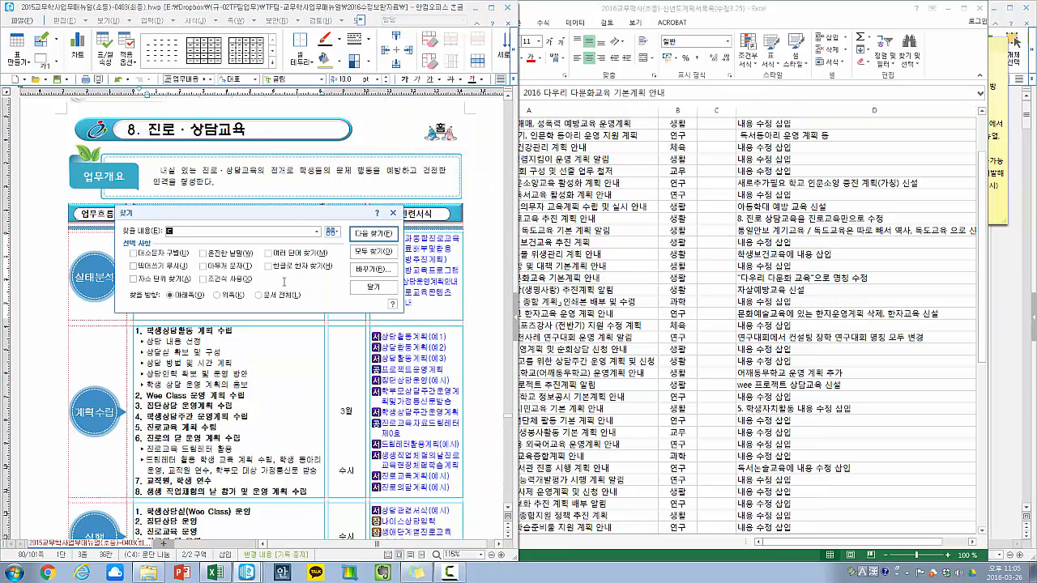
text(다문화)
key(BackSpace)
key(BackSpace)
text(법)
key(Return)
key(Escape)
scroll(283, 281, down, 3)
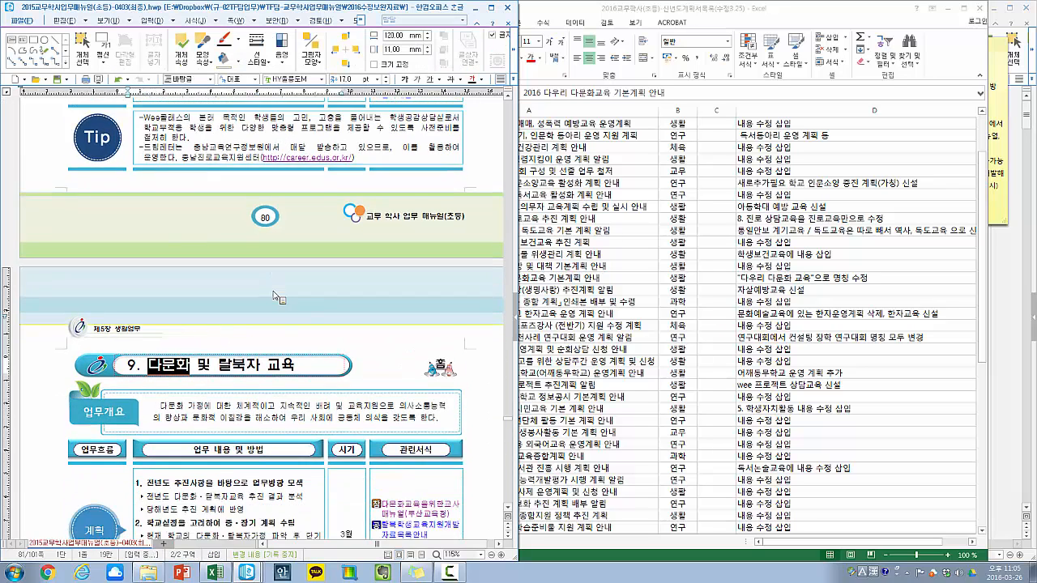
- Highlight 다문화 in the 9. 다문화 및 탈북자 교육 heading and point out the renaming note in row 20
drag(148, 295, 190, 295)
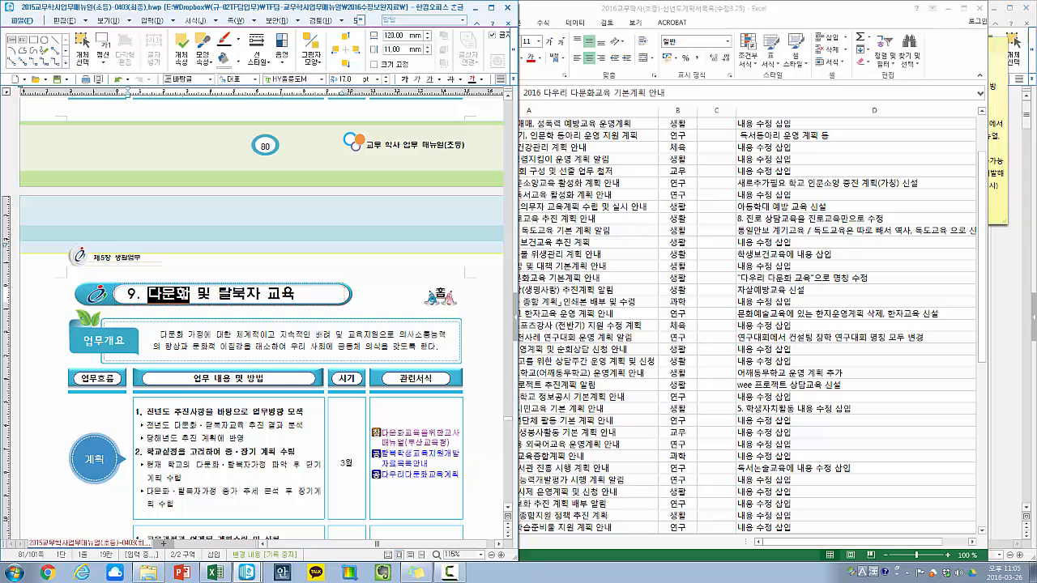
click(656, 276)
double_click(760, 281)
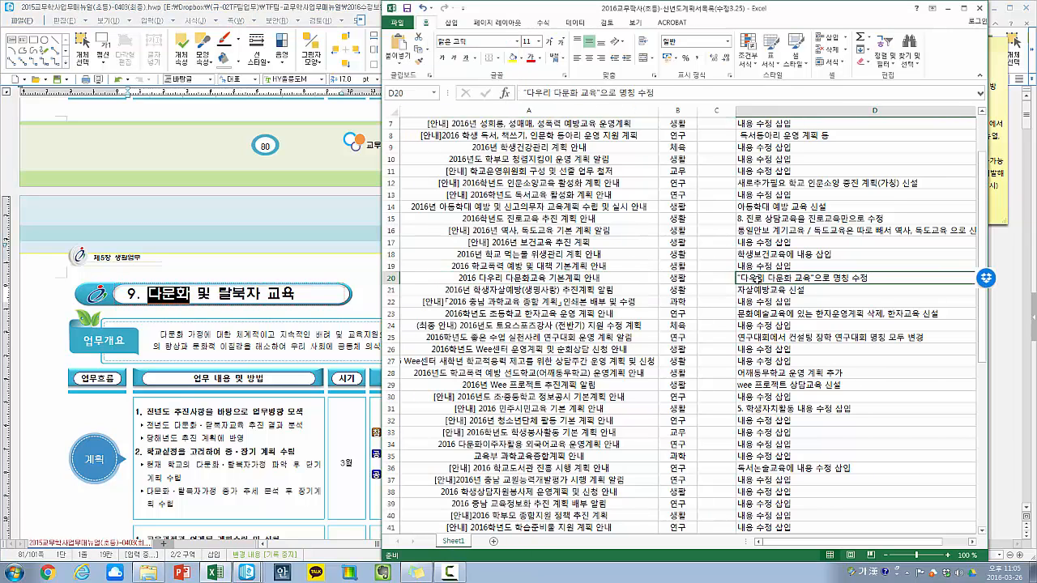
key(Escape)
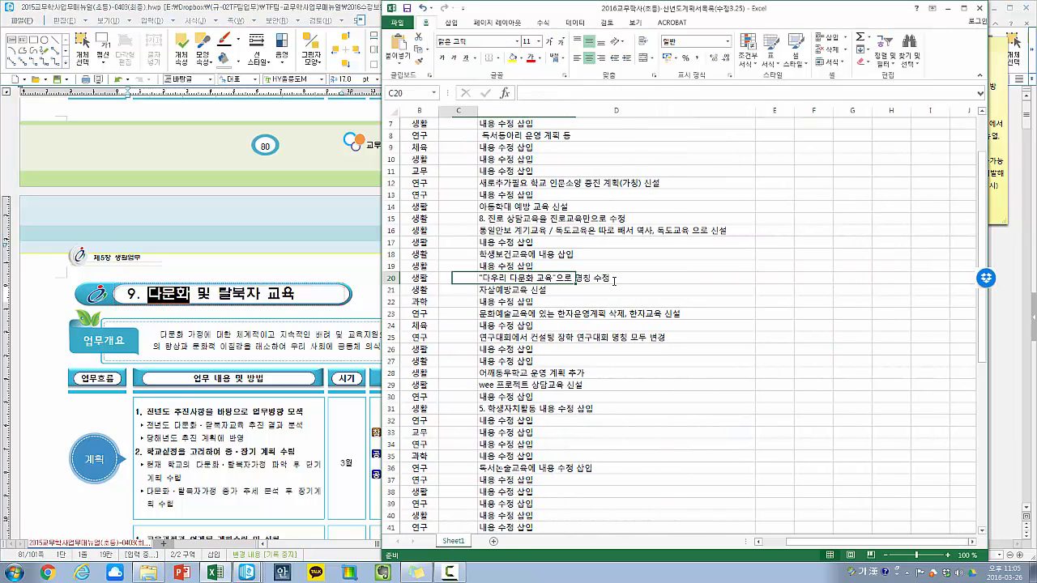
key(Home)
- Point out the 학생자살예방 entry and its note in row 21, and the 한자교육 note in row 23
key(Down)
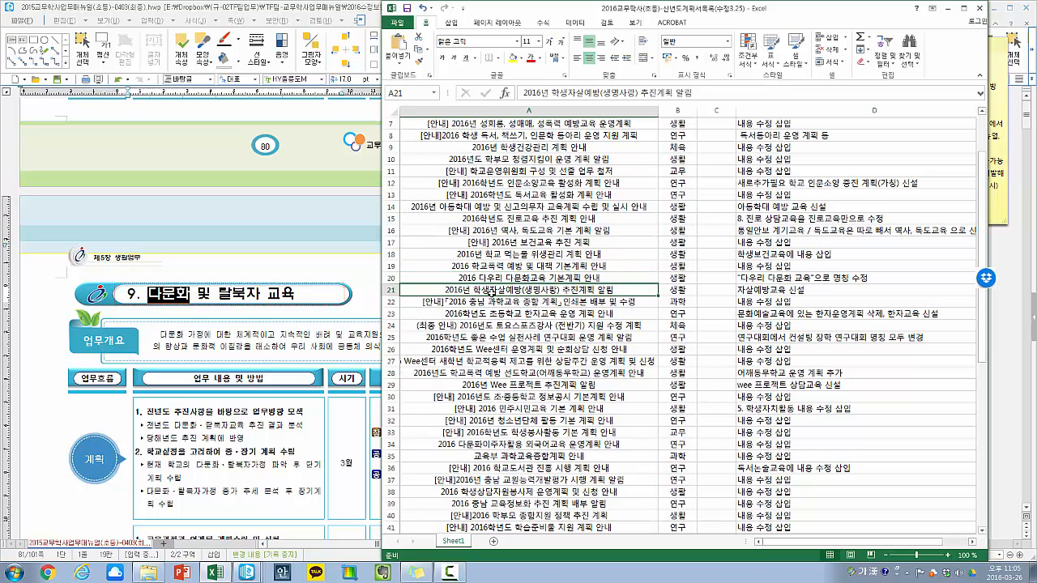
click(742, 290)
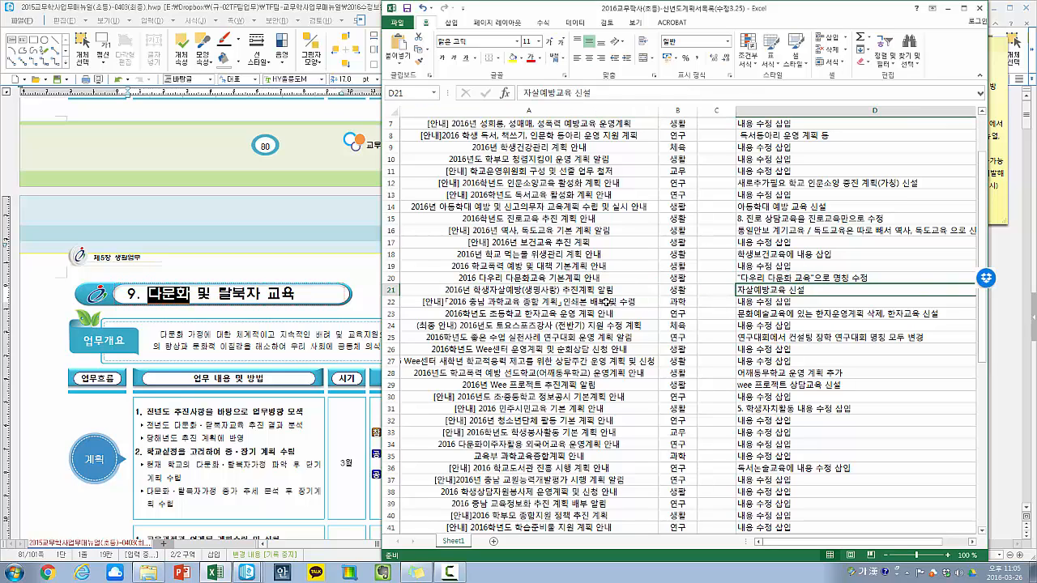
click(742, 315)
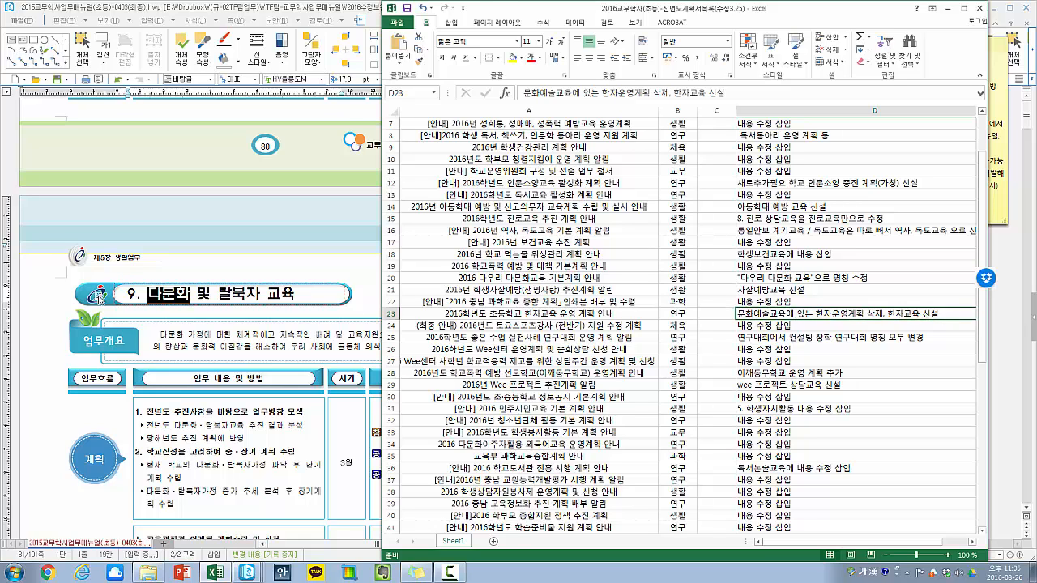
key(alt+Tab)
key(alt+Tab)
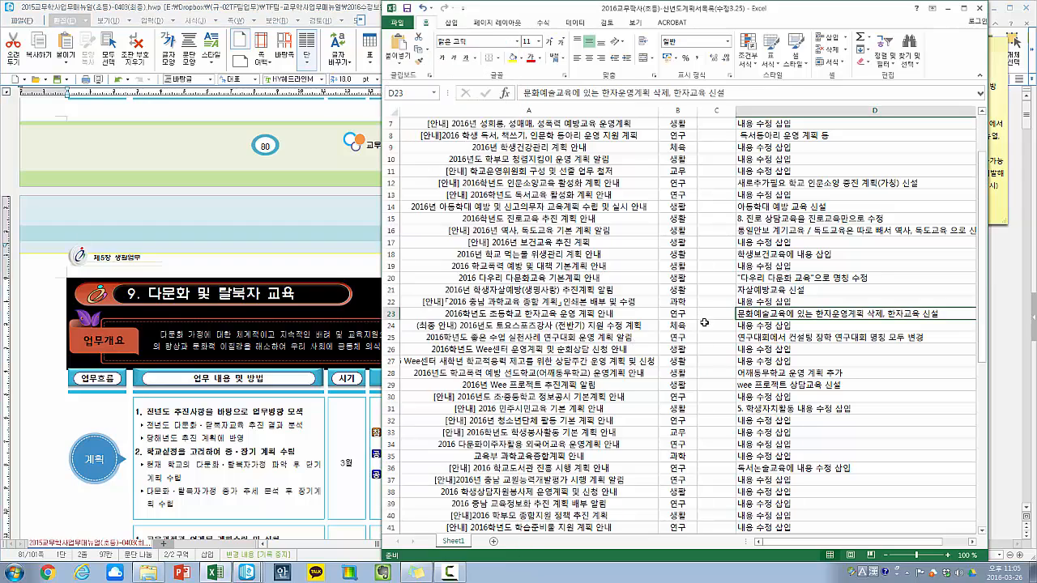
- Point out the entries in rows 24 to 26, including the note for the 좋은 수업 실천사례 연구대회 entry
click(598, 325)
scroll(598, 328, down, 1)
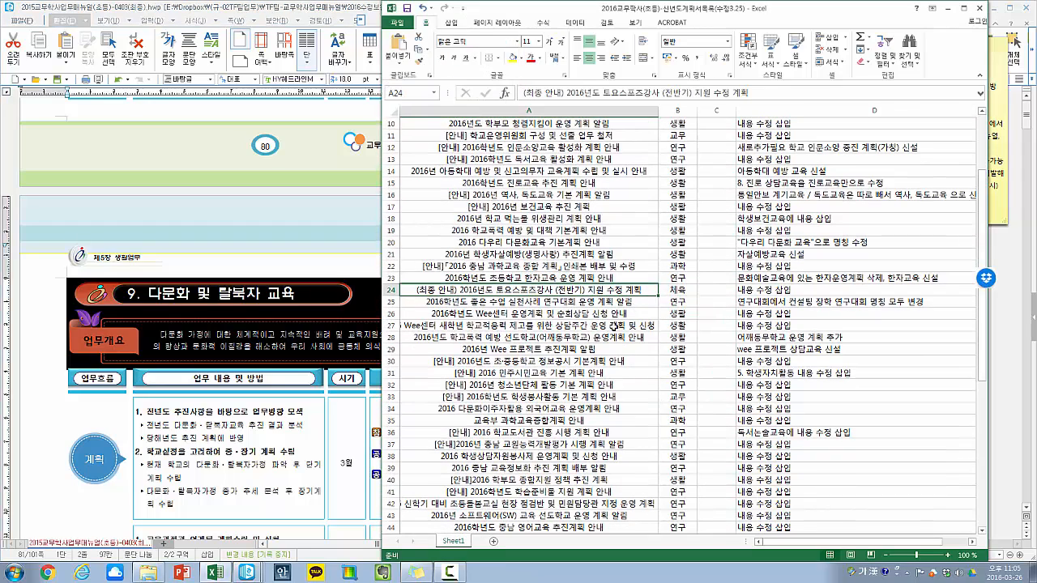
click(746, 303)
click(572, 301)
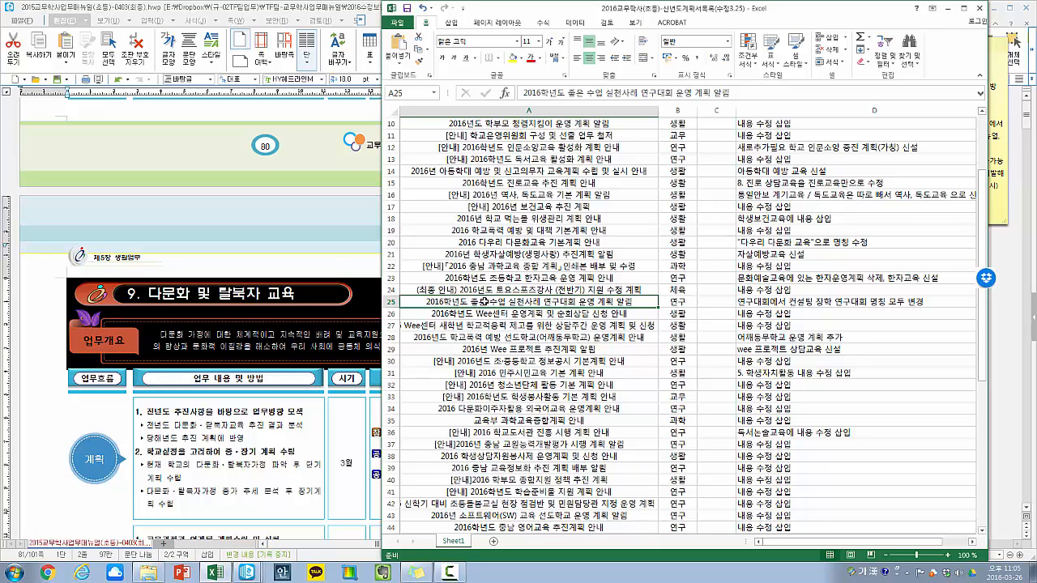
click(765, 302)
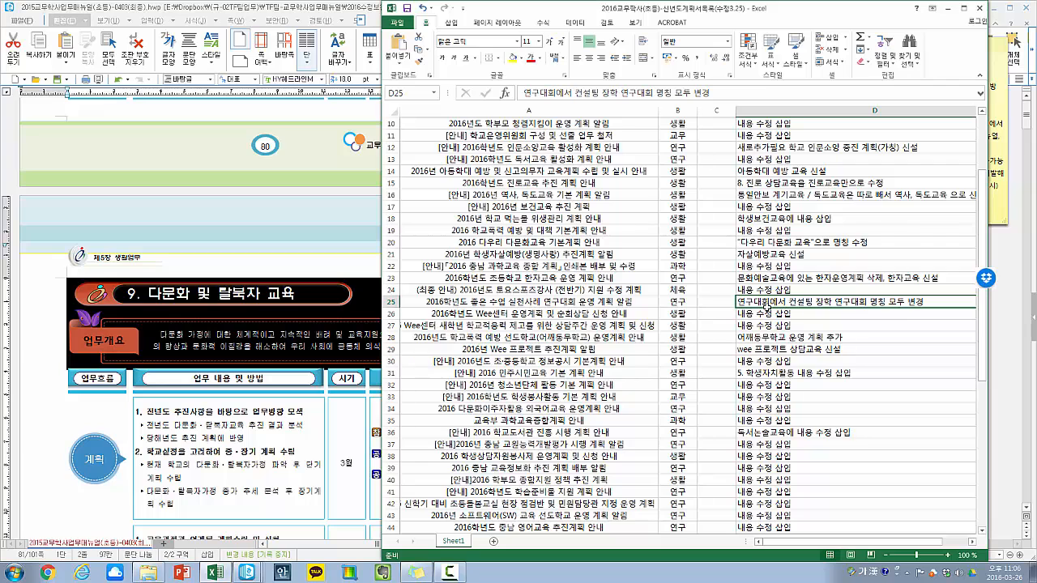
click(598, 314)
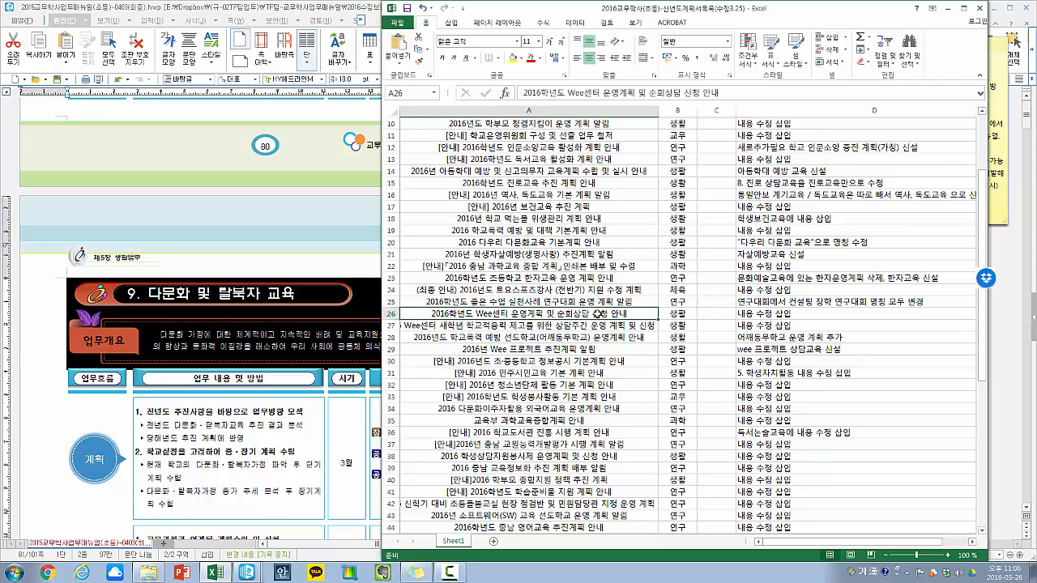
- Change the note of the 어깨동무학교 entry in row 28 to 단위학교 어깨동무학교 운영 계획서 서식을 추가
scroll(583, 322, down, 1)
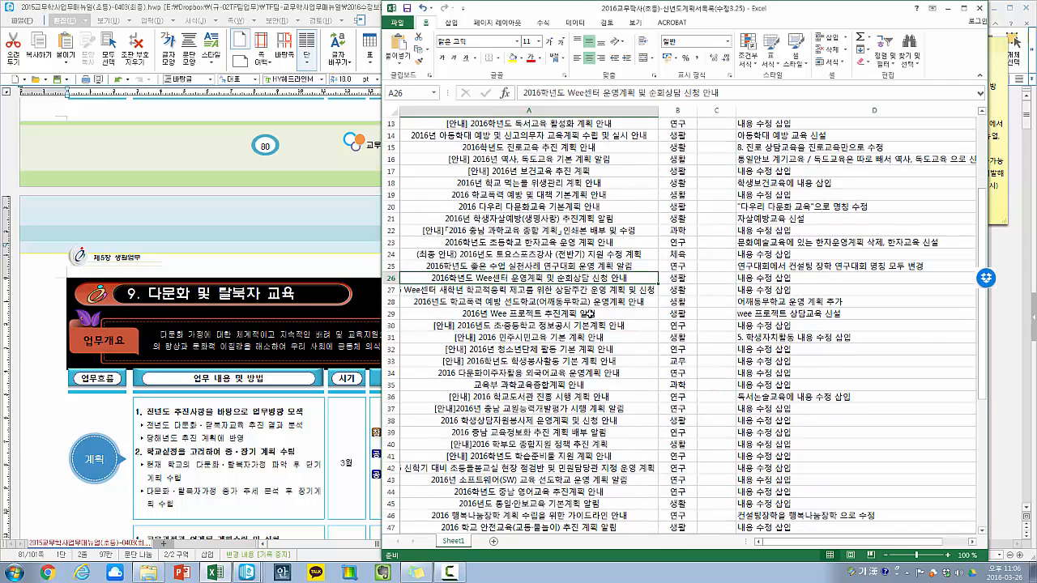
click(586, 301)
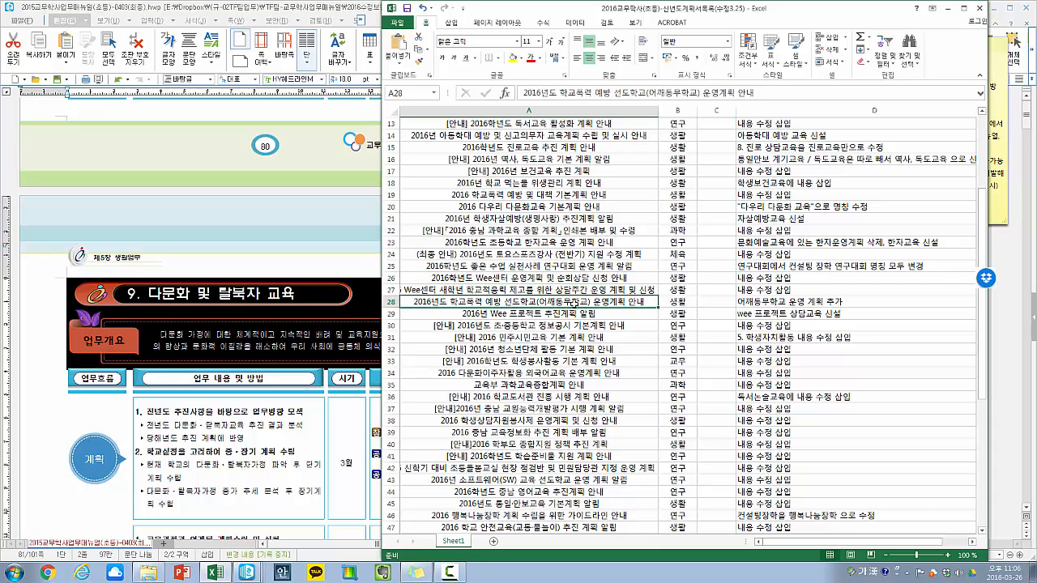
double_click(757, 305)
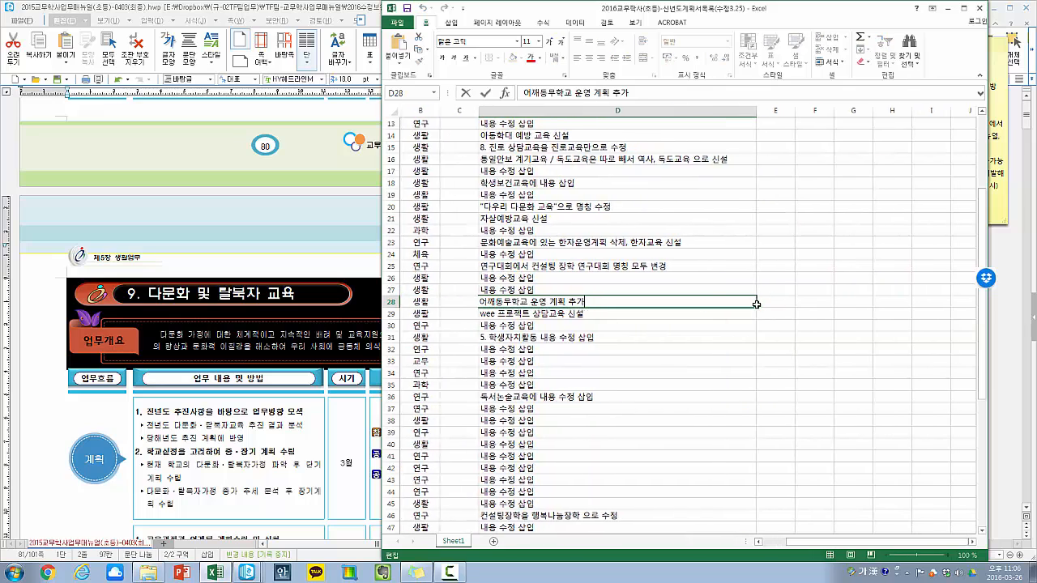
key(Home)
text(단위학교 )
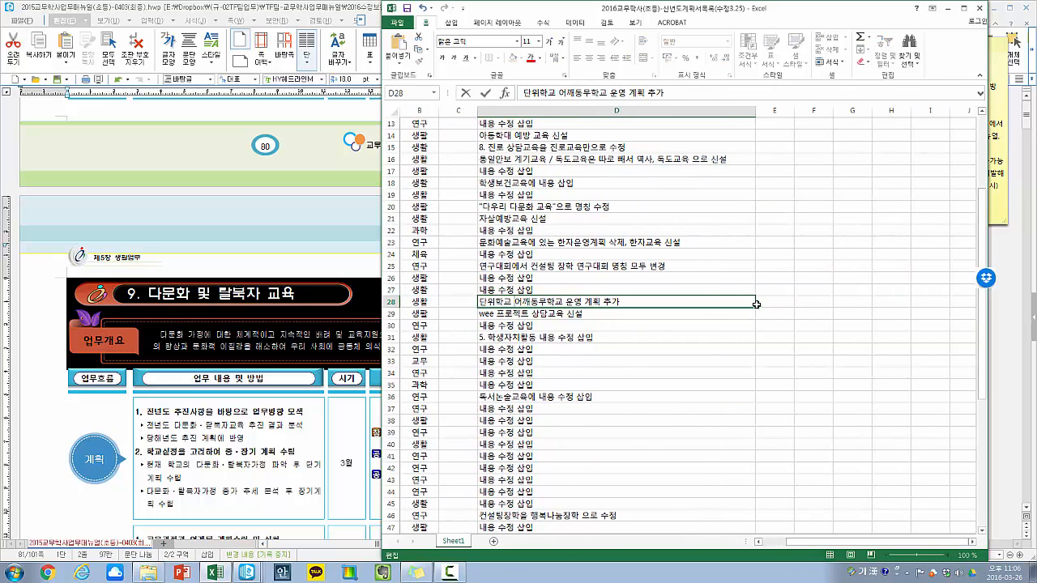
text(서 섯)
text(식을)
key(Return)
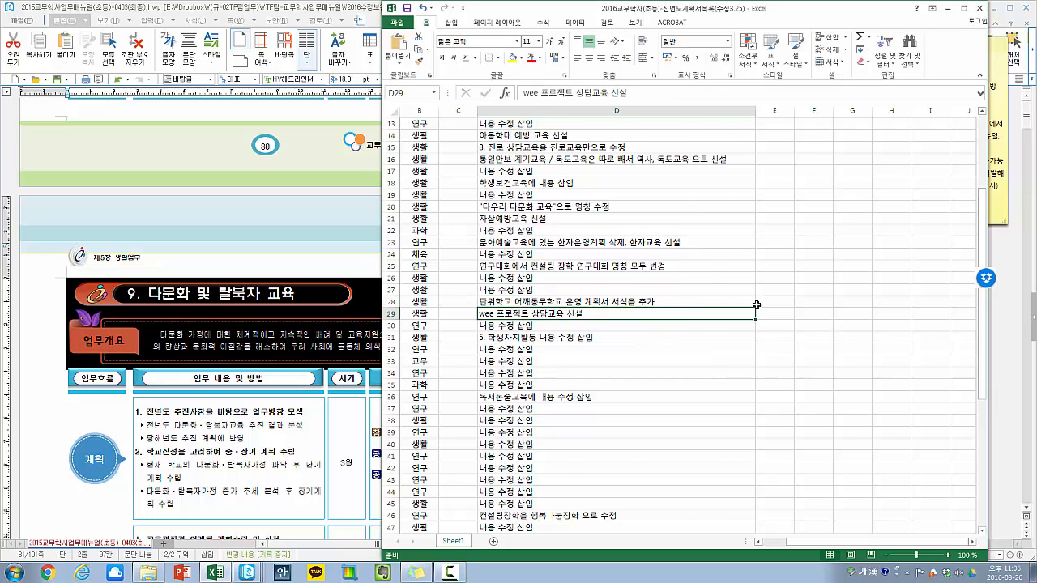
- Point out the Wee 프로젝트 추진계획 entry in row 29 and the 민주시민교육 entry in row 31 with their notes
key(Up)
key(Left)
key(Left)
key(Left)
key(Down)
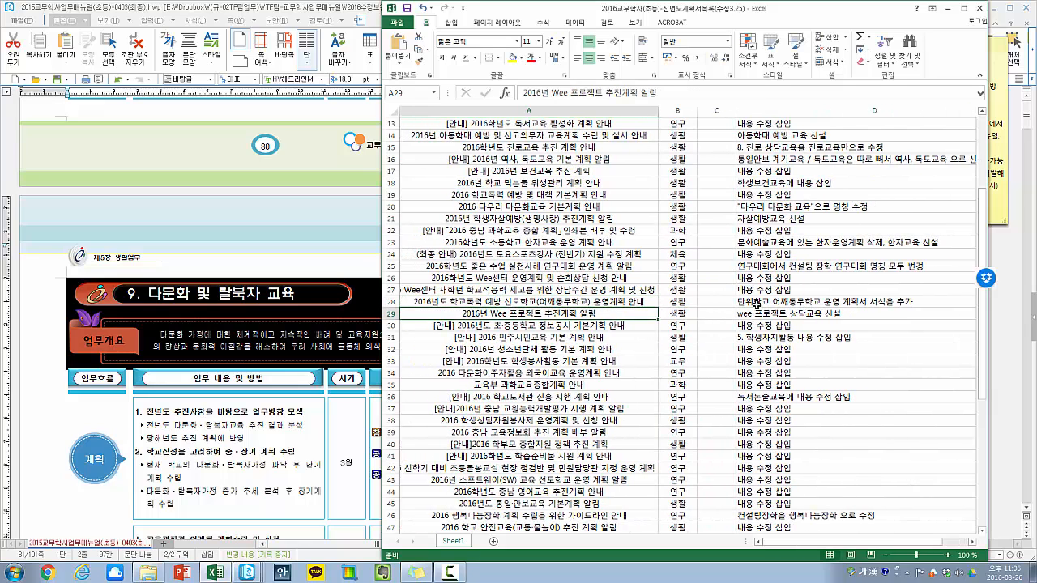
click(779, 314)
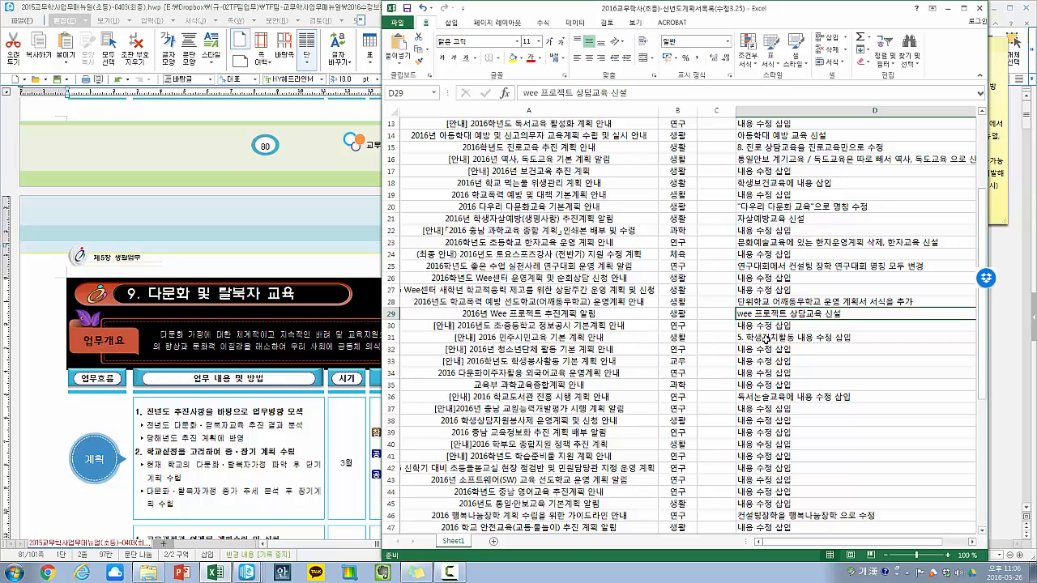
click(766, 339)
click(556, 339)
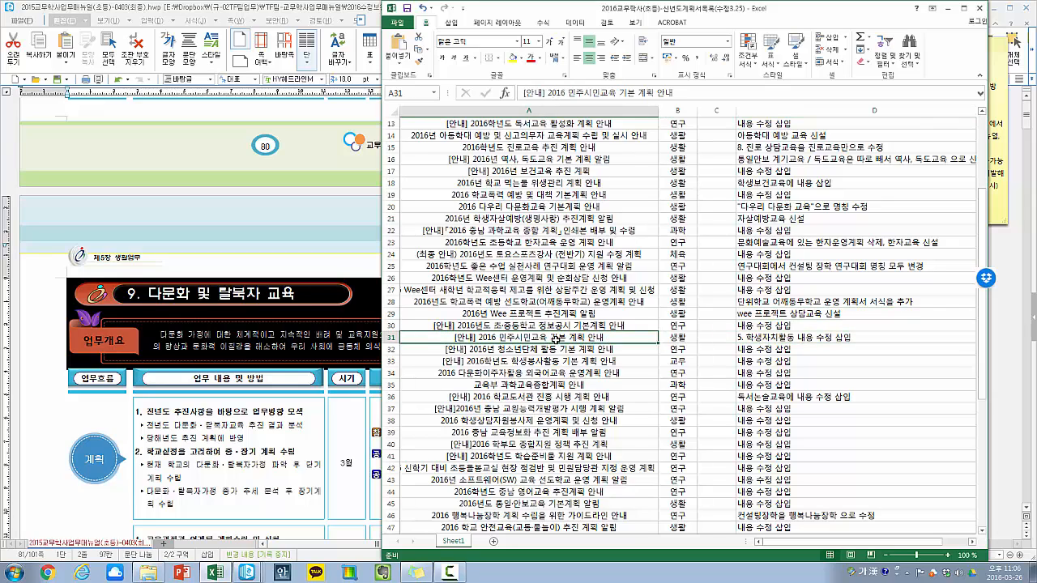
click(754, 338)
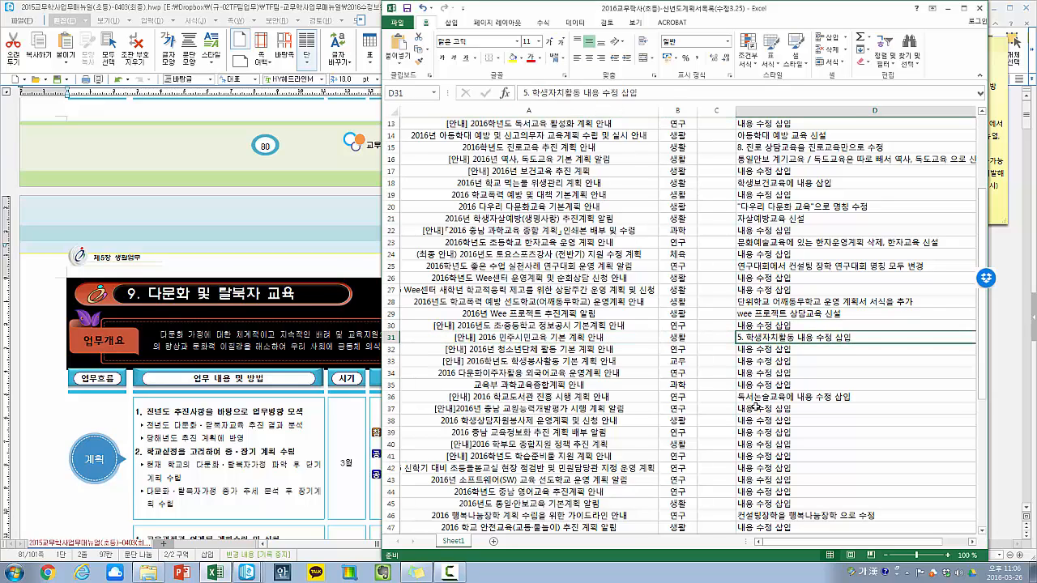
- Point out the 학교도서관 진흥 entry in row 36 and the 행복나눔장학 entry in row 46 with their notes
click(615, 397)
scroll(676, 389, down, 1)
click(774, 362)
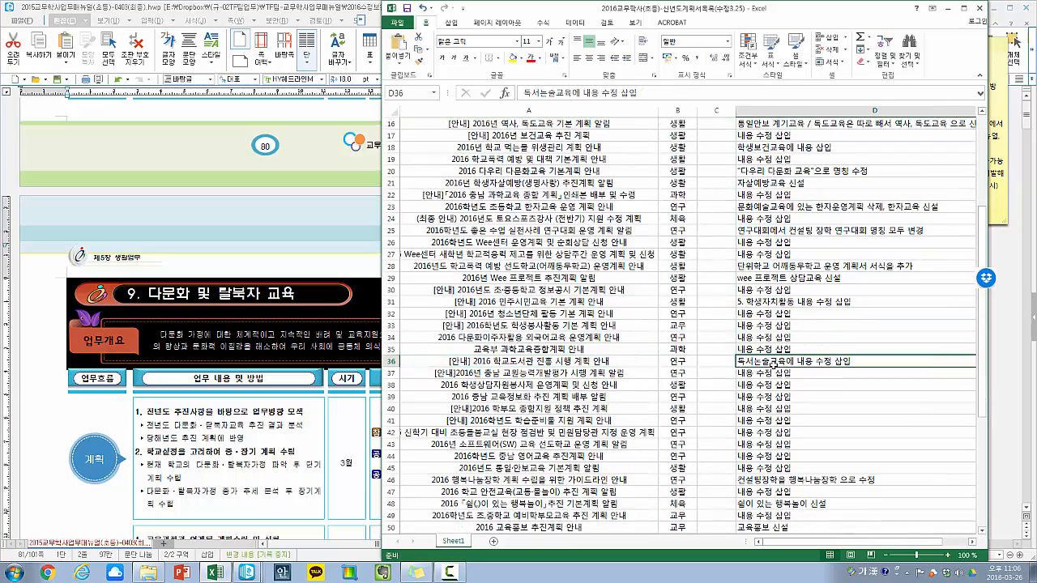
scroll(773, 364, down, 4)
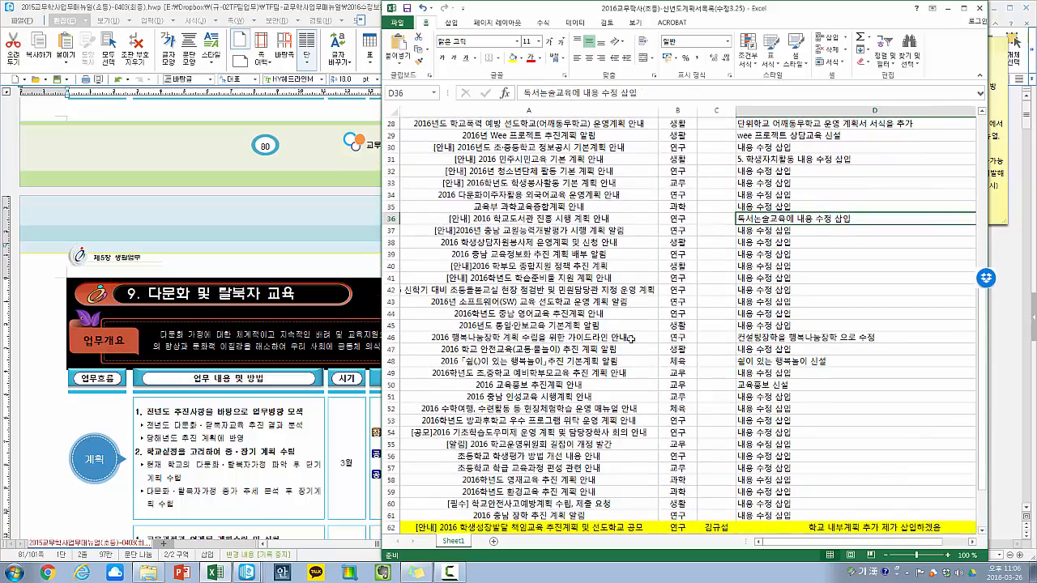
click(602, 336)
click(753, 338)
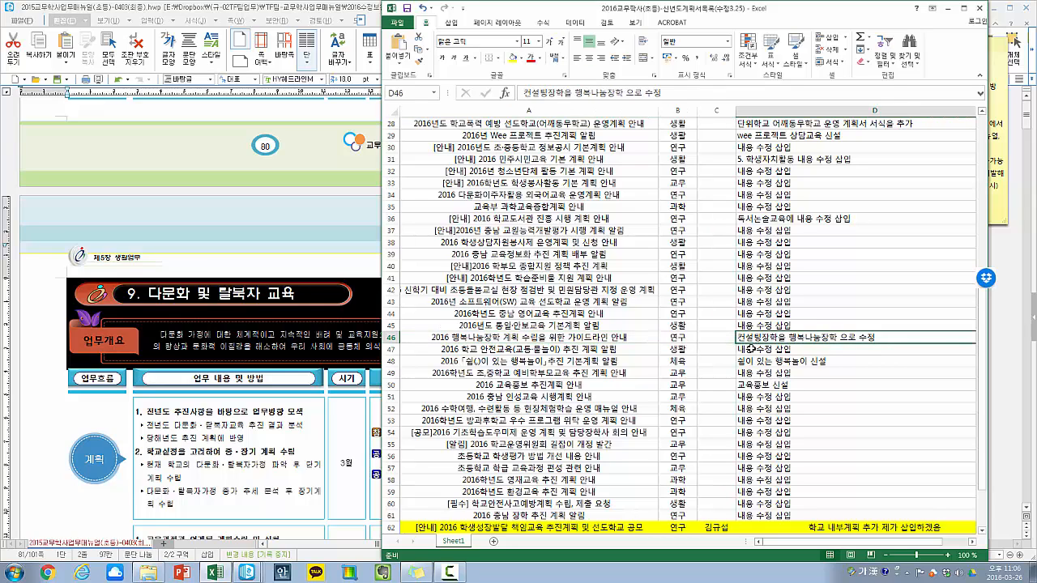
- Point out the title of the 쉼이 있는 행복놀이 entry in row 48 and its note
click(590, 362)
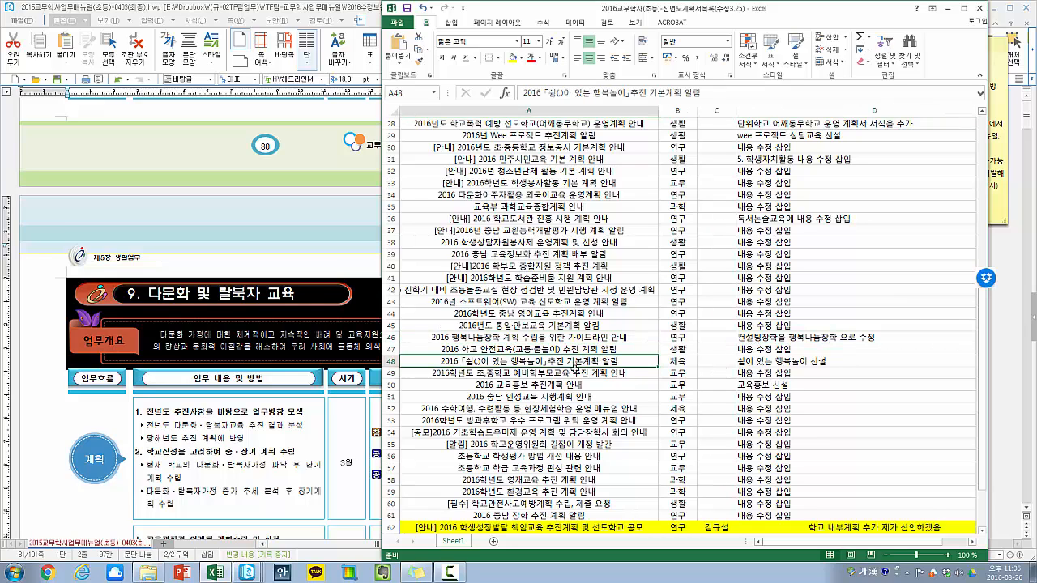
double_click(540, 363)
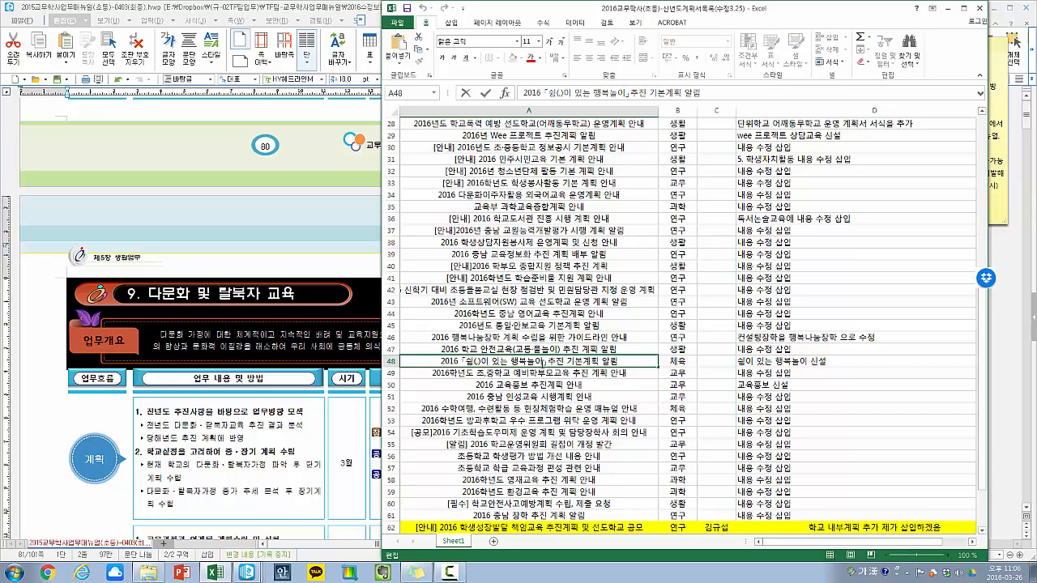
drag(625, 362, 402, 362)
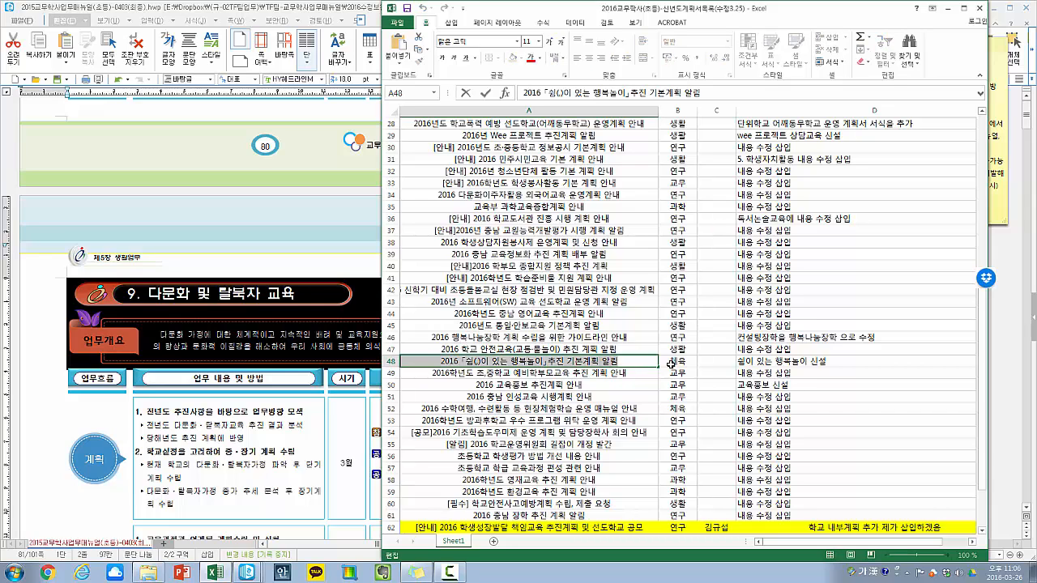
click(717, 361)
click(751, 362)
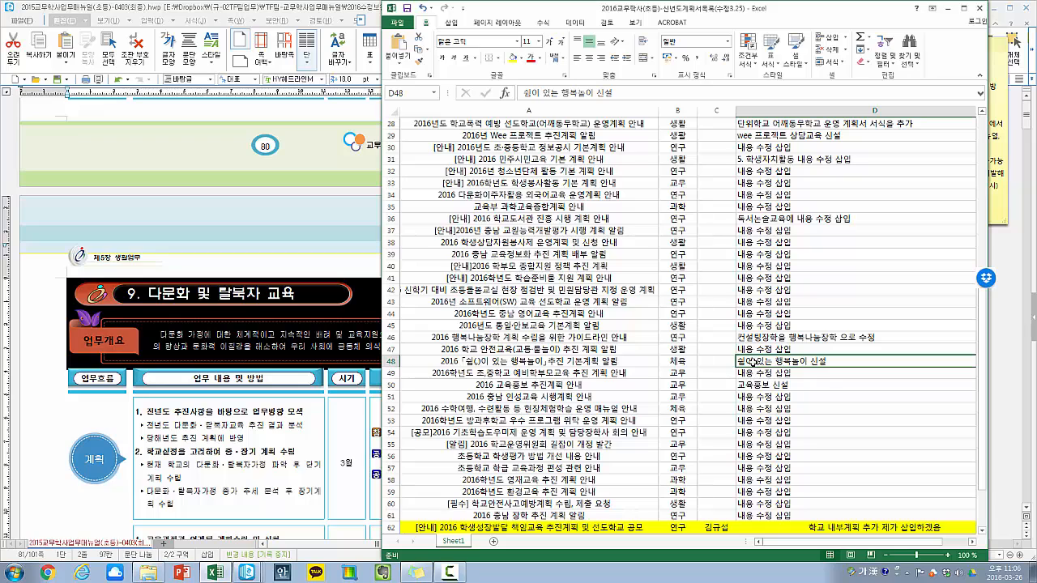
- Point out the 교육홍보 추진계획 entry in row 50 and its note
click(588, 388)
scroll(589, 391, down, 2)
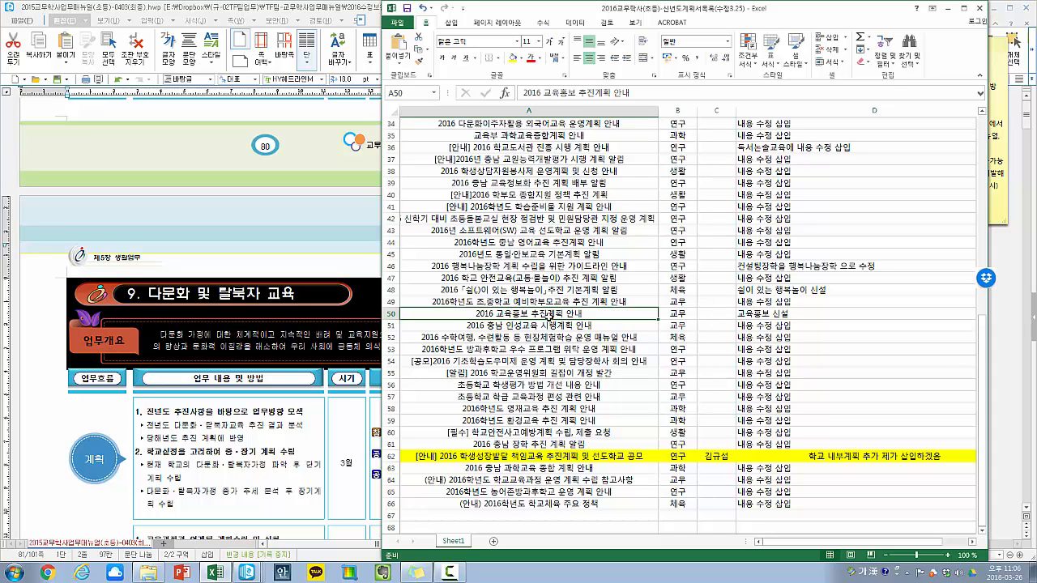
click(759, 315)
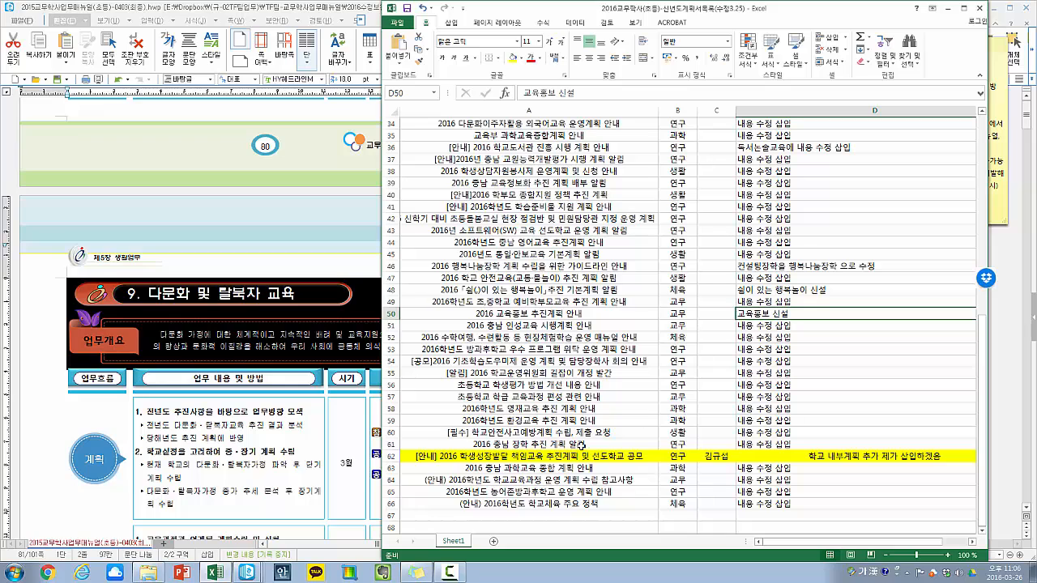
- Point out the yellow 학생성장발달 책임교육 entry in row 62, including its assigned person and note
click(517, 457)
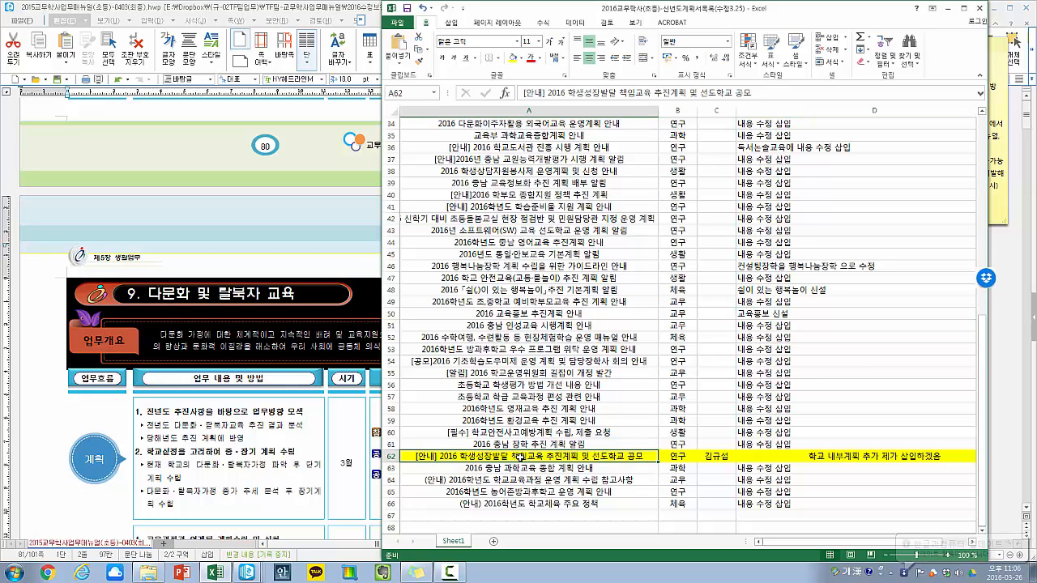
click(706, 457)
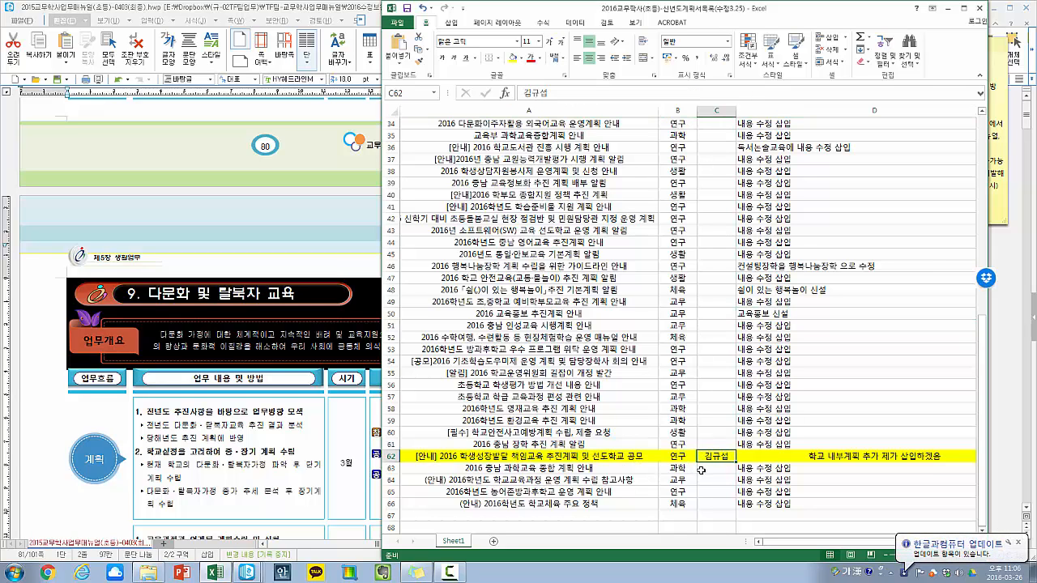
drag(496, 457, 780, 467)
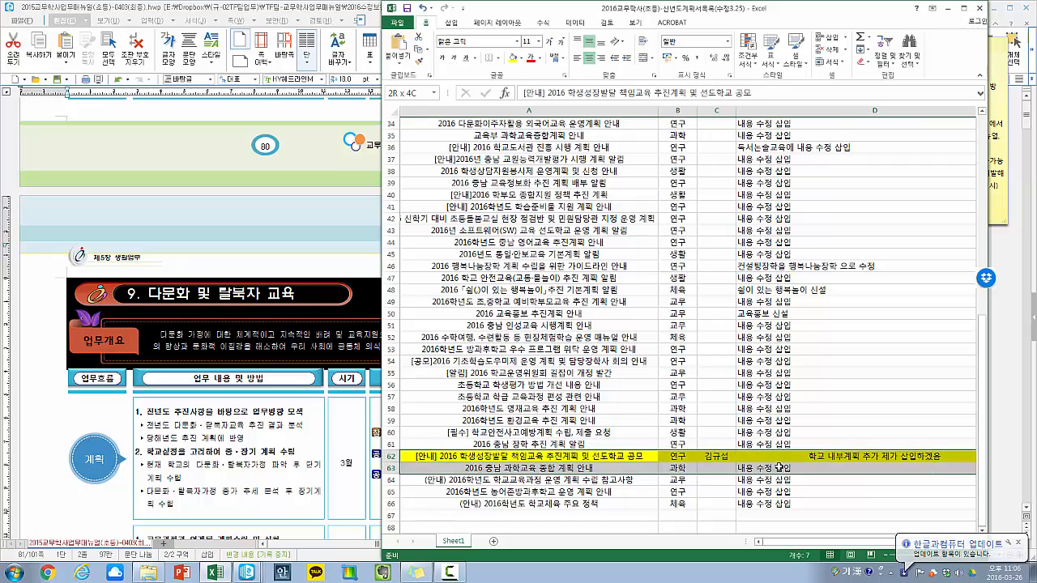
click(779, 469)
- Return to the start of the plan list and review the manual's 진로·상담교육 section and the preceding 통일안보(독도) and 계기교육 pages against it
scroll(604, 435, up, 7)
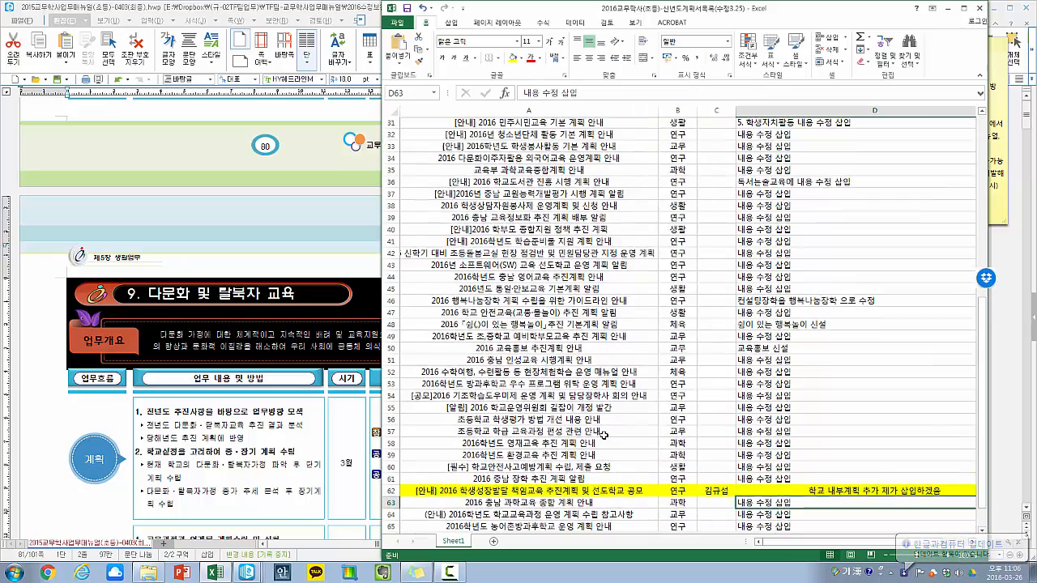
scroll(604, 435, up, 4)
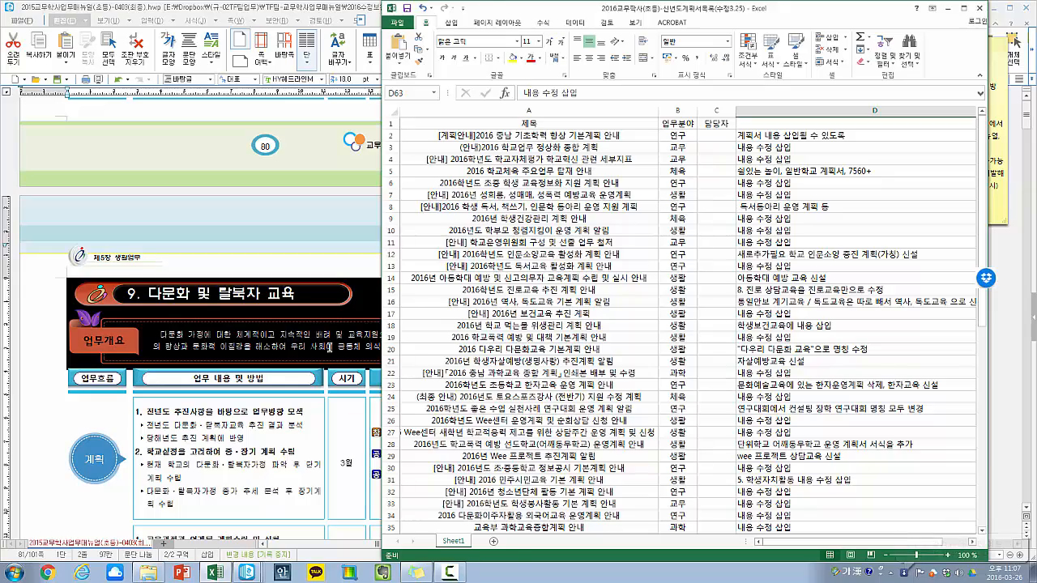
click(333, 351)
scroll(265, 381, up, 3)
scroll(263, 391, up, 10)
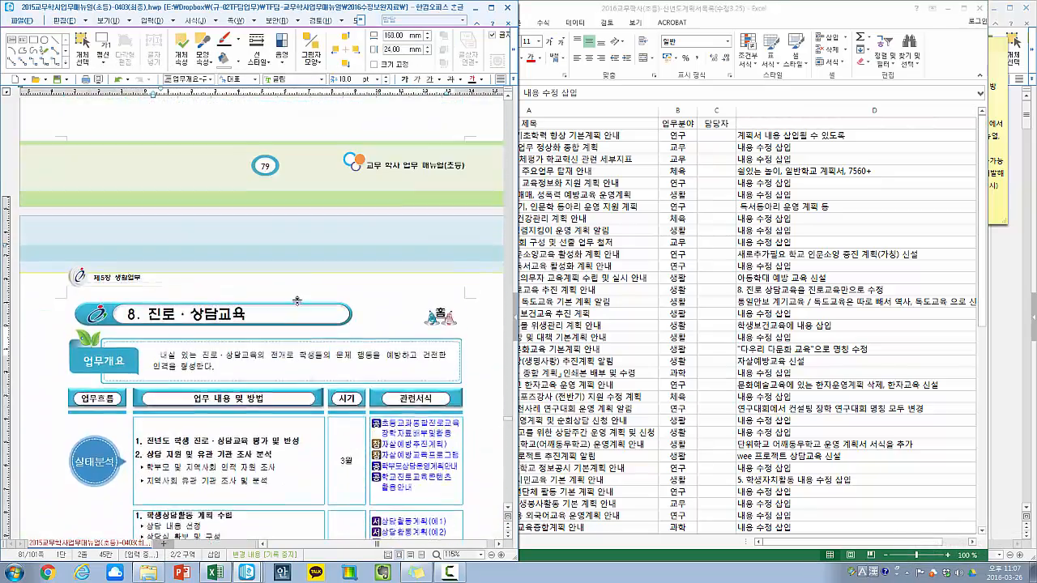
click(754, 193)
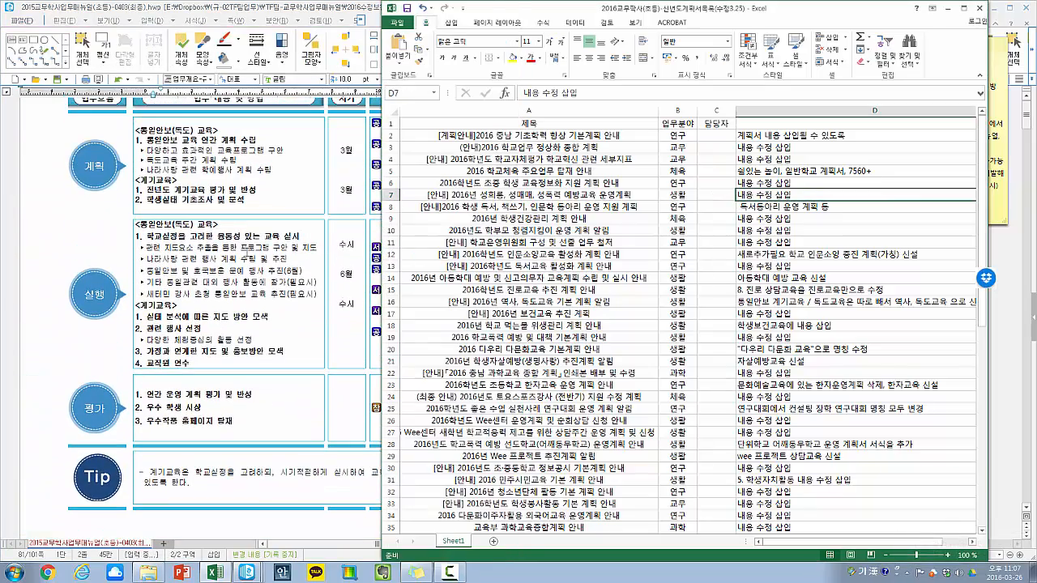
click(246, 253)
- Switch to the file explorer and open the 2016수정보완자료 folder inside TF팀-교무학사업무매뉴얼
click(149, 573)
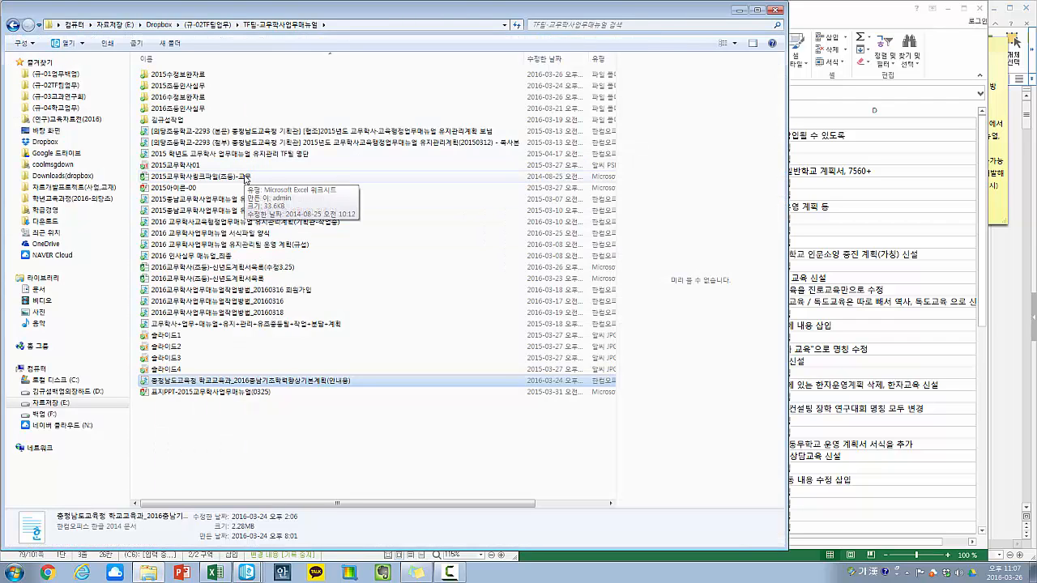
double_click(235, 98)
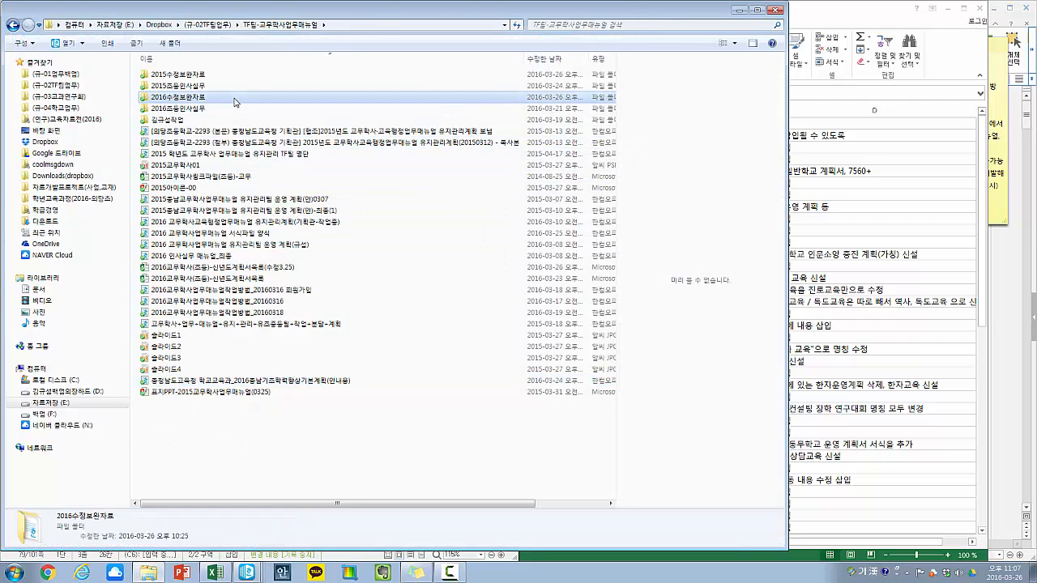
- Check the contents of the 2015초등인사실무 folder with the name column widened to fit, and return to the parent folder
click(285, 25)
double_click(258, 86)
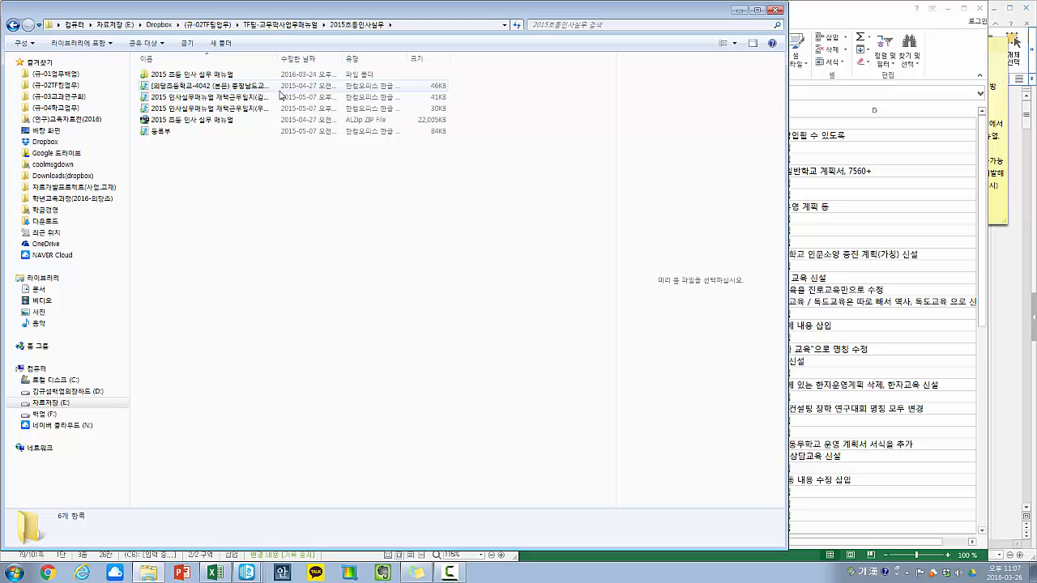
drag(334, 58, 278, 59)
double_click(277, 58)
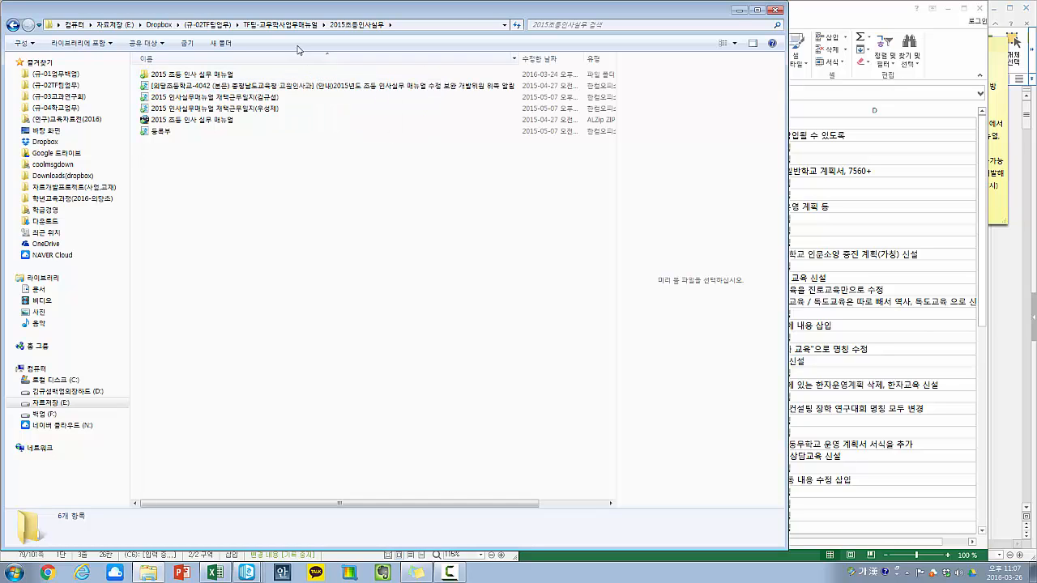
click(293, 27)
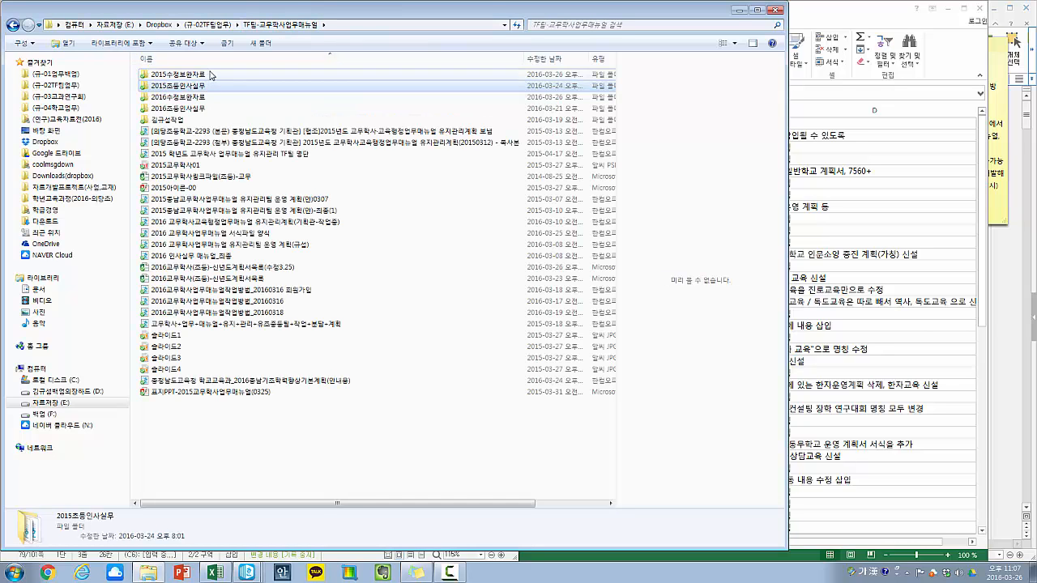
- Open the 2015수정보완자료 folder, review the document 2015 수정보완분석 목록 to its end, and close it
double_click(204, 73)
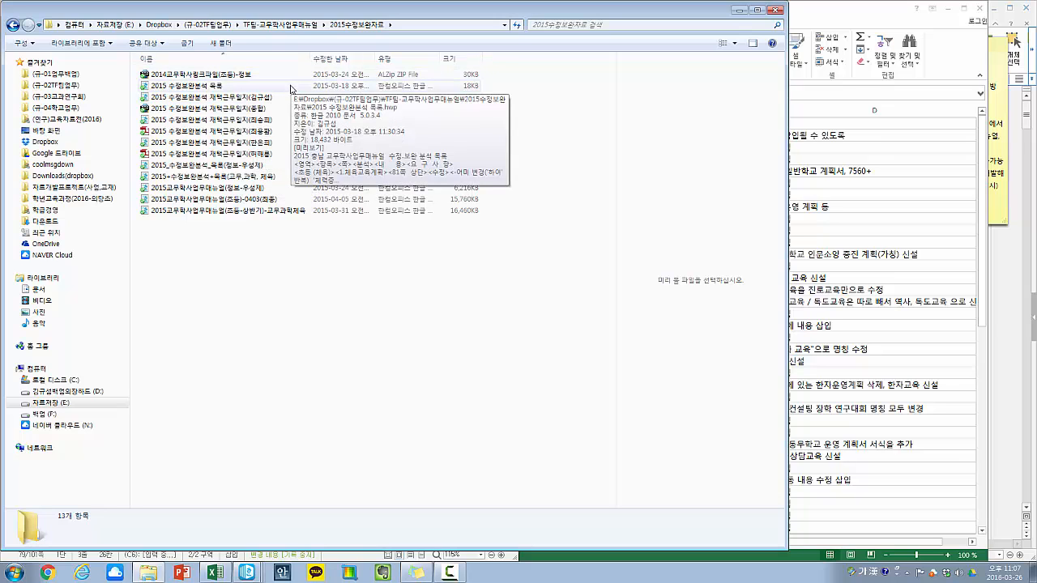
double_click(291, 86)
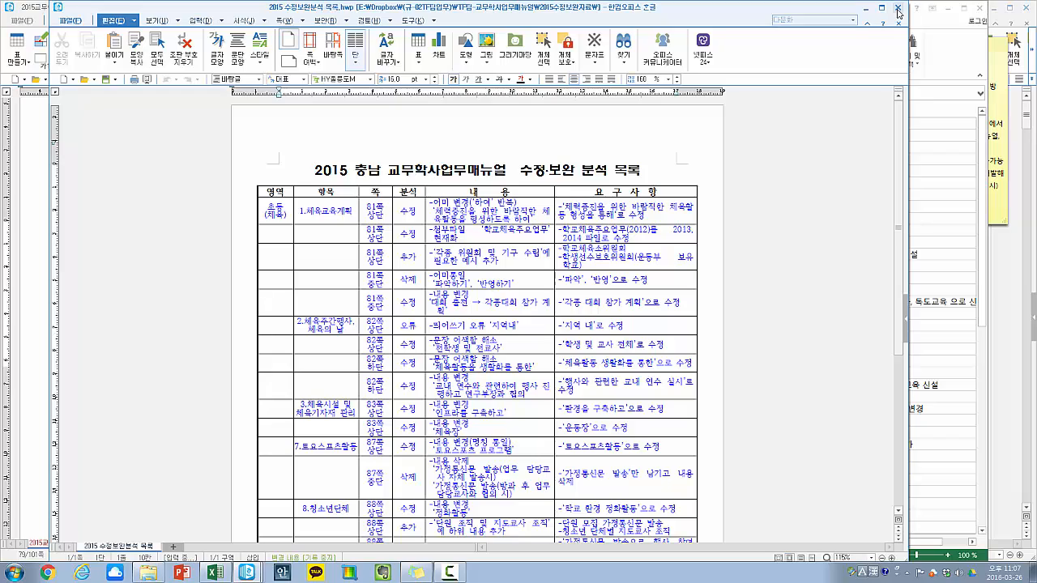
scroll(901, 121, down, 5)
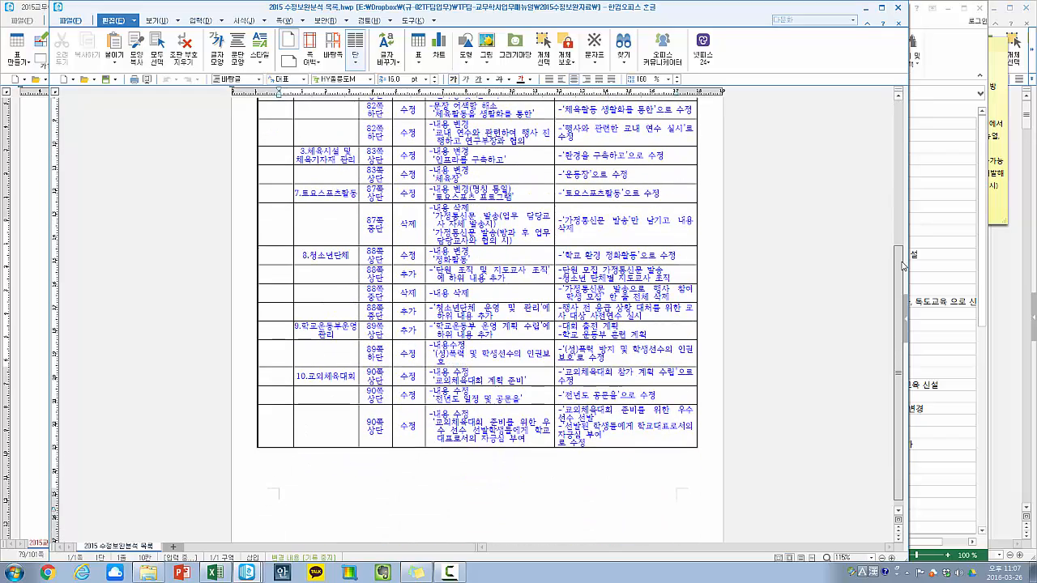
click(898, 11)
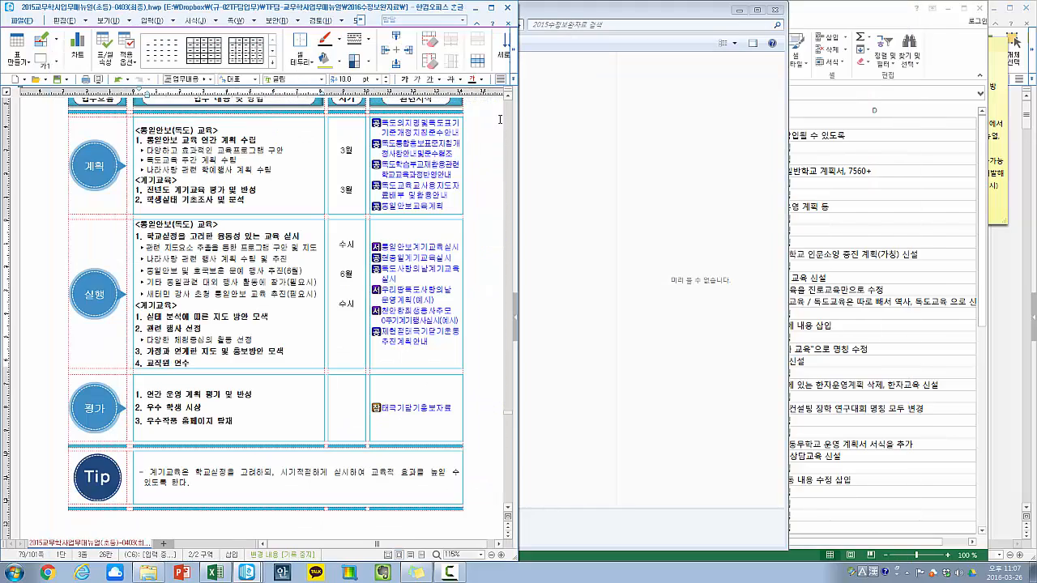
- Move the file window clear of the open manual document and search the manual for 소프트웨어 up to its table-of-contents entry
click(589, 104)
drag(260, 12, 527, 21)
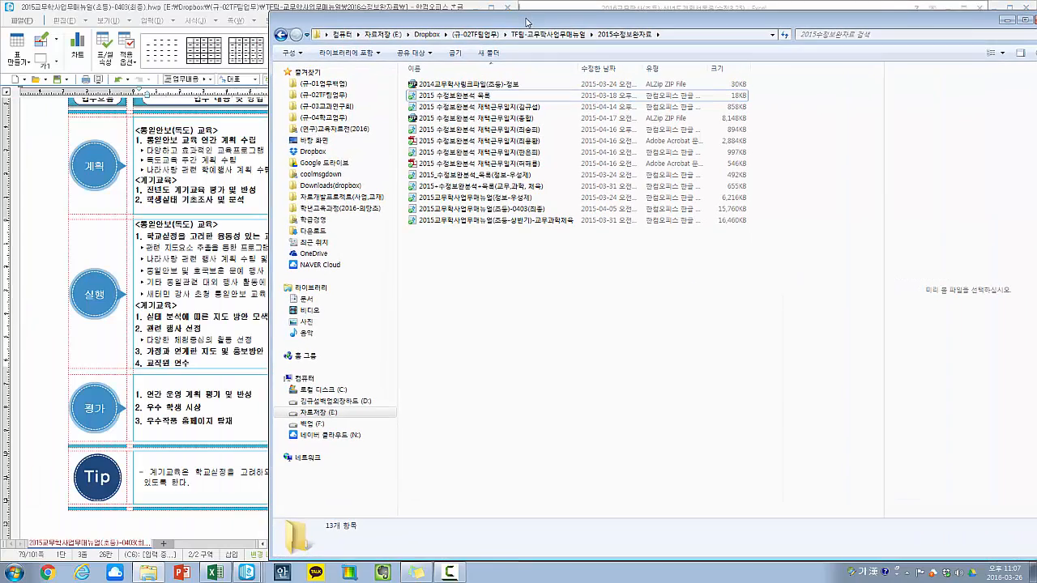
click(212, 165)
scroll(235, 235, up, 3)
click(239, 284)
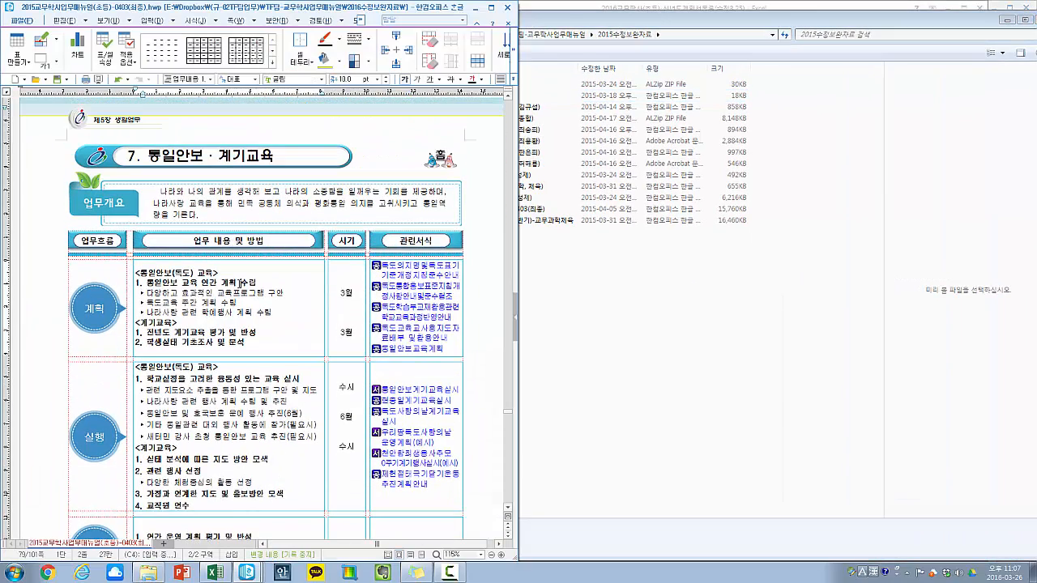
key(ctrl+f)
text(ㅅ)
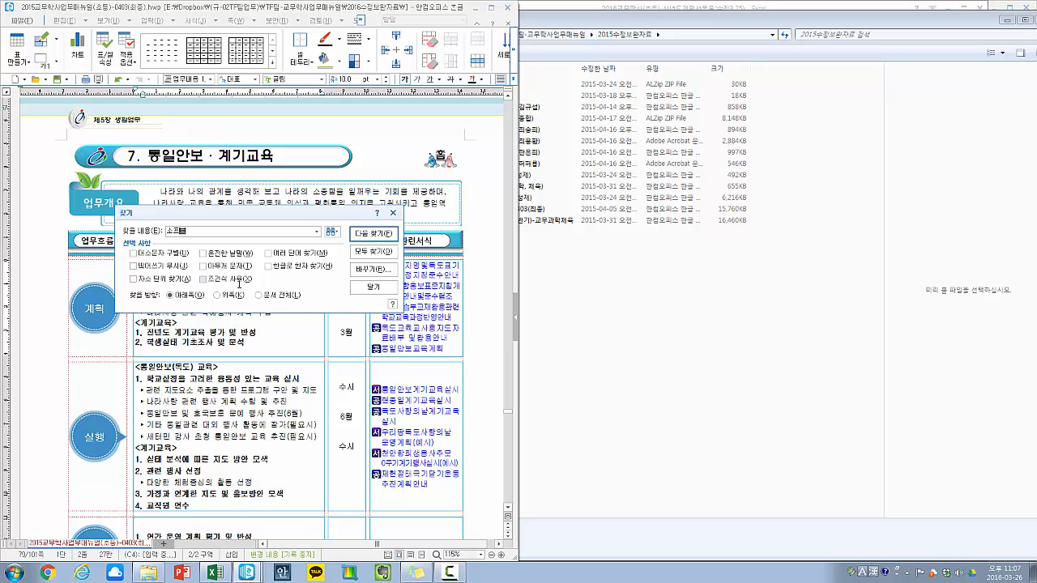
text(프트웨어)
key(Return)
key(Return)
key(Escape)
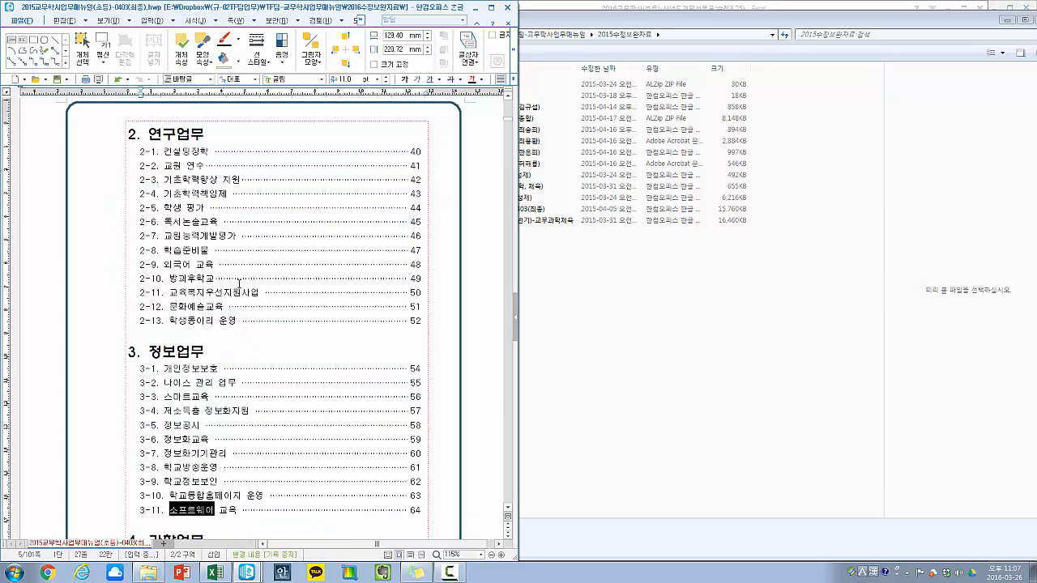
- Highlight the contents entry 3-11 소프트웨어 교육 and go to page 64 of the manual
triple_click(233, 510)
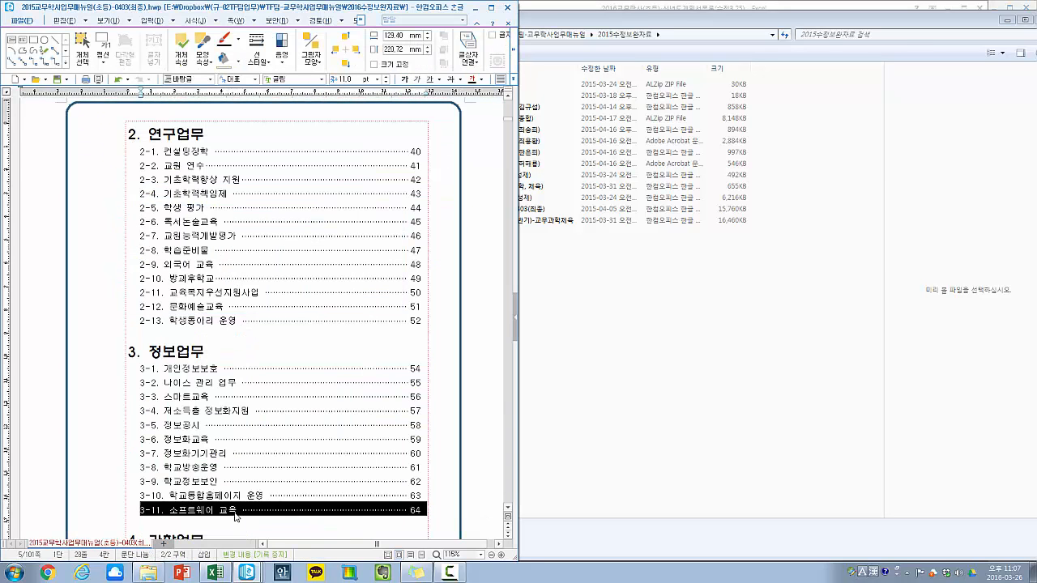
click(262, 520)
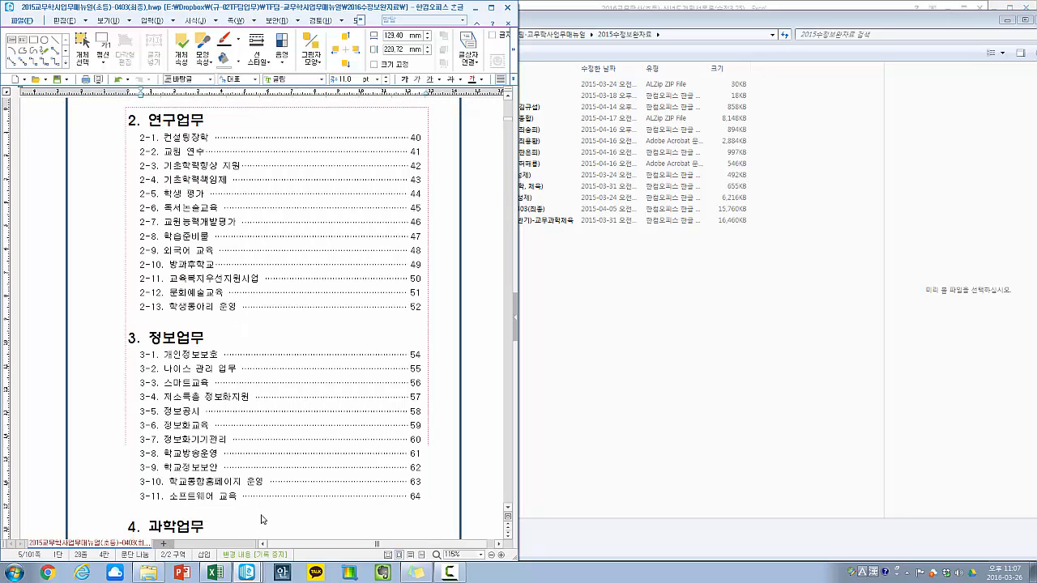
key(alt+g)
text(64)
key(Return)
scroll(229, 357, down, 1)
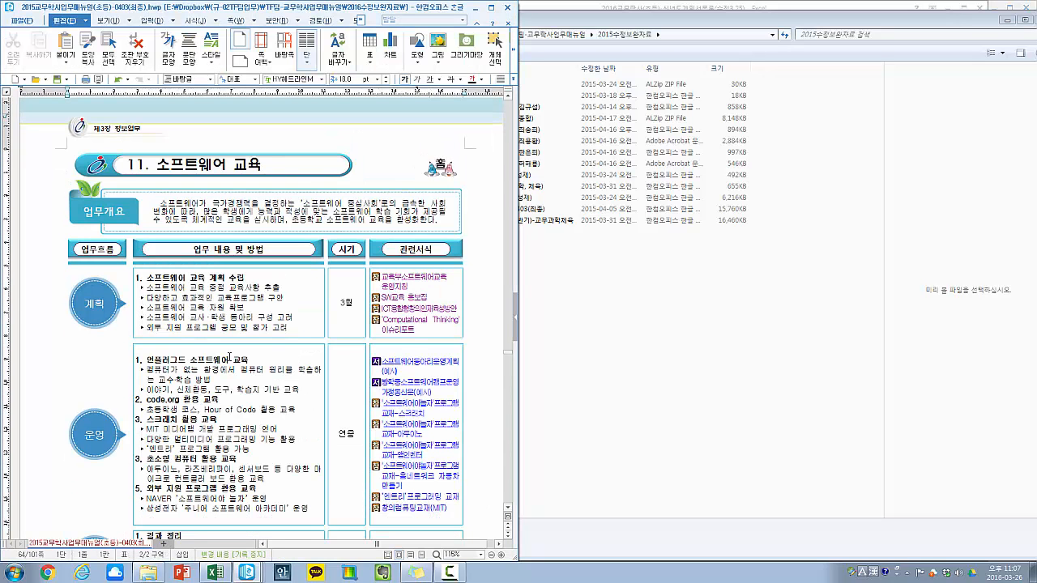
- Examine the overview, planning, operation and wrap-up sections of the 소프트웨어 교육 page
drag(52, 182, 296, 274)
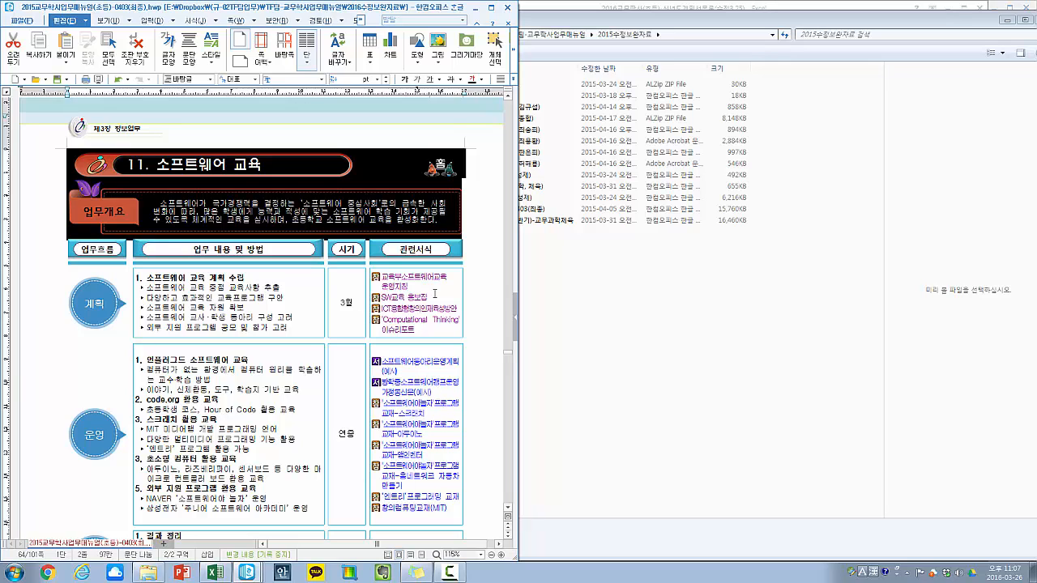
click(271, 330)
scroll(256, 299, down, 1)
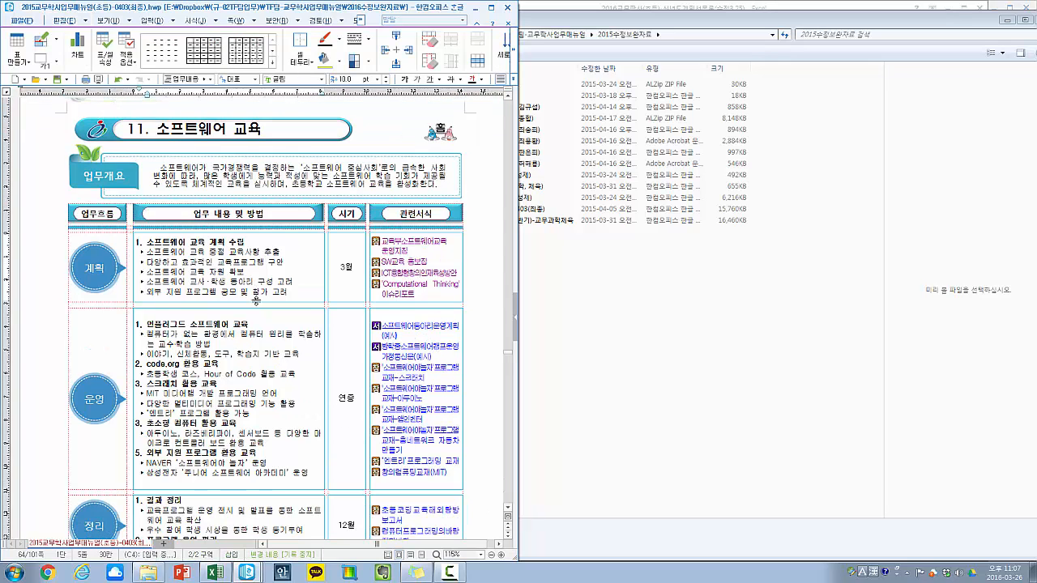
drag(182, 253, 252, 511)
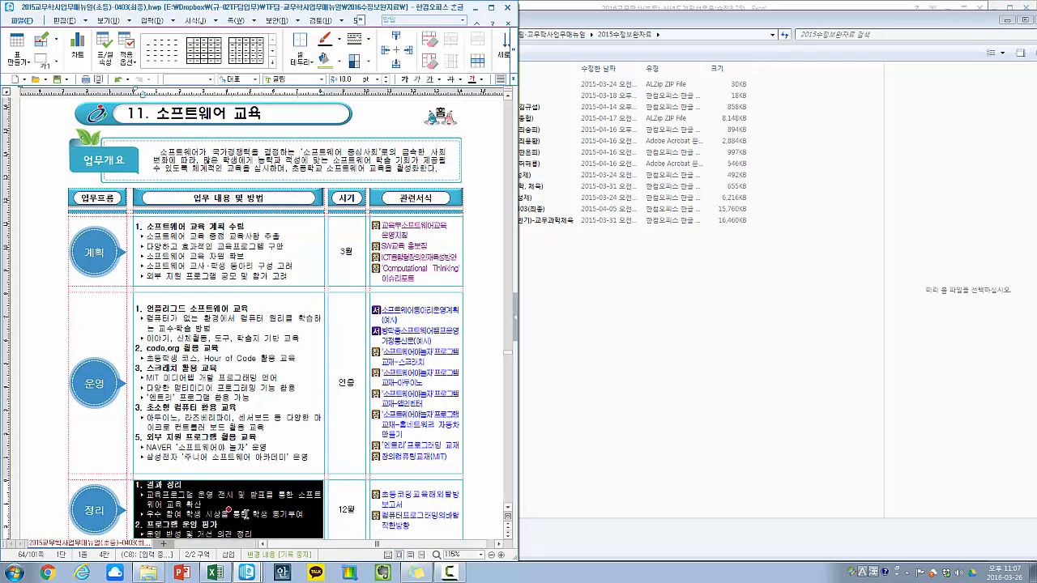
scroll(264, 498, down, 2)
click(265, 499)
scroll(273, 470, up, 2)
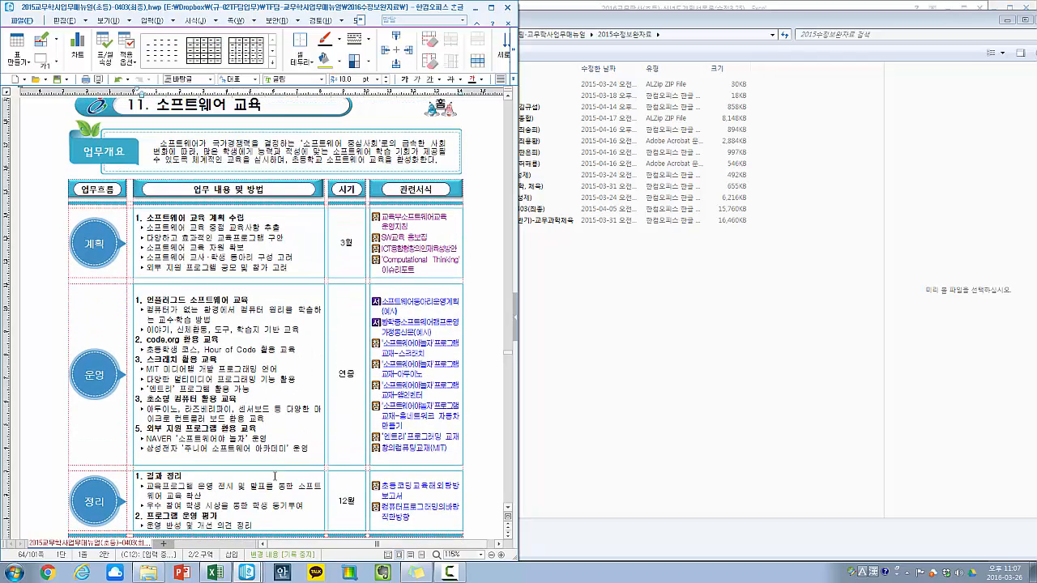
- In the 2015수정보완자료 folder, rename the 교무,과학, 체육 list file as 2015_수정보완분석+목록(교무,과학, 체육)
click(638, 320)
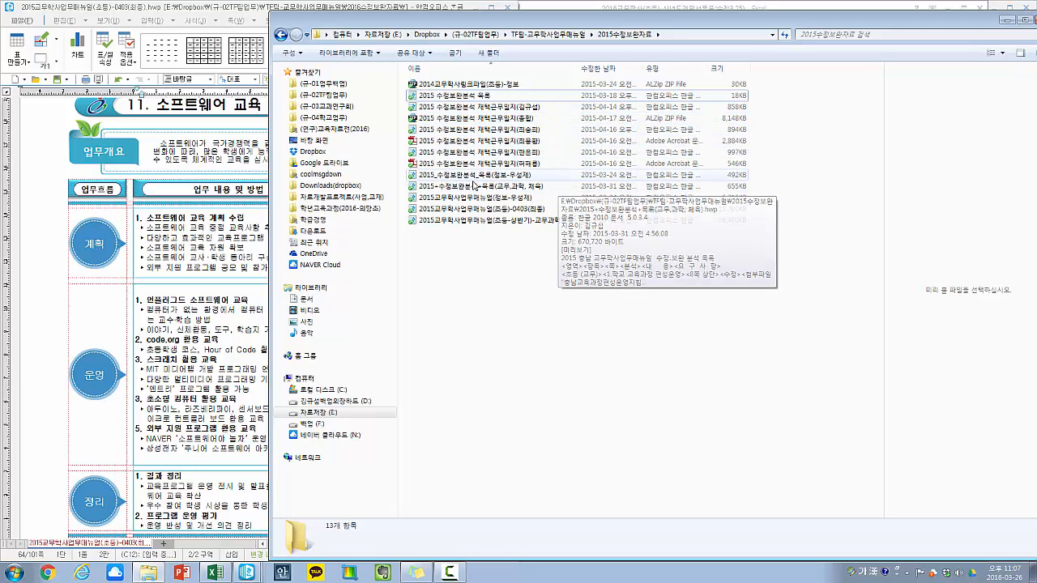
click(557, 188)
key(BackSpace)
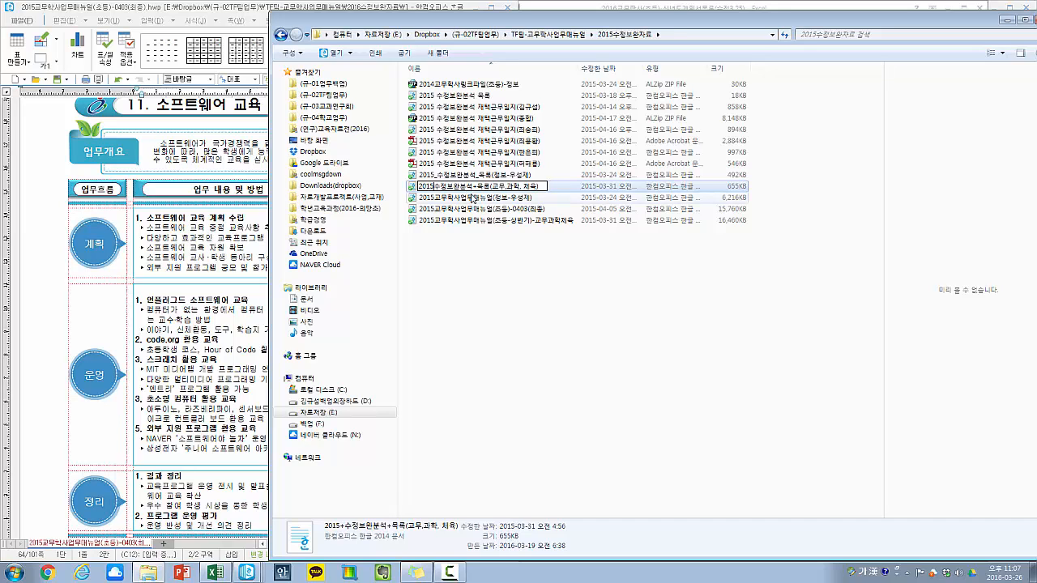
text(_)
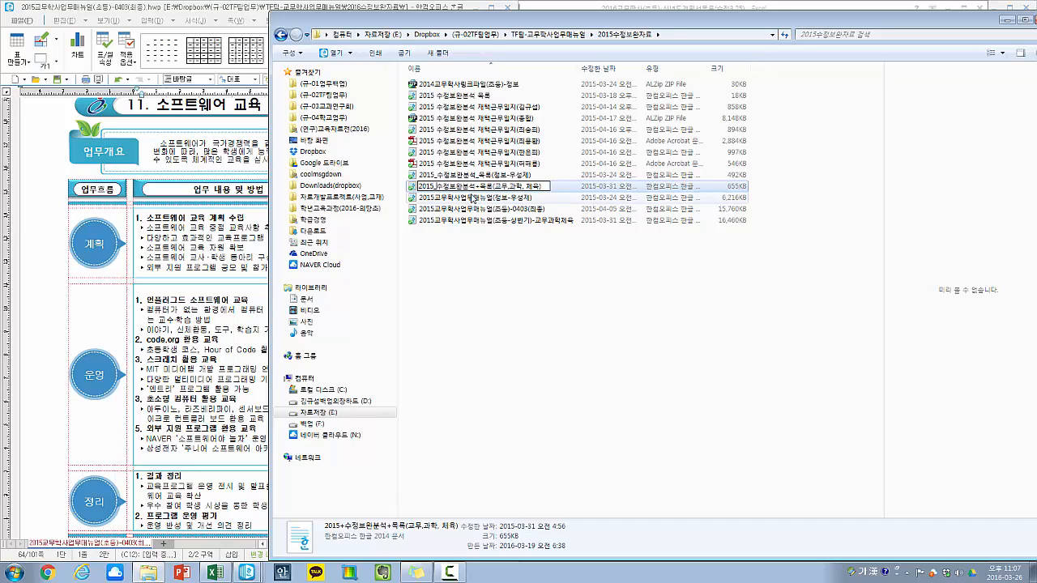
key(Return)
- Copy the 정보 list file and the 교무,과학, 체육 list file into the 2016수정보완자료 folder
click(478, 175)
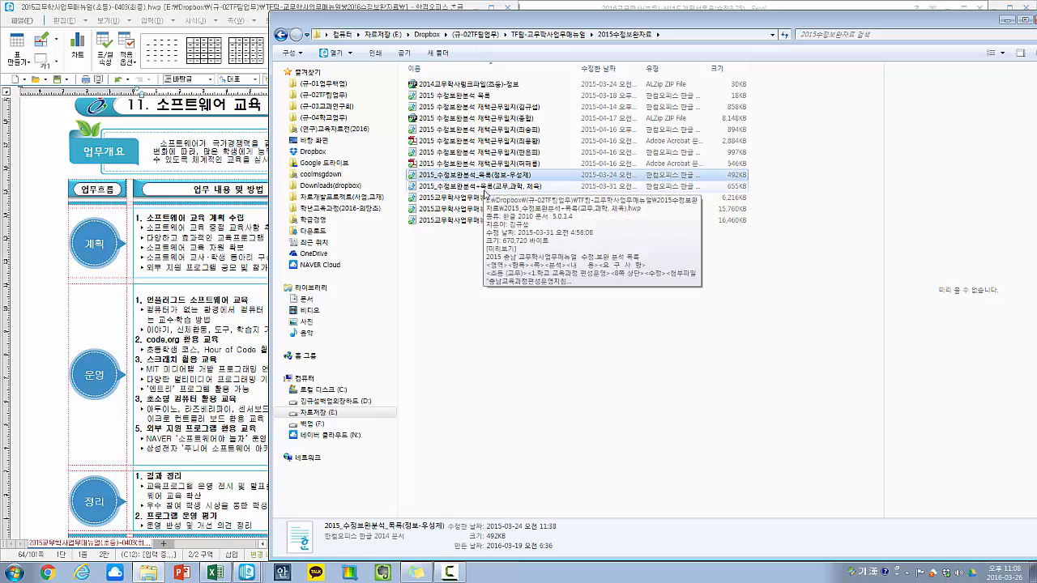
shift+click(503, 188)
click(551, 34)
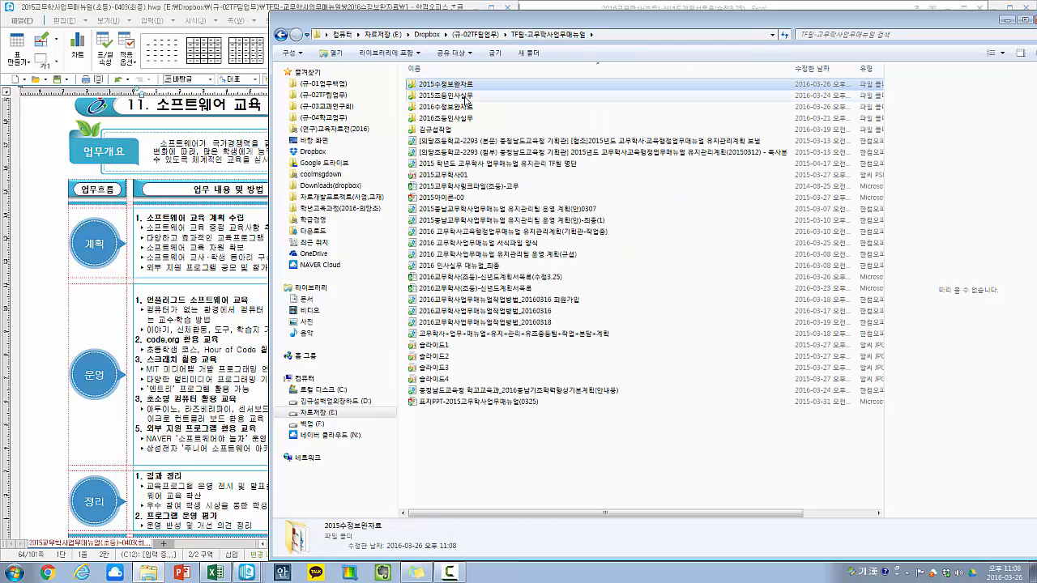
double_click(469, 107)
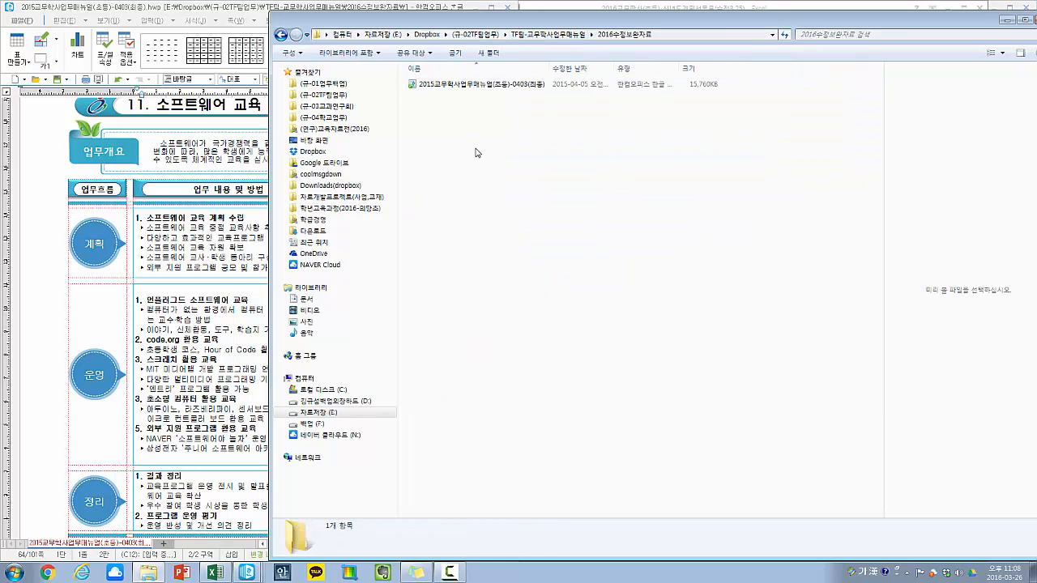
key(ctrl+v)
- Rename the copied 교무,과학, 체육 list file as 2015_수정보완분석_목록(교무,과학, 체육)
click(484, 96)
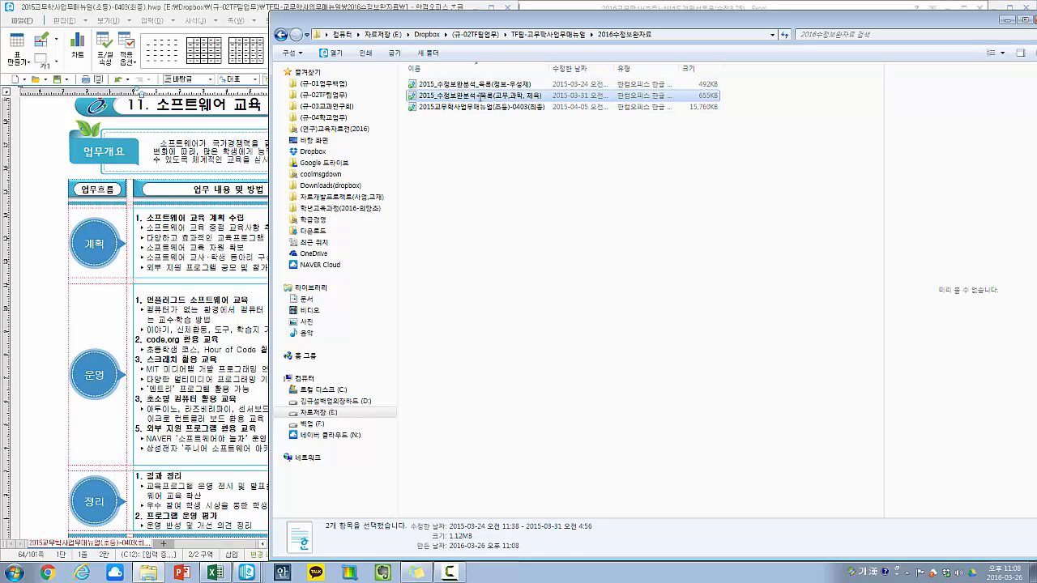
key(BackSpace)
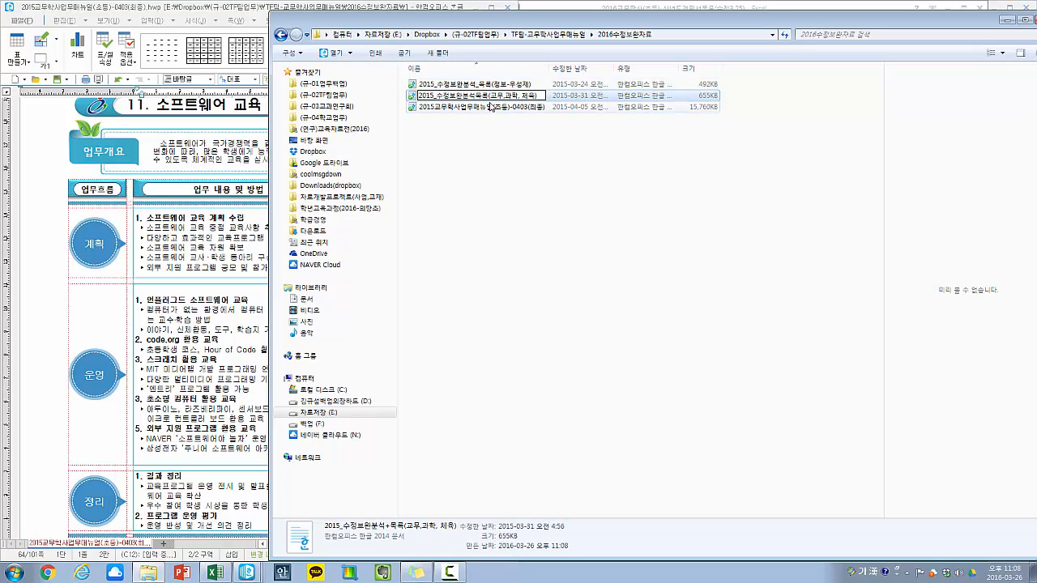
text(_)
key(Return)
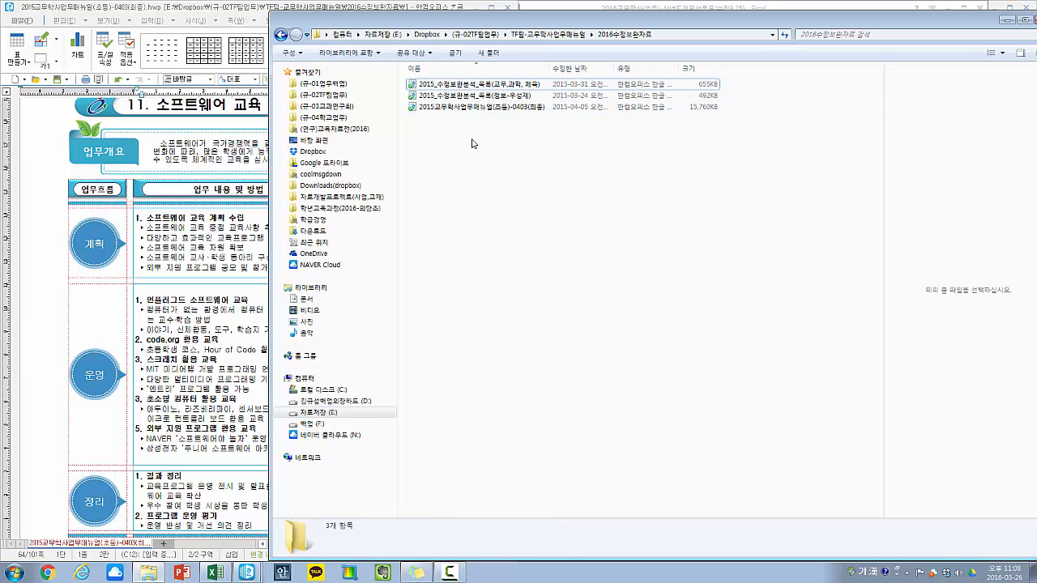
- Duplicate the 교무,과학, 체육 list file in the same folder and name the copy 2016_수정보완분석_목록(업무명-성이름)
key(ctrl+v)
key(F2)
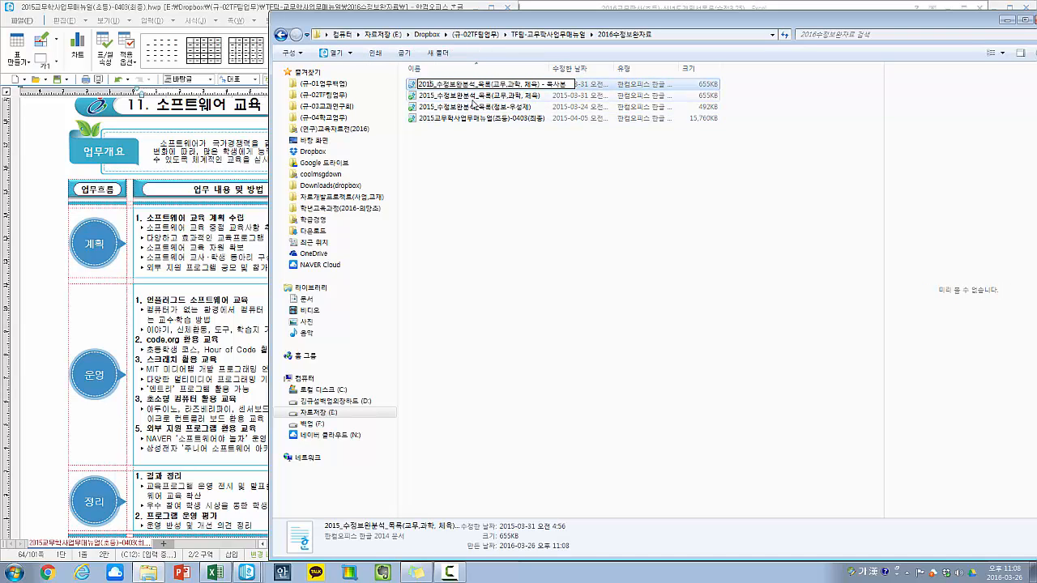
key(BackSpace)
text(6)
key(Delete)
key(Delete)
key(Delete)
key(Delete)
key(Delete)
key(Delete)
key(Delete)
key(Delete)
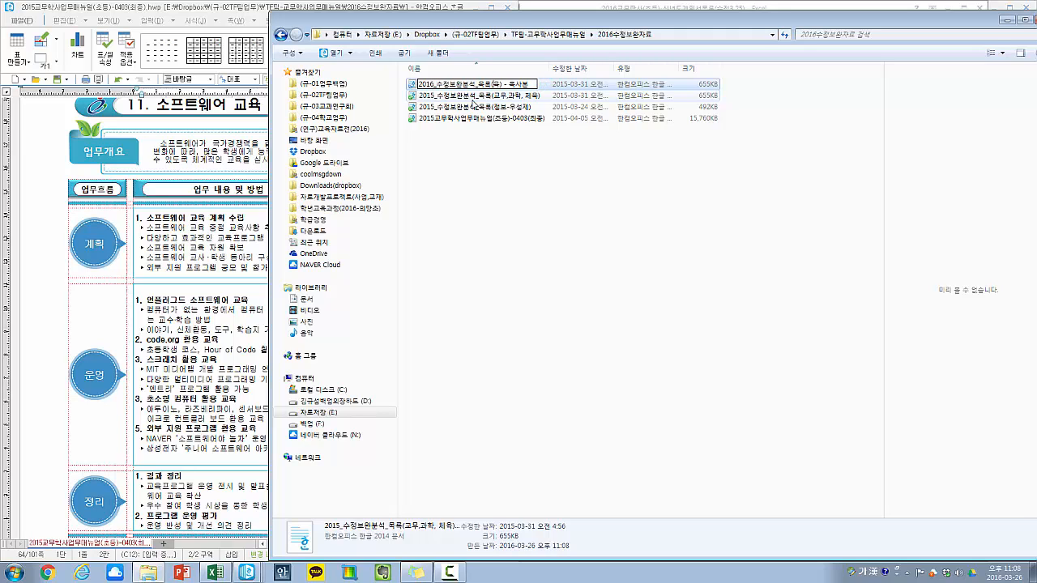
text(업무)
key(Delete)
text(흐)
key(Delete)
key(Delete)
key(Delete)
key(Delete)
key(Delete)
text(-성이름)
key(Return)
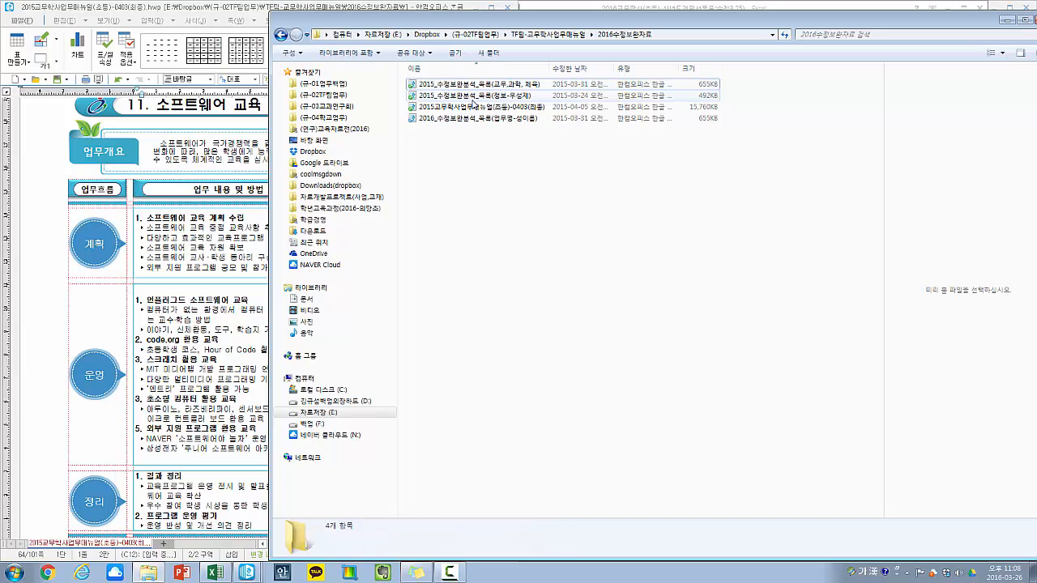
- Open the 2016_수정보완분석_목록(업무명-성이름) document from the 2016수정보완자료 folder
click(491, 96)
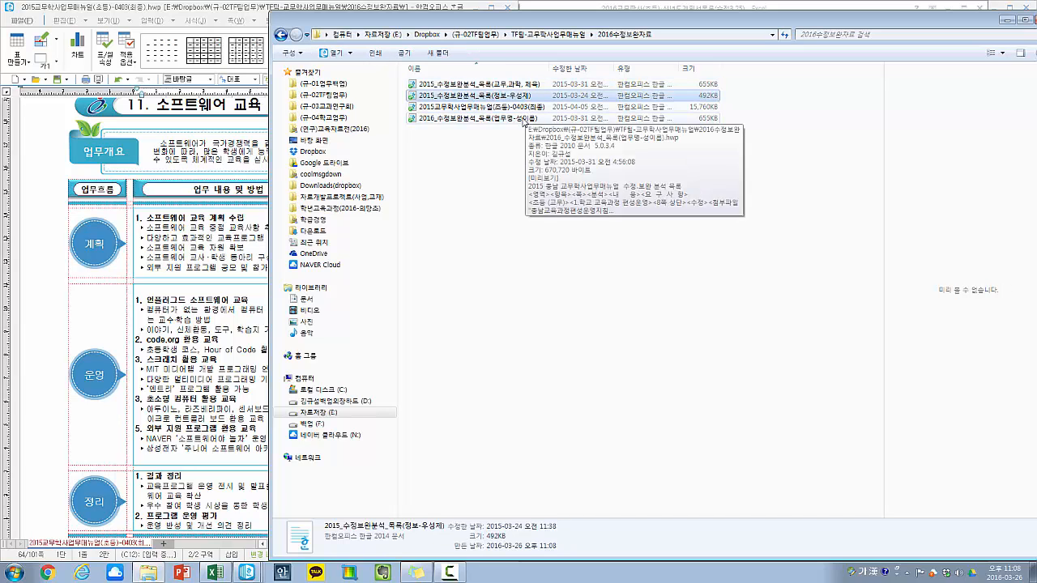
click(522, 119)
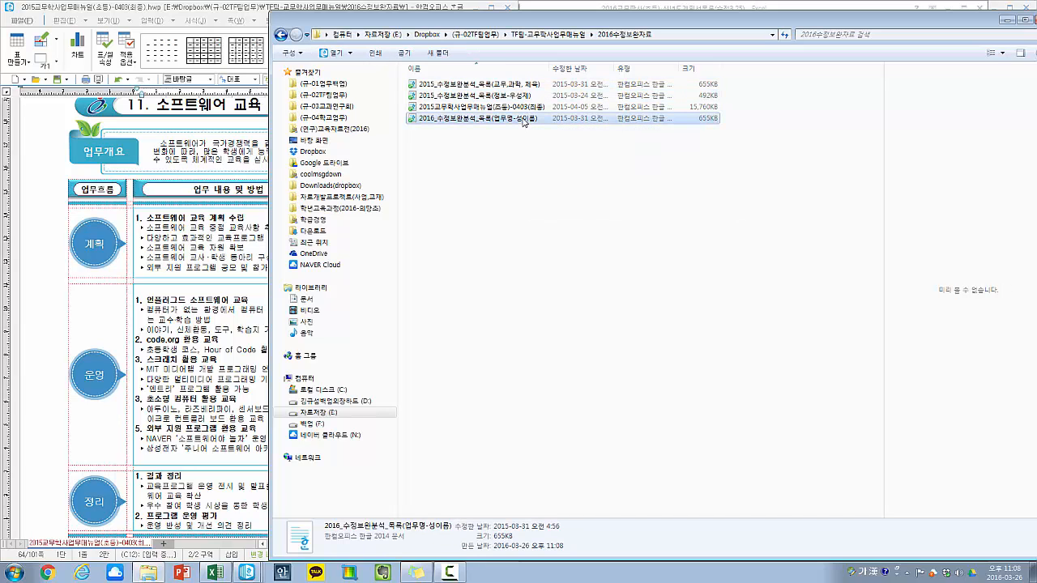
double_click(459, 119)
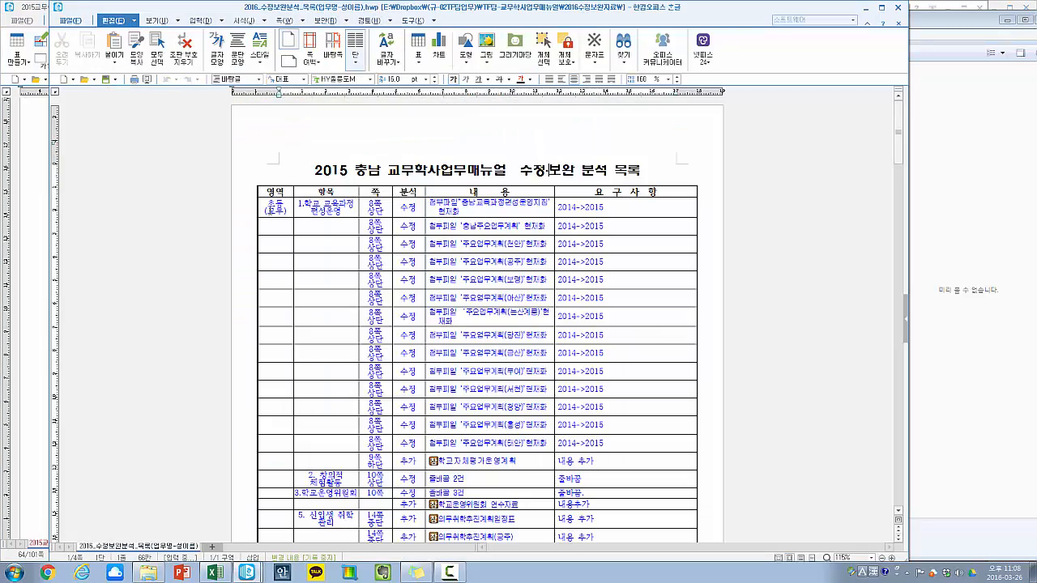
- Select the whole second table, covering the 초등(과학) and 초등(체육) areas, and delete it from the list document
scroll(550, 169, down, 20)
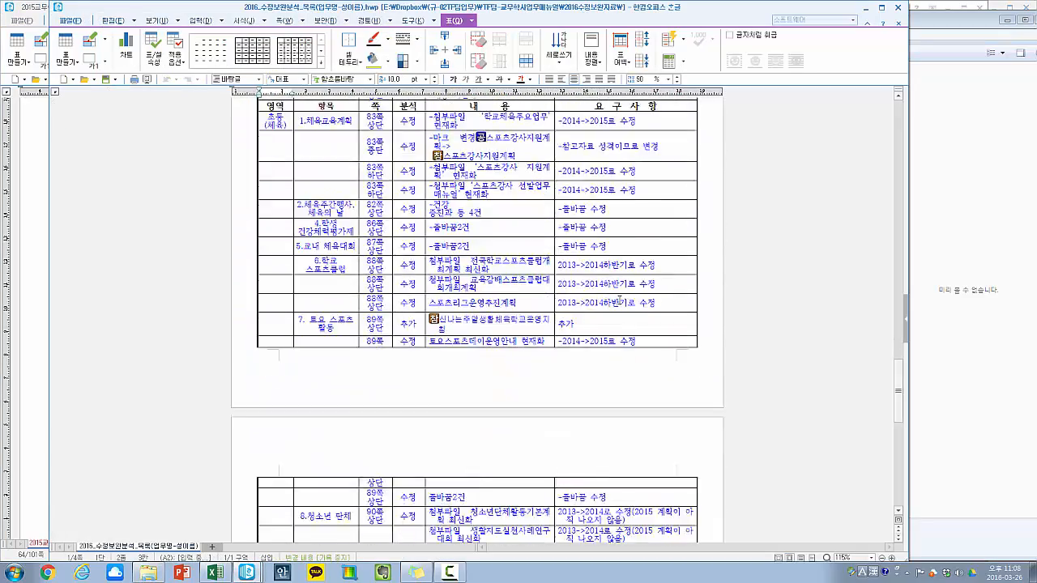
scroll(620, 301, down, 8)
click(601, 330)
key(F5)
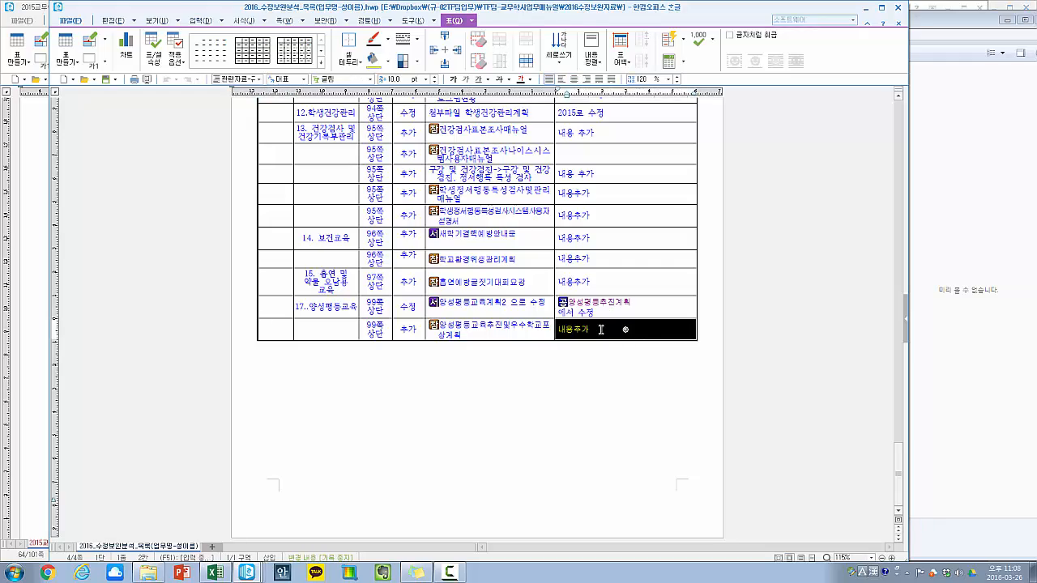
scroll(601, 329, up, 5)
click(205, 273)
scroll(509, 345, down, 4)
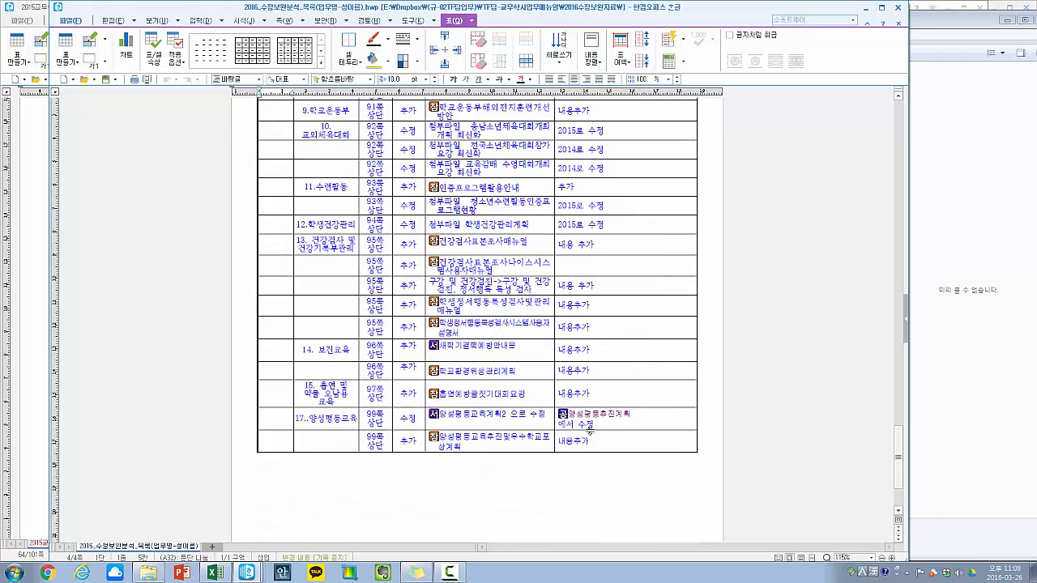
drag(591, 436, 279, 95)
drag(223, 102, 274, 6)
scroll(333, 430, up, 4)
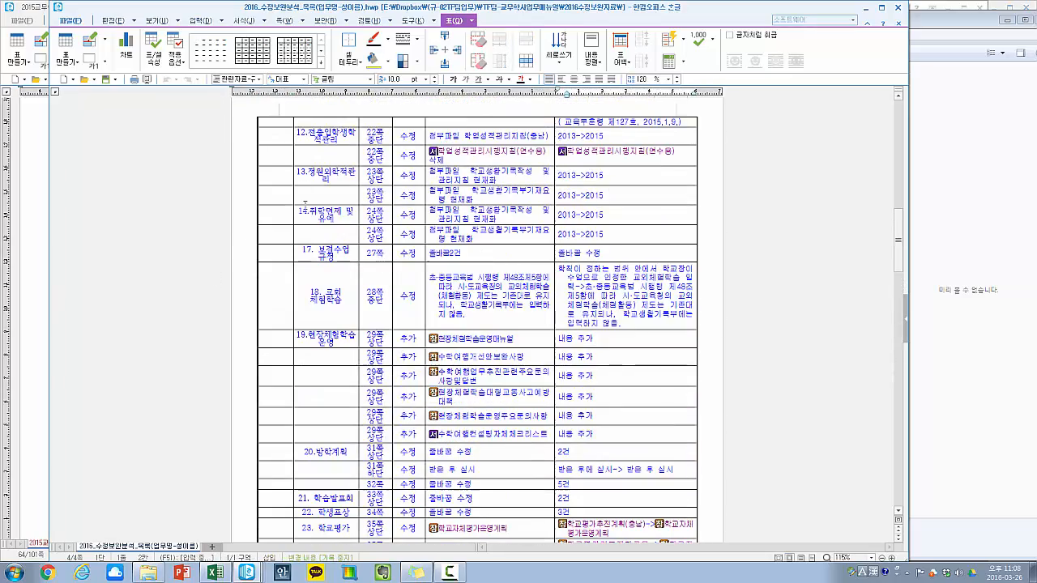
scroll(333, 431, down, 3)
scroll(276, 500, down, 3)
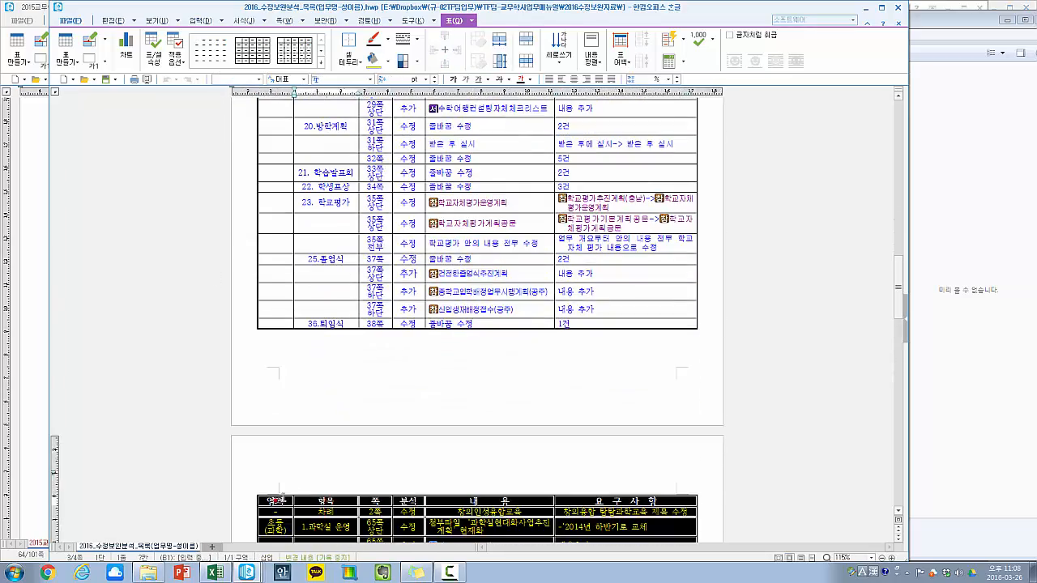
click(280, 497)
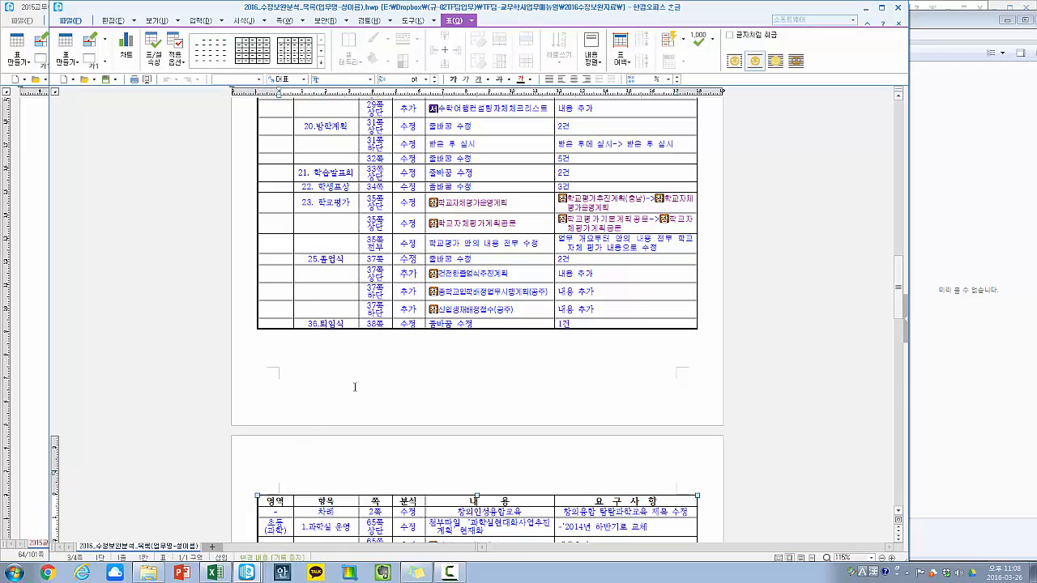
- Clear the contents of all rows below the first 초등(교무) entry in the remaining table, keeping the empty rows
drag(597, 328, 577, 199)
key(Delete)
key(Return)
click(594, 227)
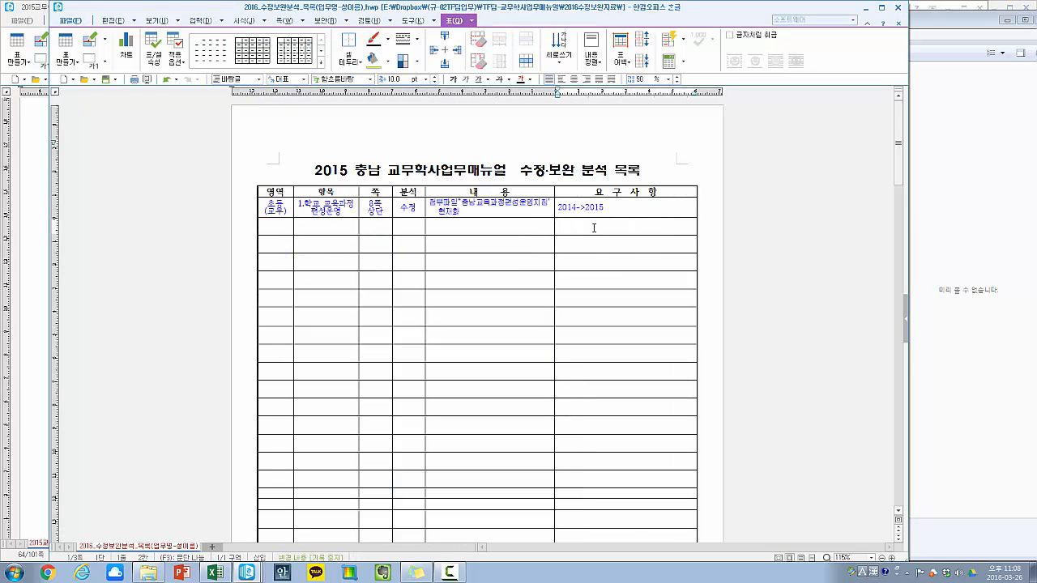
- Change the year in the document title to 2016 so it reads 2016 충남 교무학사업무매뉴얼 수정·보완 분석 목록
click(397, 163)
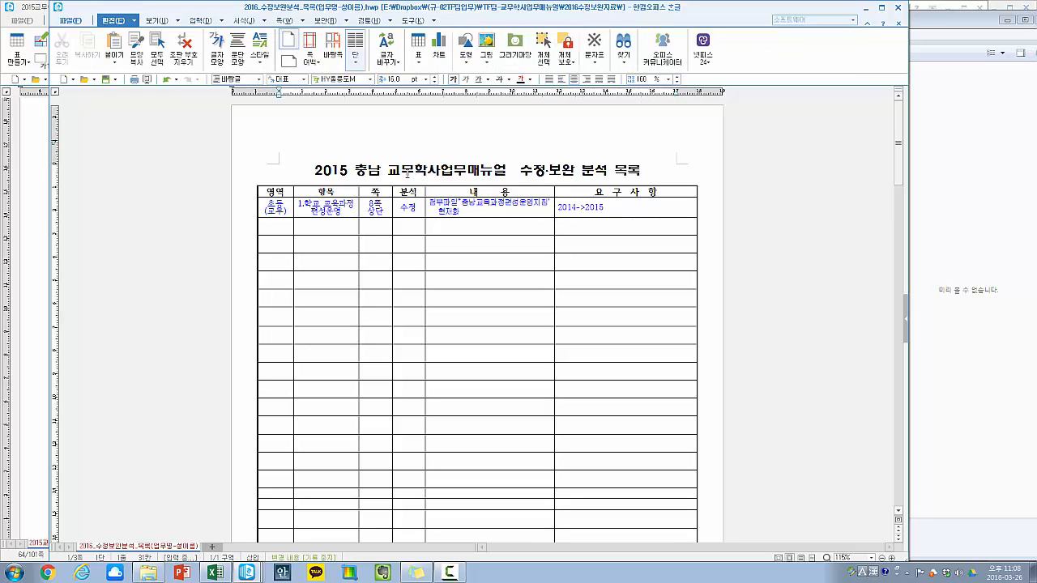
drag(318, 171, 507, 171)
click(370, 171)
key(BackSpace)
text(6)
- Select the table rows below the header and make their row heights uniform
click(275, 210)
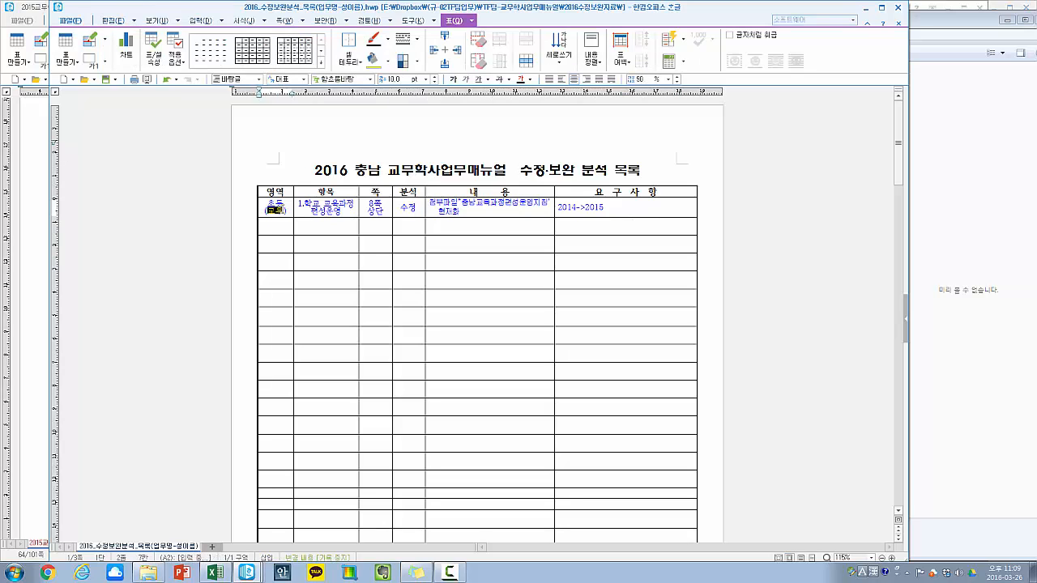
drag(276, 210, 597, 203)
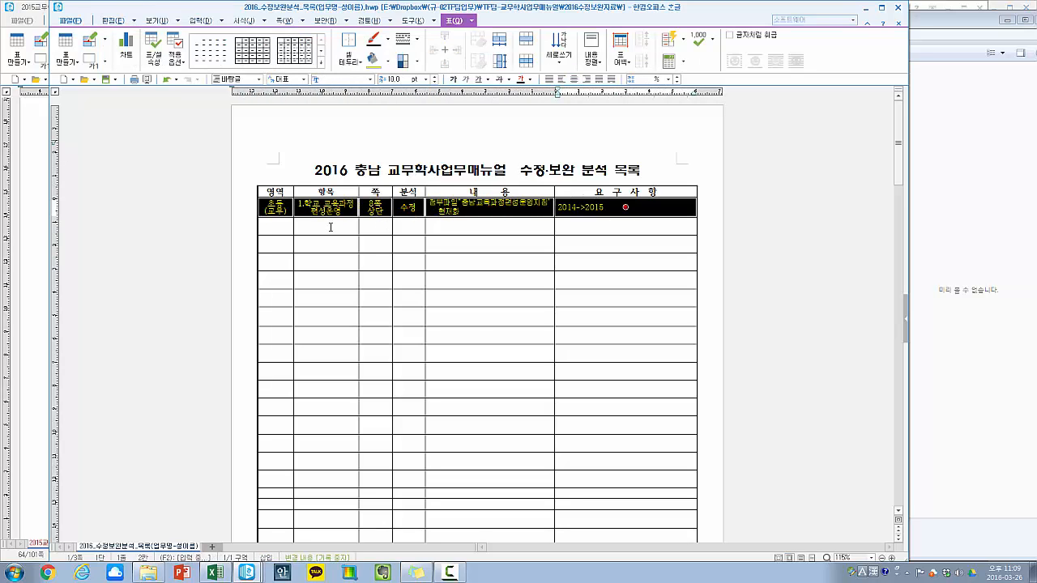
drag(276, 227, 584, 225)
click(592, 226)
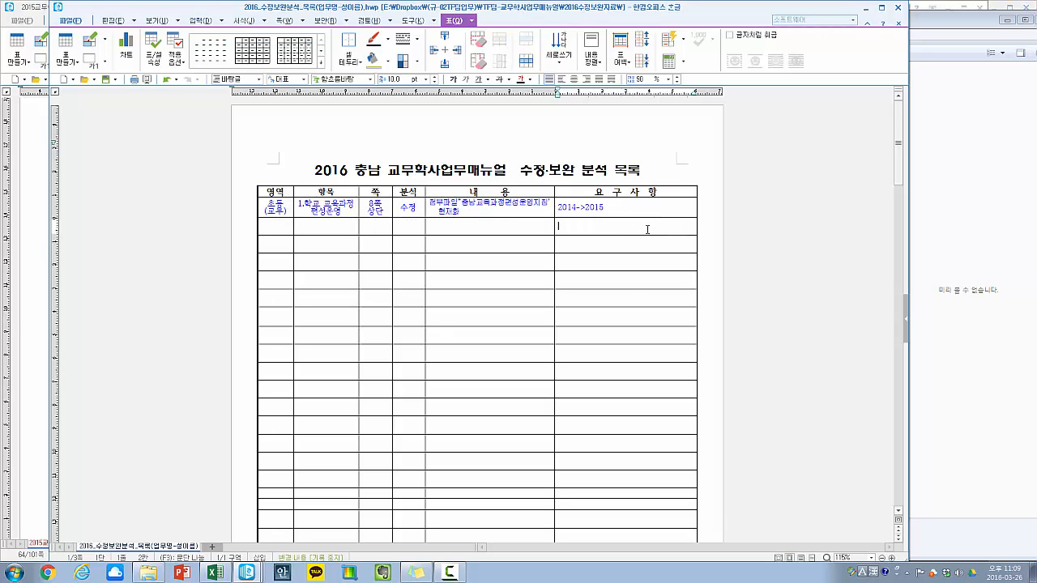
drag(328, 226, 626, 357)
scroll(625, 357, up, 10)
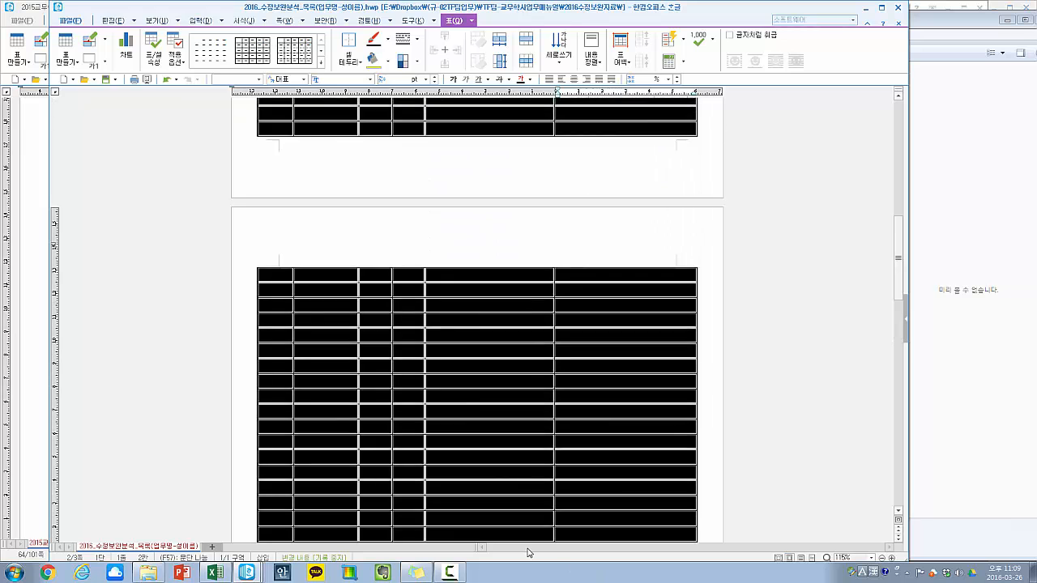
click(436, 155)
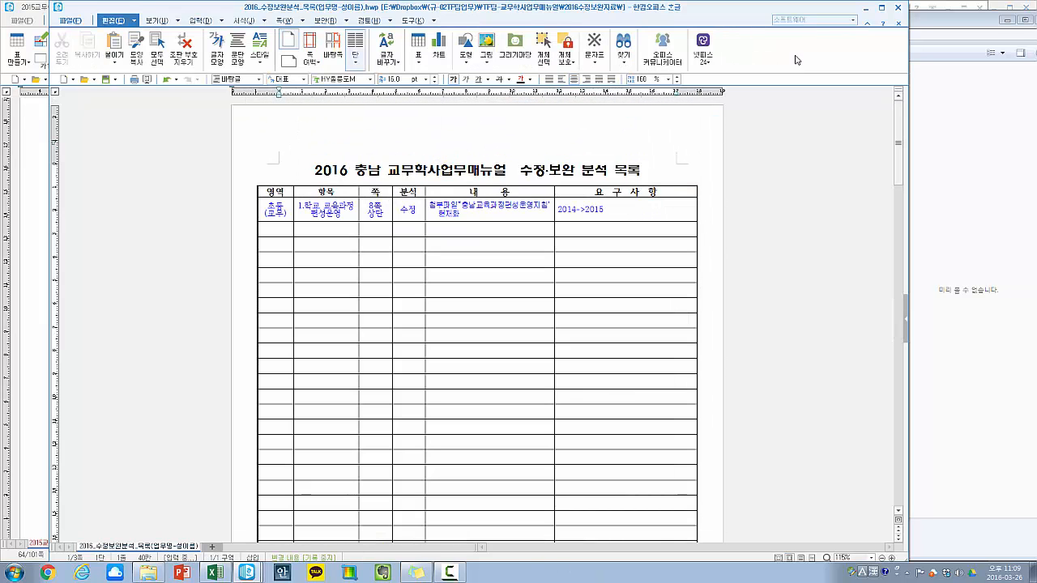
- Save and close the 2016 list document, then reposition the 2016수정보완자료 folder window over the open documents
click(898, 8)
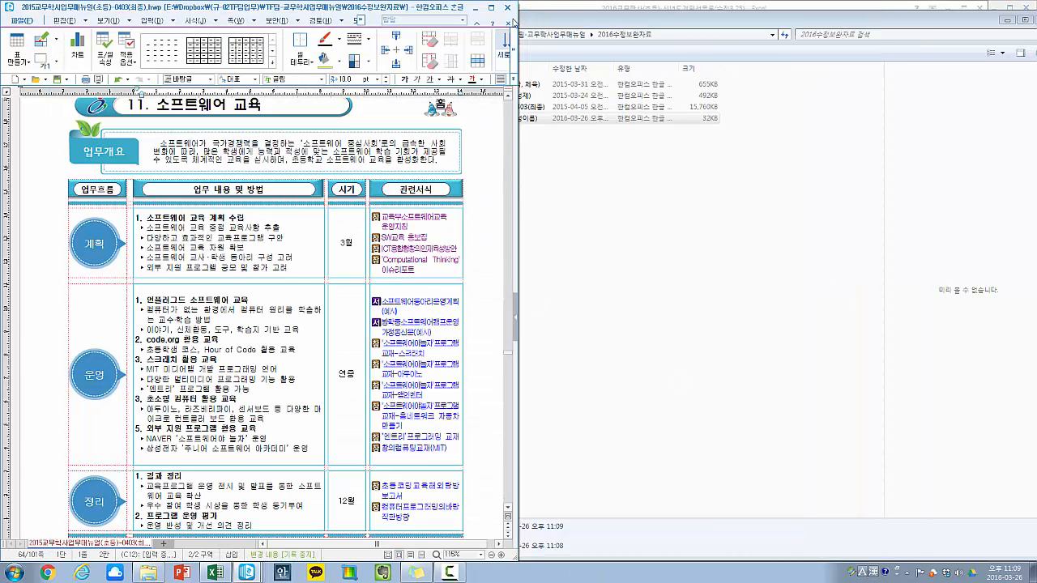
click(607, 196)
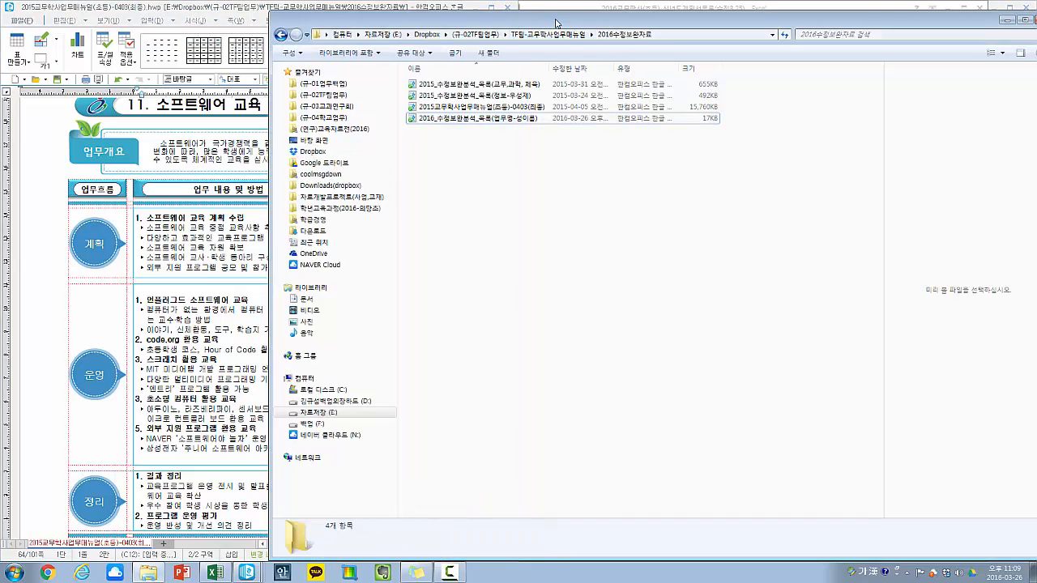
drag(558, 23, 410, 14)
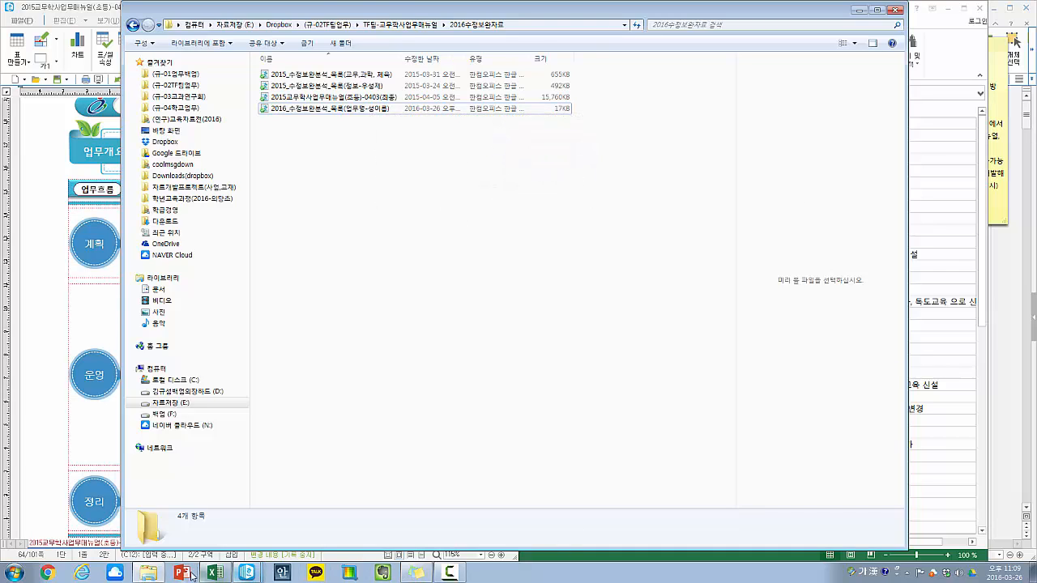
- Examine the 업무 내용 및 방법 and 관련서식 columns on the 소프트웨어 교육 page of the 2015 manual, then return to the folder
mouse_move(248, 573)
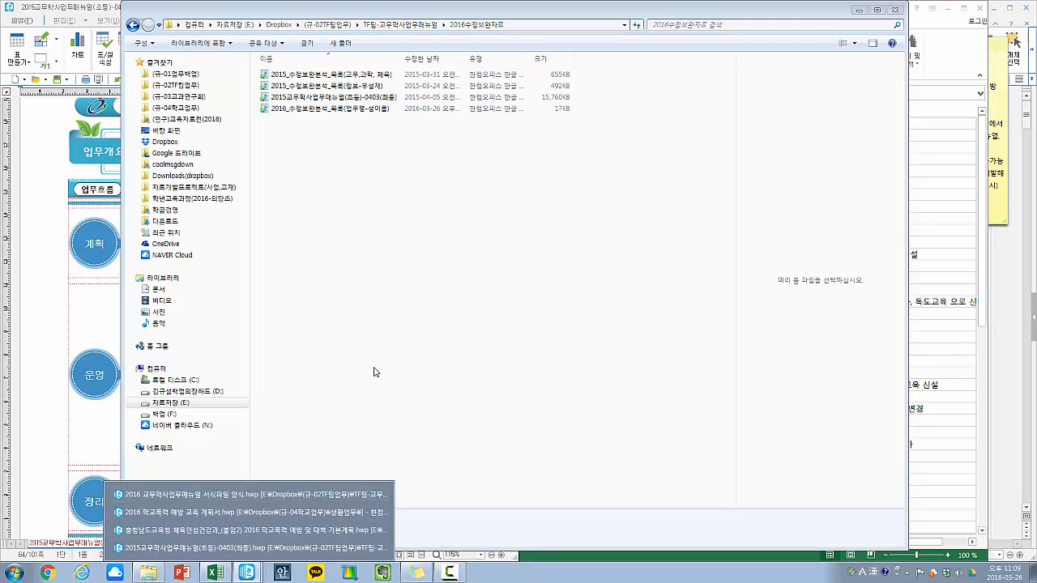
click(72, 308)
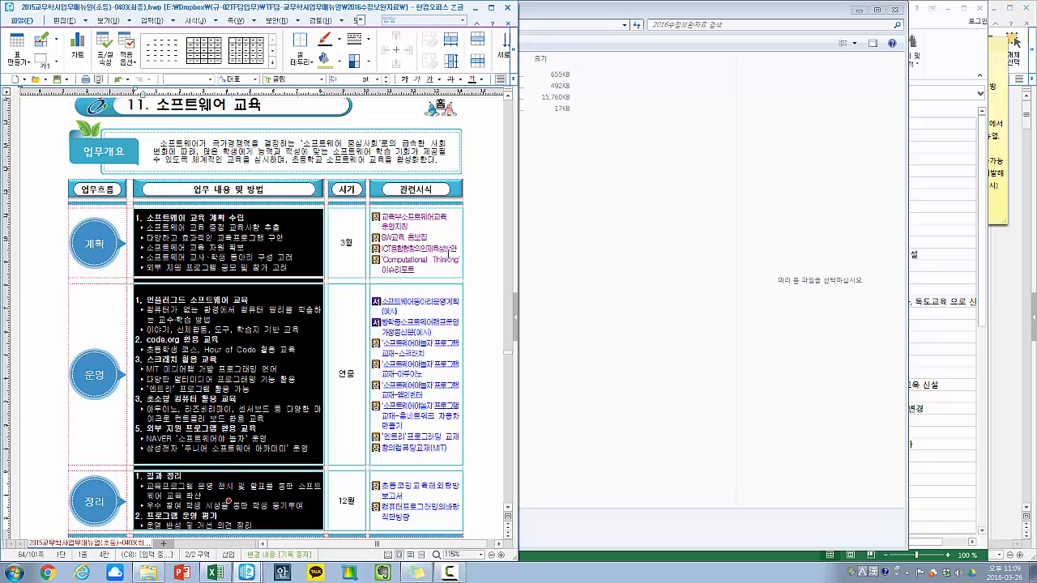
drag(455, 224, 436, 483)
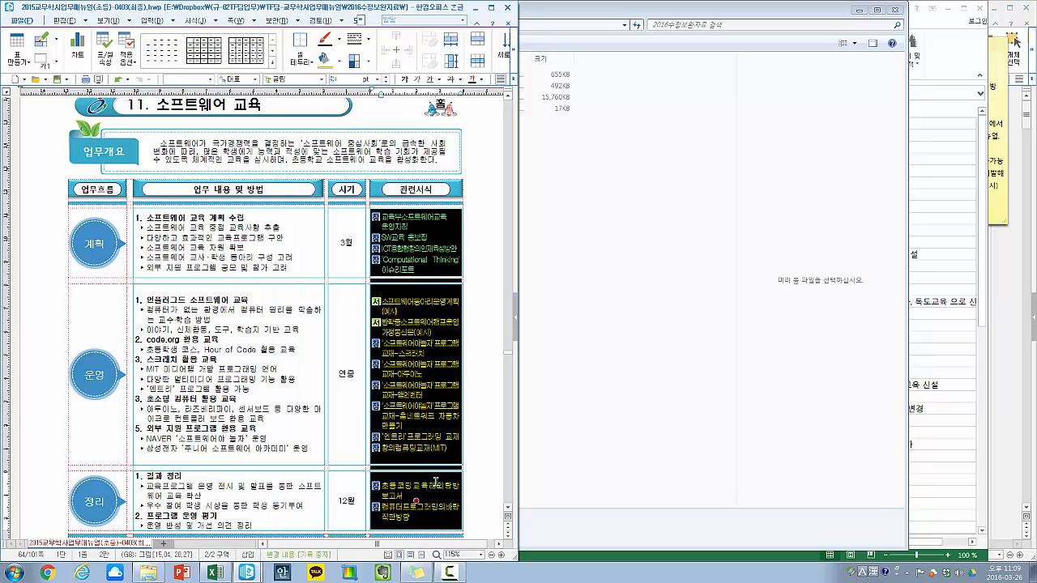
click(657, 135)
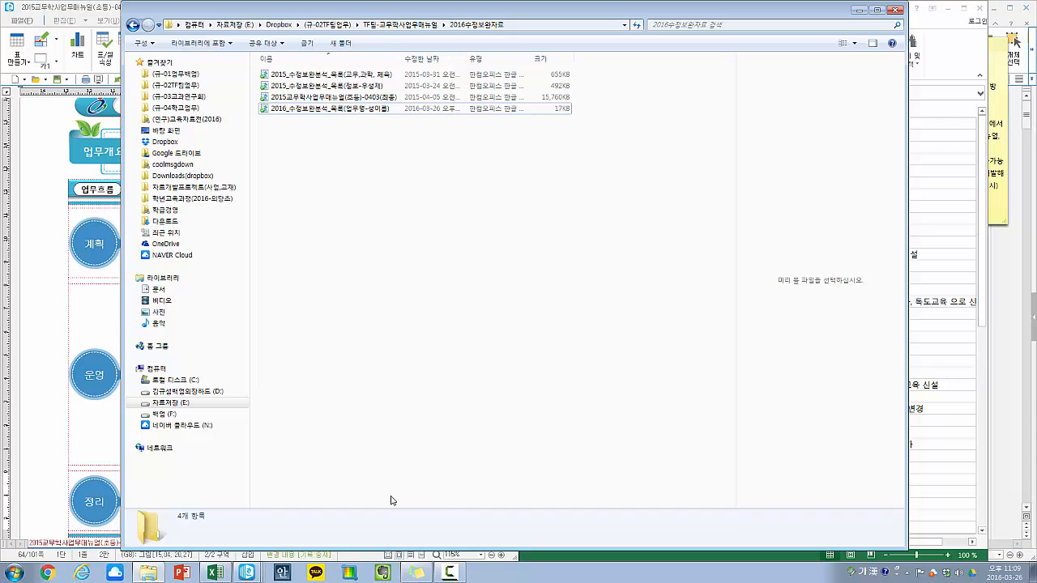
- Switch to the 2016 교무학사업무매뉴얼 서식파일 양식 document and highlight the school vision line above its title
click(248, 572)
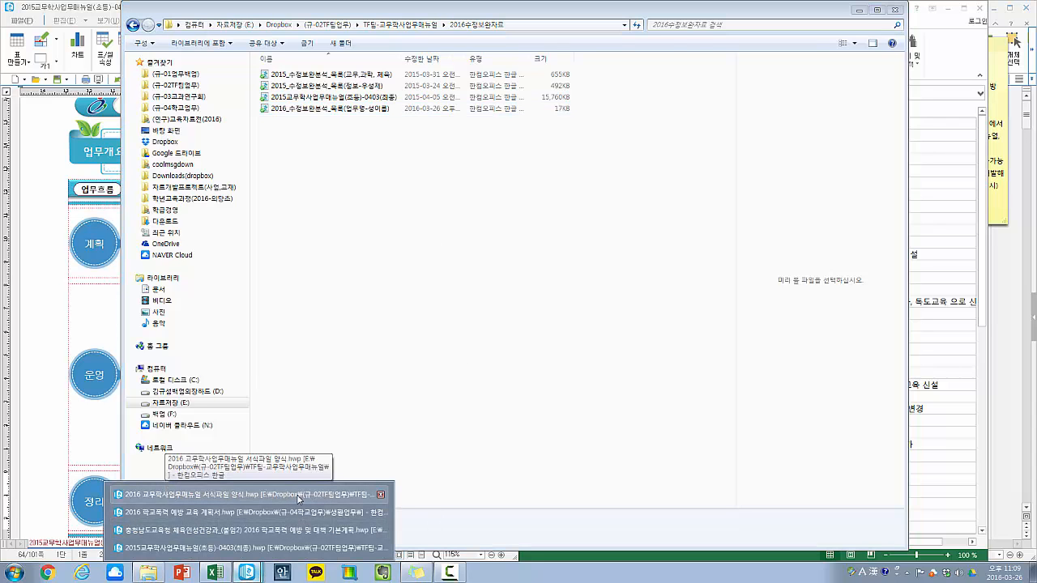
click(299, 496)
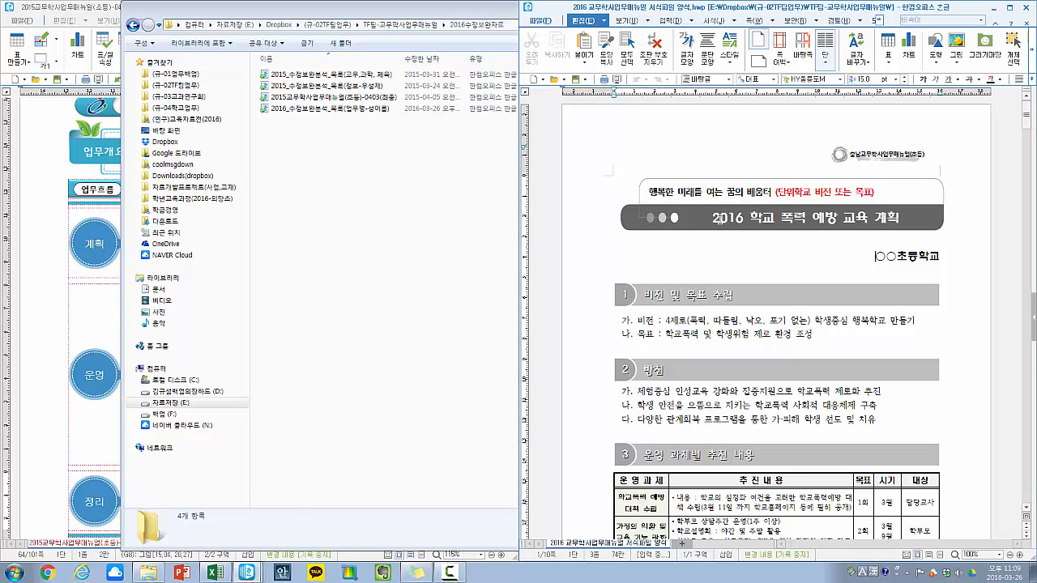
triple_click(721, 194)
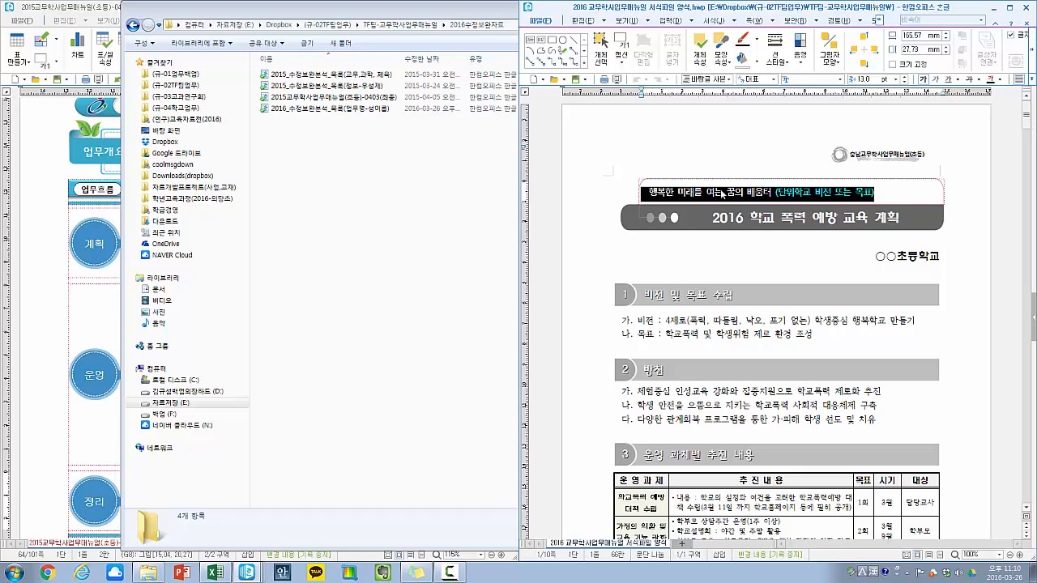
triple_click(722, 193)
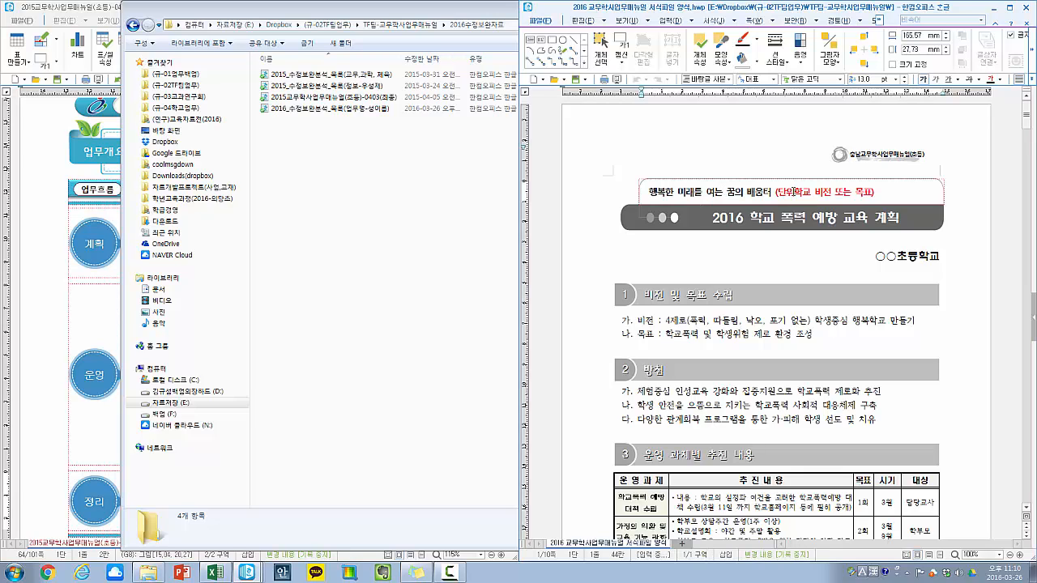
- Remove the leading spaces before the title 2016 학교 폭력 예방 교육 계획 in the title banner
triple_click(763, 221)
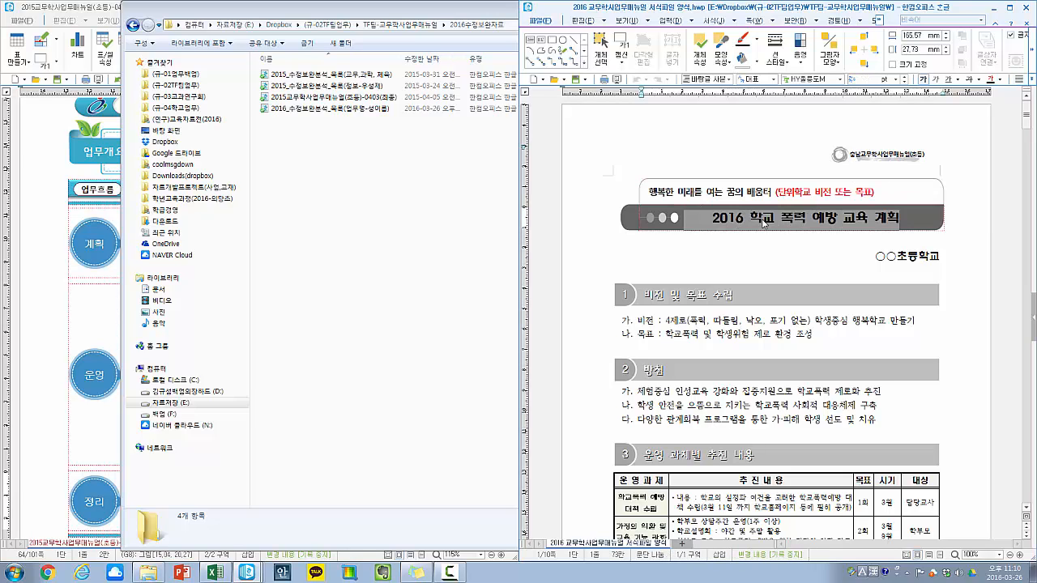
click(754, 225)
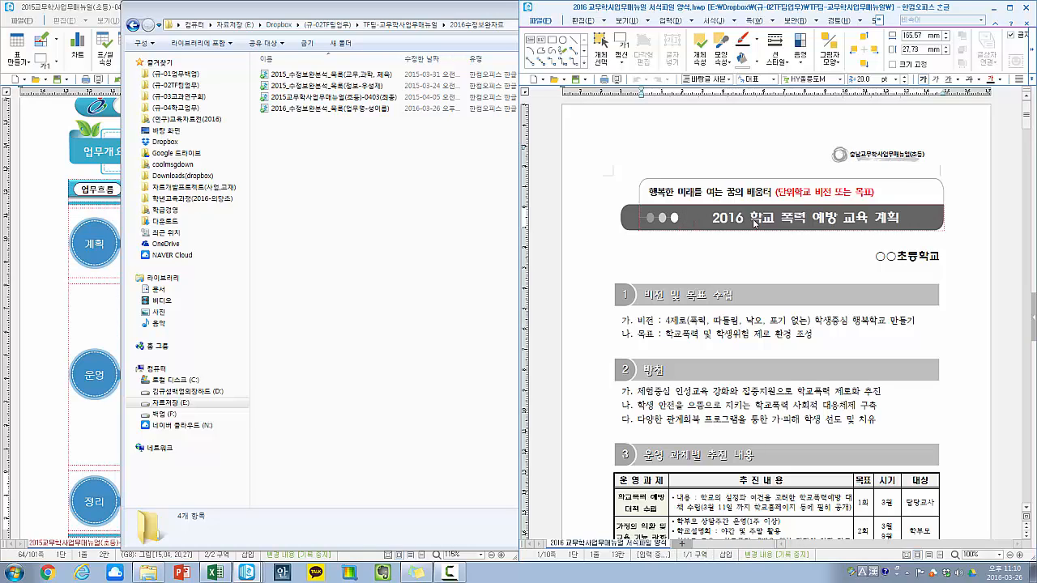
key(Delete)
key(Delete)
key(Delete)
key(Delete)
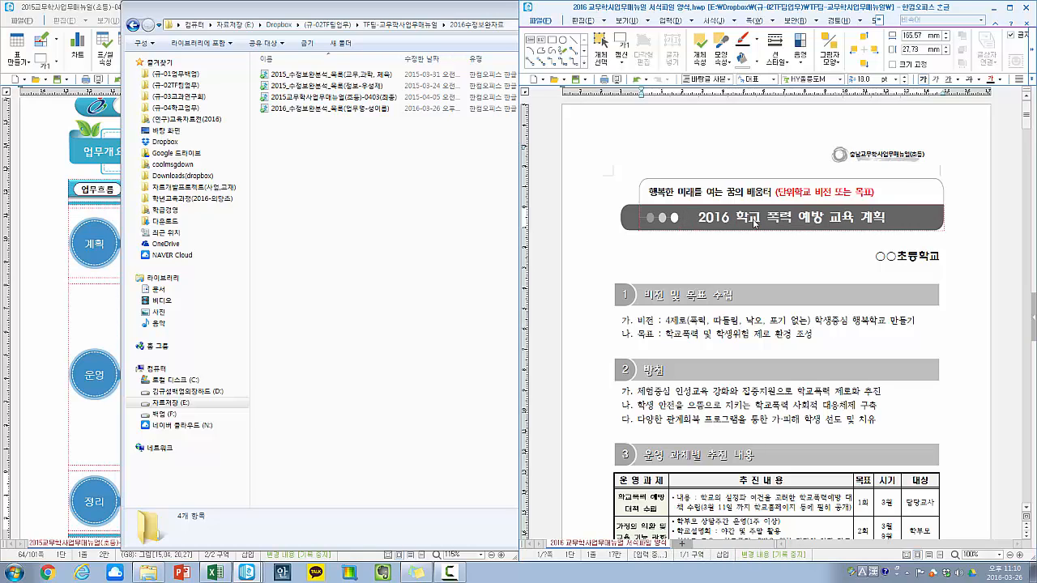
- Turn on the display of control codes (조판 부호) in the form template document
drag(873, 258, 946, 260)
click(949, 261)
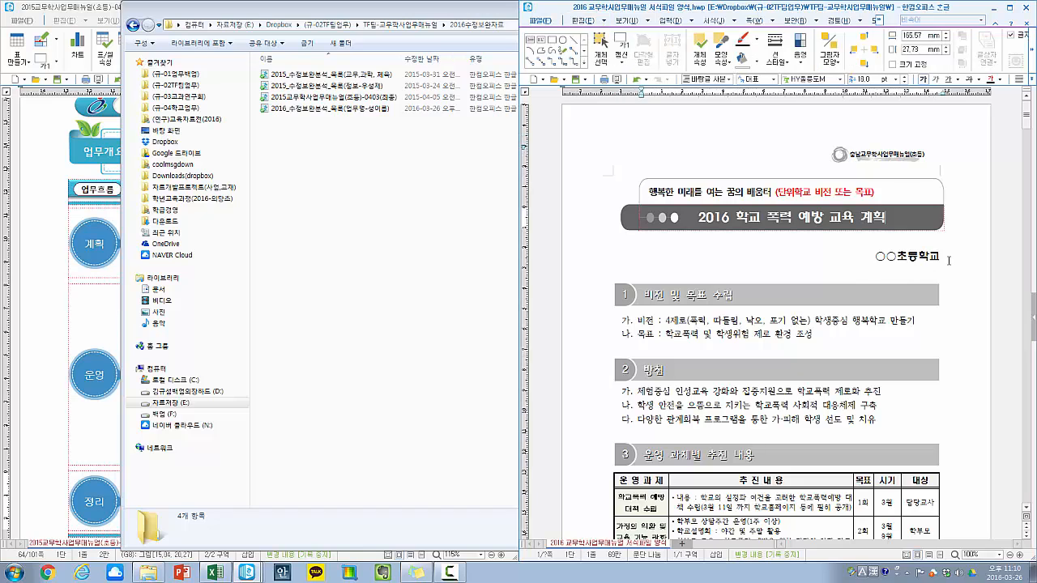
click(626, 21)
click(576, 51)
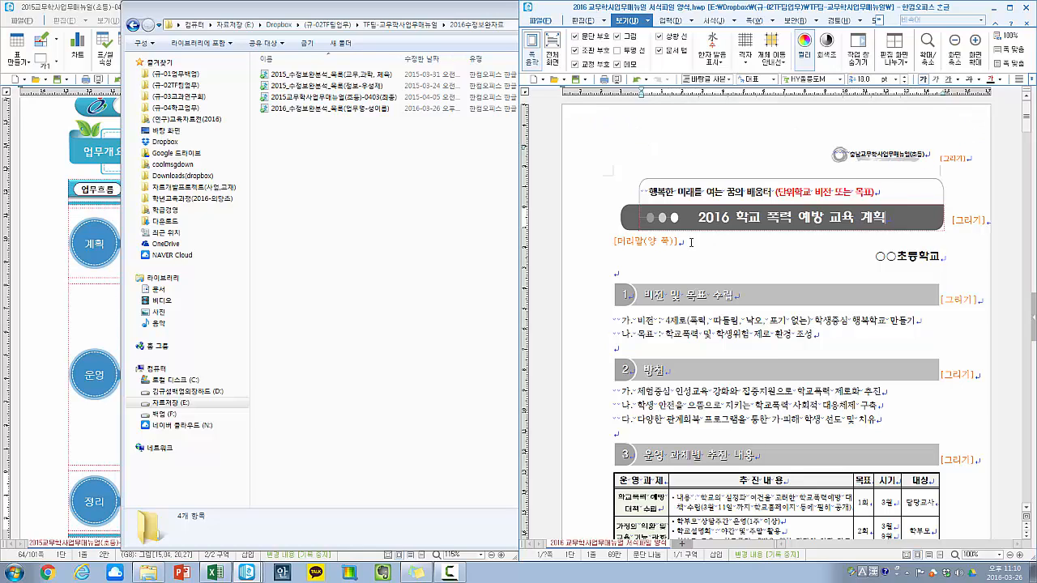
- Try deleting the 머리말(양 쪽) header code below the title banner, and undo the deletion
click(590, 244)
key(Delete)
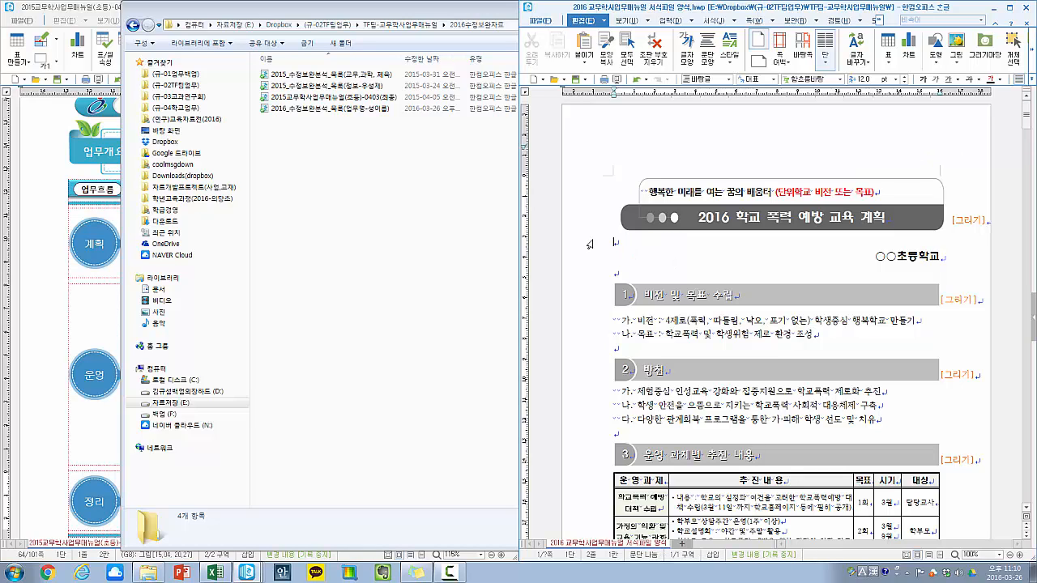
key(ctrl+z)
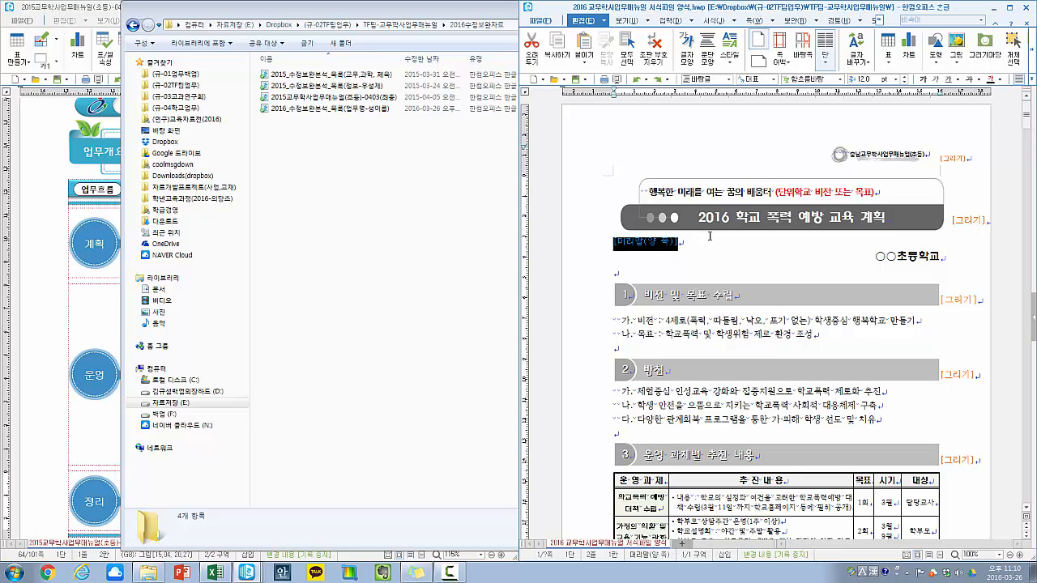
click(709, 236)
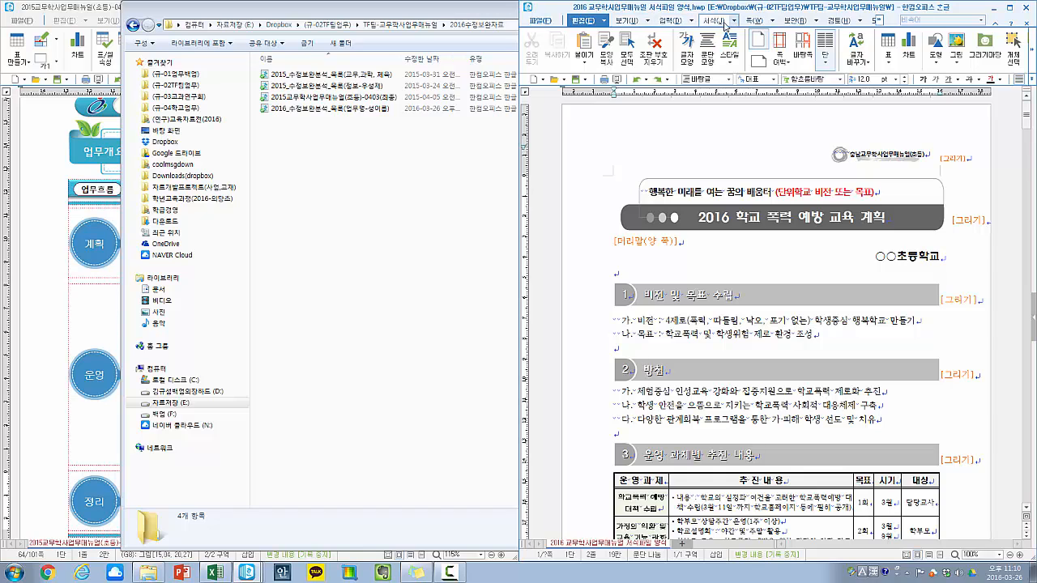
- Turn off the display of control codes (조판 부호) in the form template document
click(625, 20)
click(586, 38)
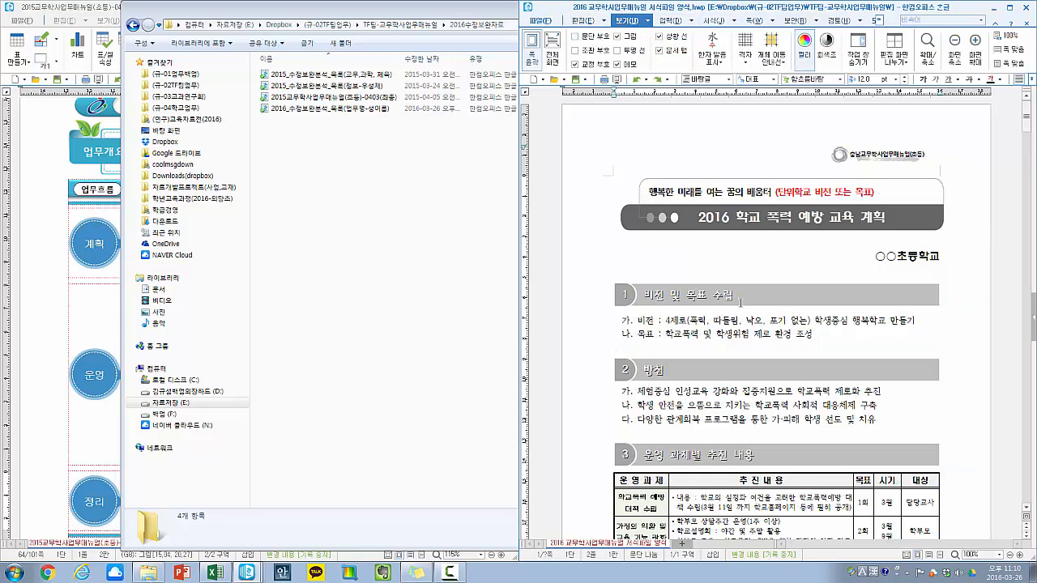
- Highlight the section numbers in the gray heading bars and examine the numbering levels used on the following pages
scroll(691, 332, down, 1)
double_click(624, 231)
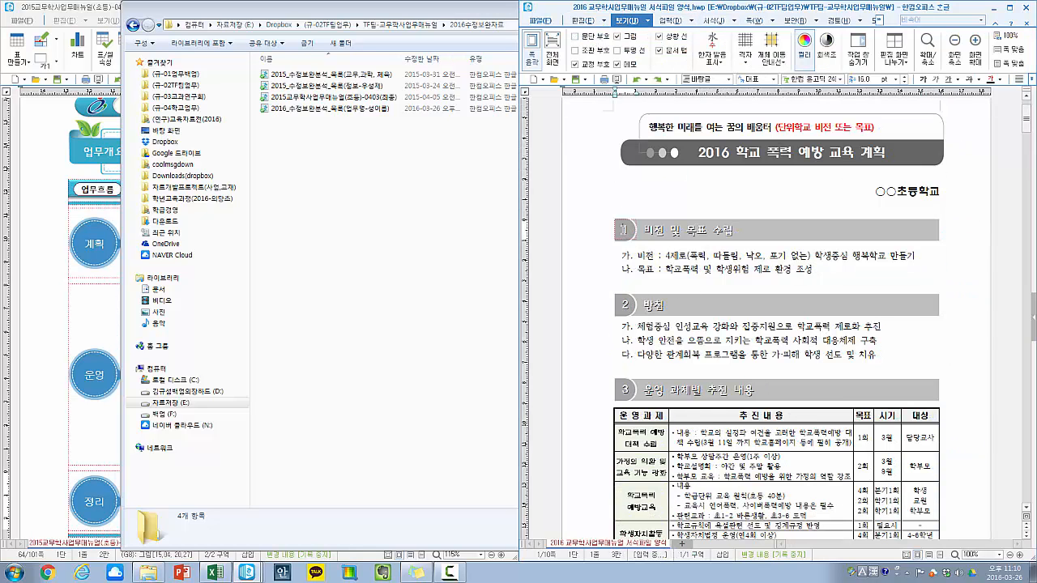
double_click(626, 306)
scroll(636, 394, down, 6)
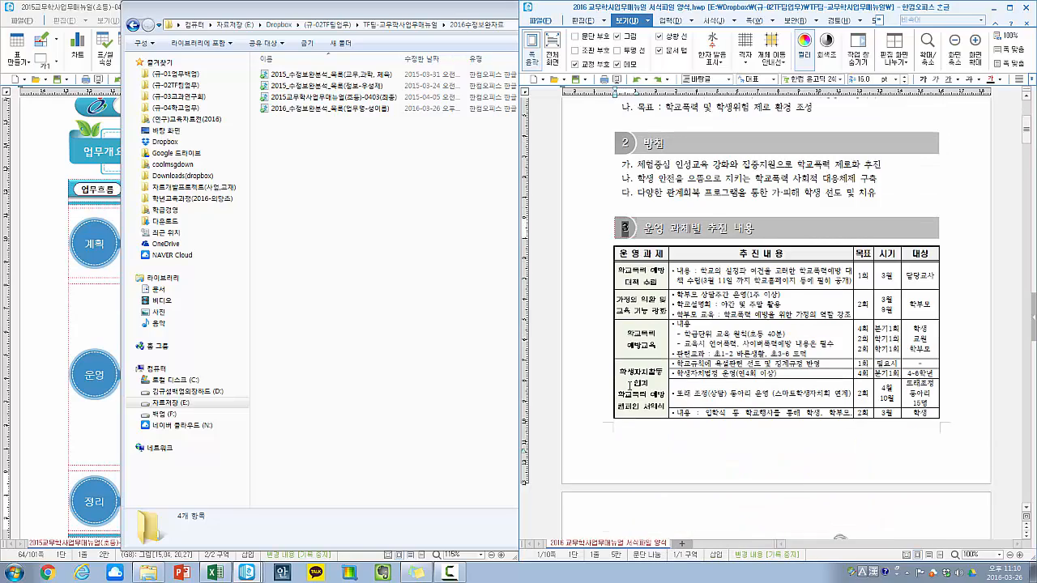
scroll(640, 393, down, 12)
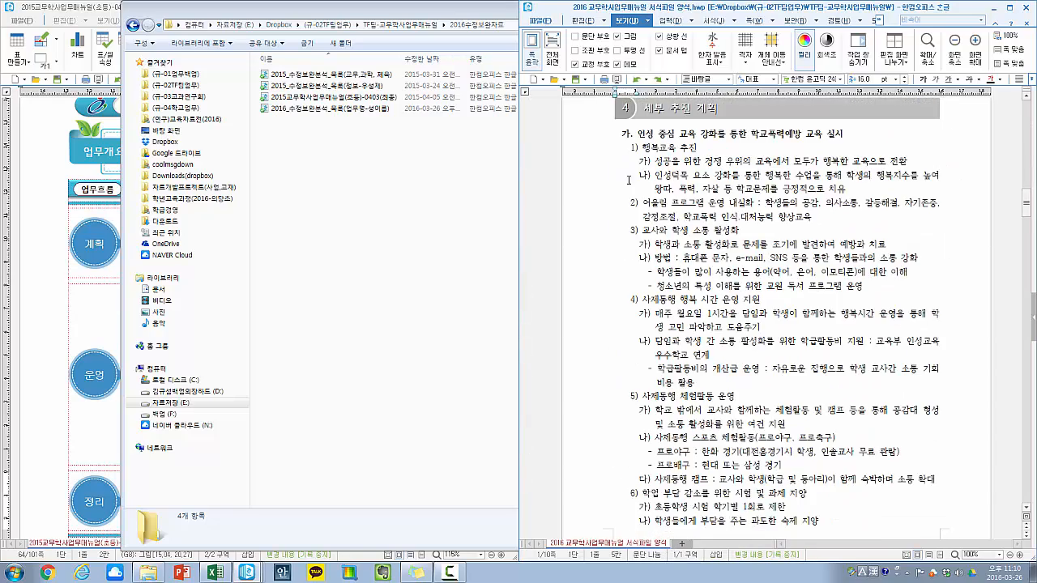
scroll(664, 300, down, 12)
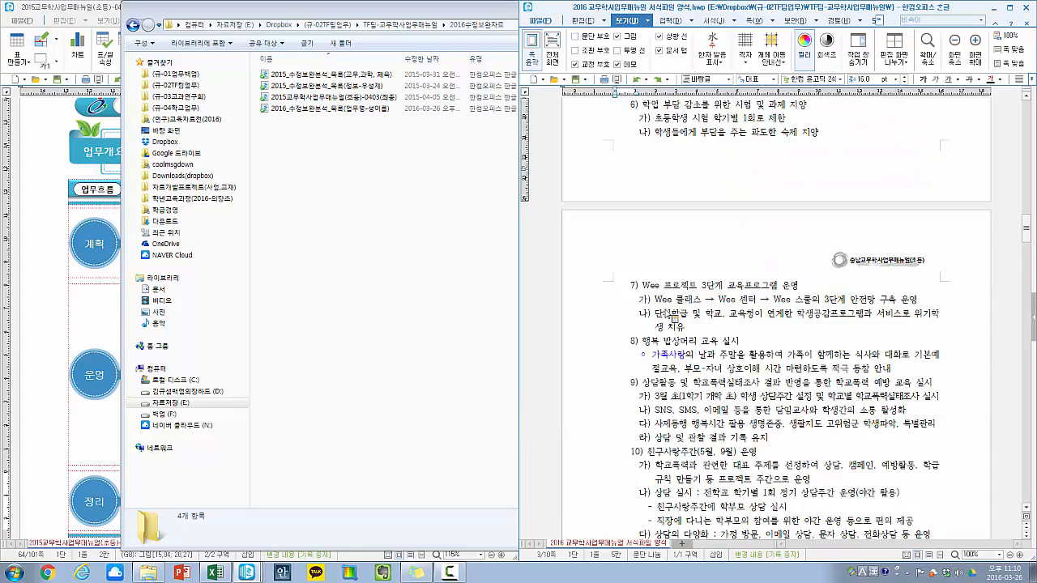
scroll(667, 325, up, 20)
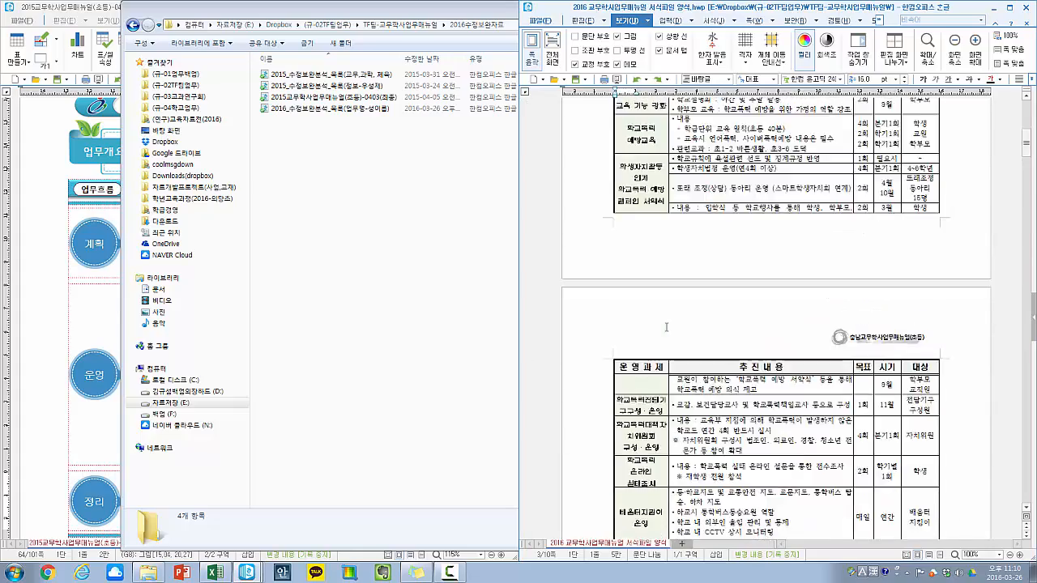
- Enter the numbering hierarchy 1. 가. 1) 가) (1) (가) ① on the blank line above section 1, inserting ① from the character map
click(672, 275)
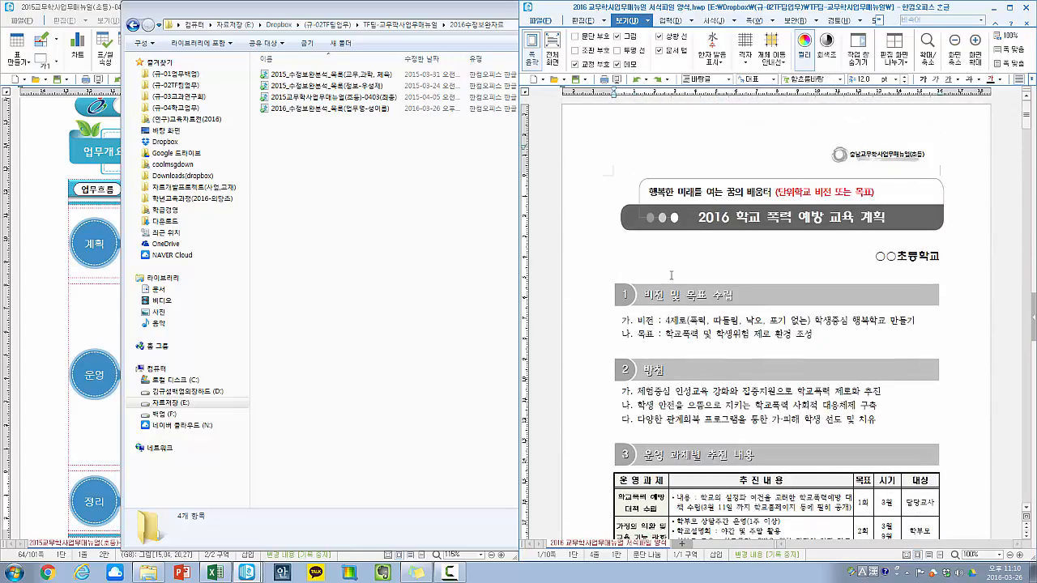
text(1. 가. 1))
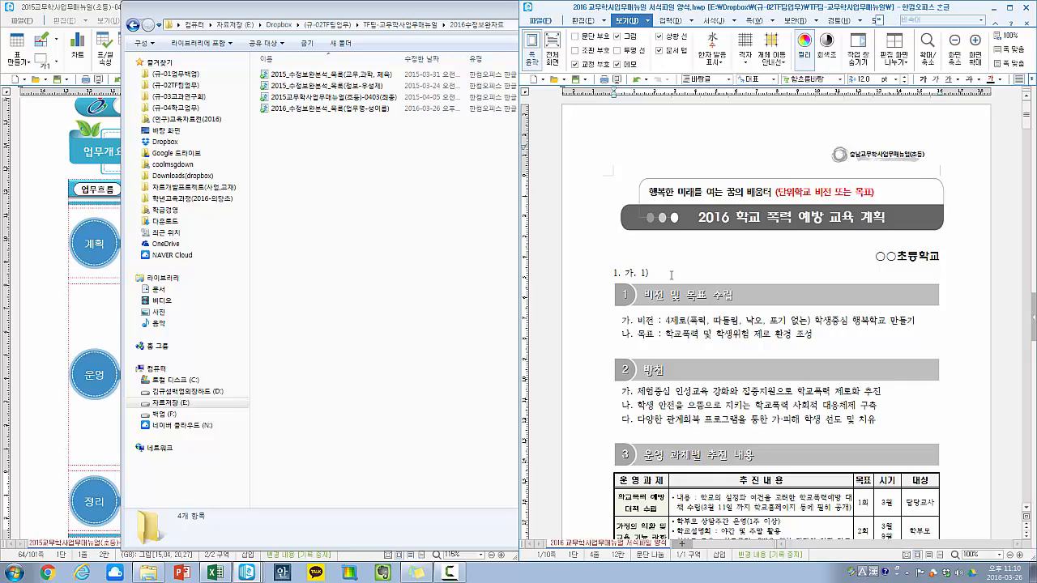
text( 개)
text() (1) (가)
key(ctrl+F10)
click(784, 305)
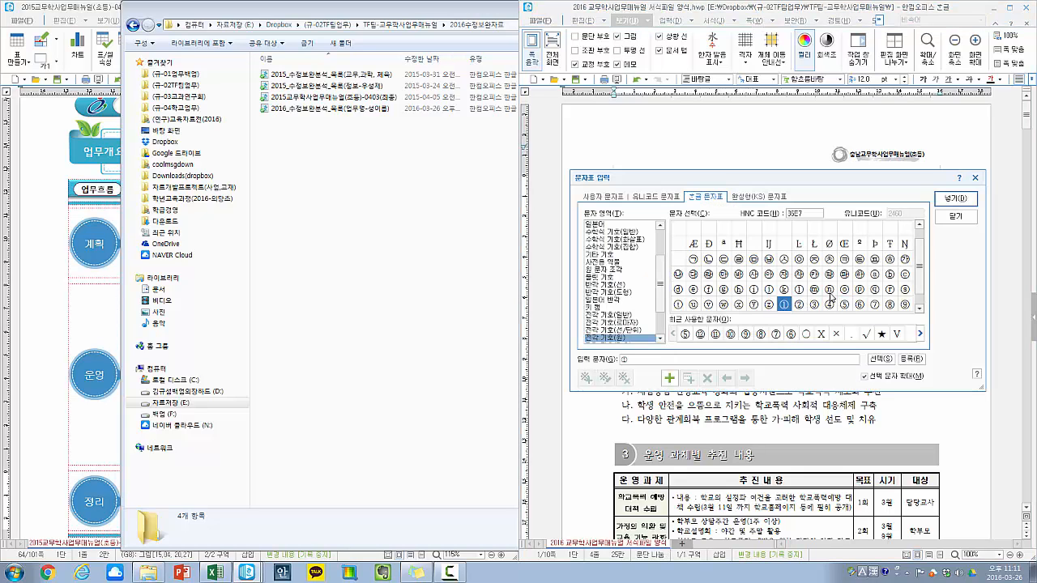
click(940, 203)
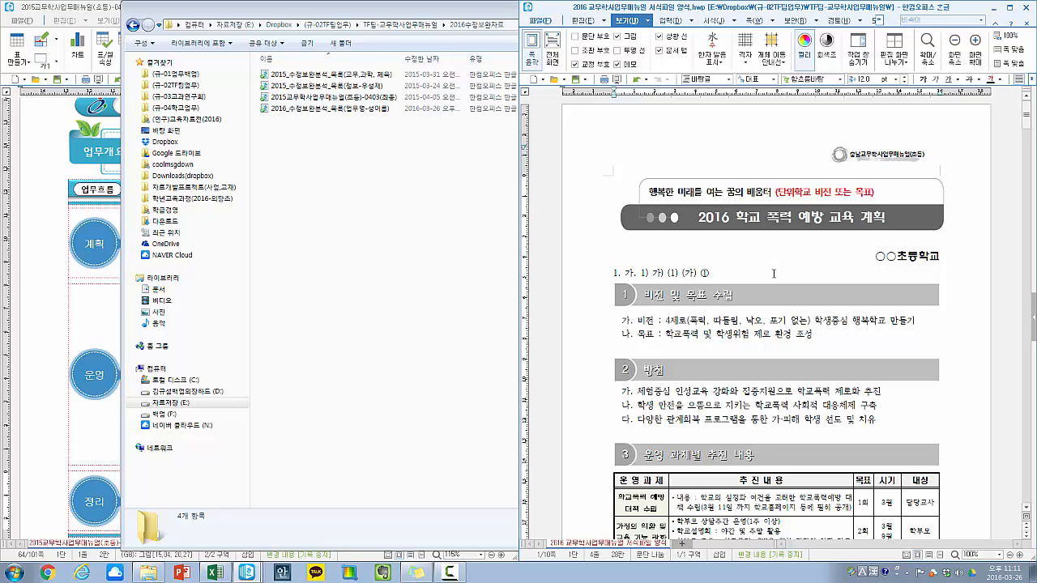
- Highlight the indentation before the first dash item under 3) 교사와 학생 소통 활성화 to check its alignment
scroll(765, 324, down, 10)
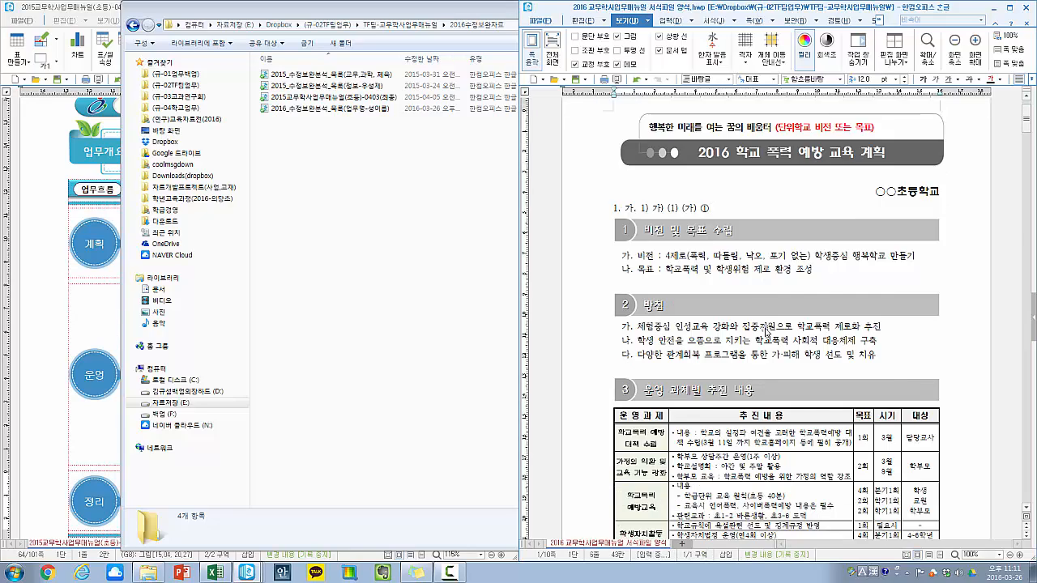
scroll(765, 336, down, 10)
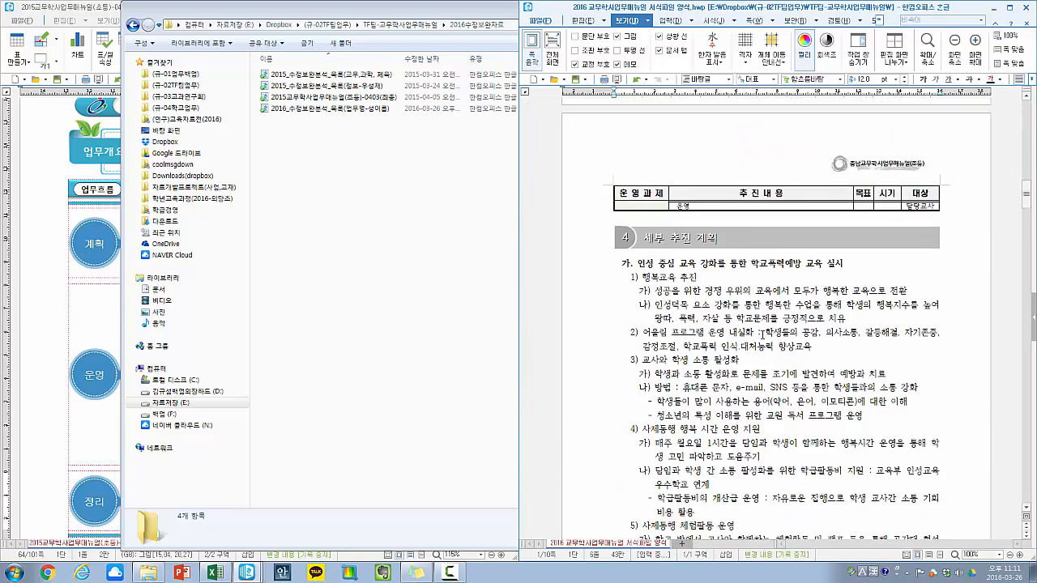
drag(656, 164, 626, 164)
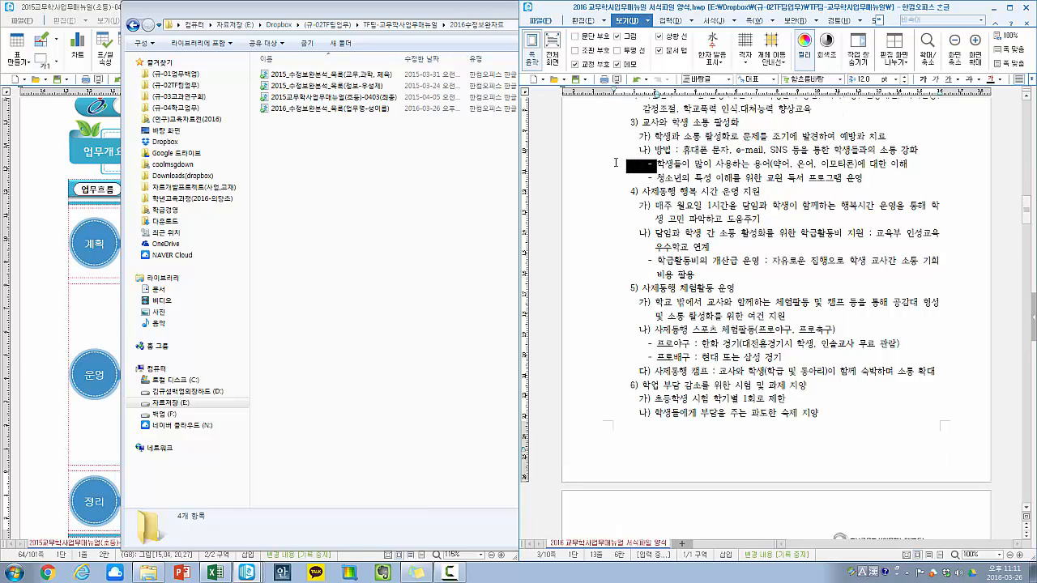
key(Delete)
scroll(657, 195, up, 1)
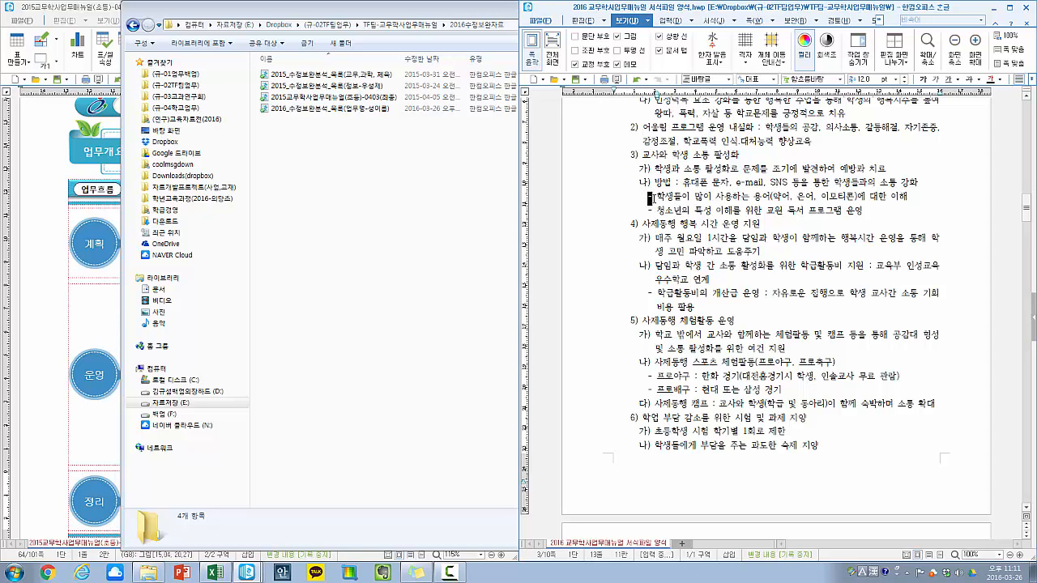
drag(654, 199, 622, 199)
click(695, 213)
scroll(717, 315, down, 2)
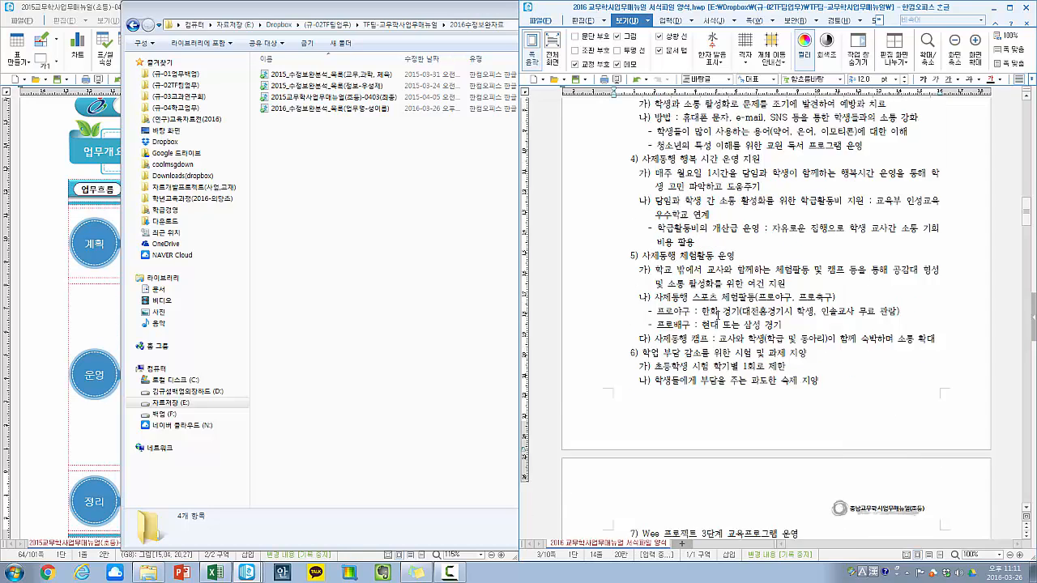
- Highlight the bullet before 가족사랑 in item 8) and the indentation before the 프로야구 item in 5) to compare them
scroll(717, 315, down, 5)
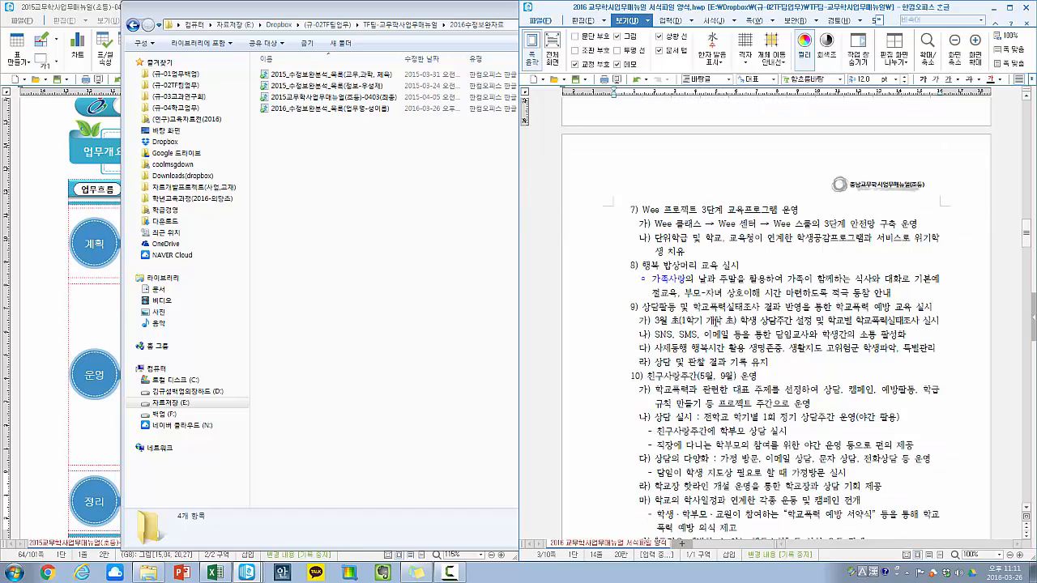
click(660, 276)
click(646, 292)
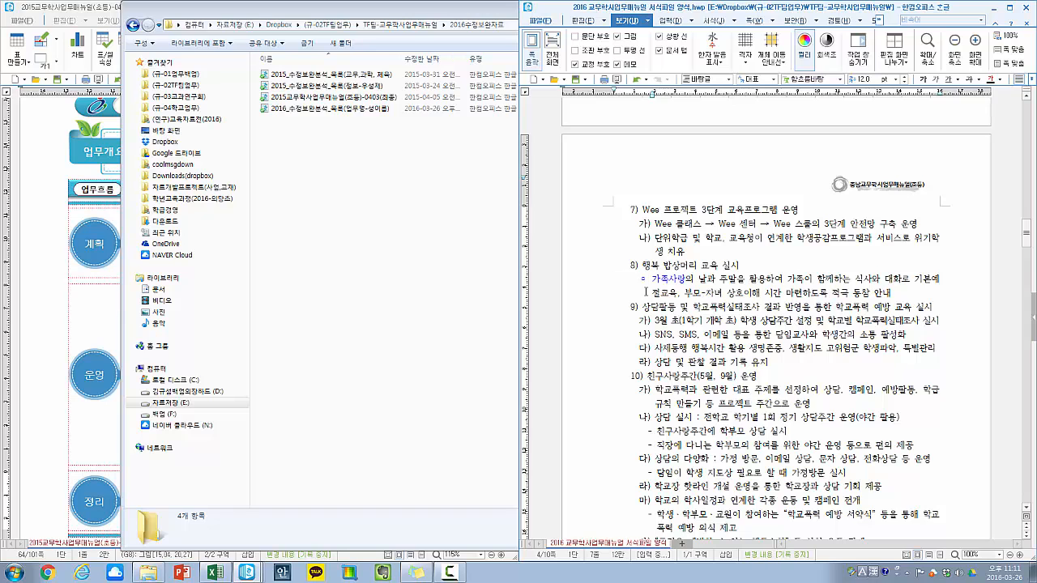
drag(640, 279, 646, 278)
scroll(649, 279, up, 4)
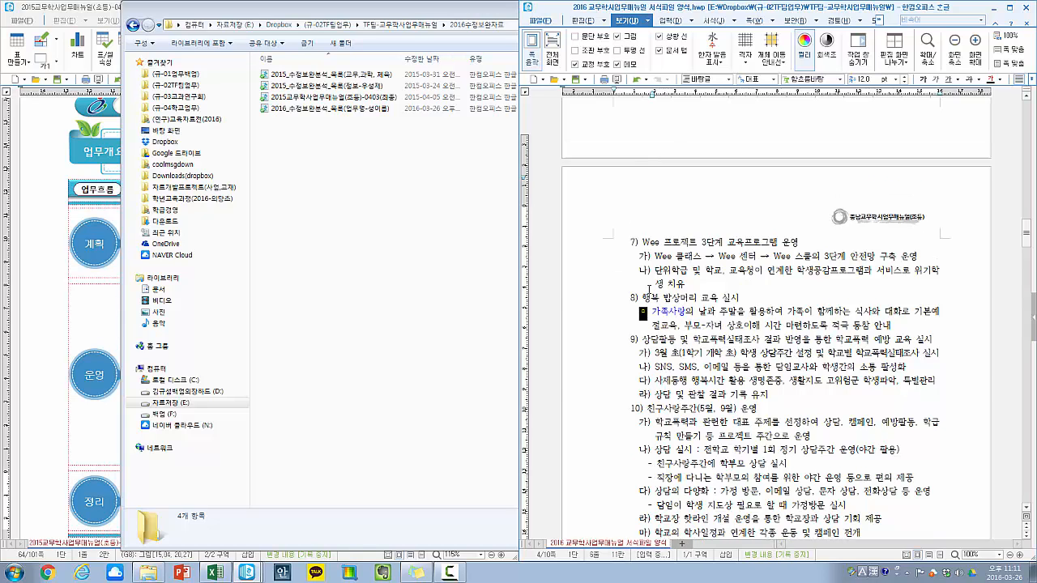
drag(653, 253, 606, 250)
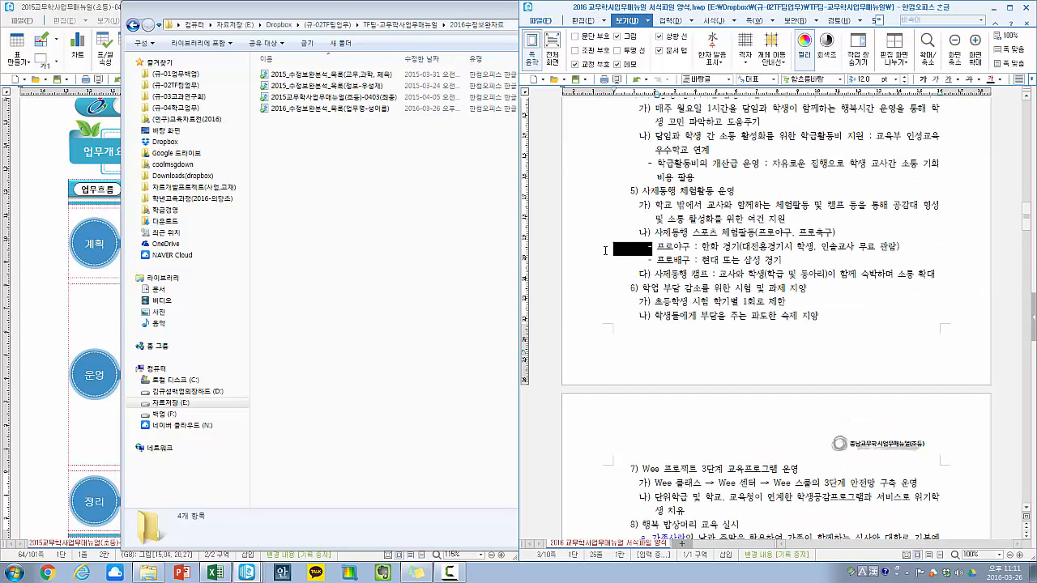
click(647, 250)
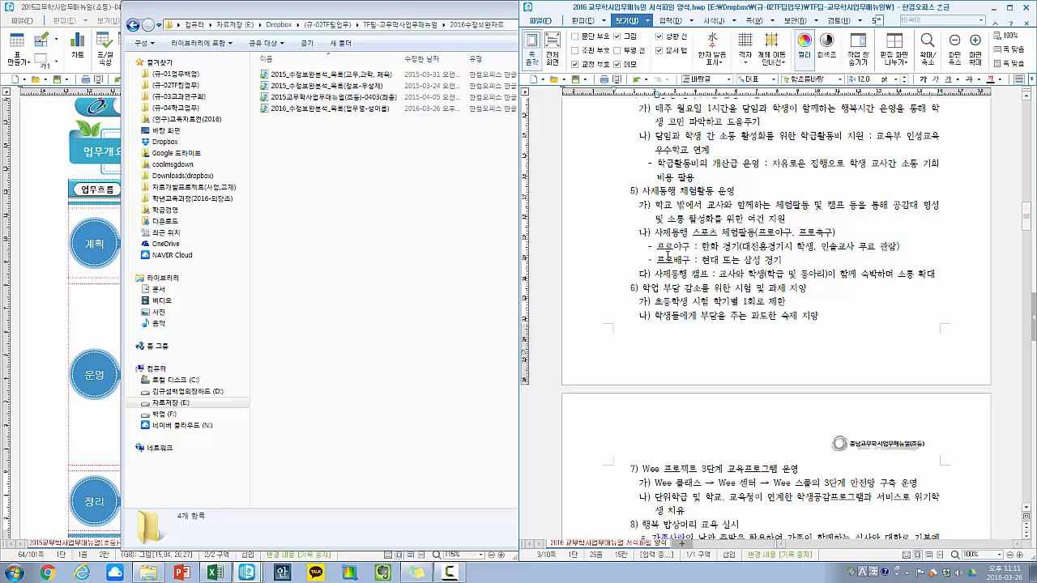
- Open the page setup (편집 용지) of the form template and examine its paper size and margins
scroll(668, 258, up, 10)
scroll(732, 243, up, 3)
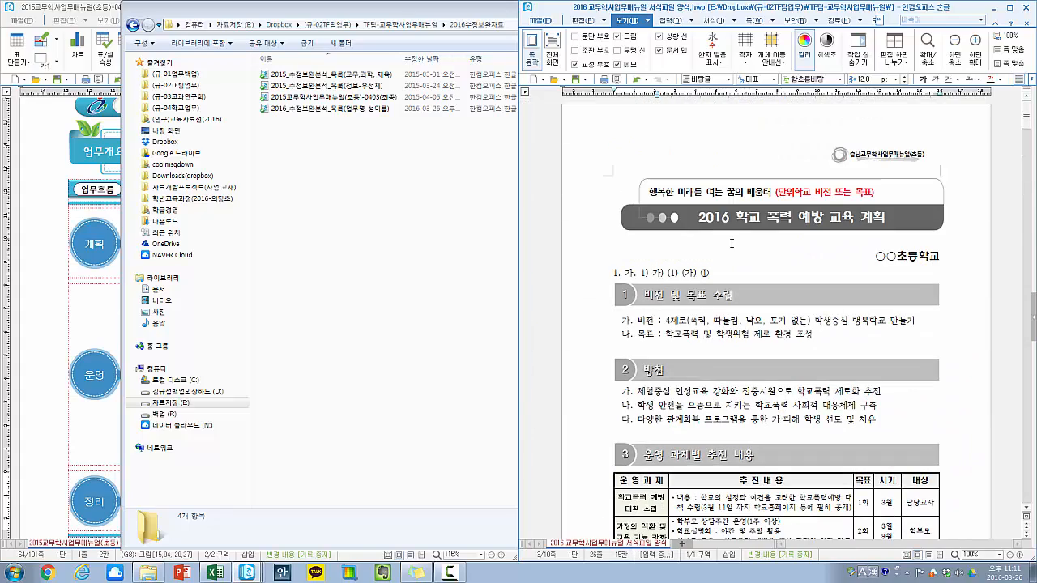
key(F7)
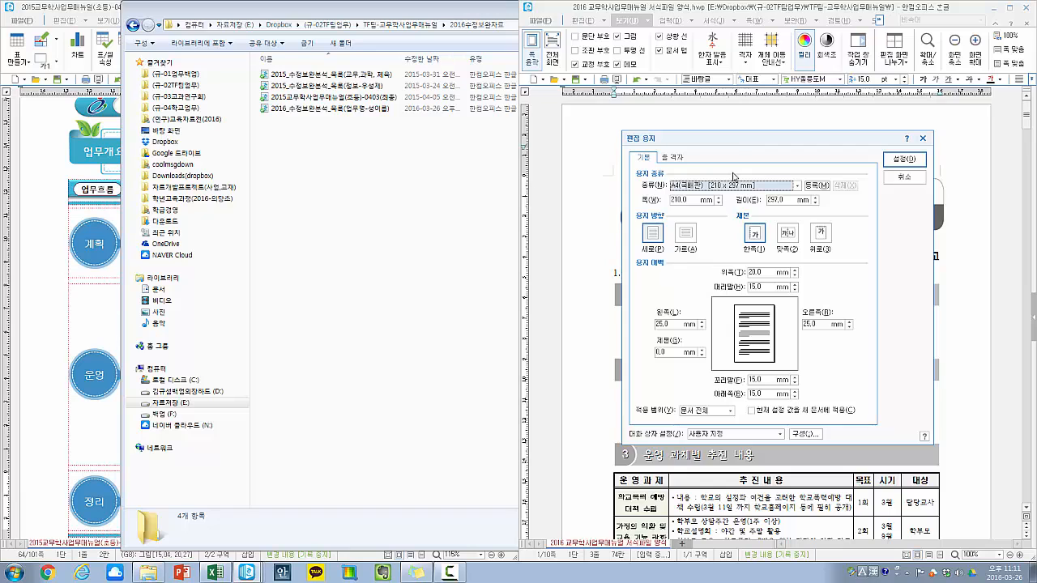
drag(669, 139, 369, 122)
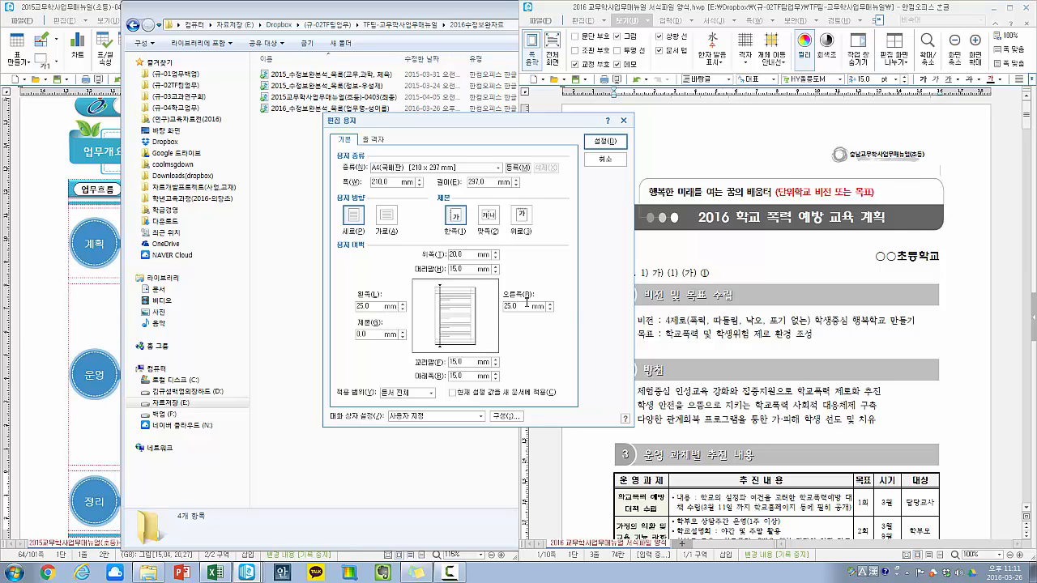
key(Return)
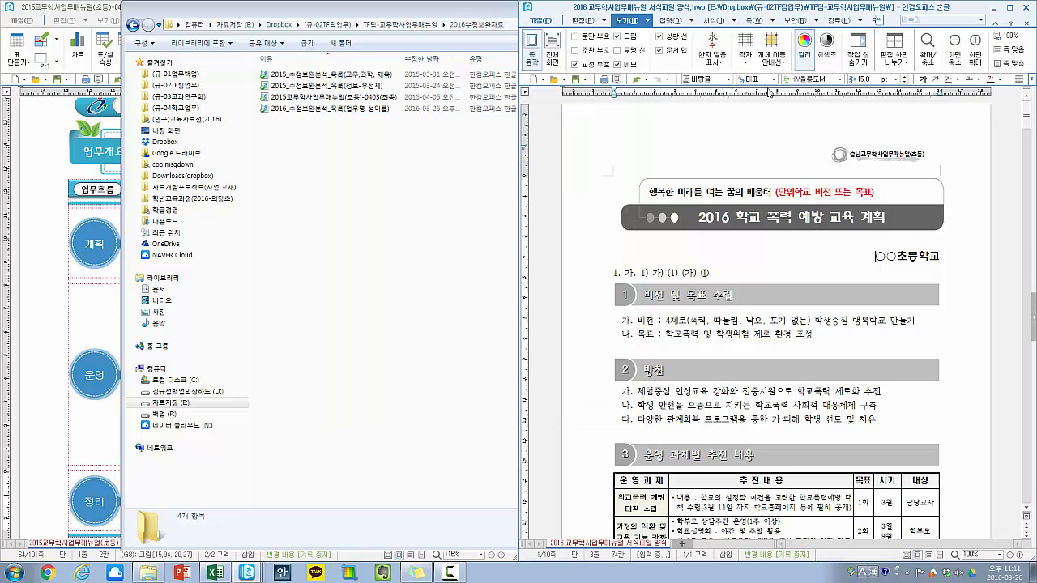
- Look through the document's list of styles and undo the accidental edits near the title banner
click(730, 79)
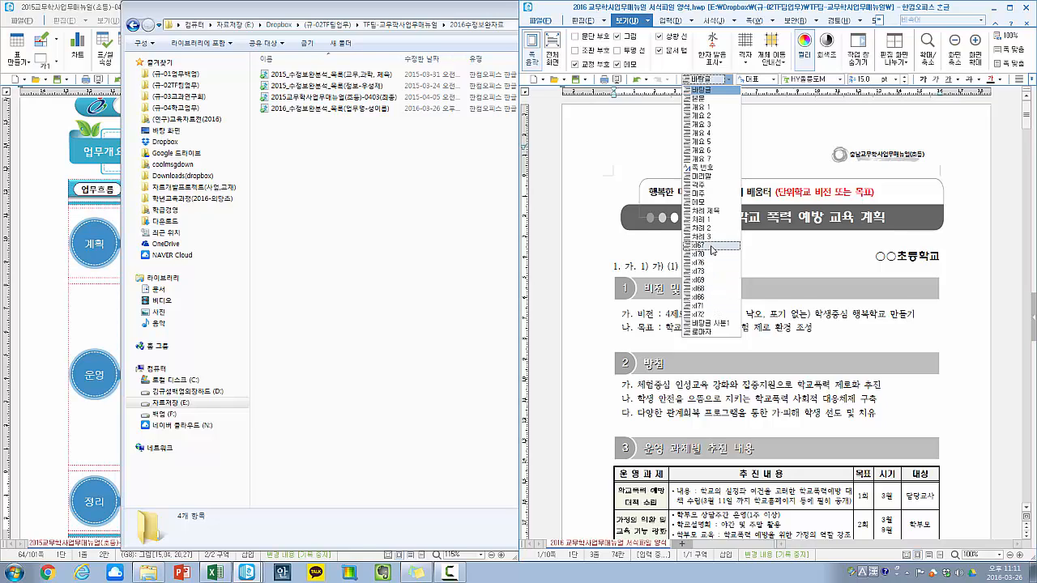
key(Escape)
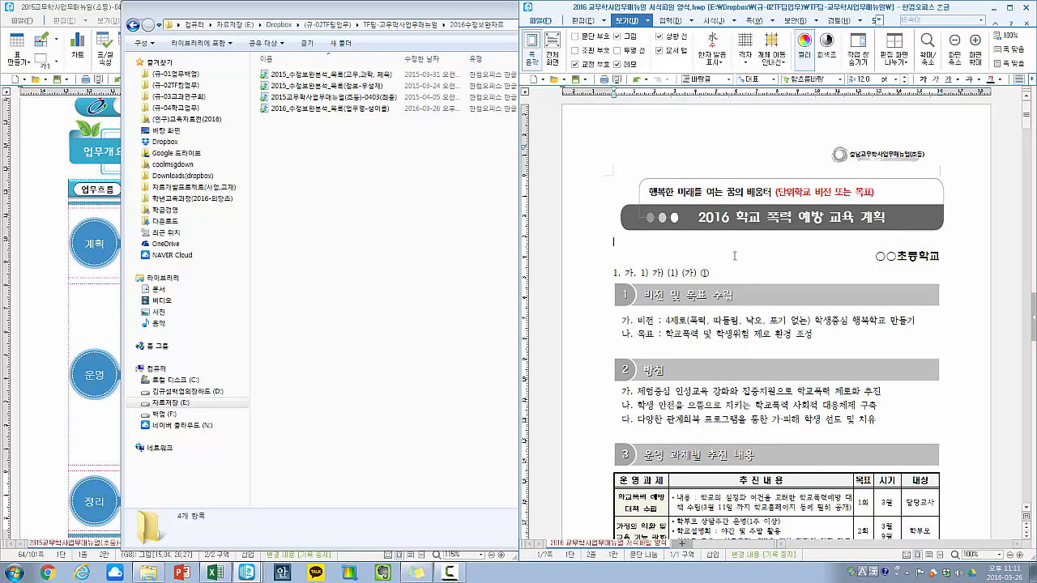
key(ctrl+z)
click(661, 80)
click(924, 274)
key(ctrl+z)
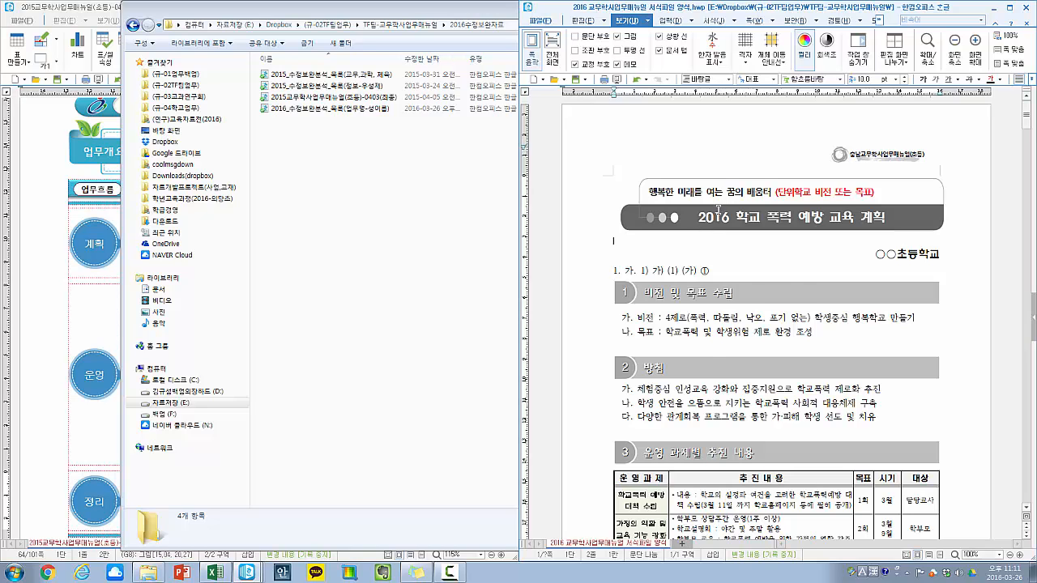
- Delete the styles xl67, xl70, xl76, xl73, xl69, xl68, xl66, xl71 and xl72 from the document's style list
key(F6)
drag(738, 232, 741, 316)
click(657, 242)
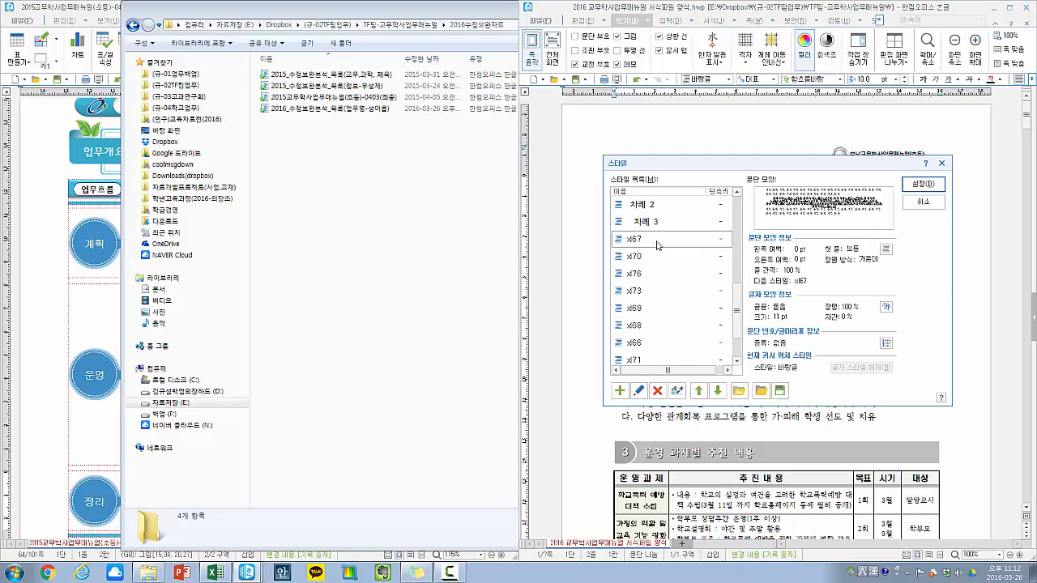
click(657, 391)
click(655, 395)
click(650, 348)
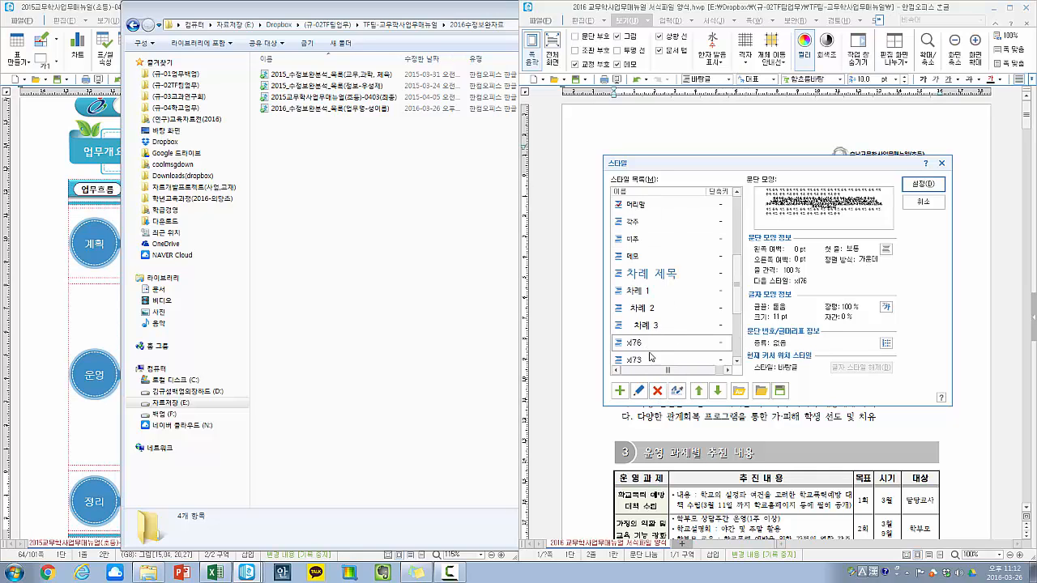
click(657, 390)
click(653, 348)
click(658, 391)
click(651, 349)
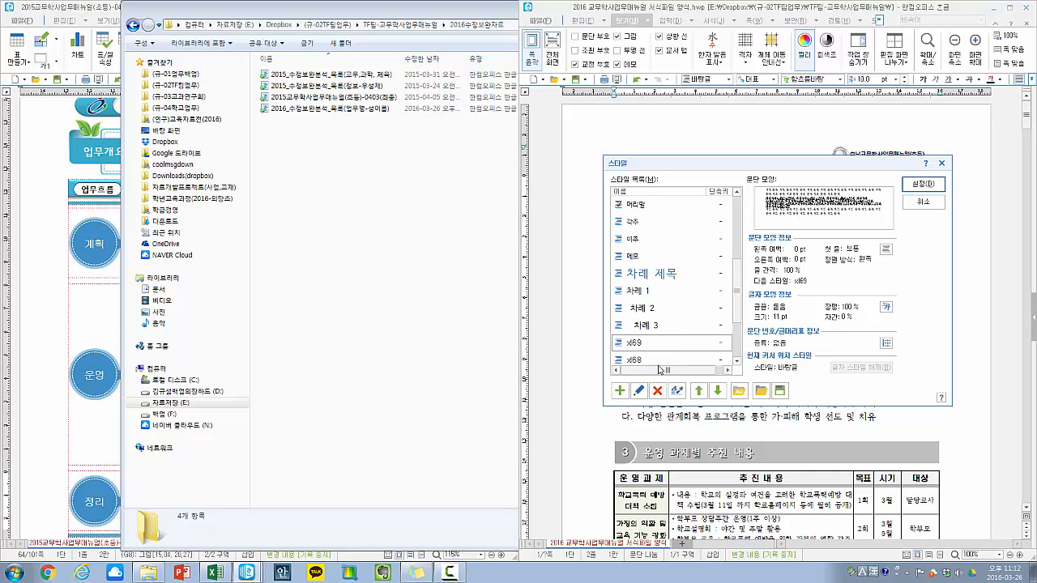
click(657, 391)
click(653, 350)
click(657, 390)
click(652, 347)
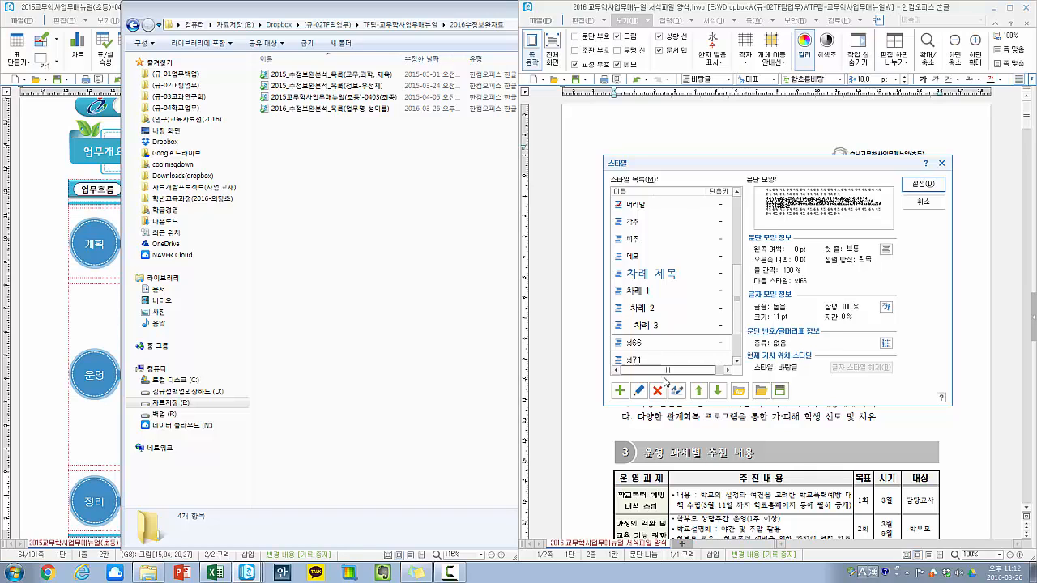
click(658, 390)
click(651, 346)
click(658, 391)
click(652, 347)
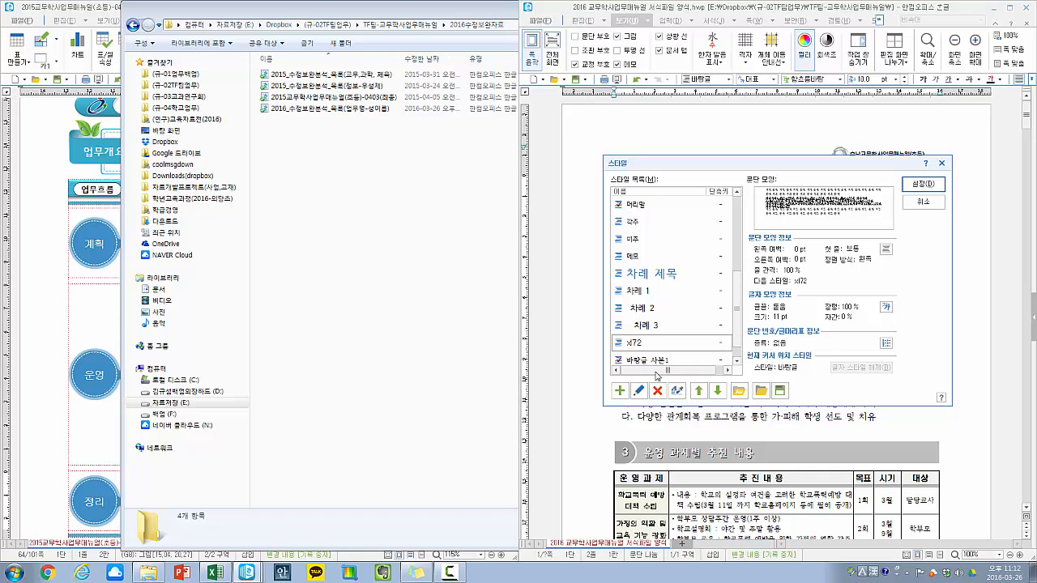
click(658, 391)
- Delete the styles 바탕글 사본1 and 로마자 from the style list as well
click(659, 346)
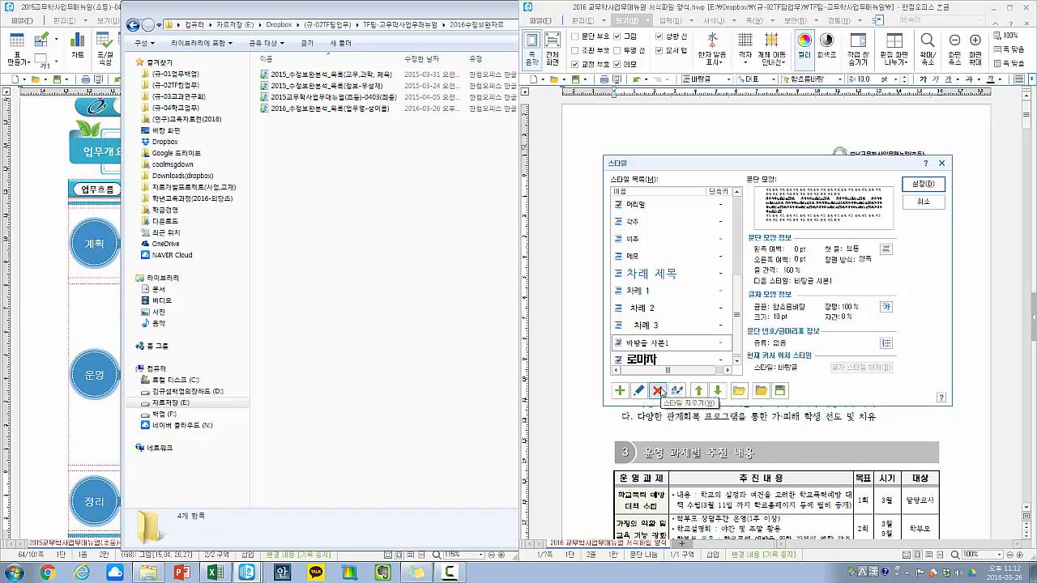
click(658, 391)
click(838, 217)
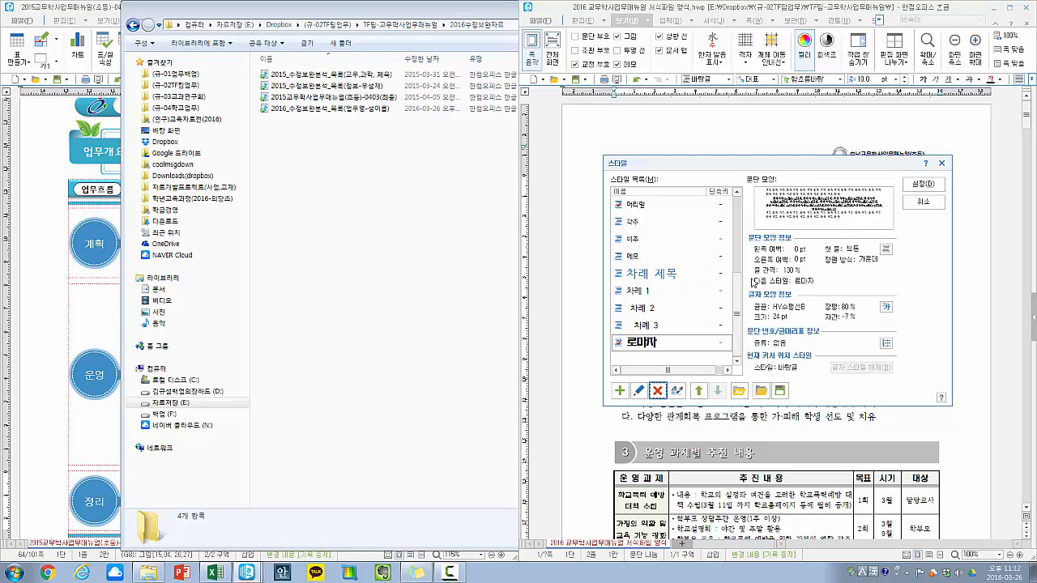
click(658, 391)
click(840, 215)
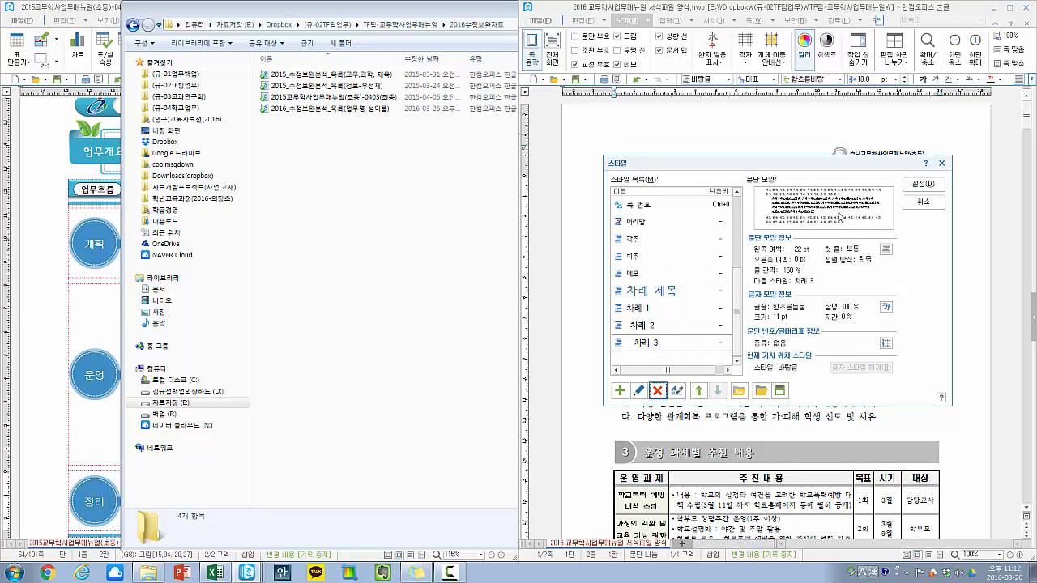
- Close the style list with its settings applied, and reset the blank line below the title banner to the 바탕글 style
click(920, 186)
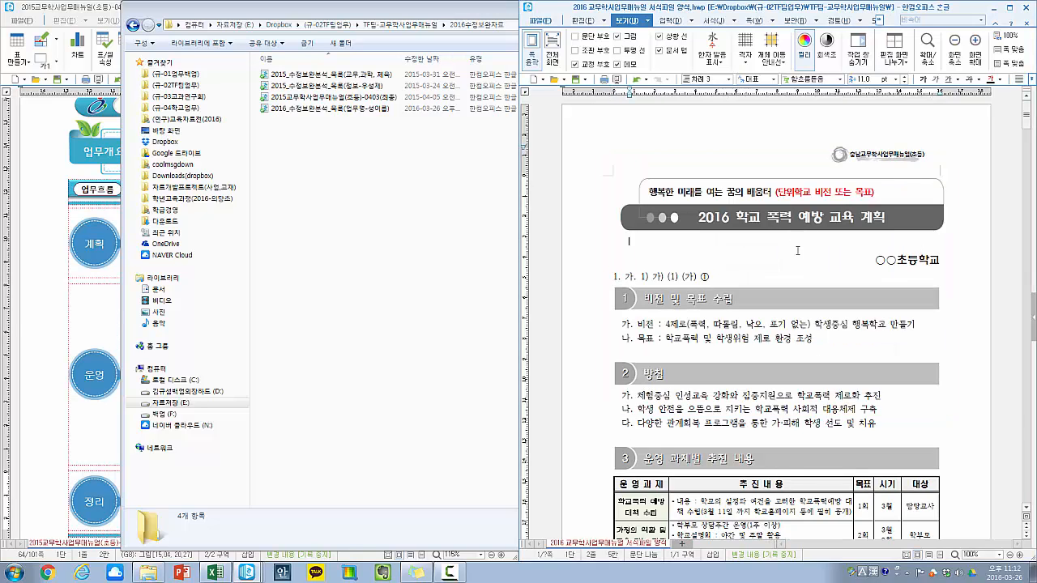
click(798, 250)
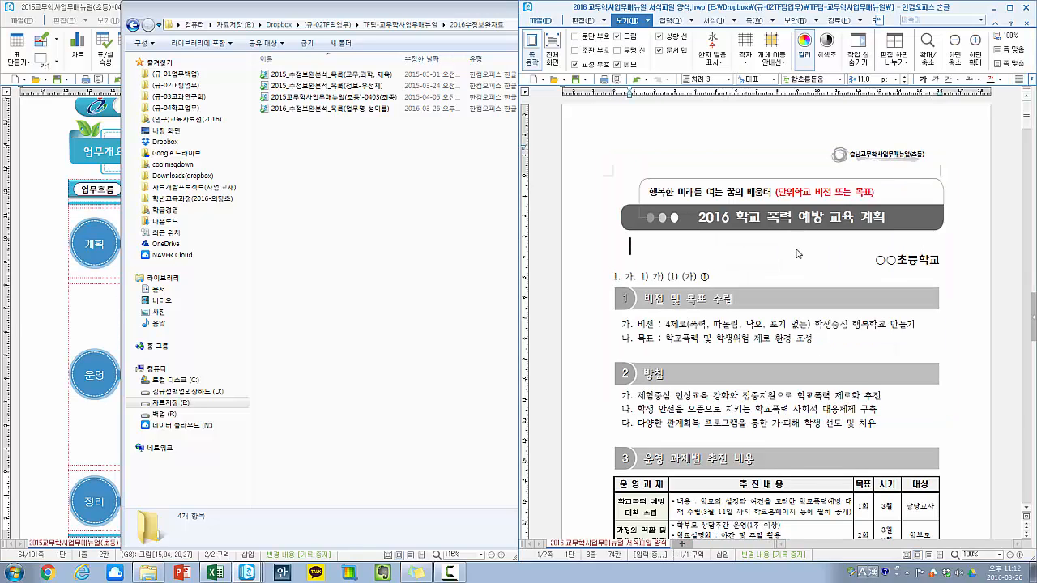
key(ctrl+1)
scroll(791, 251, down, 5)
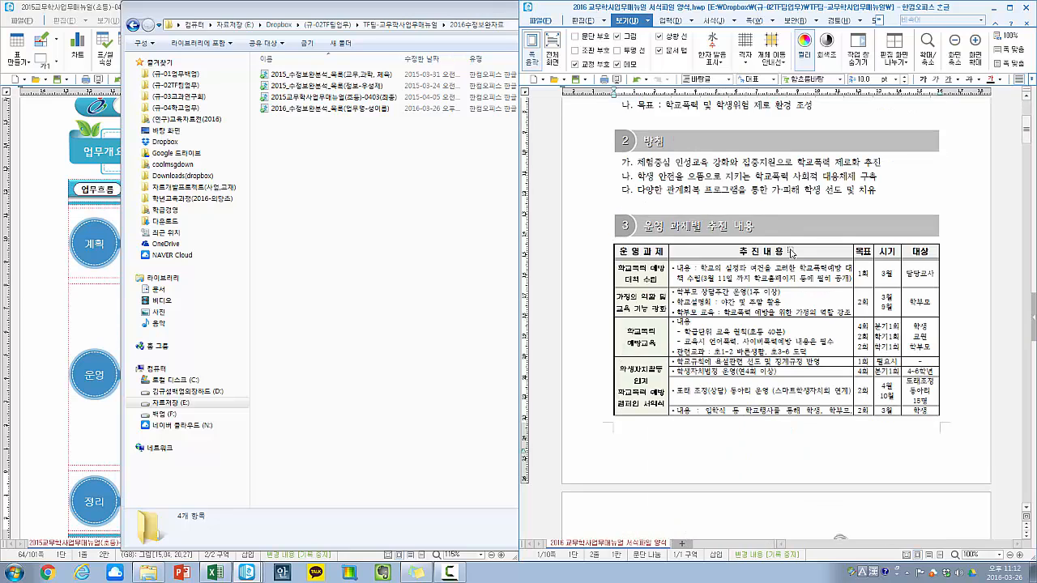
scroll(791, 250, up, 5)
scroll(790, 249, down, 1)
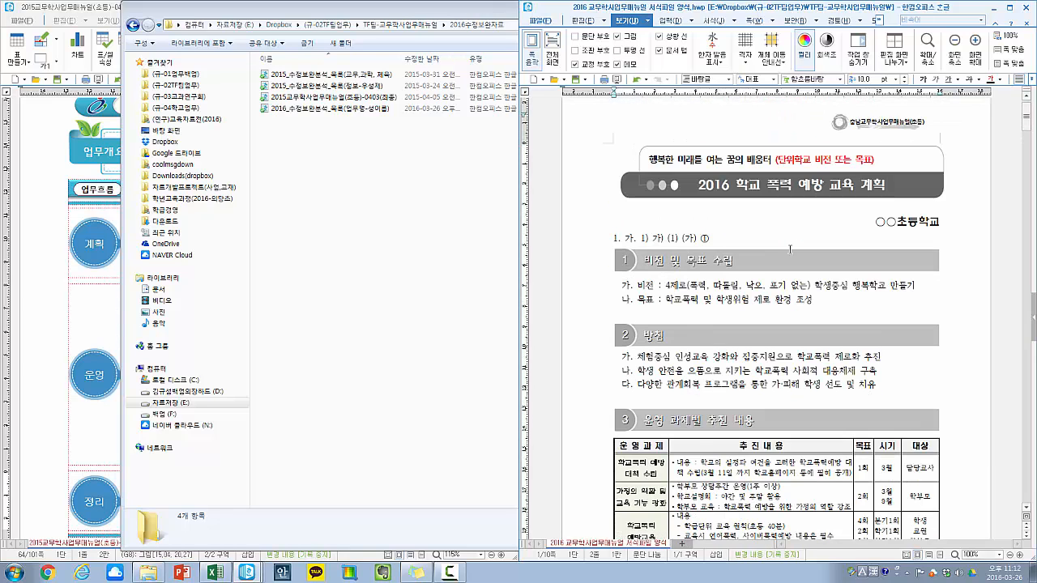
- Change the font colour of the numbering line "1. 가. 1) 가) (1) (가) ①" to blue
drag(754, 240, 614, 240)
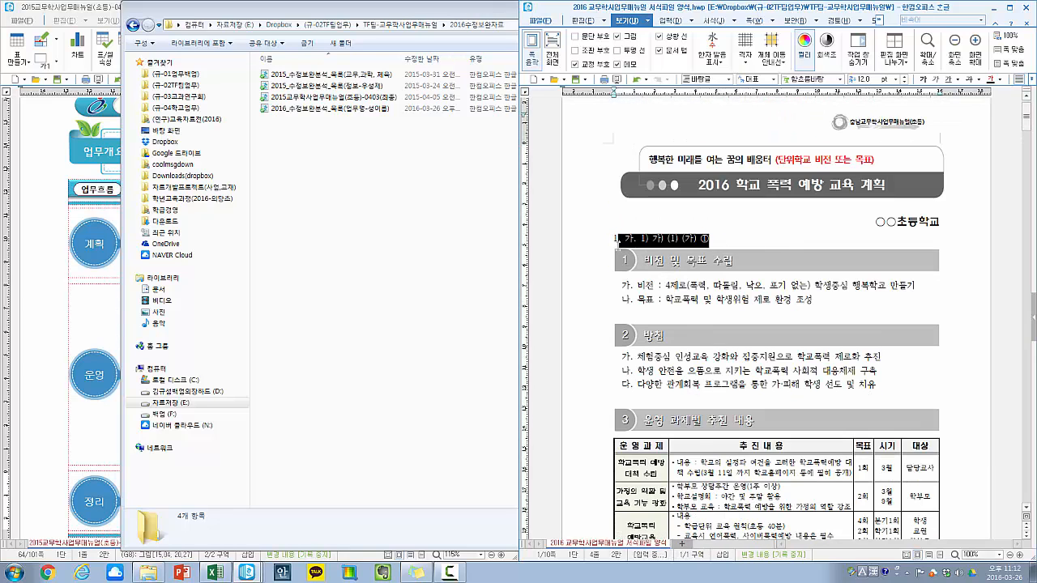
click(998, 79)
click(961, 181)
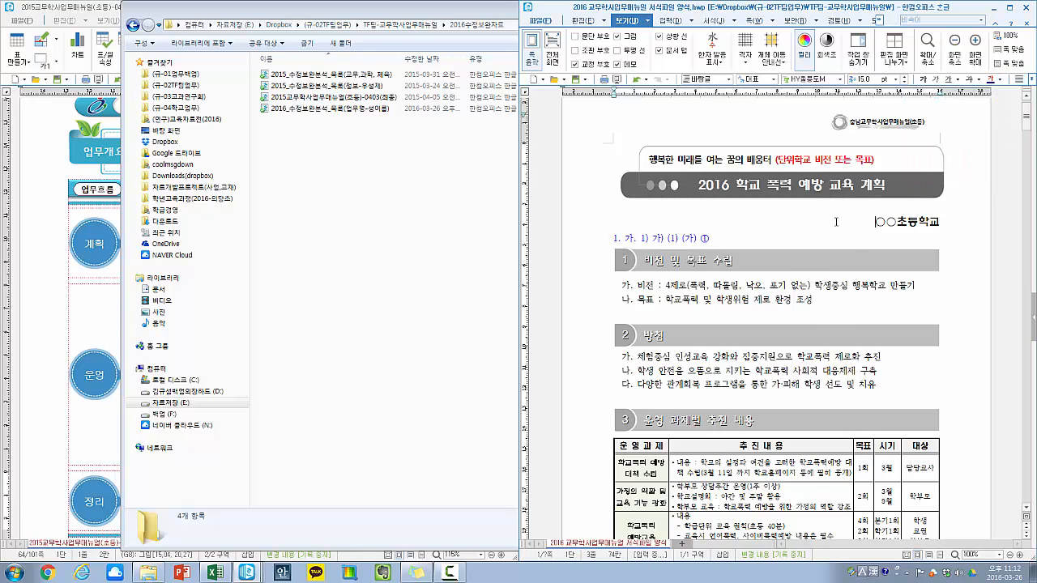
- Look over the 비전 및 목표 수립 section of the template and bring up 2016 학교폭력 예방 교육 계획서.hwp beside it
scroll(817, 229, down, 2)
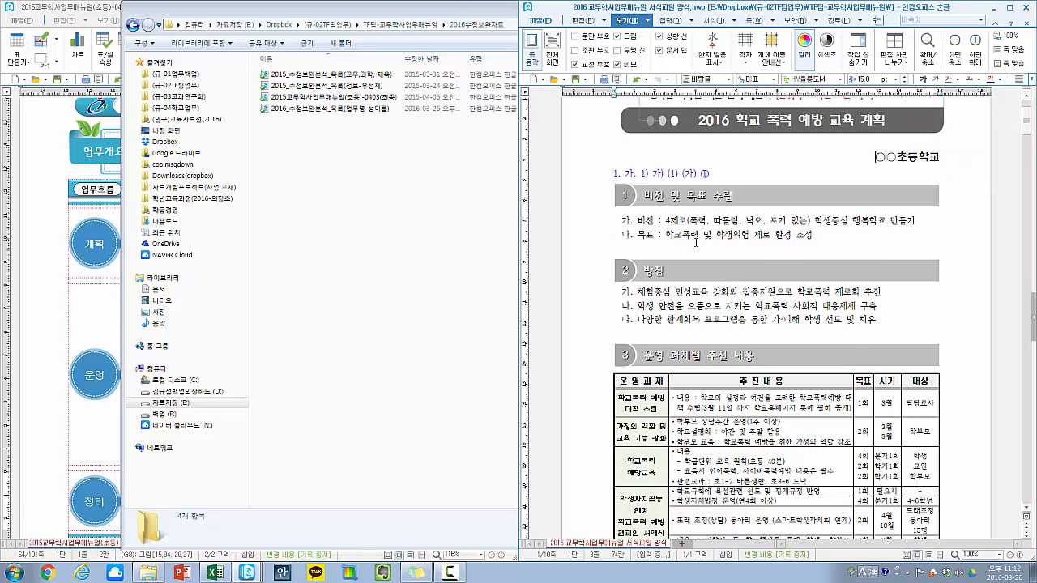
drag(589, 207, 810, 238)
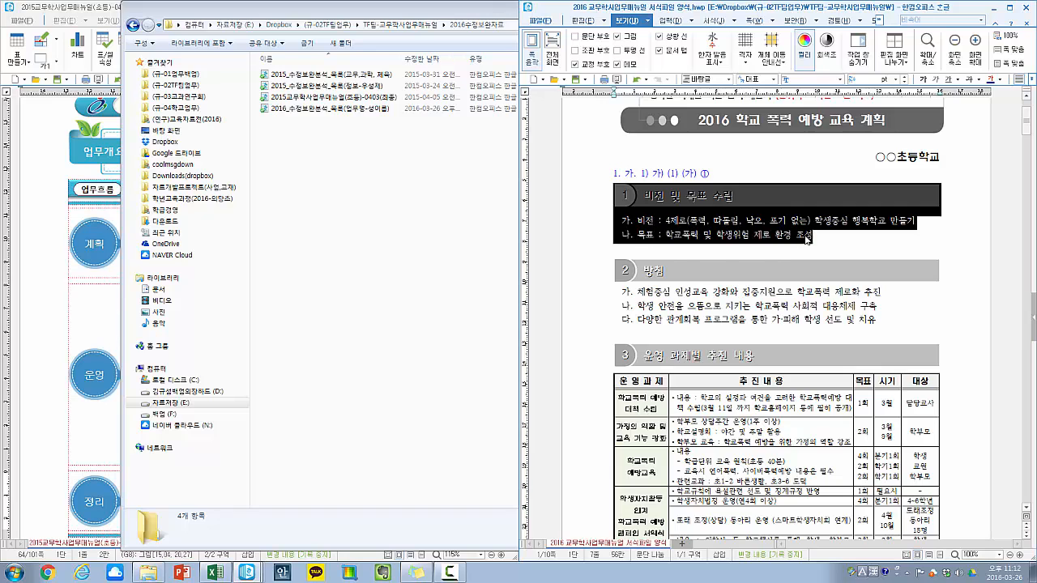
click(811, 238)
mouse_move(252, 575)
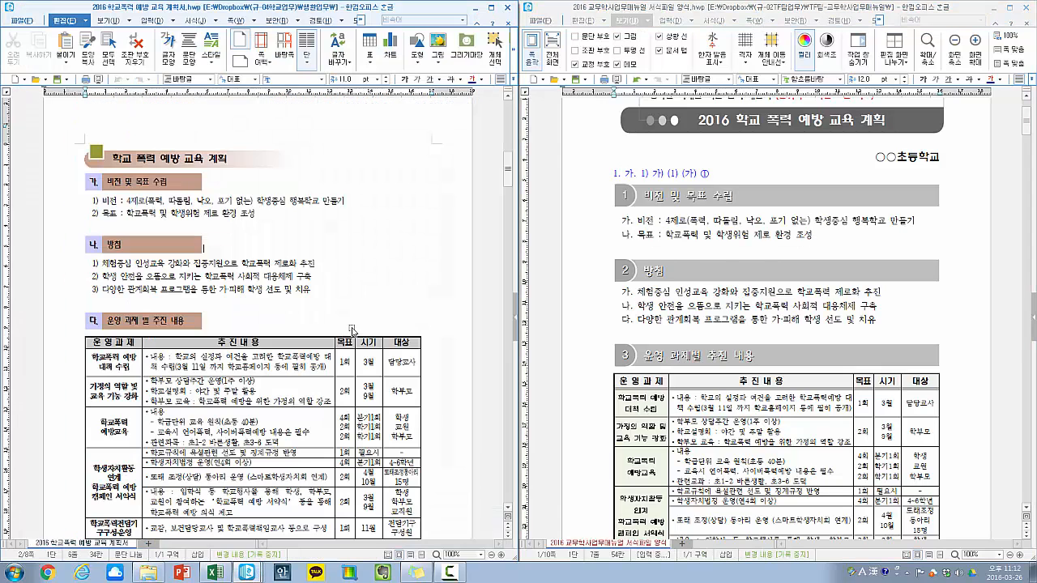
click(243, 512)
- Switch to the education office's 2016 학교폭력 예방 및 대책 기본계획 document, skim its content and layout, and close it
mouse_move(248, 574)
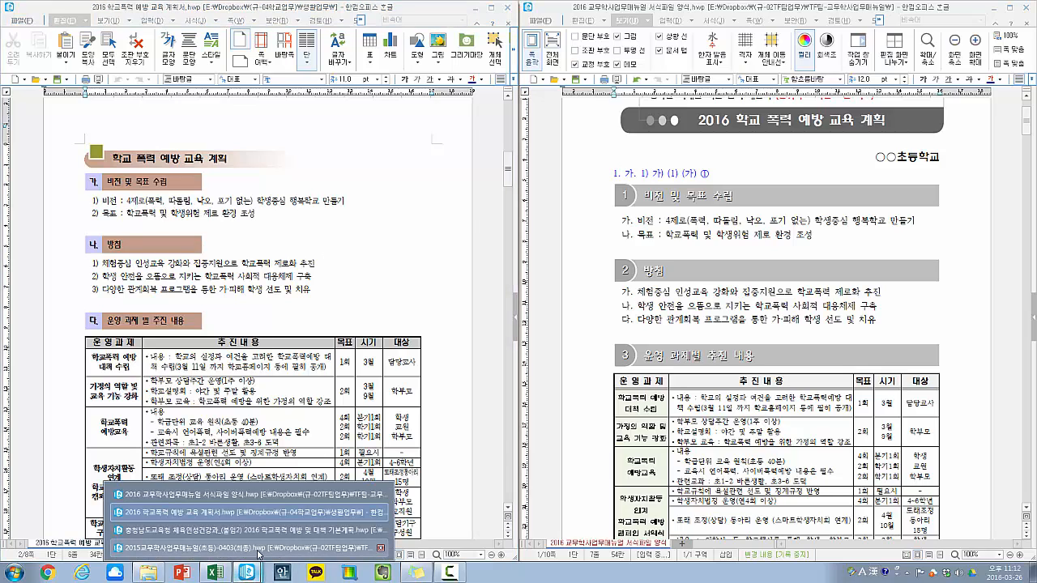
click(243, 530)
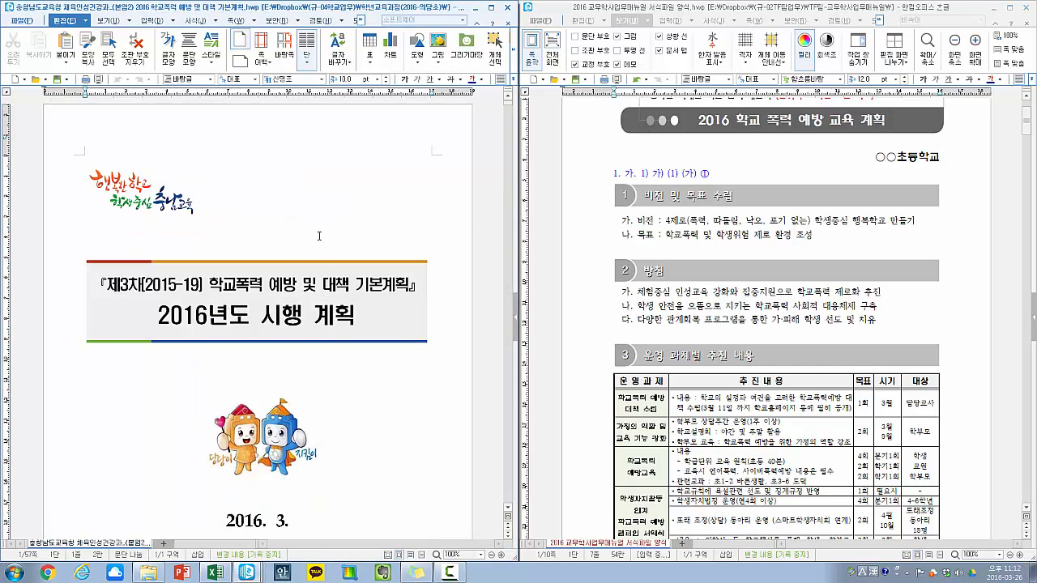
scroll(312, 321, down, 10)
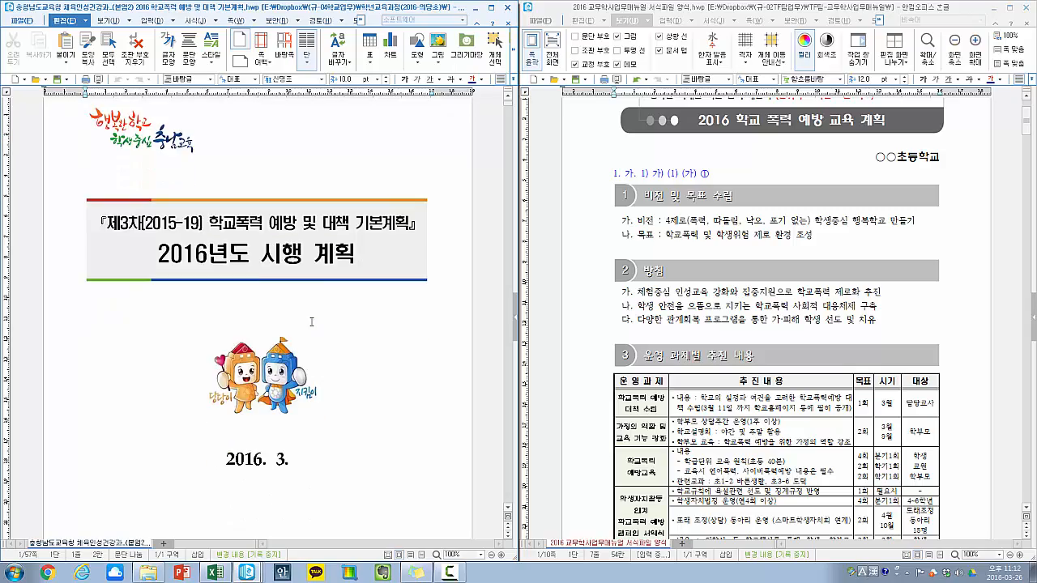
scroll(320, 312, down, 20)
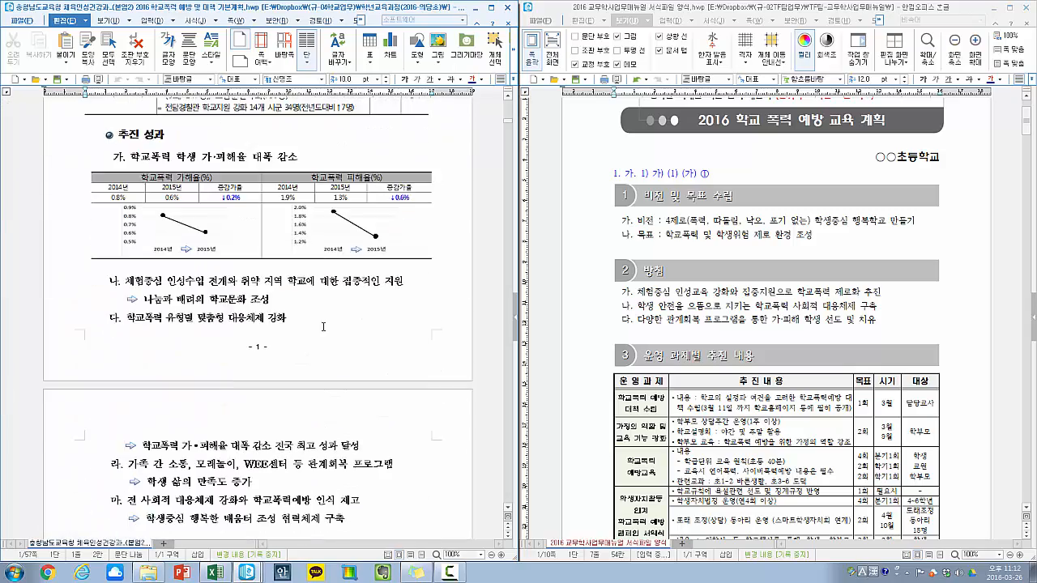
scroll(328, 334, down, 10)
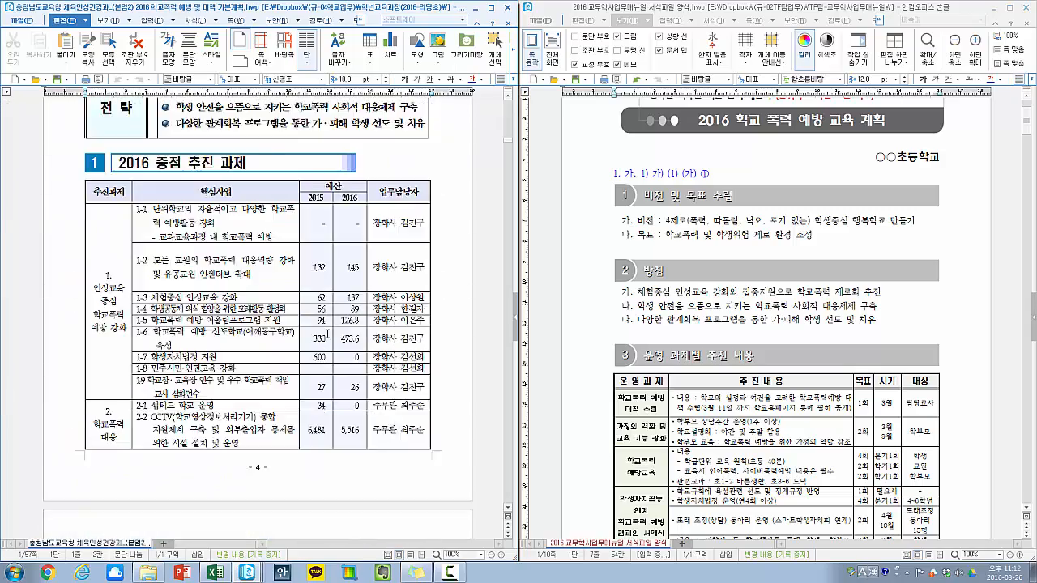
scroll(243, 272, up, 3)
scroll(243, 272, down, 20)
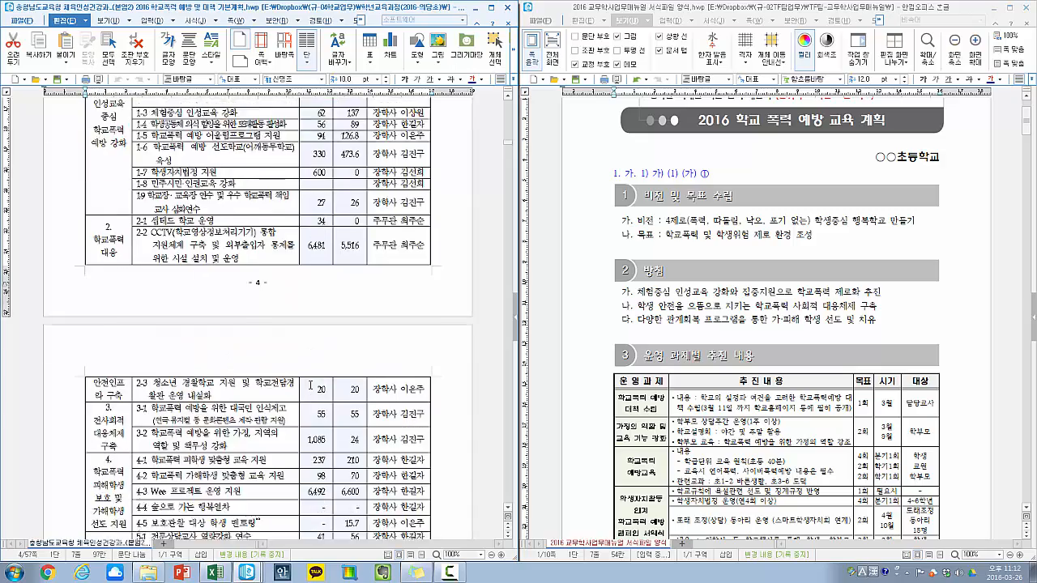
scroll(309, 381, down, 20)
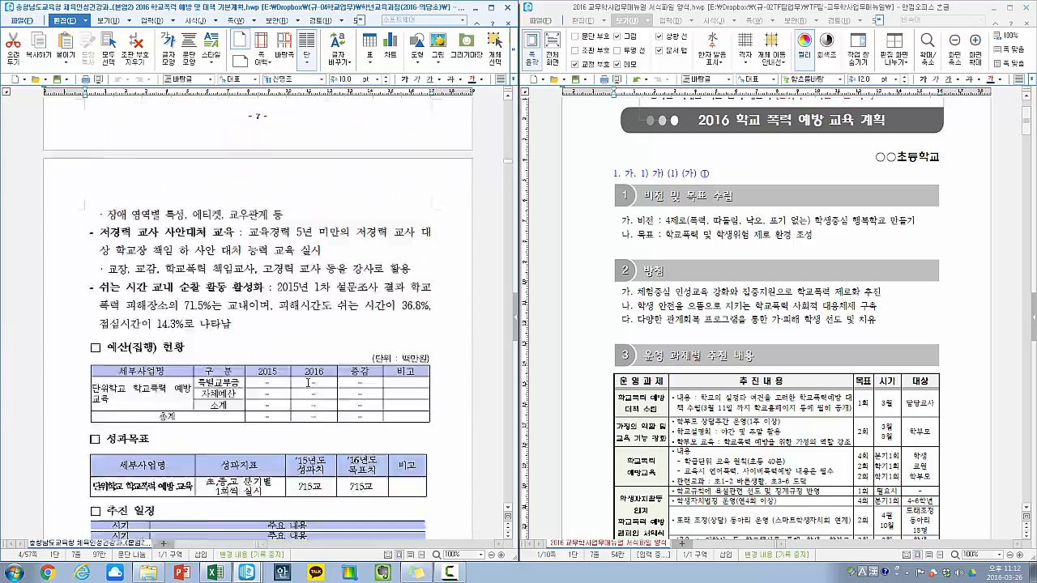
scroll(308, 389, down, 15)
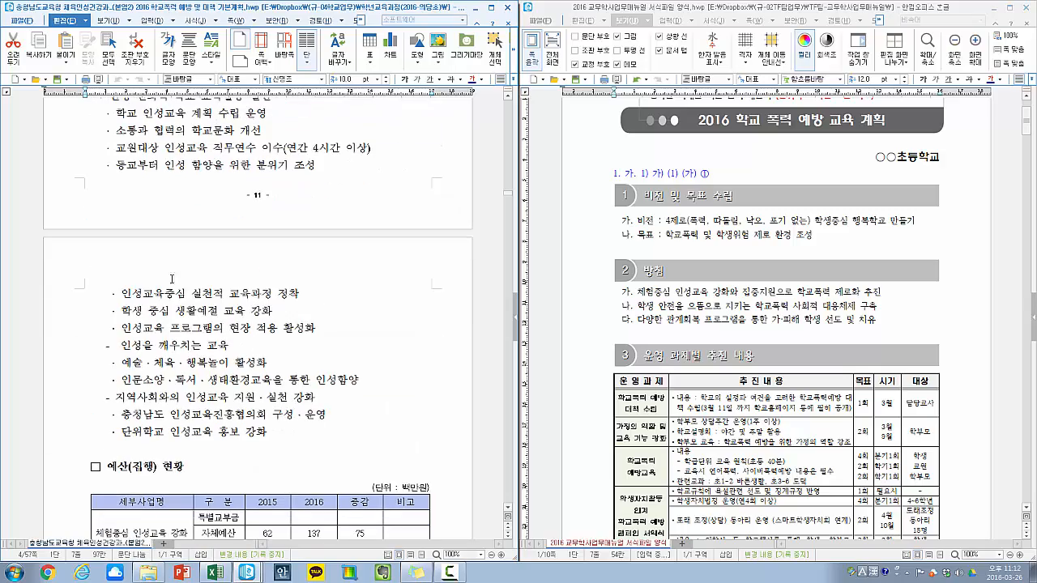
scroll(319, 398, down, 20)
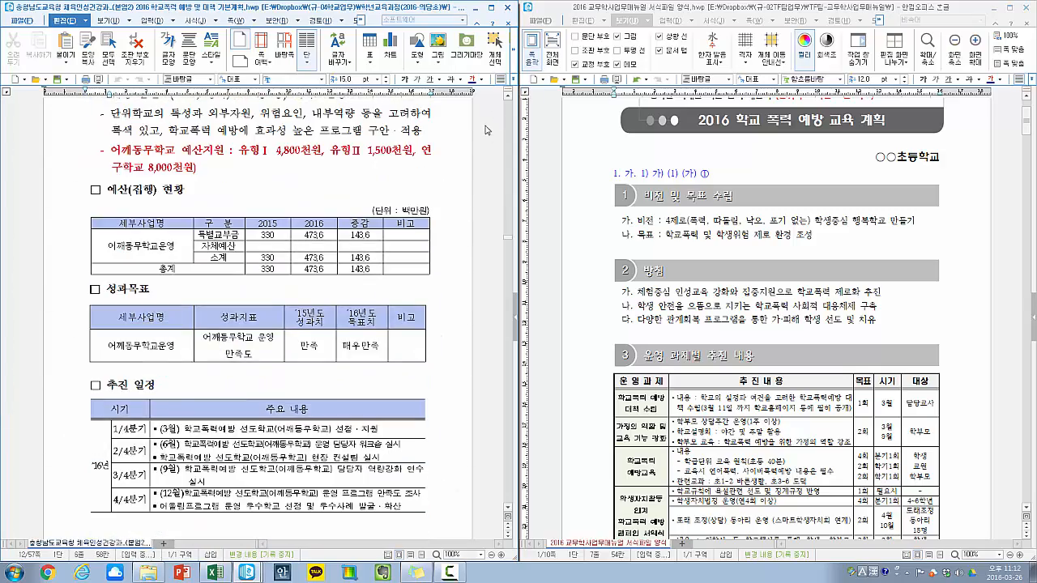
click(508, 8)
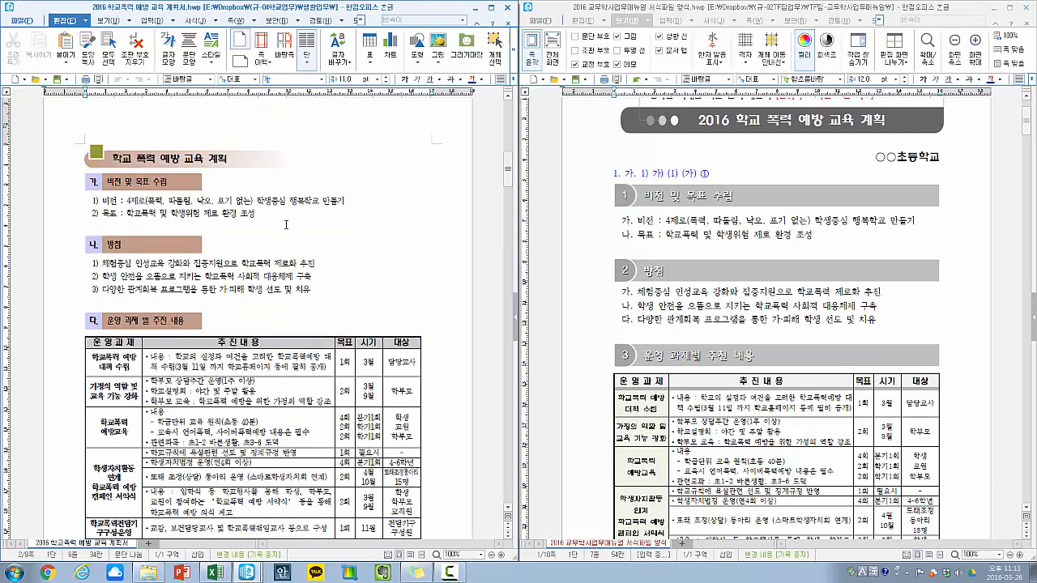
- Compare the title and the 비전 및 목표 수립 and 방침 sections of the 계획서 with those in the form template
scroll(282, 223, up, 1)
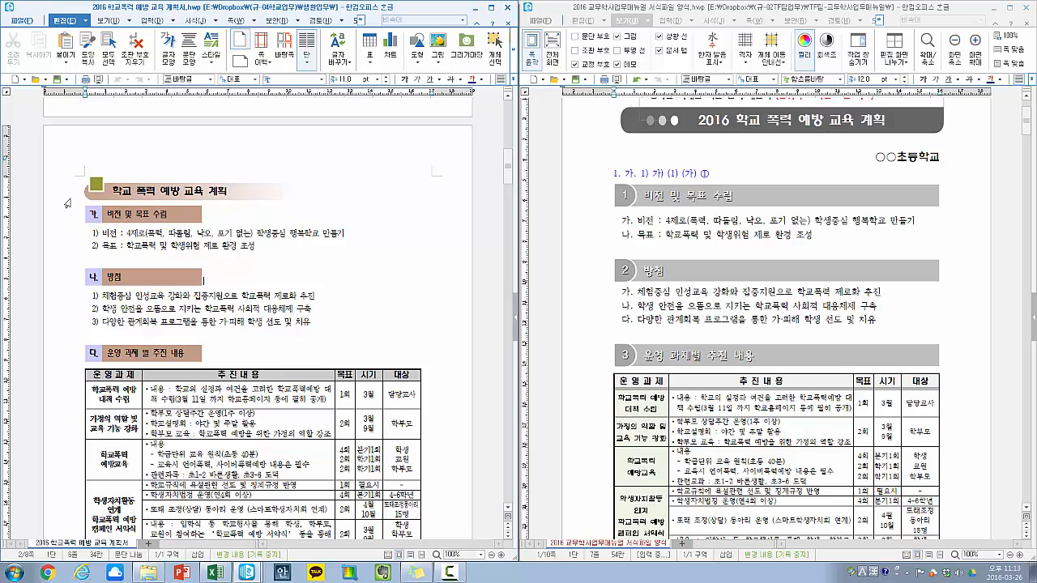
click(719, 235)
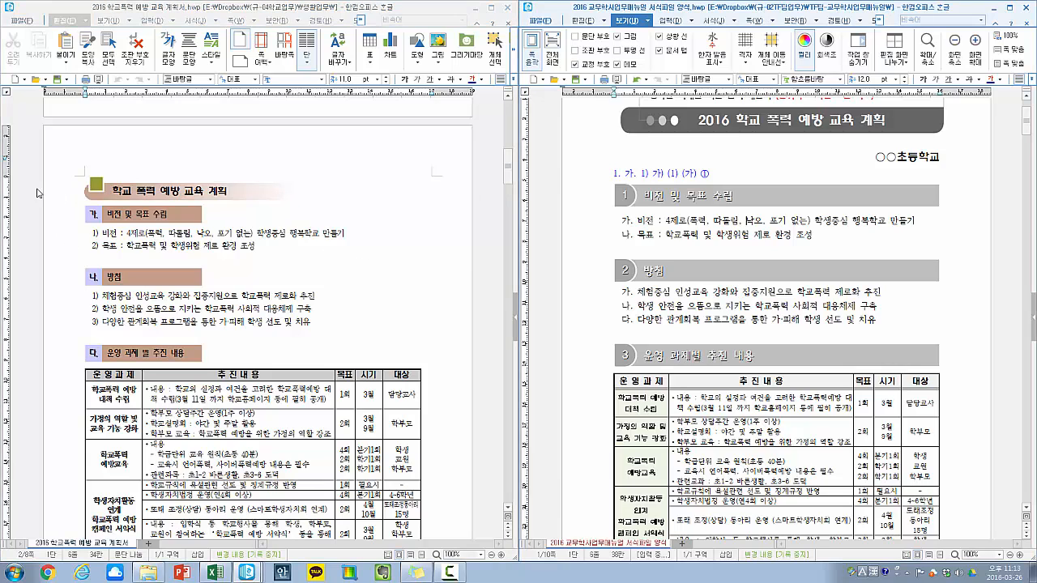
drag(37, 193, 350, 355)
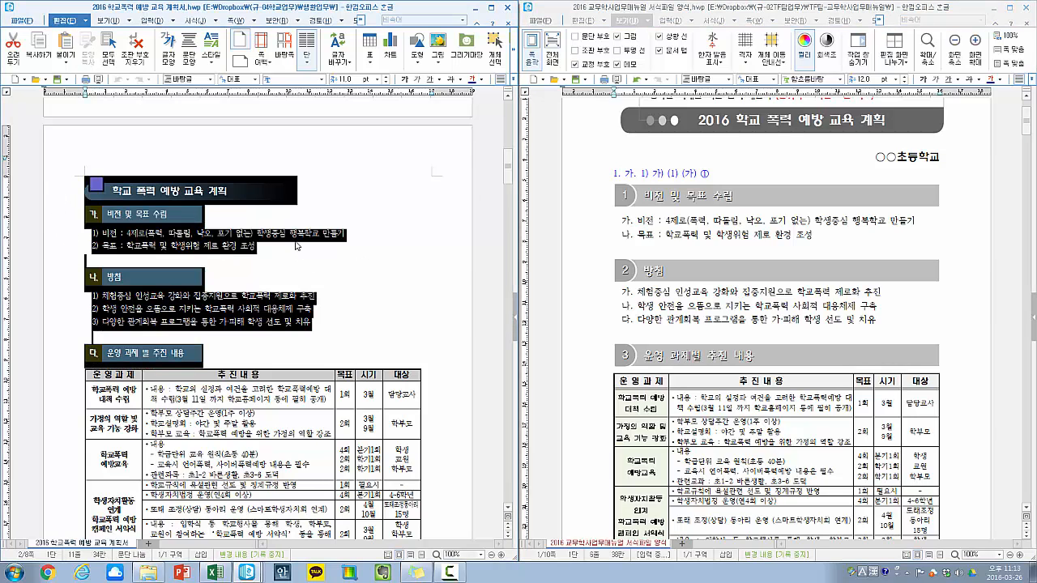
drag(588, 166, 897, 324)
click(893, 320)
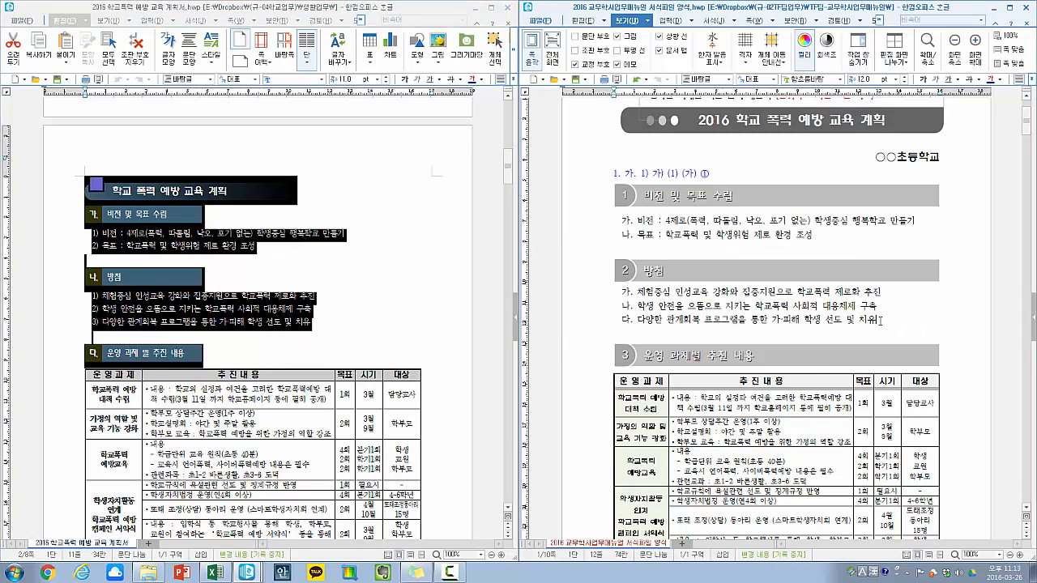
scroll(879, 320, down, 1)
- Compare the heading and item numbering levels of the 계획서 with those in the form template
click(94, 216)
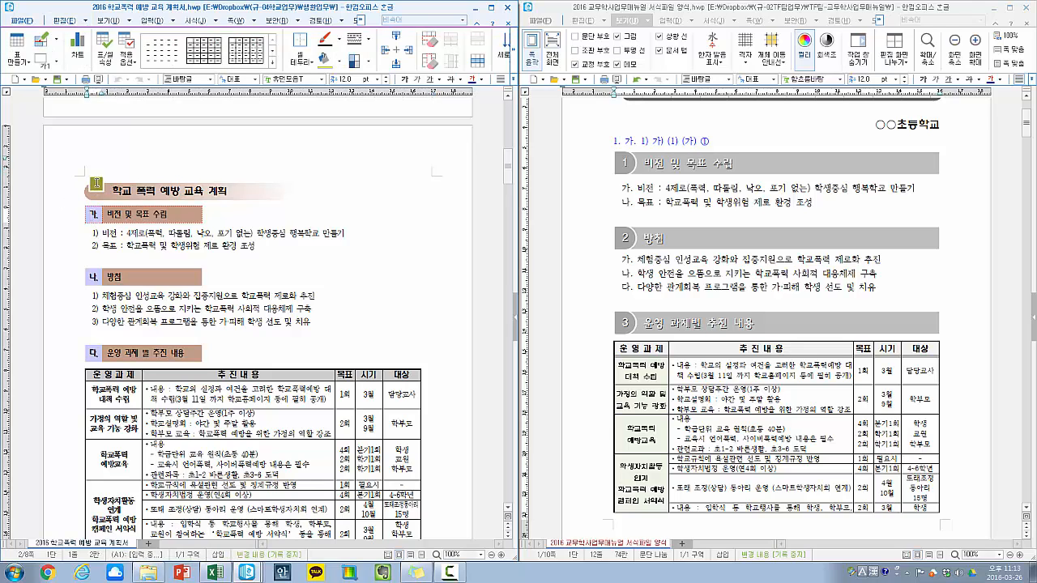
click(97, 188)
double_click(96, 215)
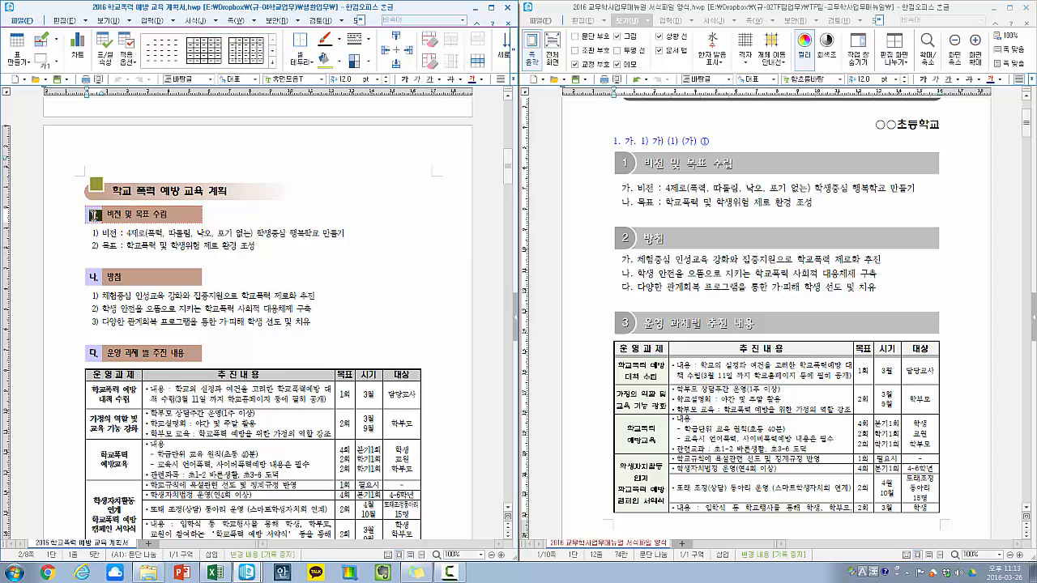
click(625, 162)
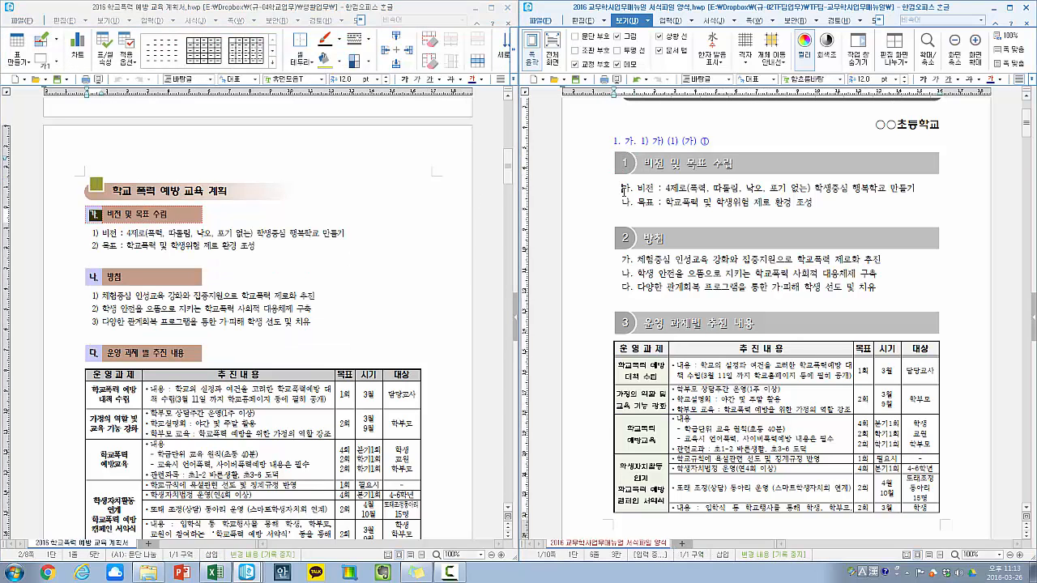
click(639, 273)
scroll(642, 271, down, 1)
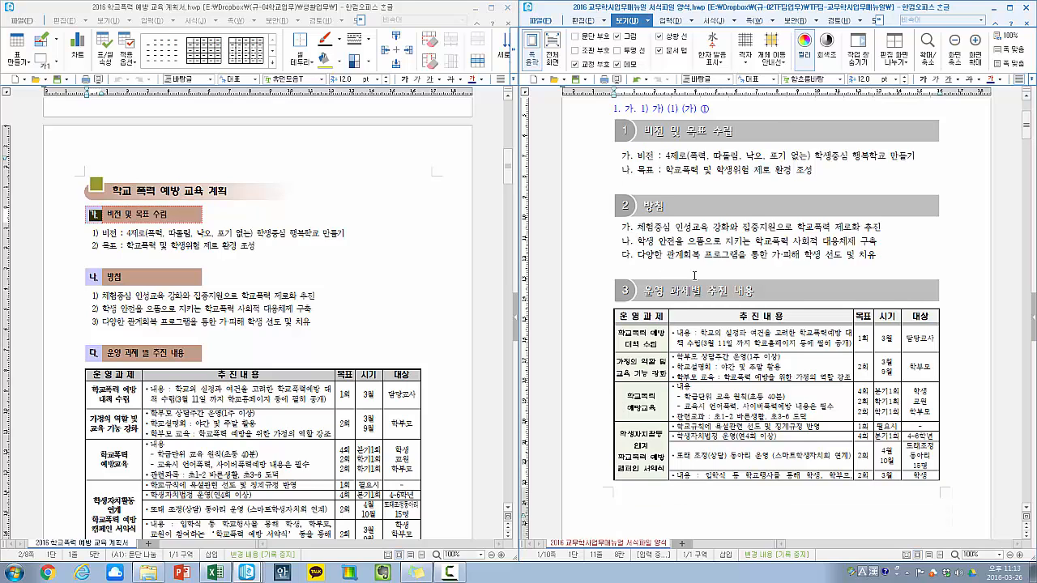
- Compare the 운영 과제별 추진 내용 table in both documents and check the 학교폭력 예방 대책 수립 row's task, 목표, 시기 and 대상 cells
scroll(694, 275, down, 3)
click(430, 274)
scroll(429, 274, down, 4)
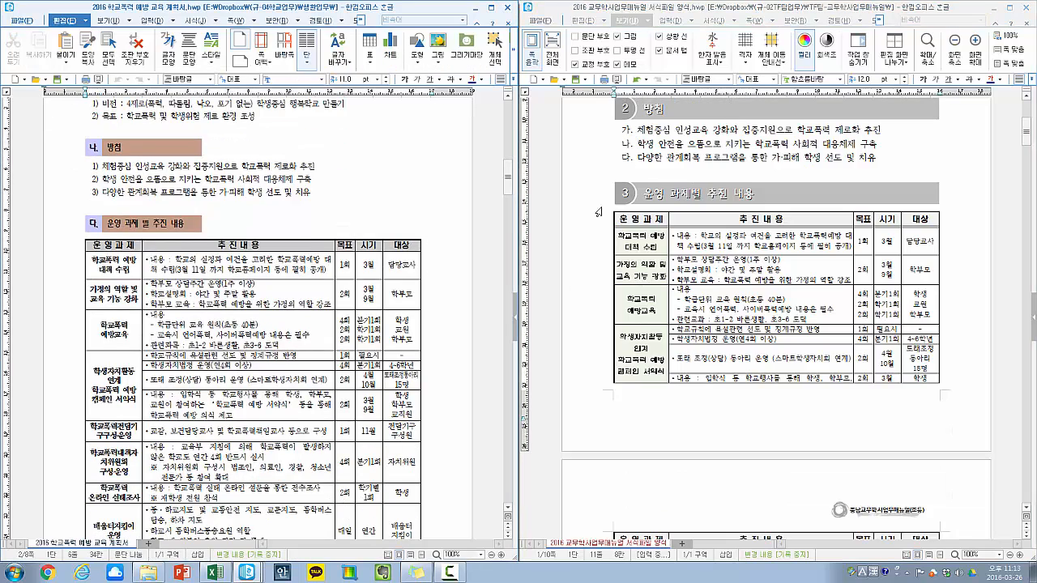
click(668, 165)
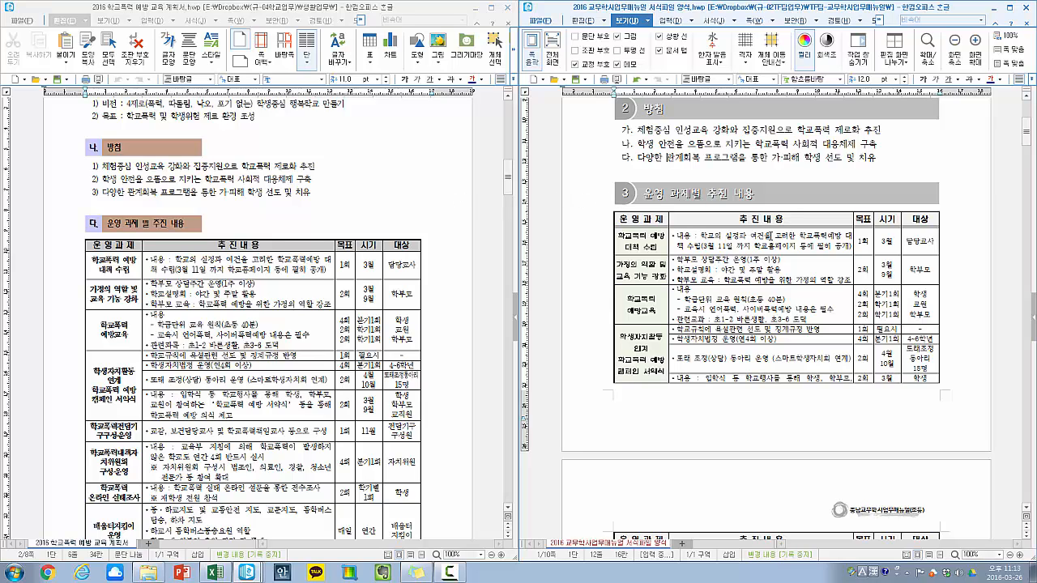
triple_click(651, 237)
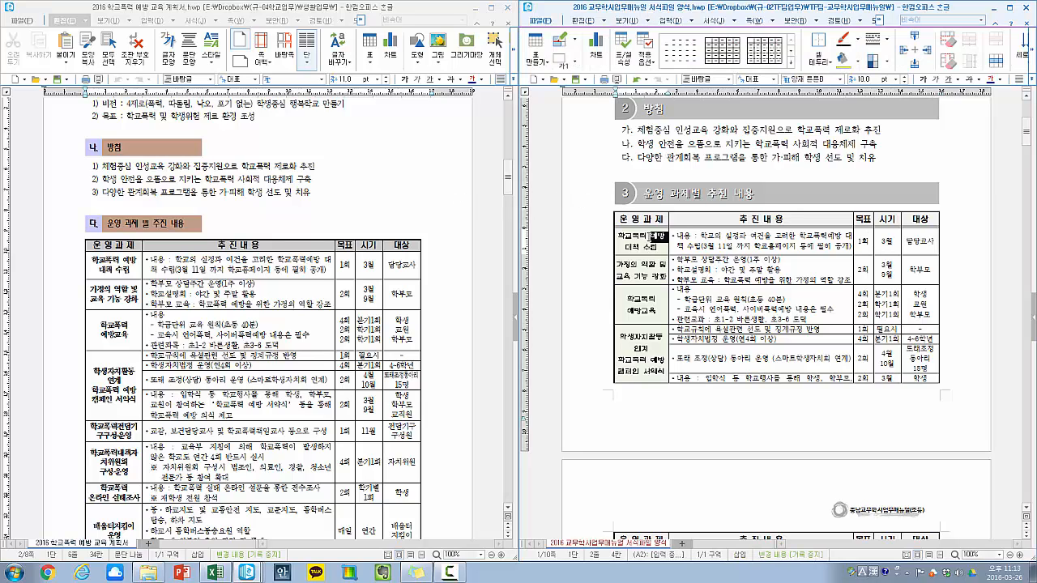
click(653, 251)
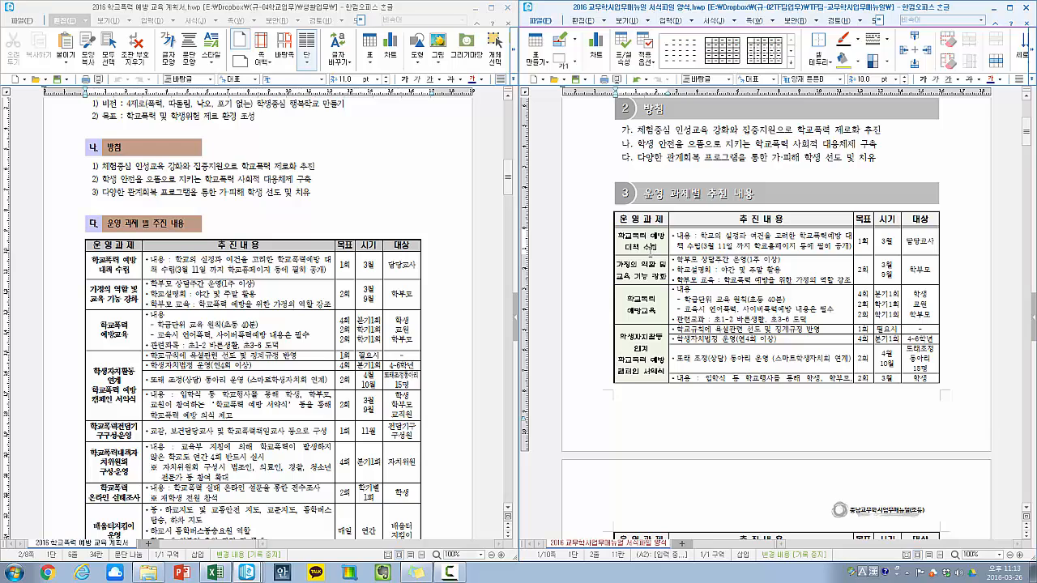
double_click(868, 245)
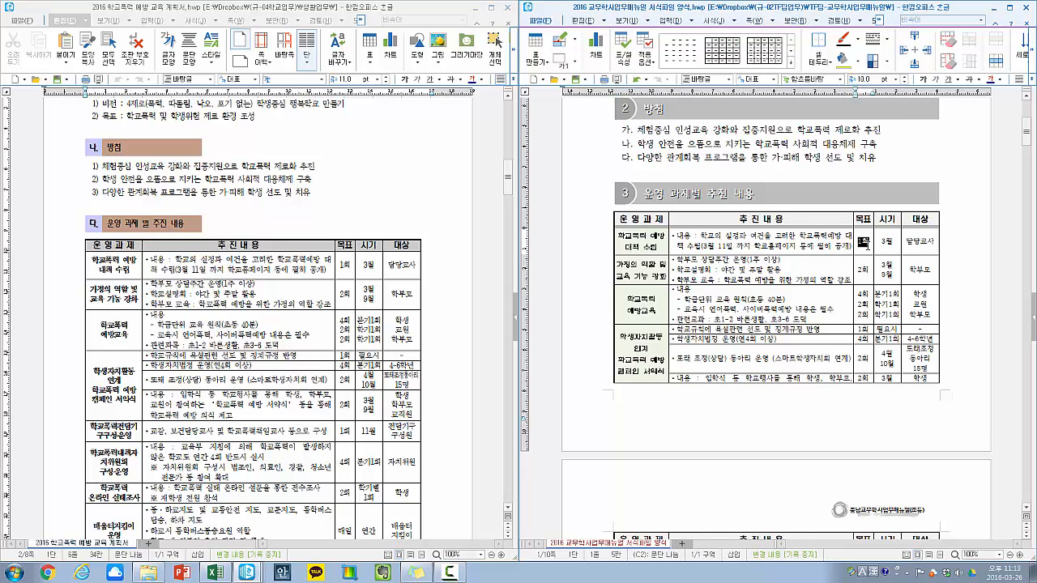
double_click(888, 241)
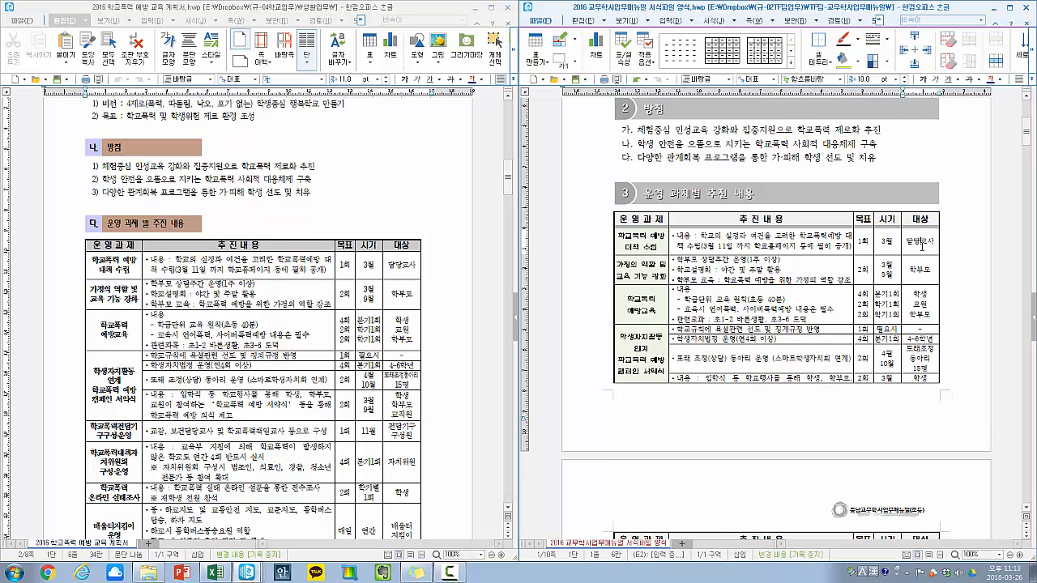
double_click(921, 241)
scroll(794, 268, down, 1)
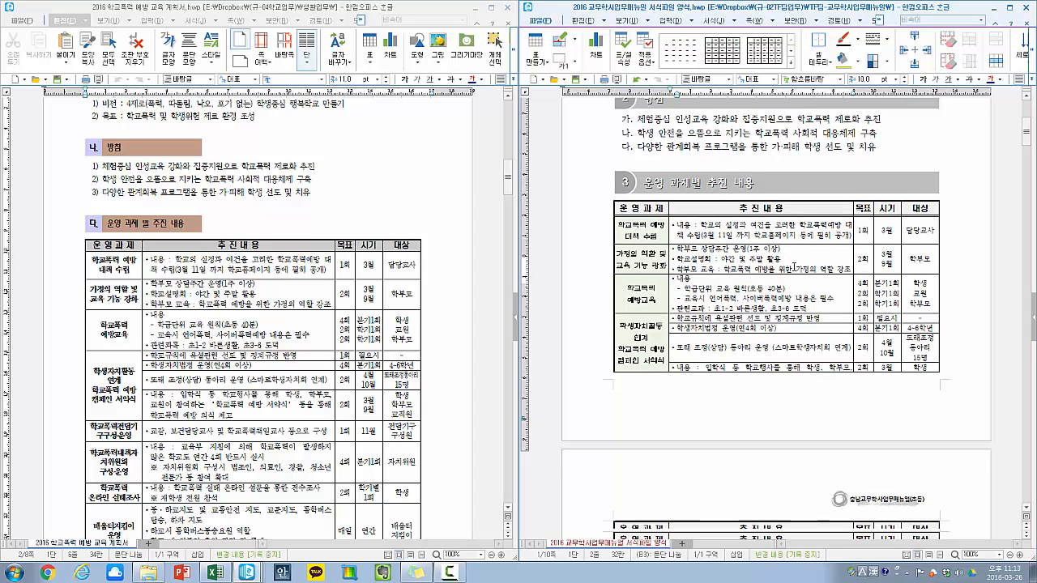
- Examine the 학교폭력 예방교육 row, matching its content lines to the 목표, 시기 and 대상 entries for 학생, 교원 and 학부모
double_click(639, 274)
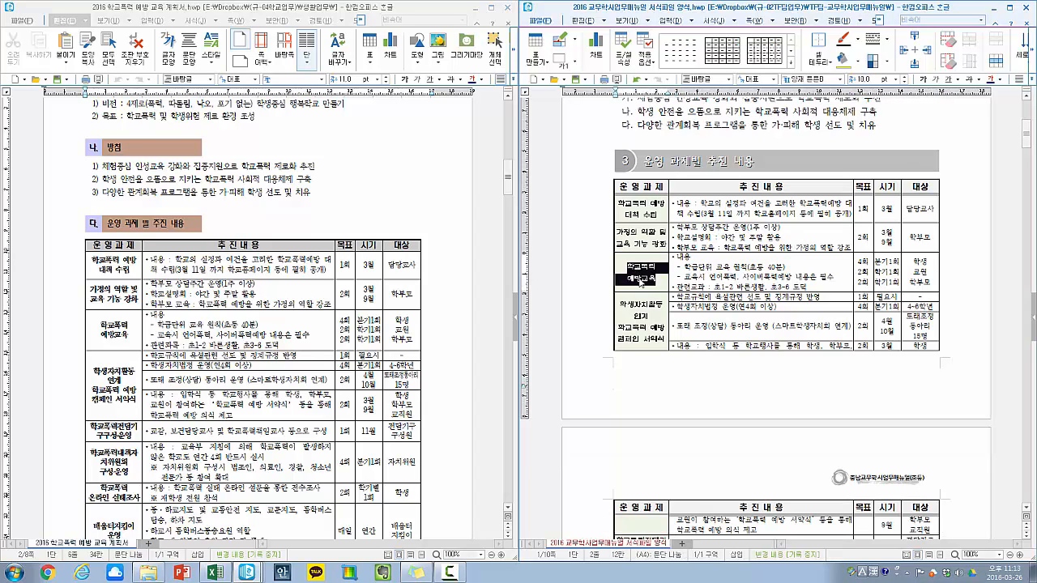
drag(690, 267, 785, 267)
click(703, 279)
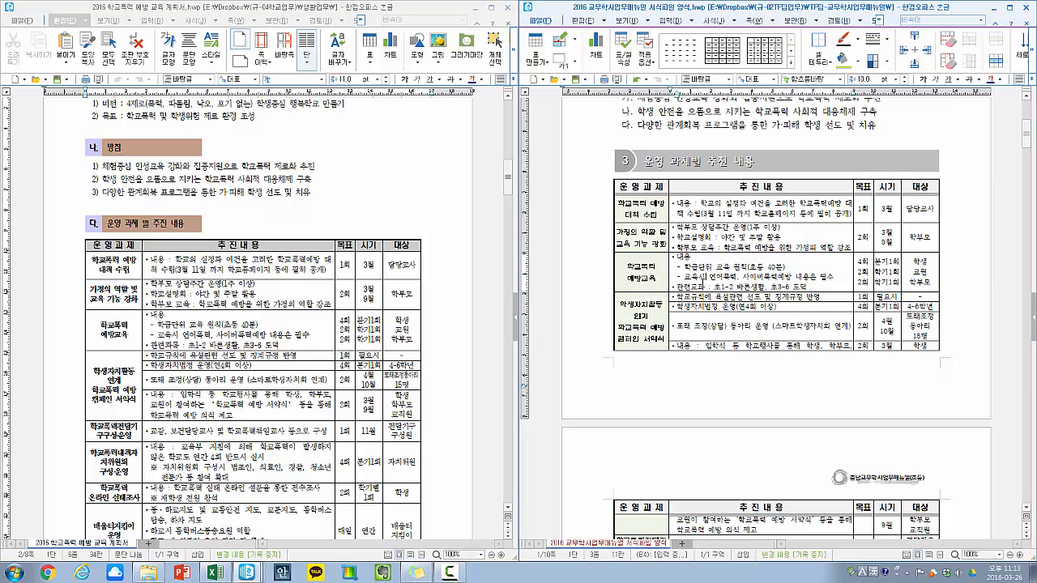
drag(685, 268, 787, 268)
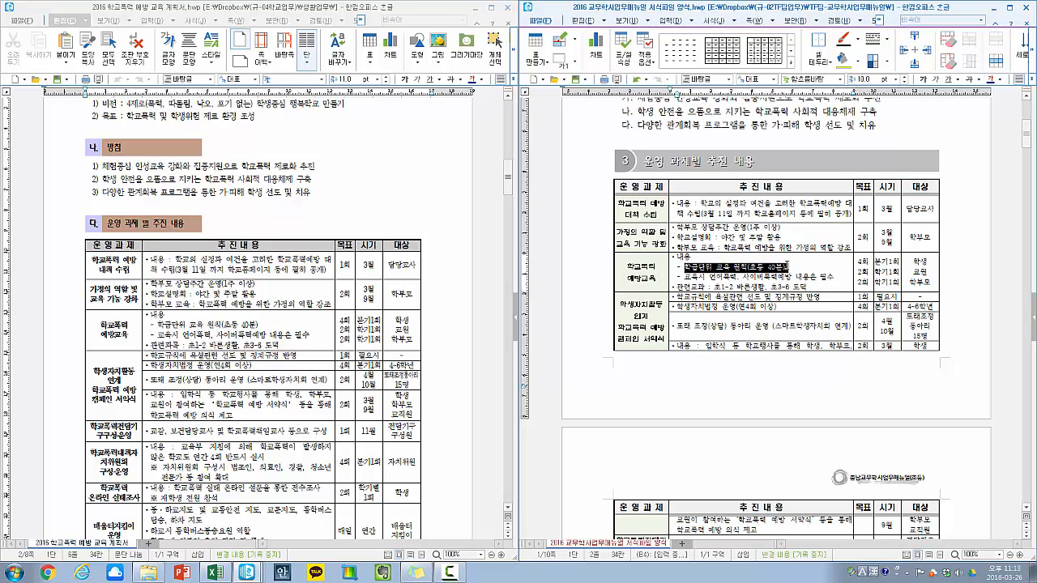
click(788, 268)
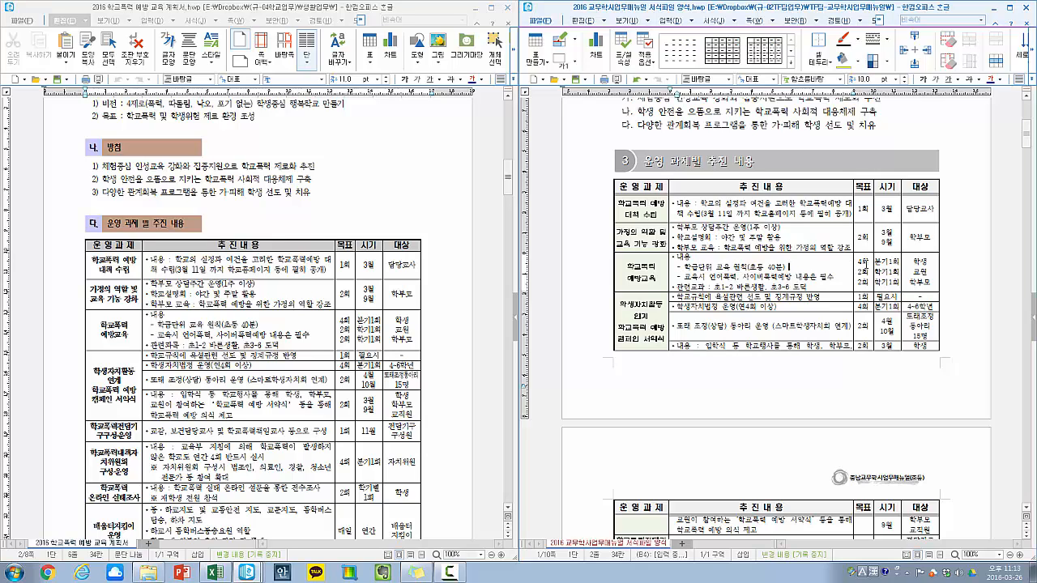
double_click(863, 262)
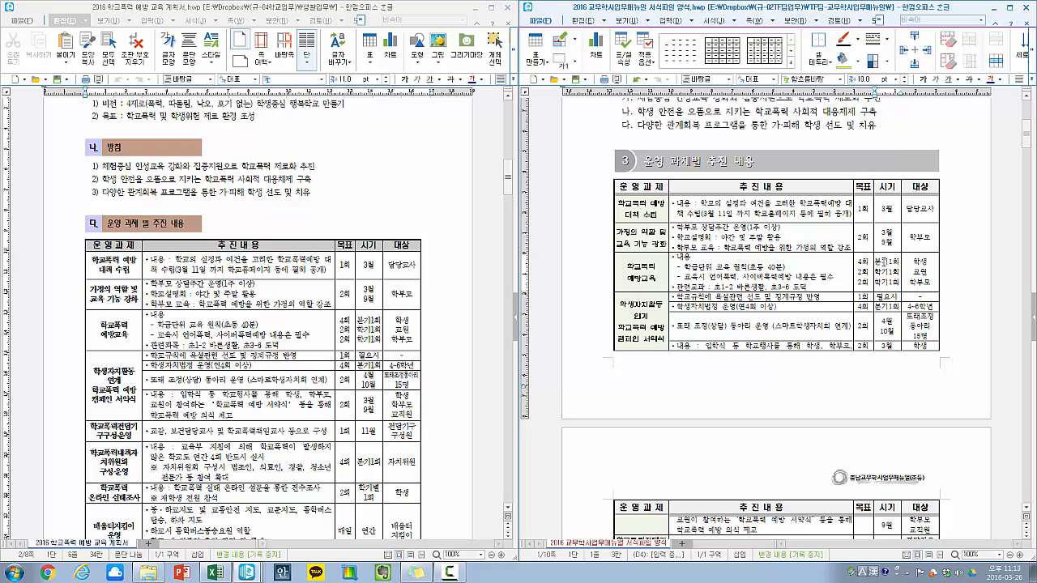
double_click(884, 263)
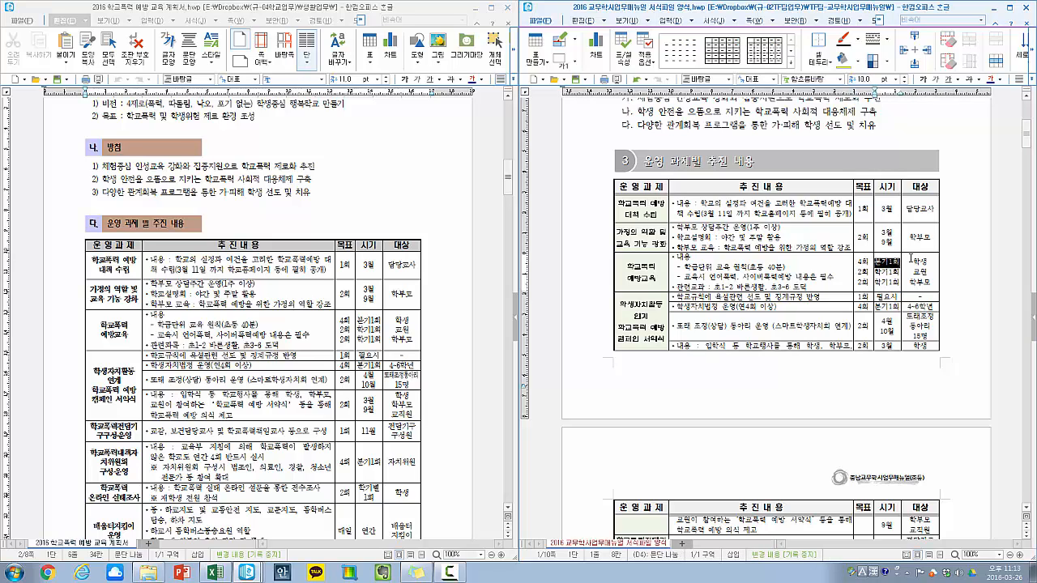
double_click(918, 261)
click(713, 270)
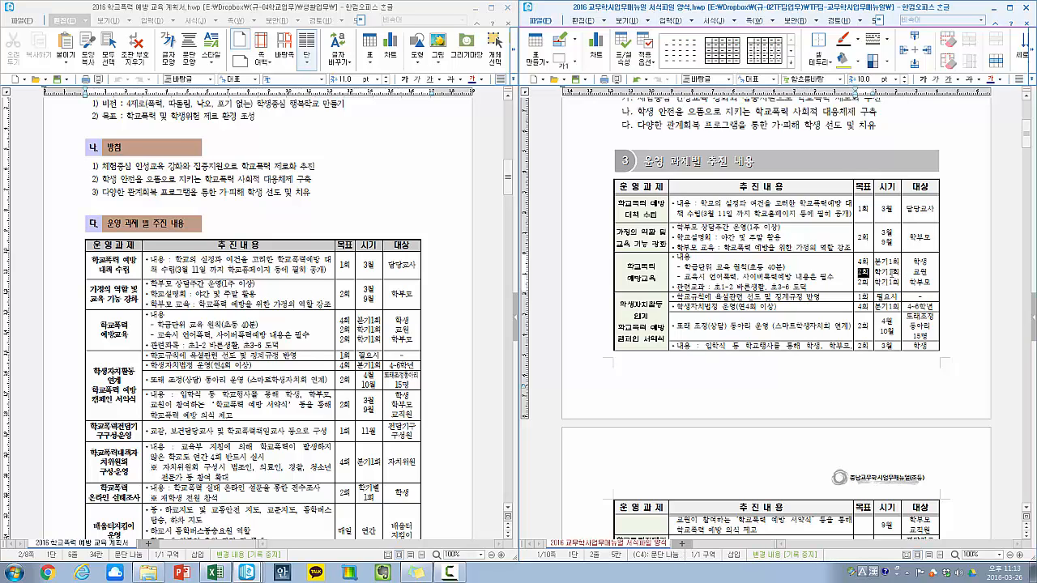
click(864, 263)
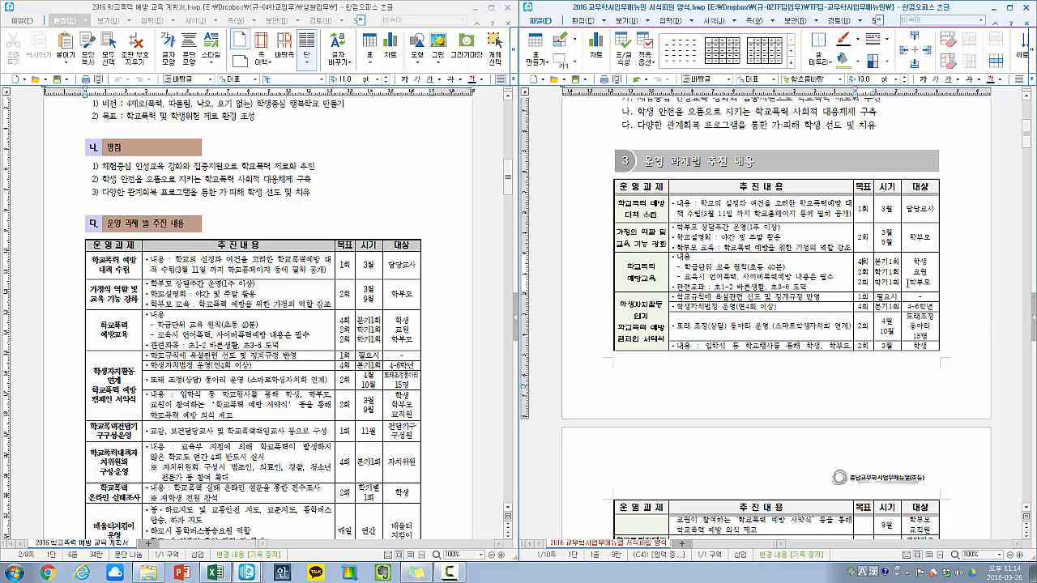
double_click(916, 283)
double_click(865, 283)
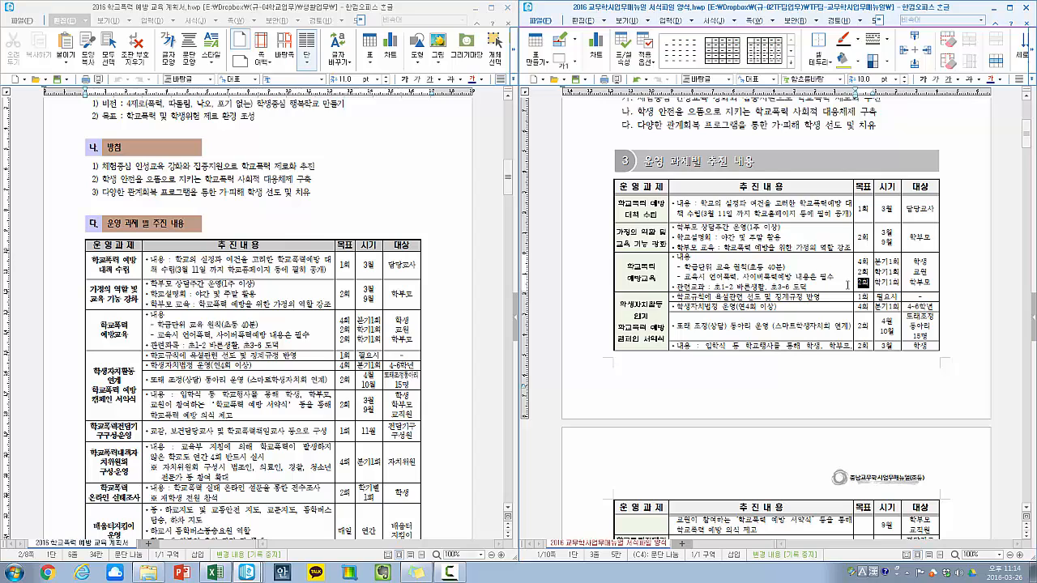
click(783, 278)
- Review the 학생자치활동 연계 row and the 학교폭력전담기구 구성·운영 row in the template's table
scroll(733, 280, down, 1)
drag(637, 270, 921, 298)
click(921, 297)
click(812, 294)
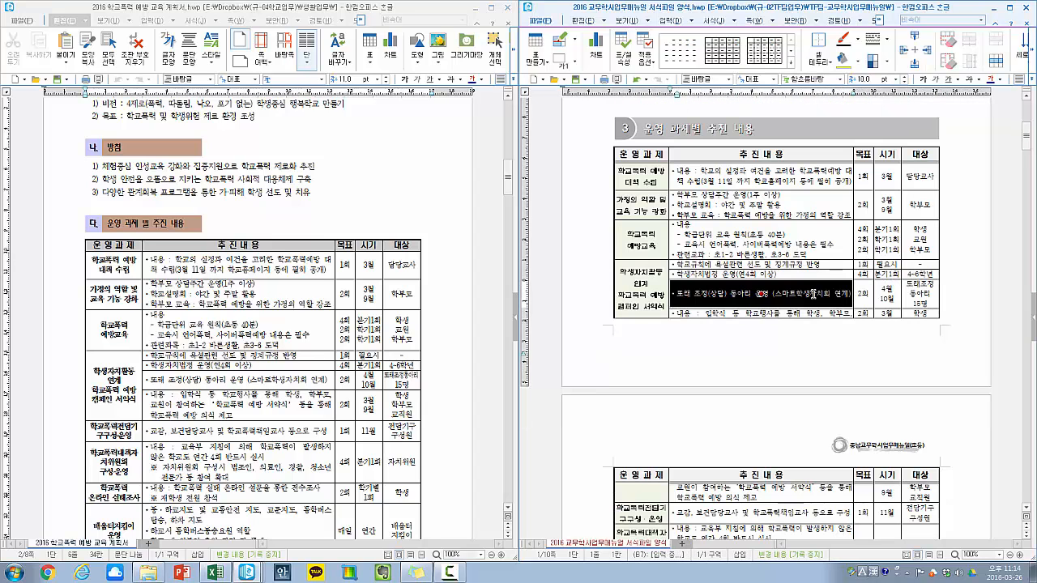
scroll(794, 312, down, 2)
click(722, 447)
scroll(721, 446, down, 3)
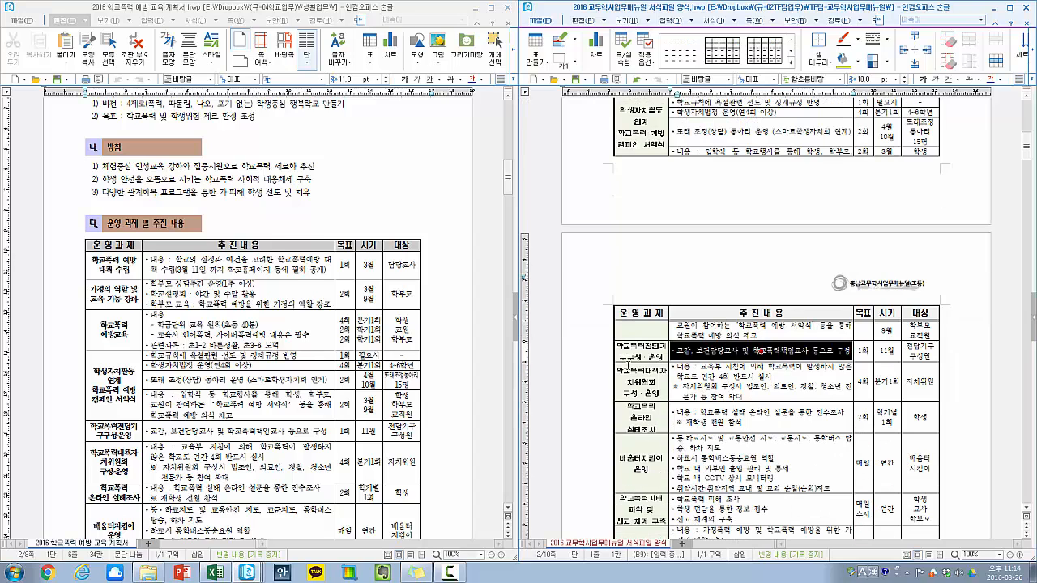
- Check the 학교폭력대책자치위원회 구성·운영 row's content, 시기 and 목표 cells and skim the rows below it
click(587, 377)
drag(683, 387, 722, 388)
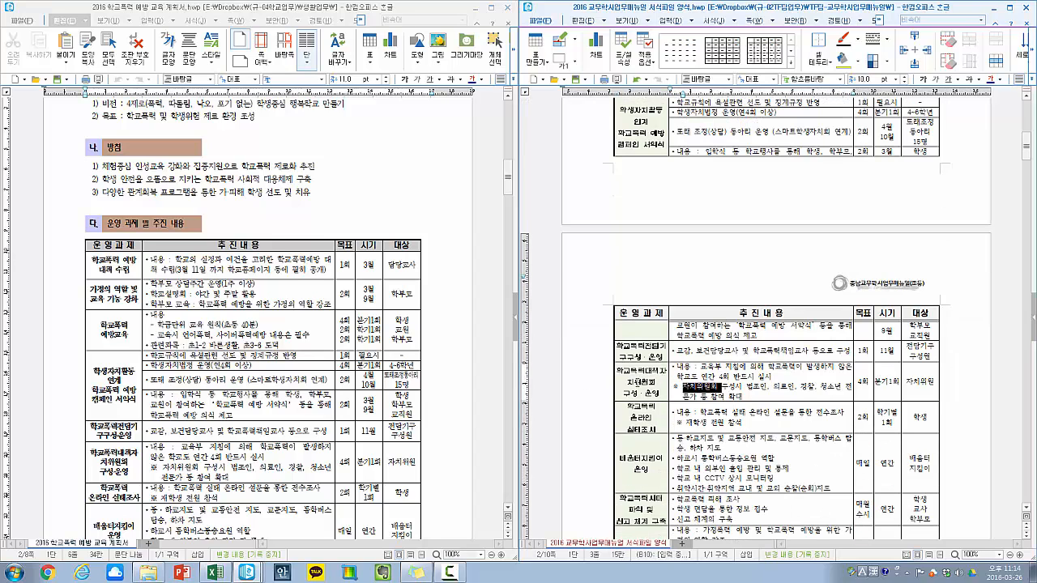
click(638, 382)
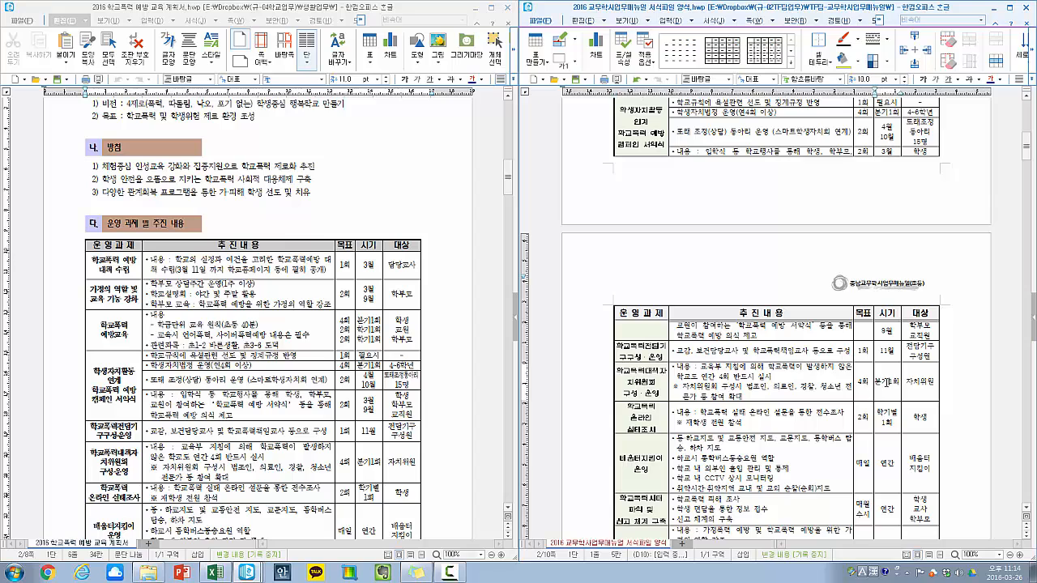
double_click(886, 383)
double_click(866, 384)
scroll(853, 387, down, 2)
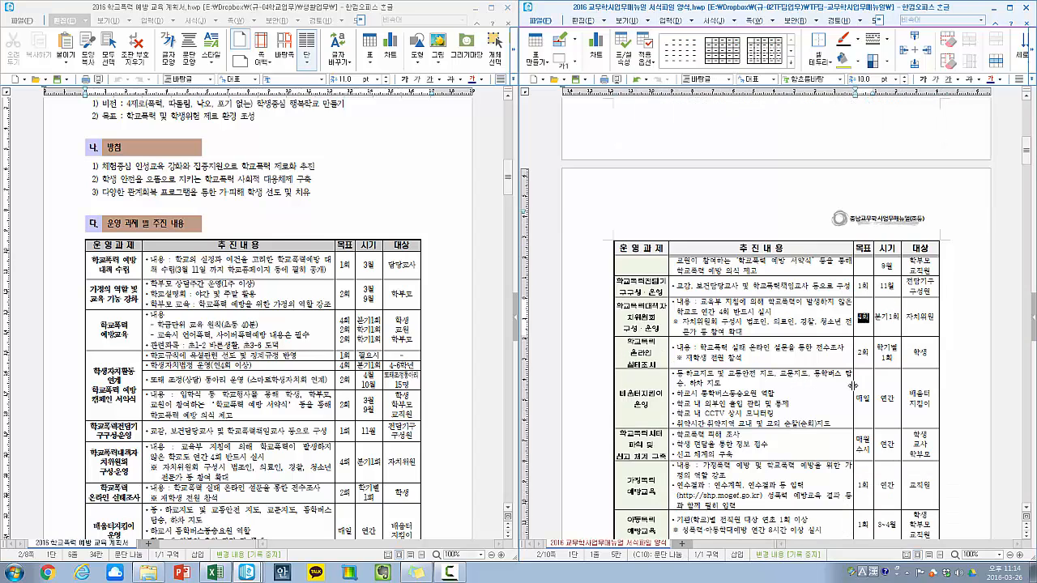
click(802, 396)
scroll(798, 395, down, 2)
scroll(799, 386, down, 3)
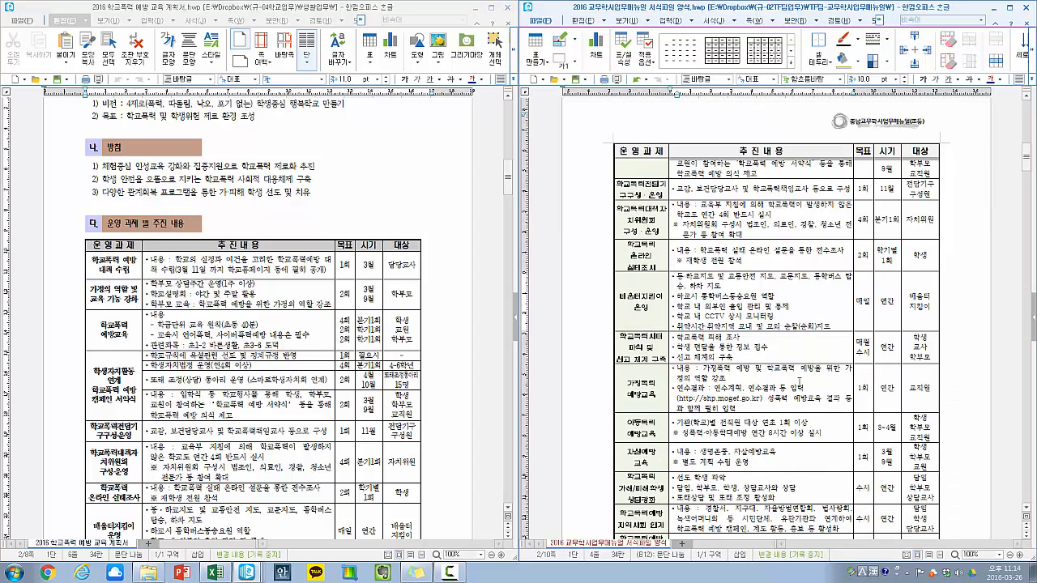
- Review the 운영 과제별 추진 내용 heading and how its table's body cells run across the pages
scroll(779, 333, up, 12)
scroll(780, 333, up, 1)
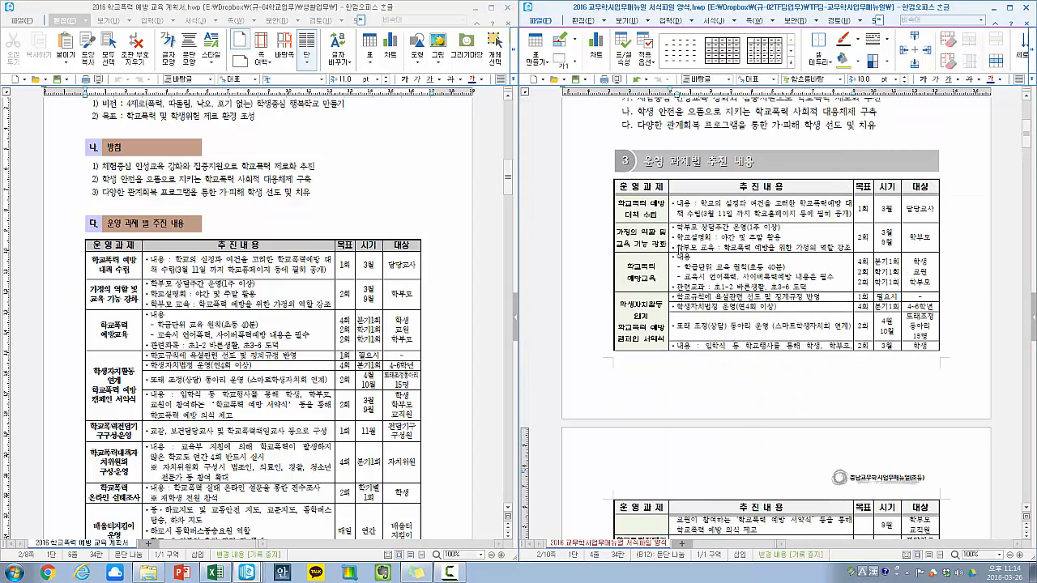
triple_click(658, 166)
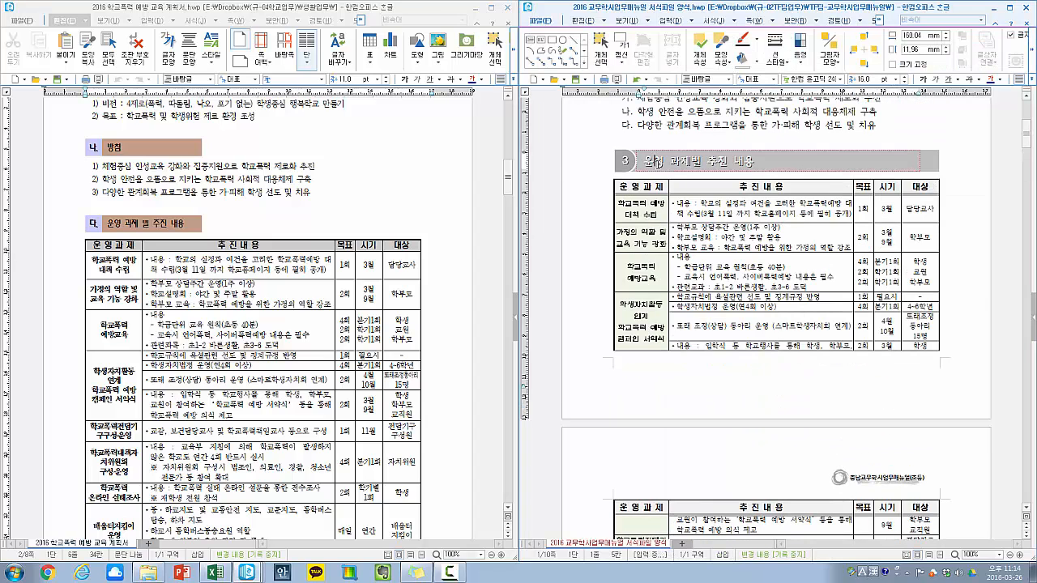
click(605, 213)
click(743, 212)
scroll(743, 213, down, 10)
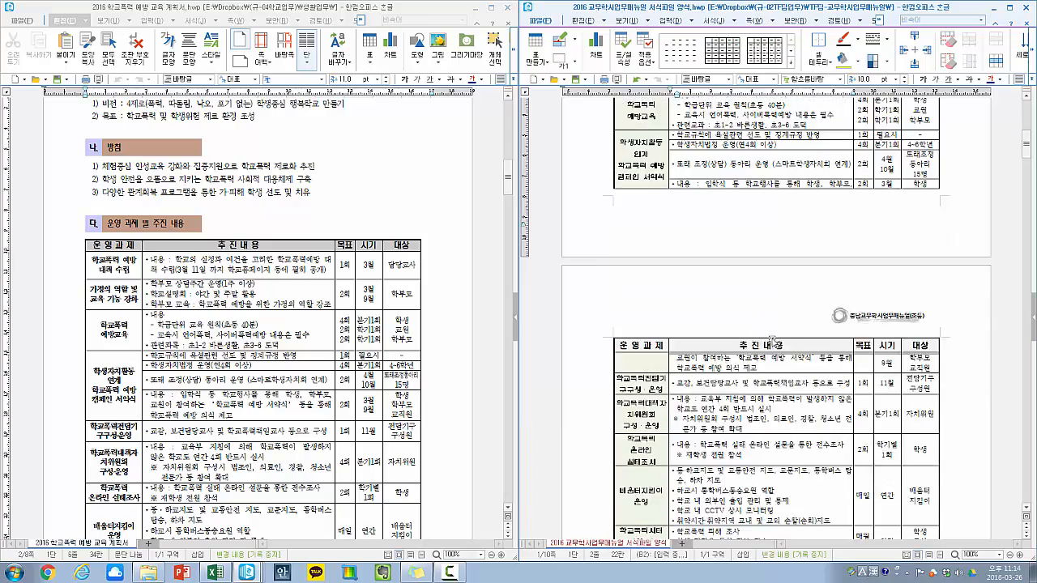
scroll(773, 341, down, 1)
scroll(754, 331, up, 8)
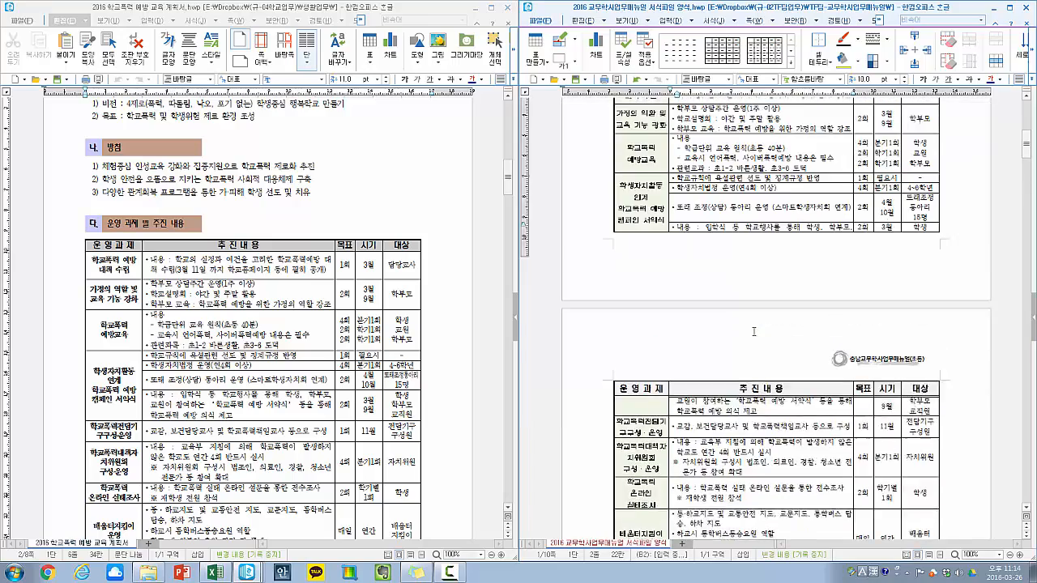
drag(693, 140, 775, 323)
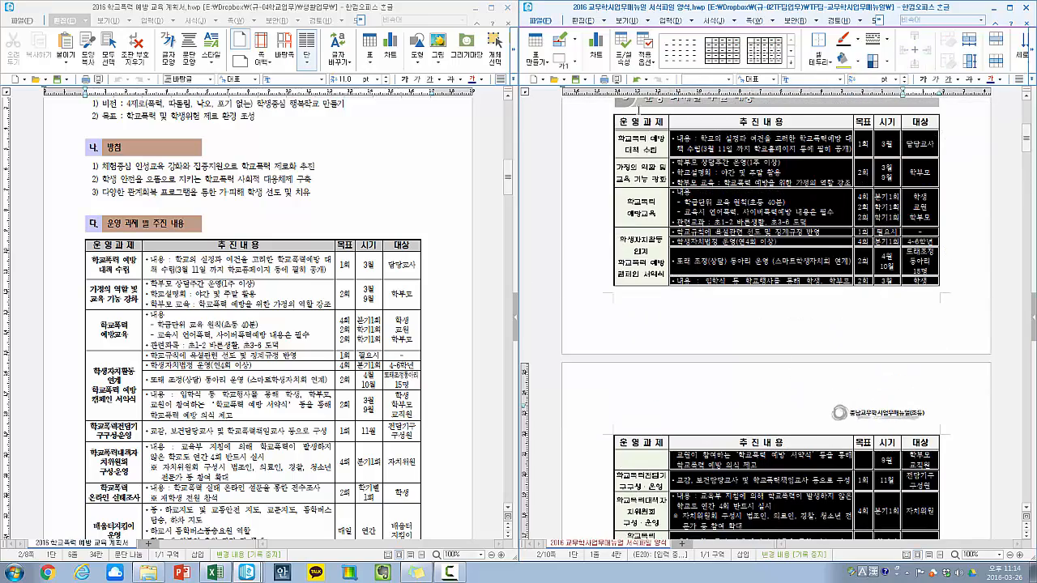
click(638, 117)
click(574, 168)
scroll(695, 299, down, 8)
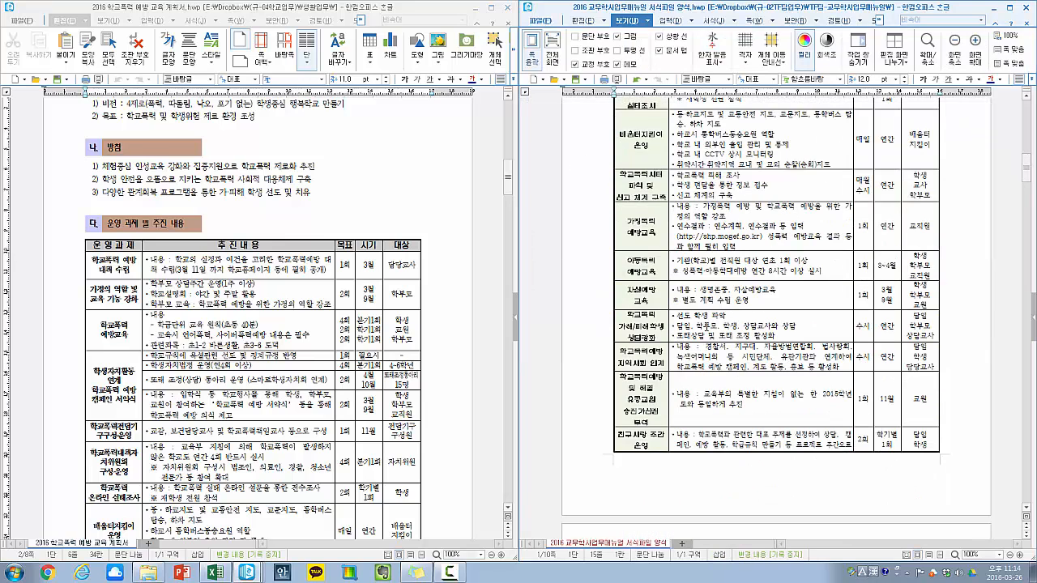
- Tighten the character spacing of the 추진 내용 text in the 친구사랑 주간 운영 row so it fits on two lines
scroll(713, 357, down, 5)
drag(711, 357, 666, 242)
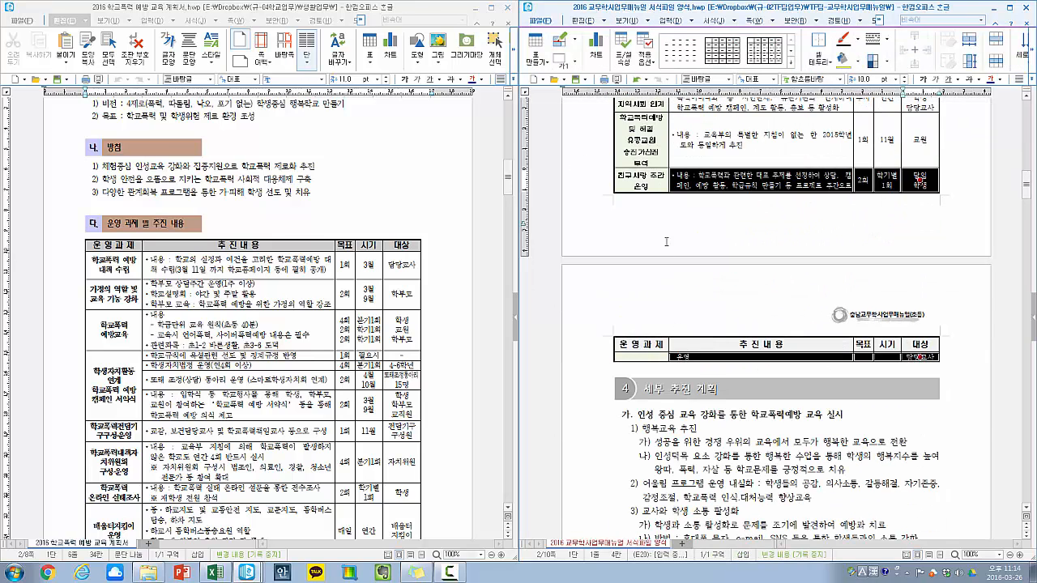
key(Escape)
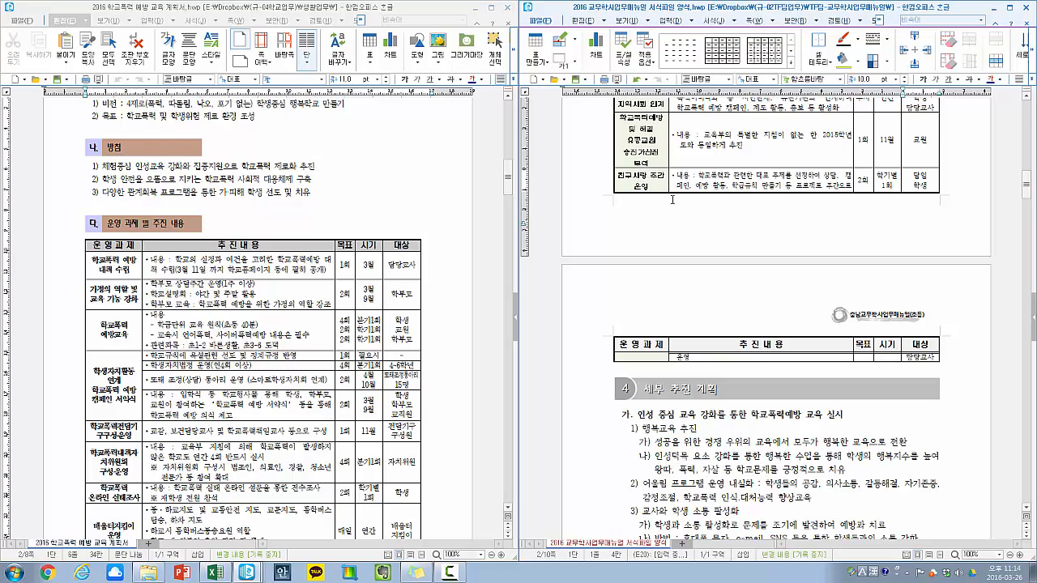
drag(675, 174, 720, 305)
drag(700, 345, 694, 358)
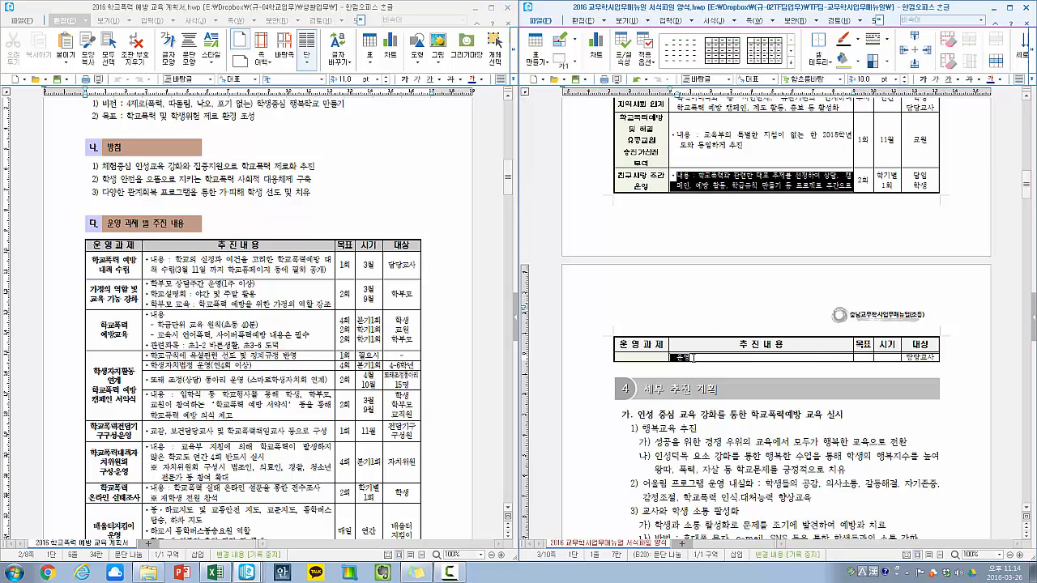
key(alt+shift+n)
key(alt+shift+n)
key(alt+shift+n)
key(alt+shift+n)
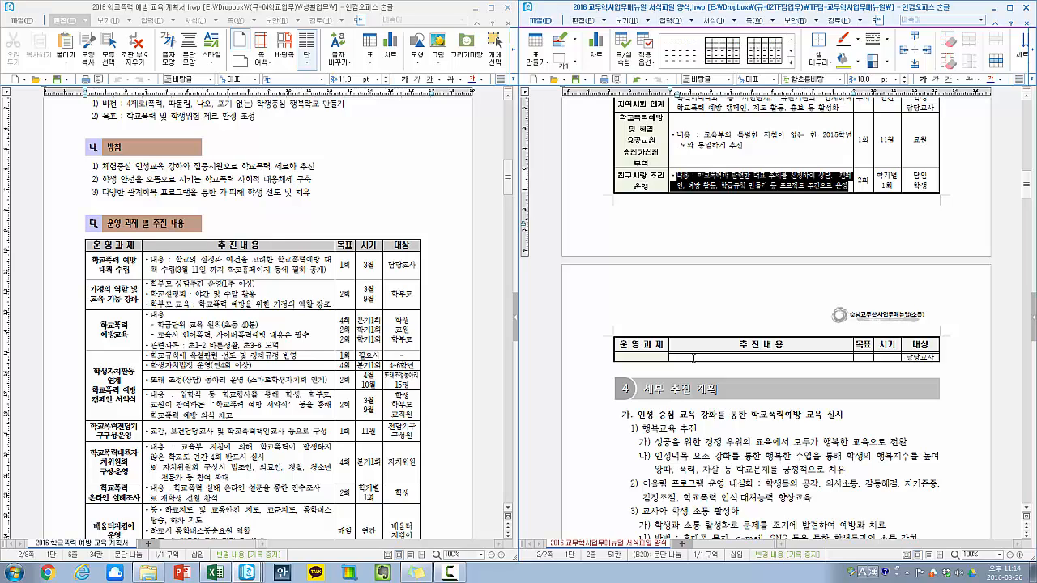
click(693, 358)
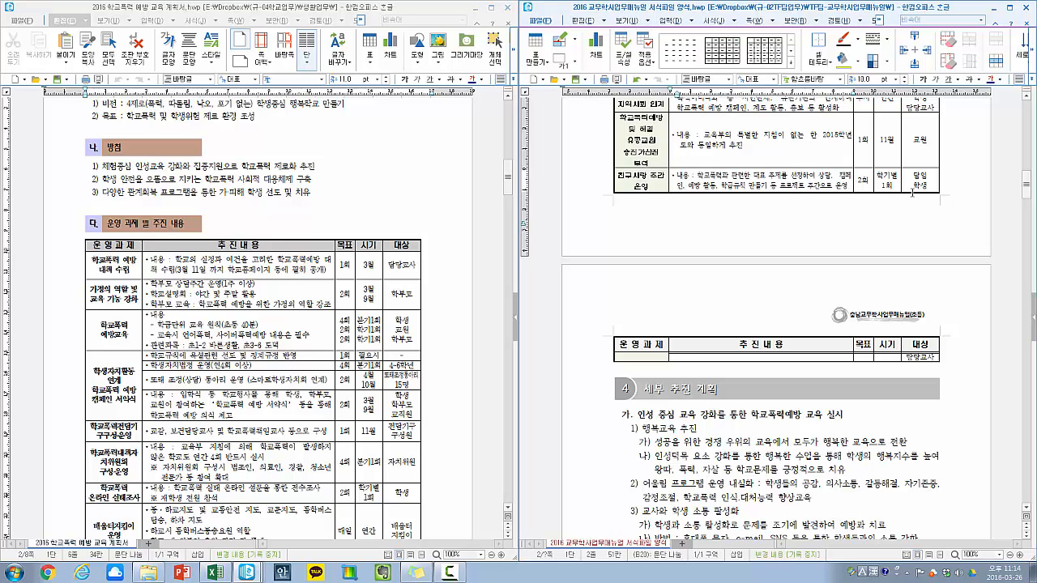
- Delete 담당교사 and its line break from the 대상 cell of the 친구사랑 주간 운영 row, keeping 담임 and 학생
click(934, 175)
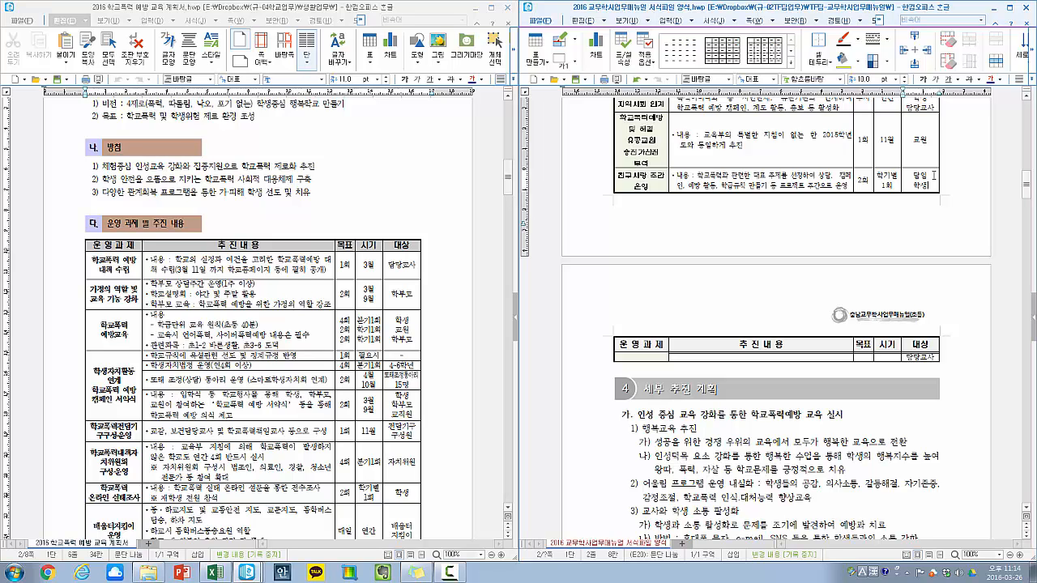
key(shift+Down)
key(Delete)
key(Delete)
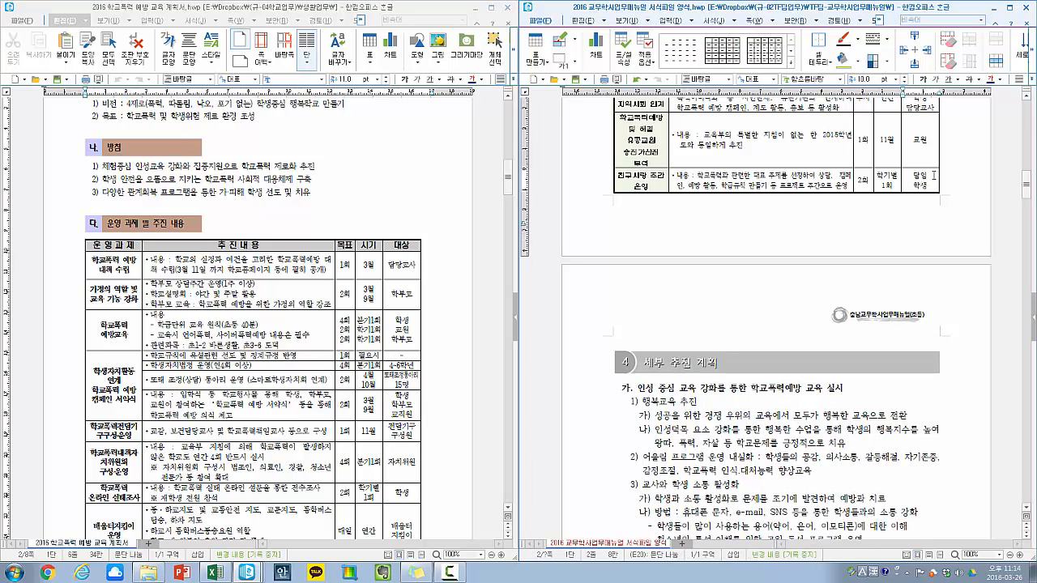
- Review the end of the 추진 내용 table and the 세부 추진 계획 items, checking the bullet marks under items 8) and 10)
scroll(830, 319, up, 5)
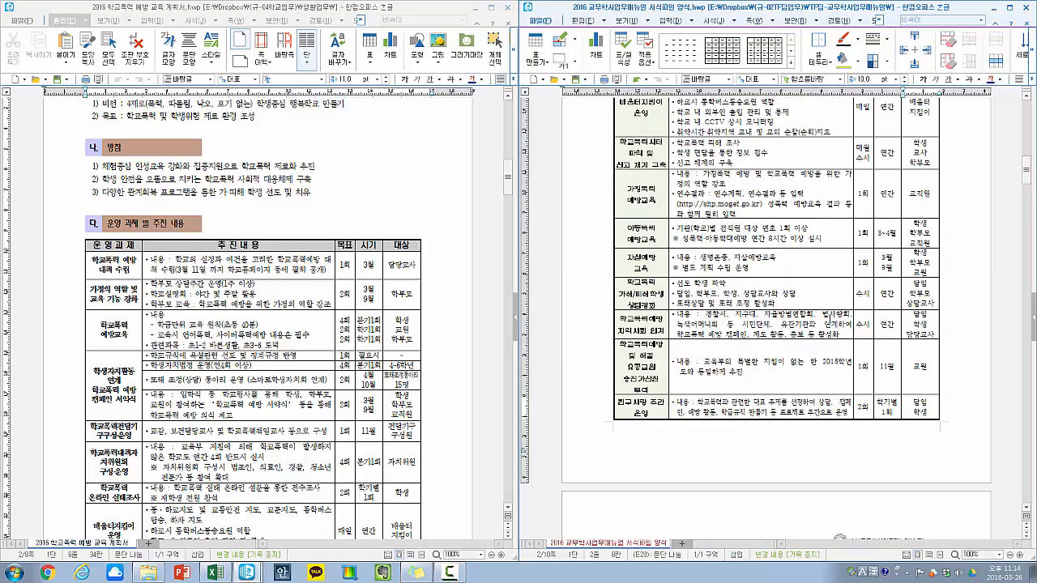
scroll(754, 372, down, 3)
scroll(757, 372, down, 15)
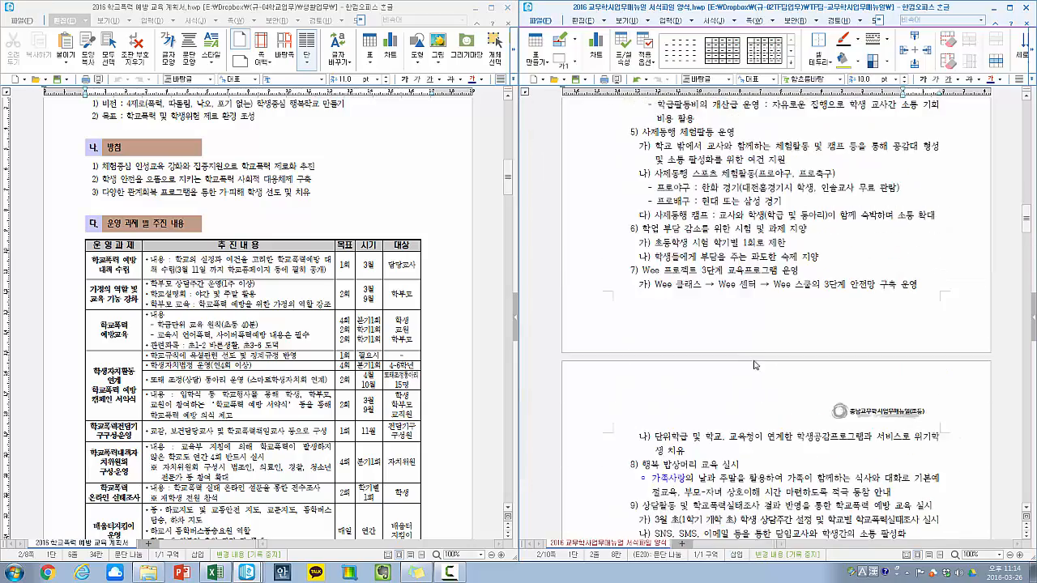
scroll(755, 365, up, 3)
drag(649, 243, 618, 245)
click(647, 242)
double_click(645, 242)
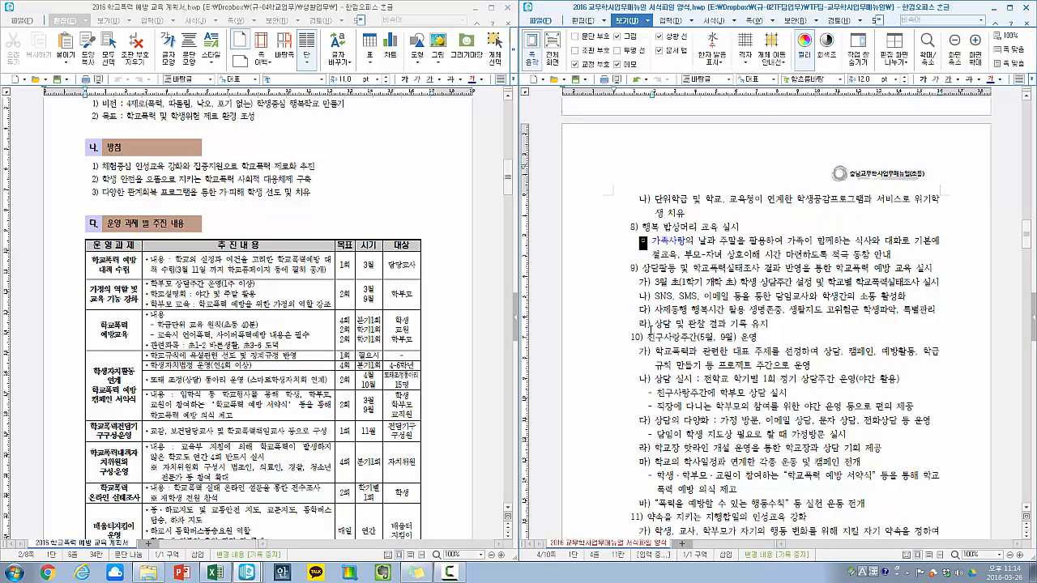
drag(655, 391, 575, 392)
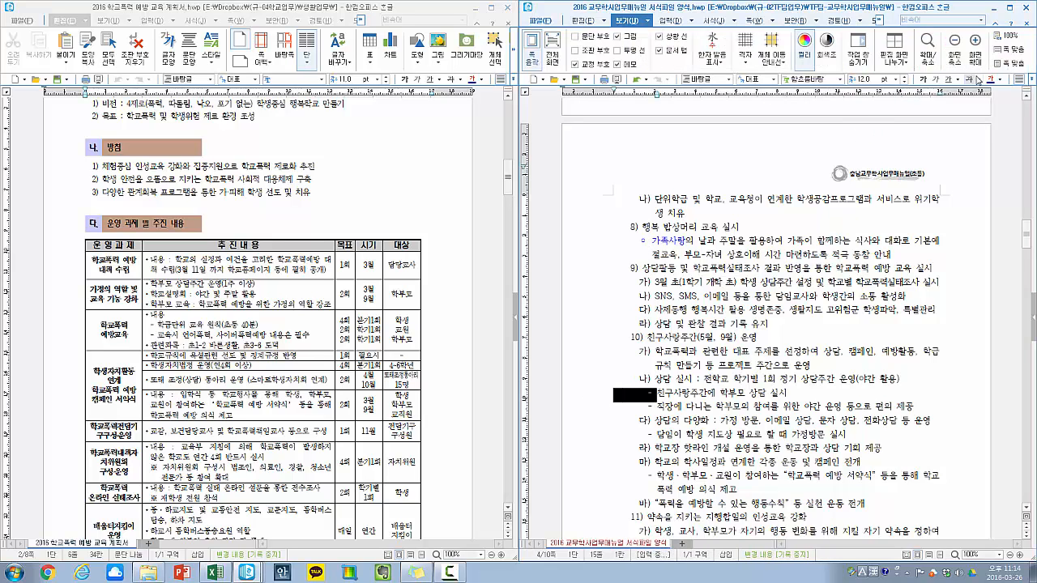
click(770, 379)
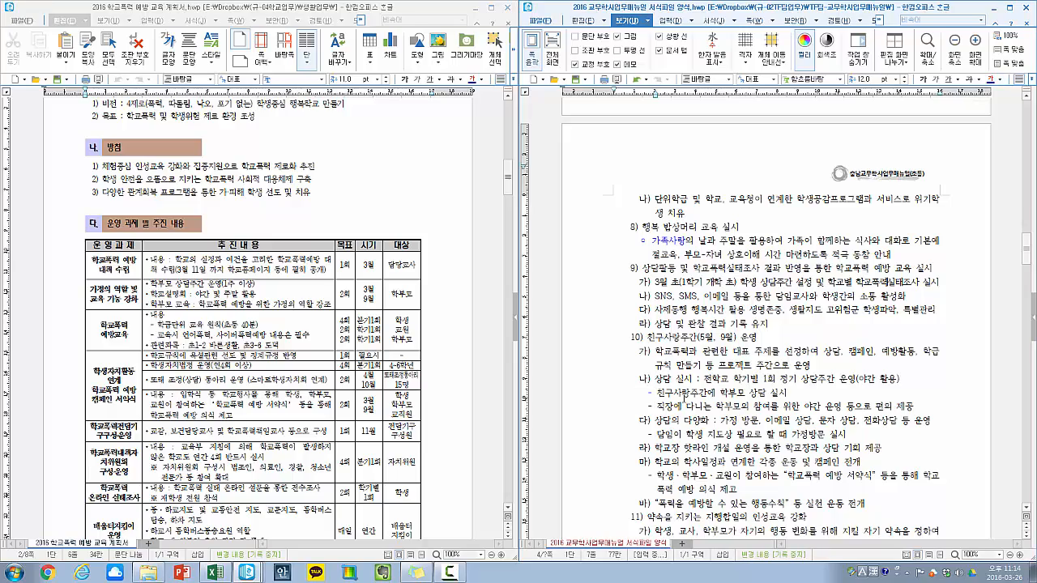
- Skim the remaining 세부 추진 계획 pages through the 예산 운영 계획 table and 기대효과, checking numbering and page breaks
scroll(703, 381, down, 15)
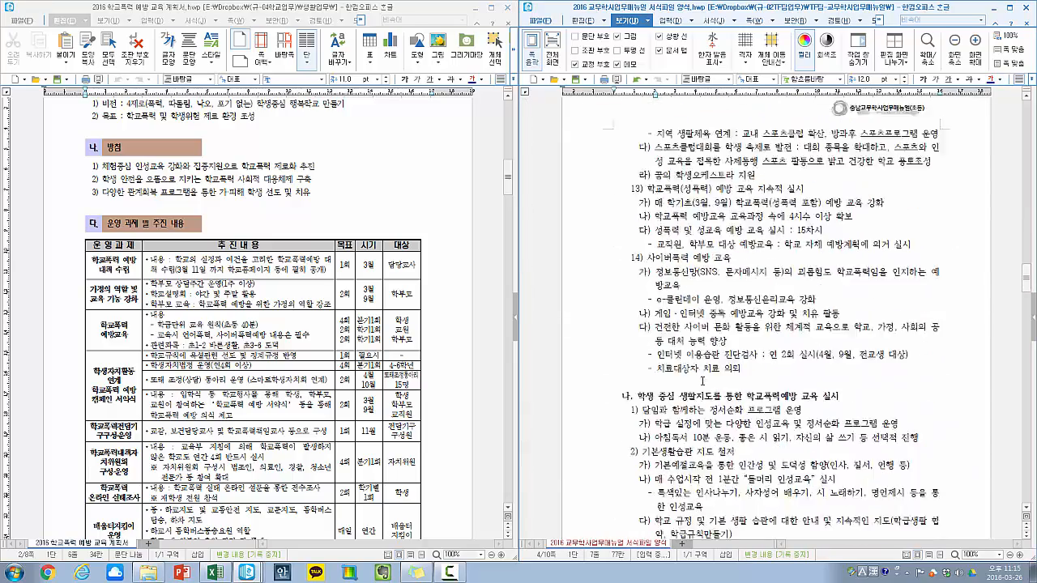
scroll(703, 381, down, 15)
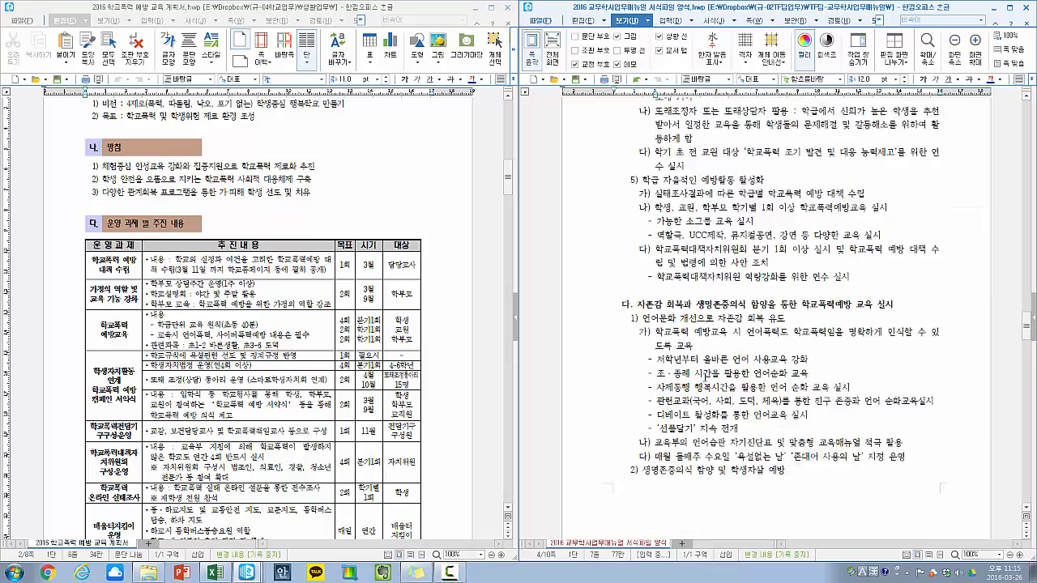
scroll(705, 376, down, 15)
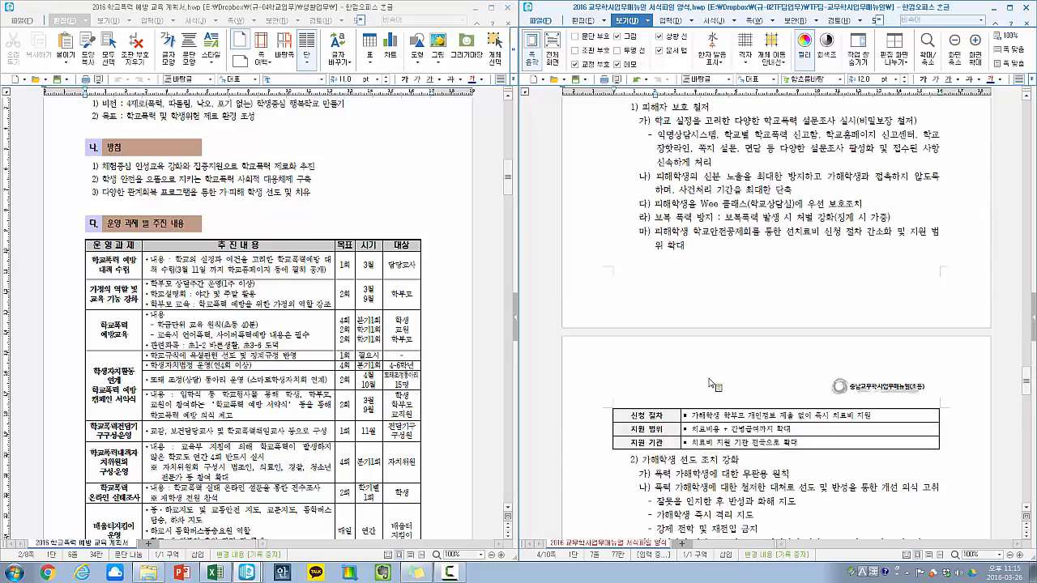
scroll(713, 385, down, 15)
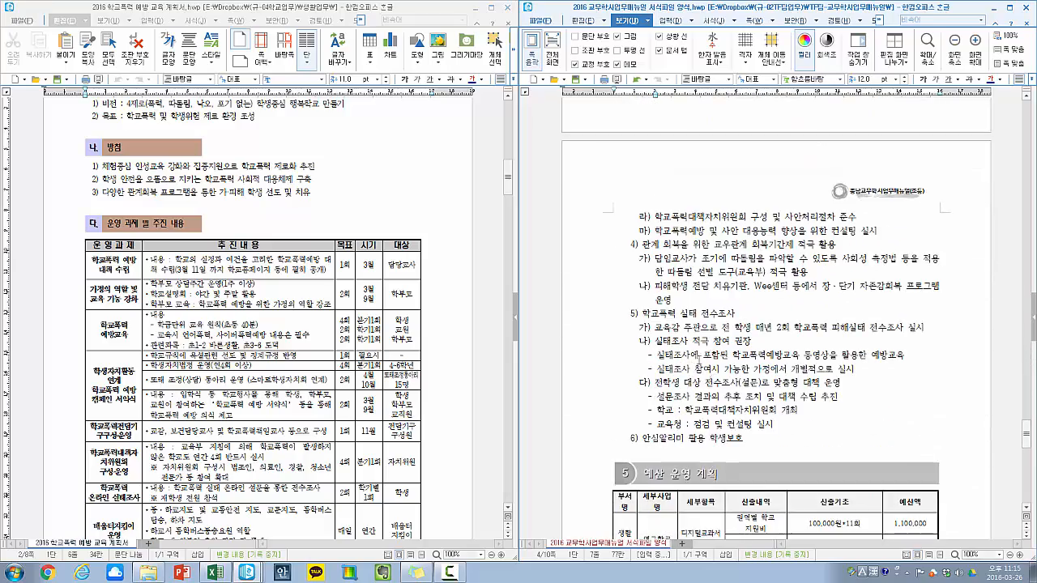
scroll(693, 353, down, 10)
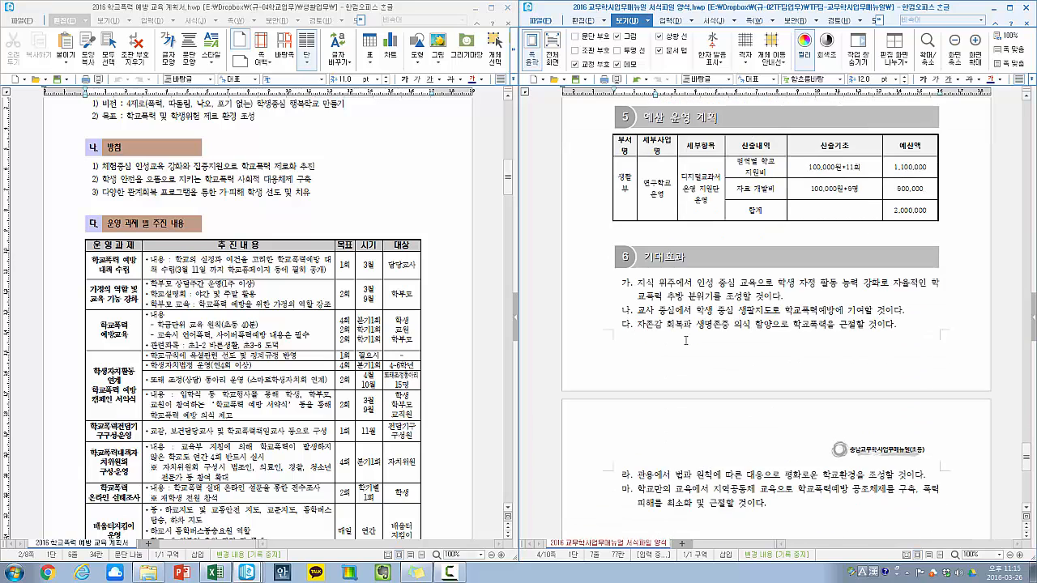
scroll(686, 341, down, 2)
scroll(689, 344, up, 8)
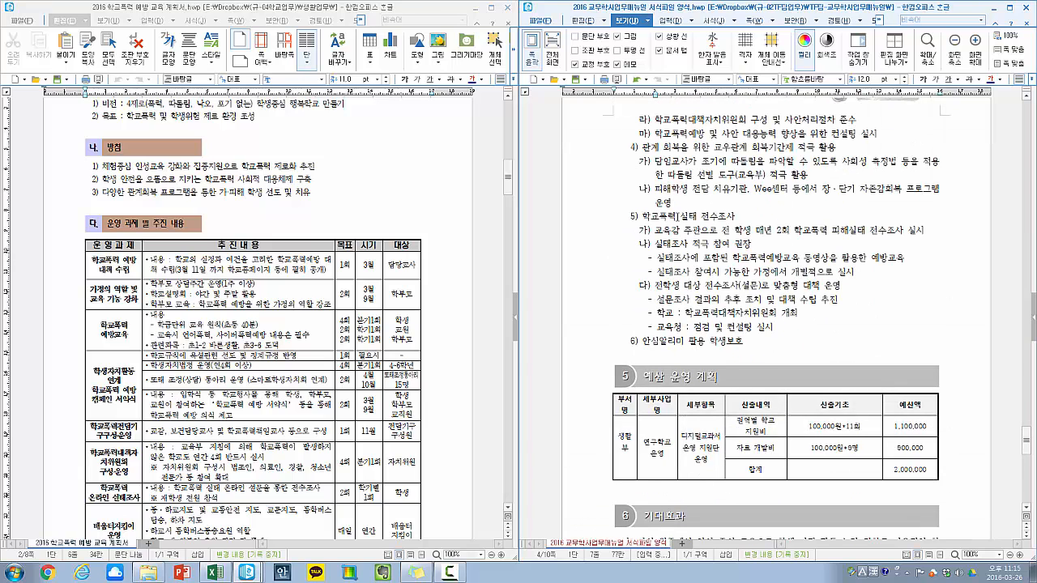
- Tighten the character spacing of item 나) 피해학생 전담 치유기관 under 4) so it fits on one line
drag(673, 205, 656, 189)
key(alt+shift+n)
key(alt+shift+n)
key(alt+shift+n)
key(alt+shift+n)
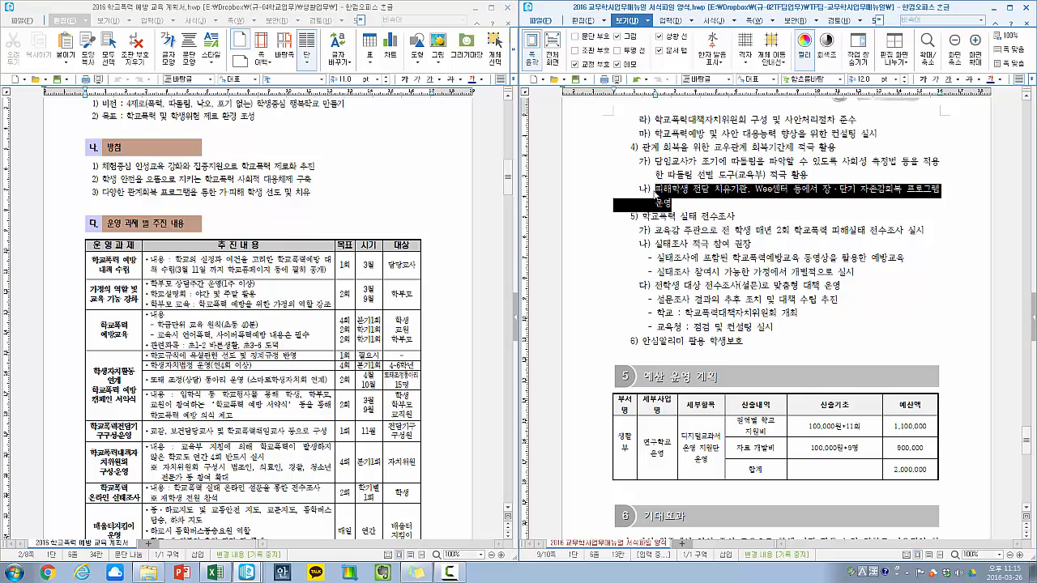
scroll(692, 302, down, 5)
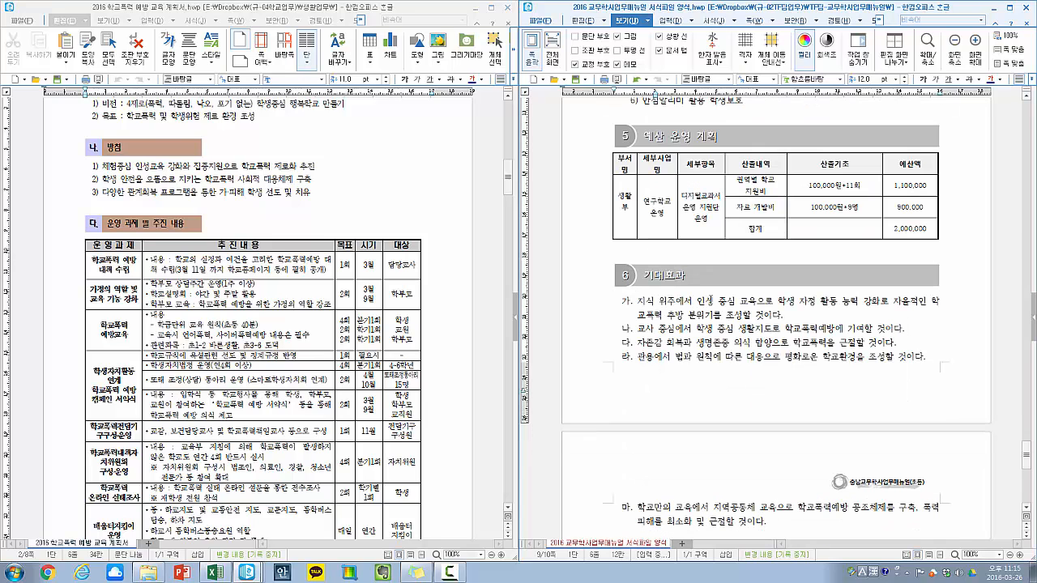
click(673, 250)
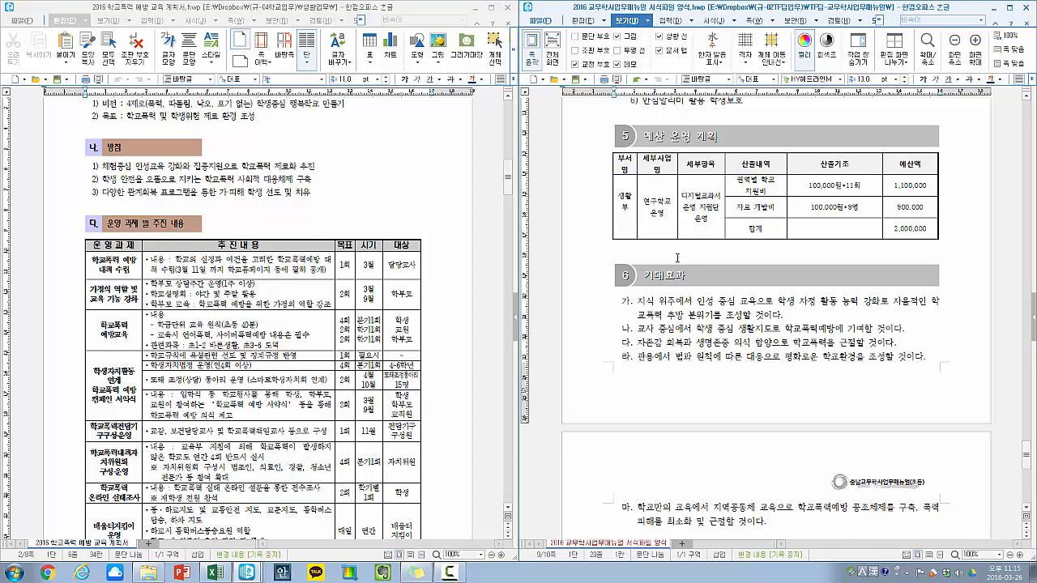
- Color the text blue in the 예산 운영 계획 table's body cells, from the 세부사업명 through the 예산액 column
scroll(677, 258, up, 4)
click(626, 354)
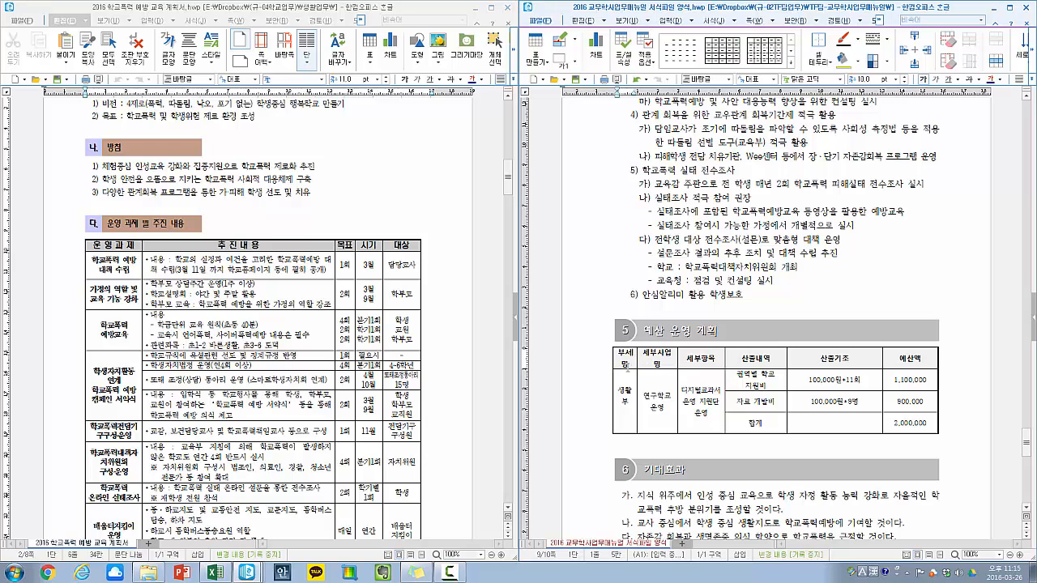
drag(626, 367, 627, 402)
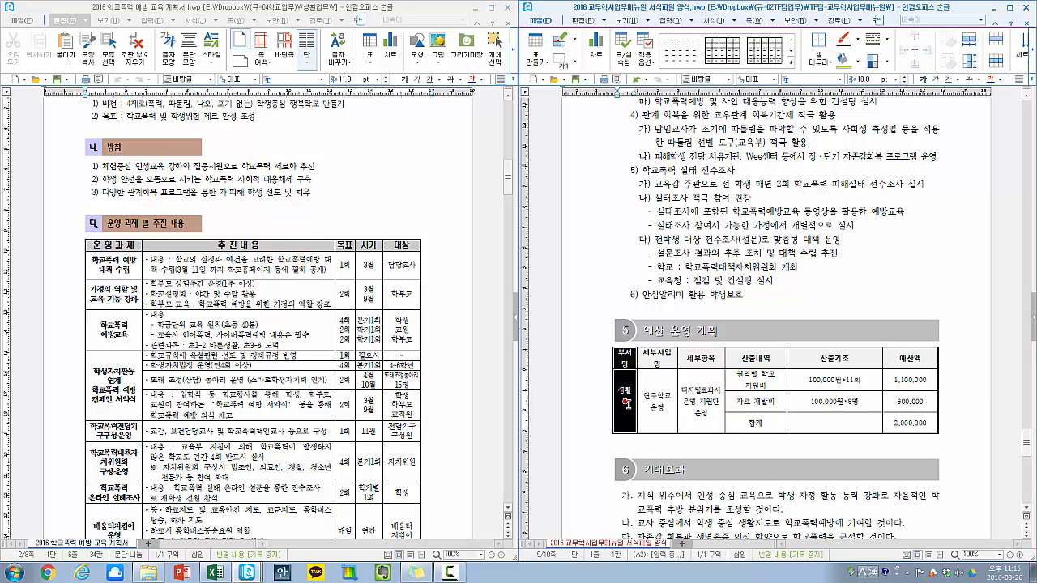
triple_click(665, 402)
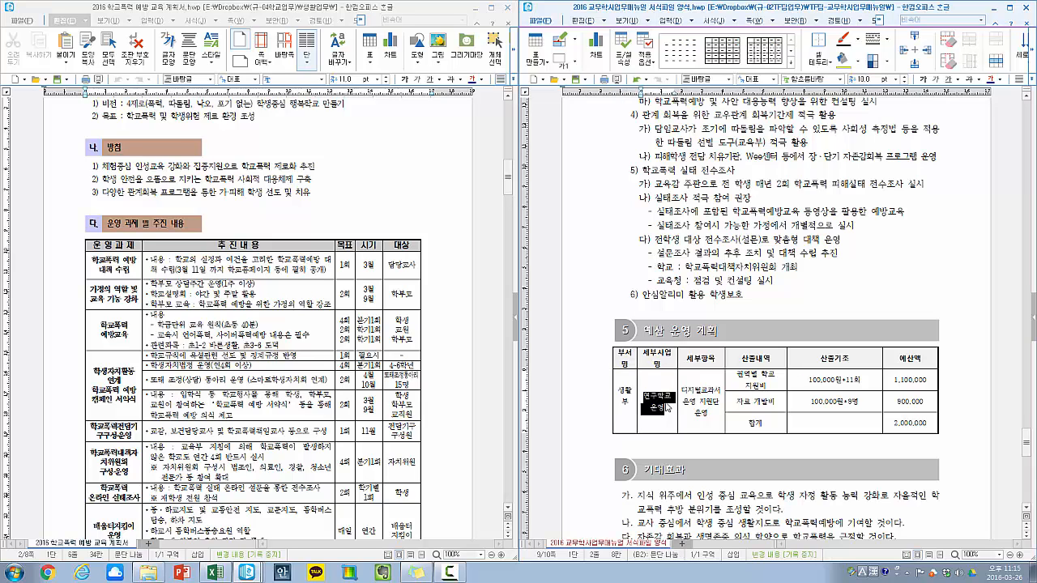
drag(660, 397, 918, 401)
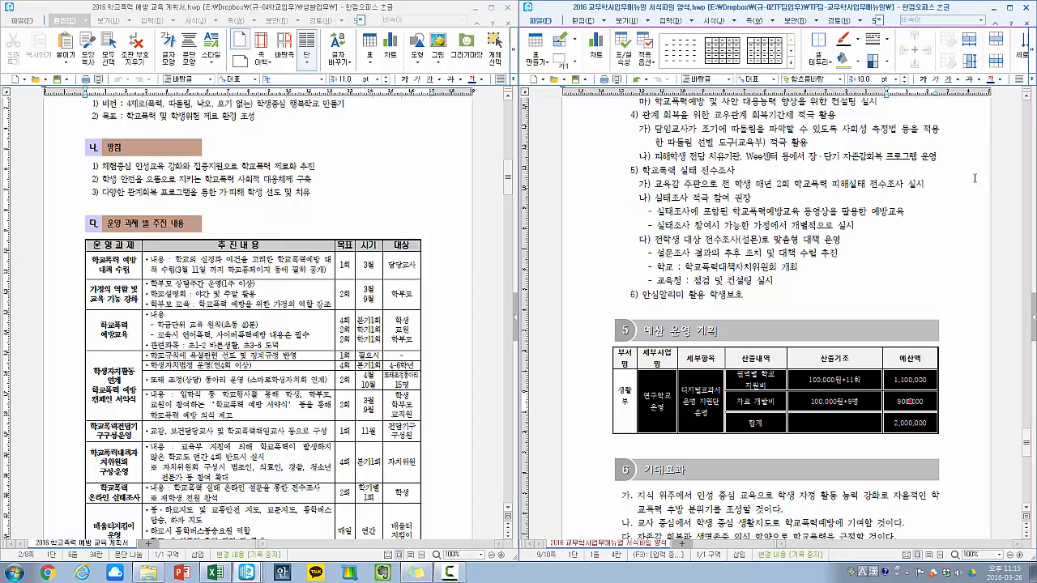
click(843, 217)
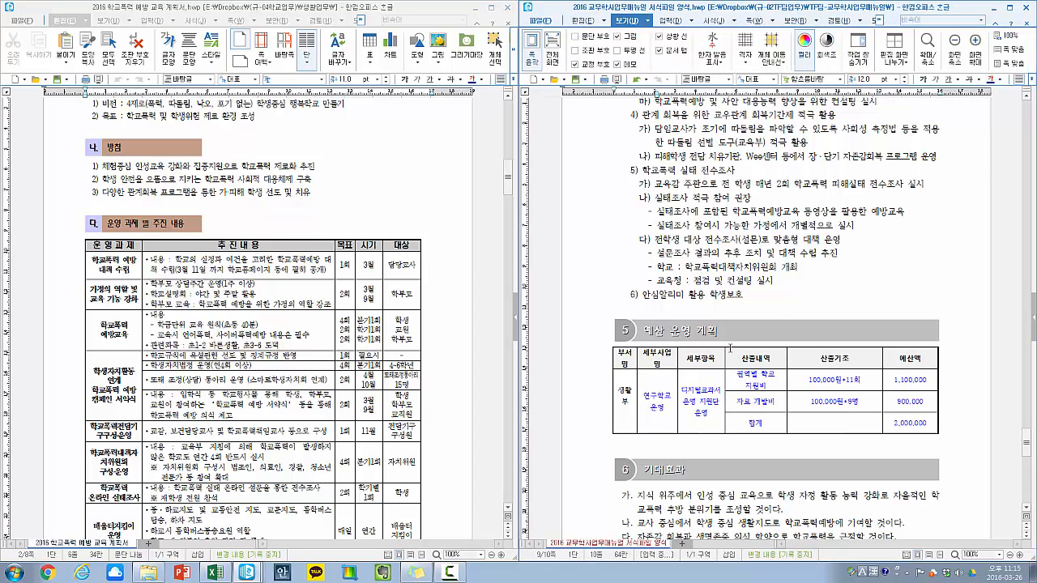
- Examine the page flow from the 학생자살 items and the 법과 원칙에 따른 대응 section down to the last 기대효과 item
scroll(737, 374, up, 3)
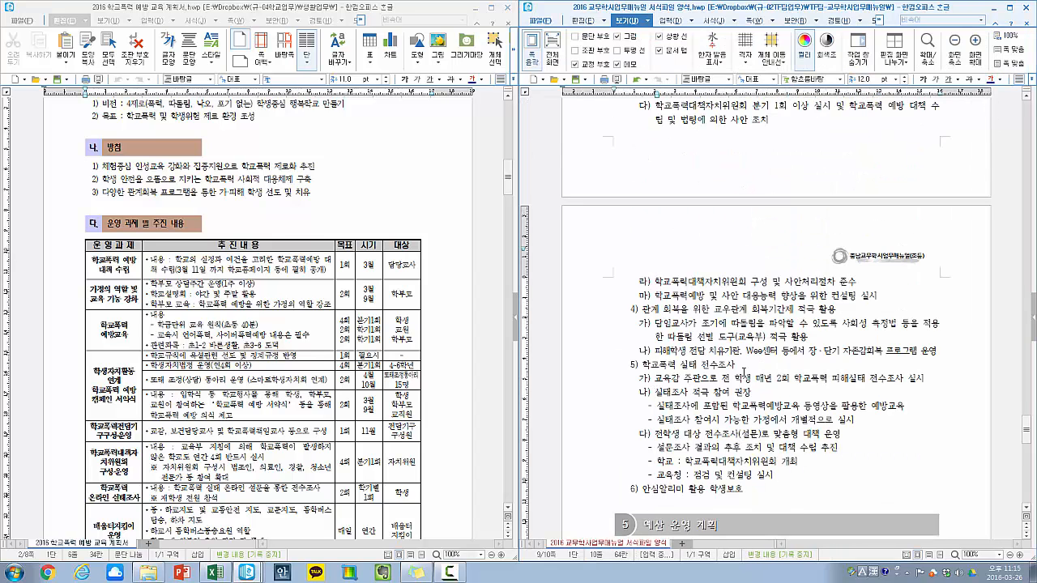
scroll(807, 405, up, 2)
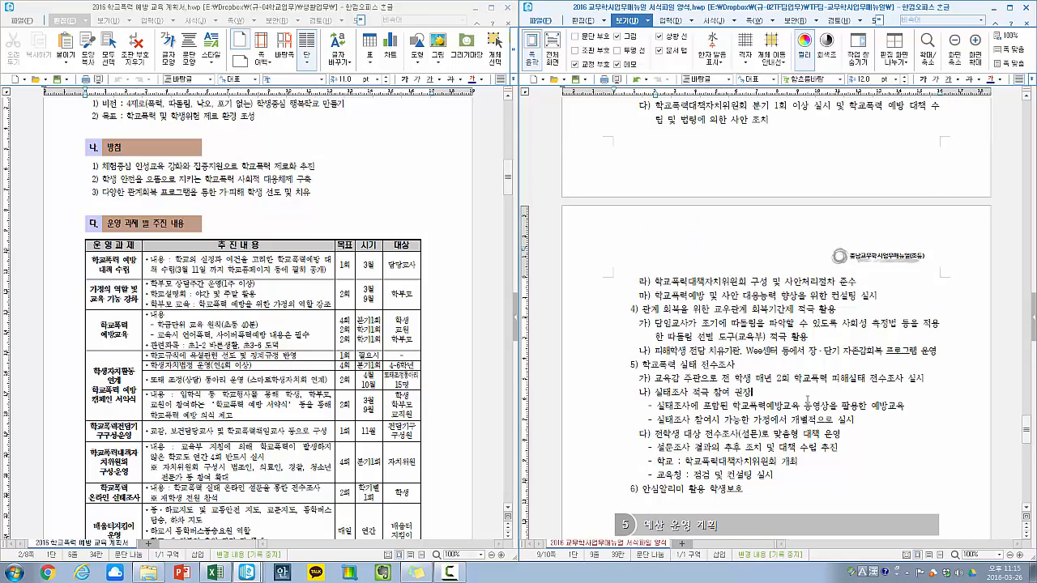
scroll(806, 408, up, 6)
scroll(806, 409, up, 7)
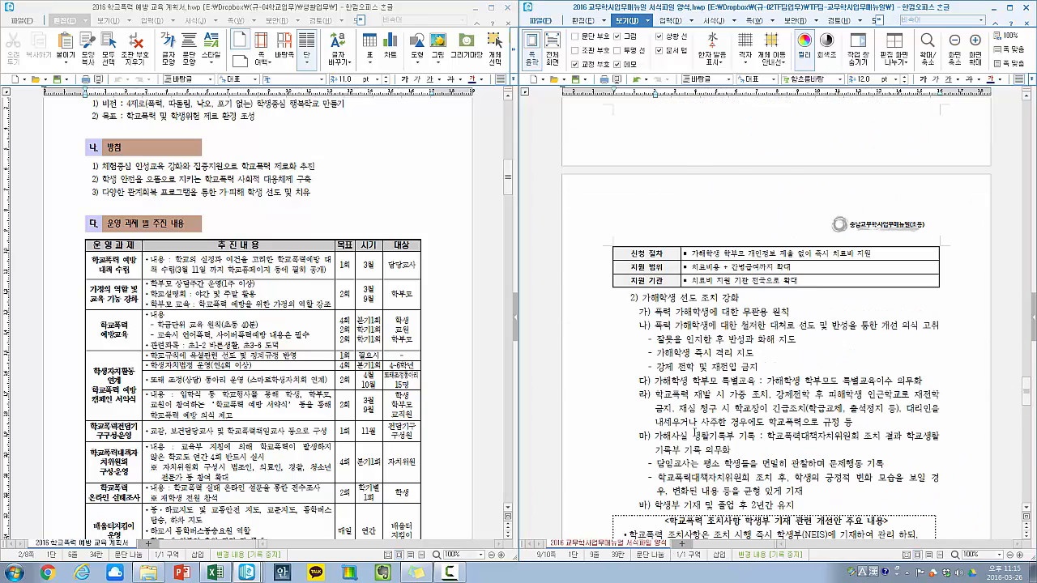
scroll(698, 434, up, 15)
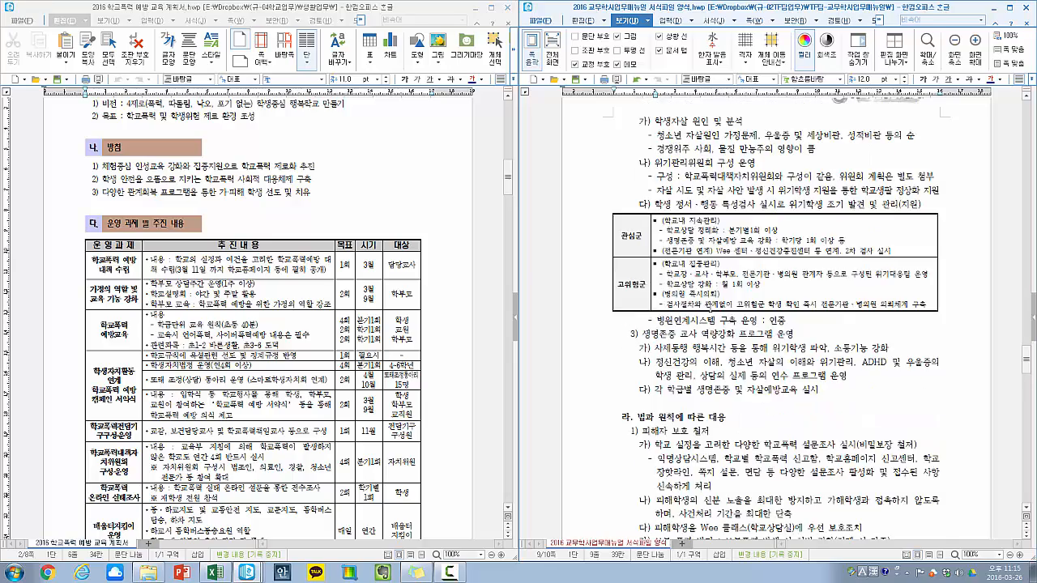
scroll(711, 308, up, 3)
scroll(711, 312, down, 12)
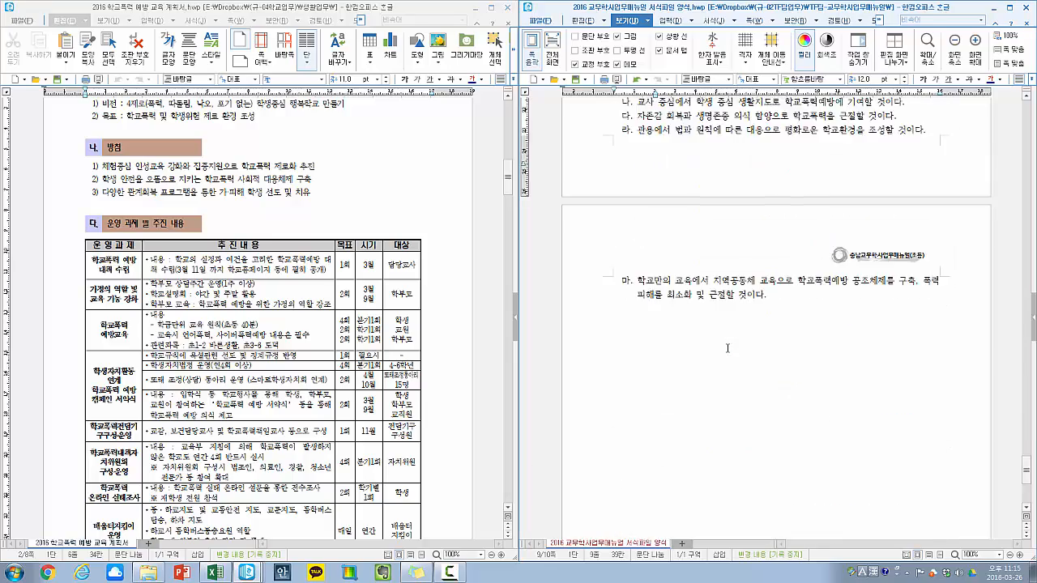
scroll(728, 349, up, 3)
click(778, 426)
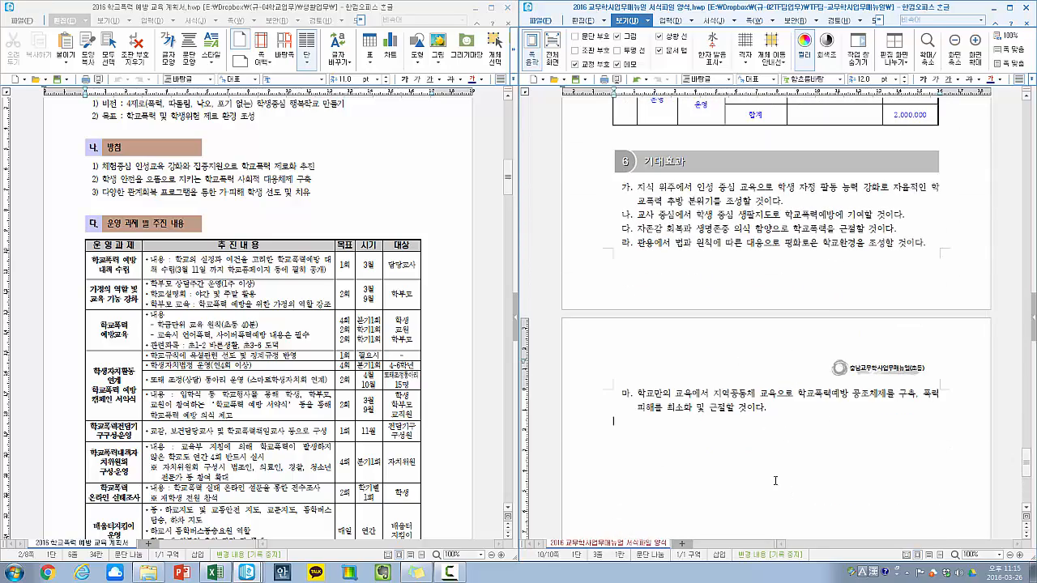
- Try removing the blank line between the budget table and the 기대효과 heading, and put the line break back
scroll(752, 394, up, 5)
click(662, 295)
key(BackSpace)
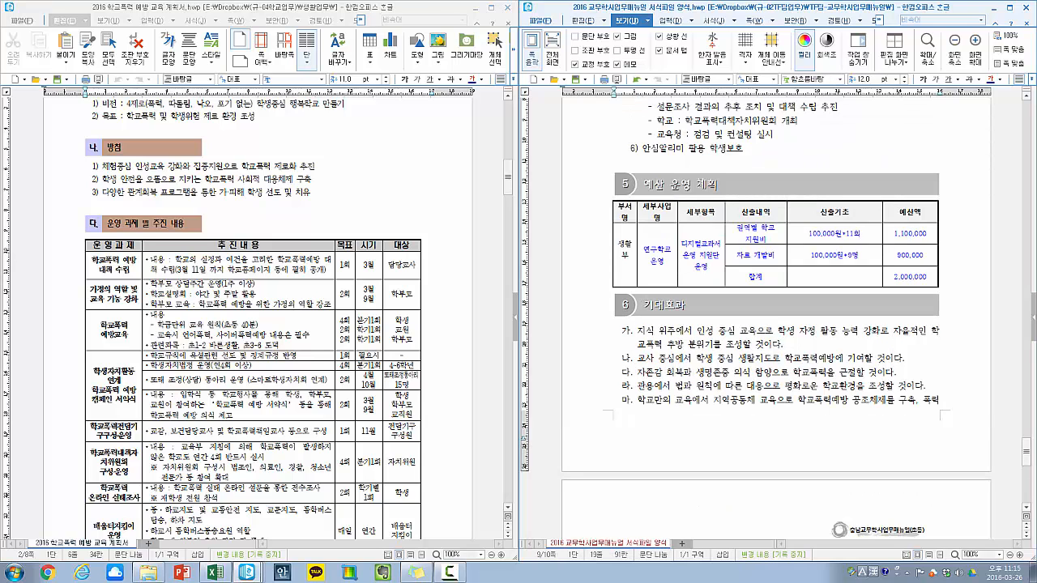
key(Return)
- Reduce the line spacing from 2) 가해학생 선도 조치 강화 through 6) 안심알리미 활용 학생보호 to pull the last 기대효과 item onto the preceding page
scroll(724, 264, up, 7)
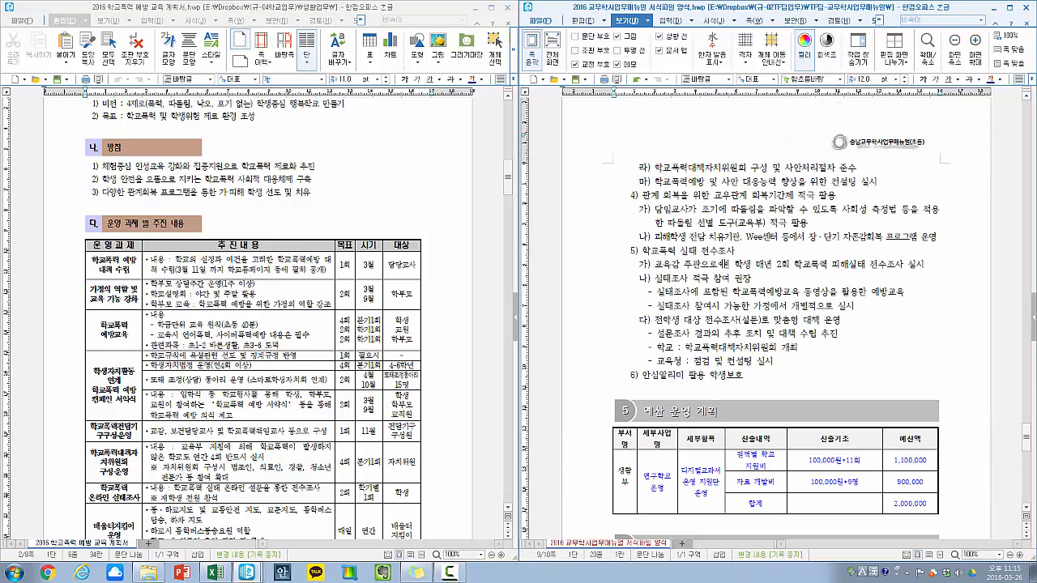
scroll(754, 327, down, 16)
scroll(762, 333, up, 18)
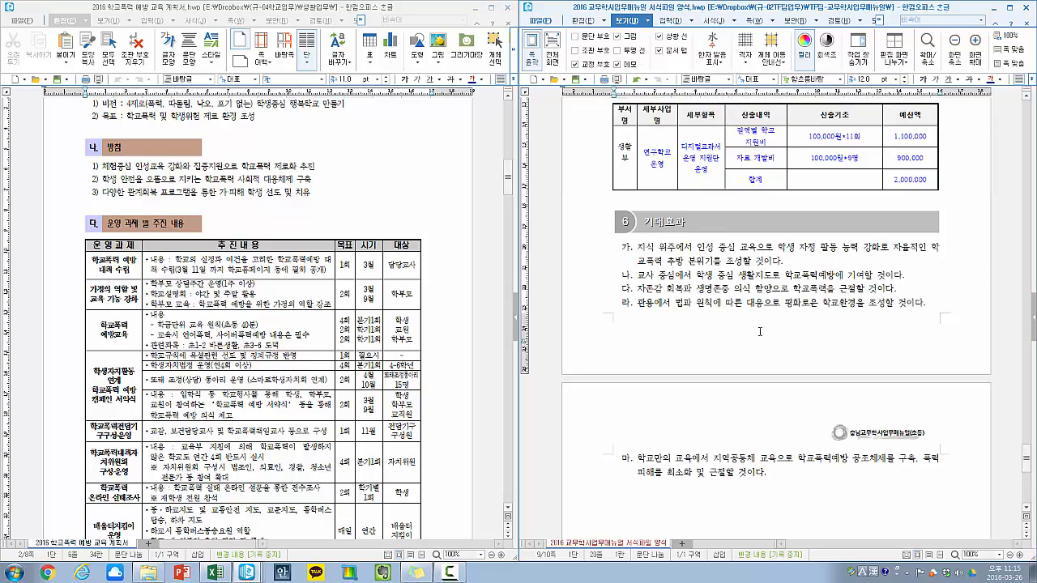
scroll(664, 255, up, 12)
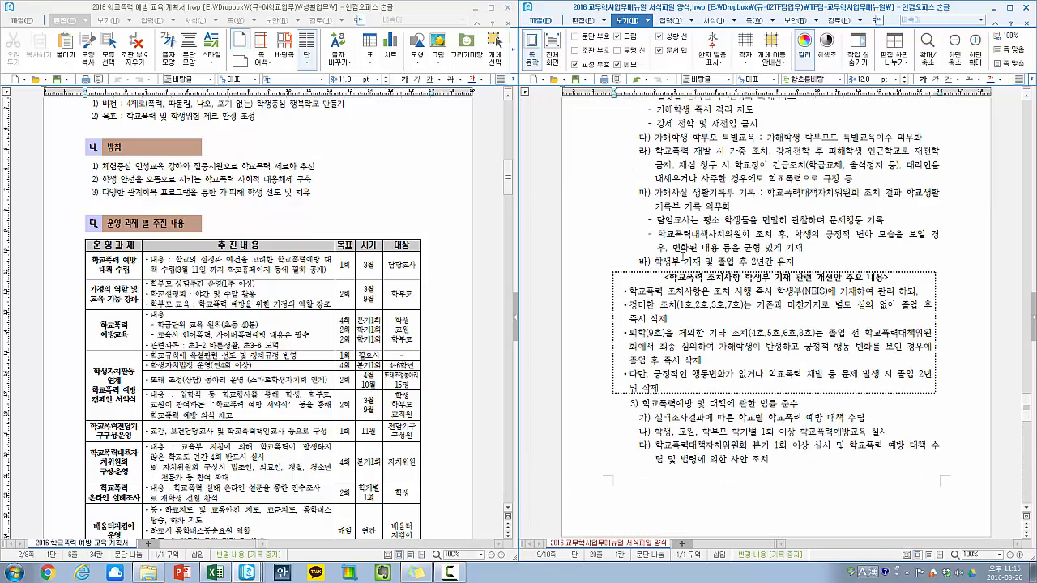
scroll(665, 261, up, 6)
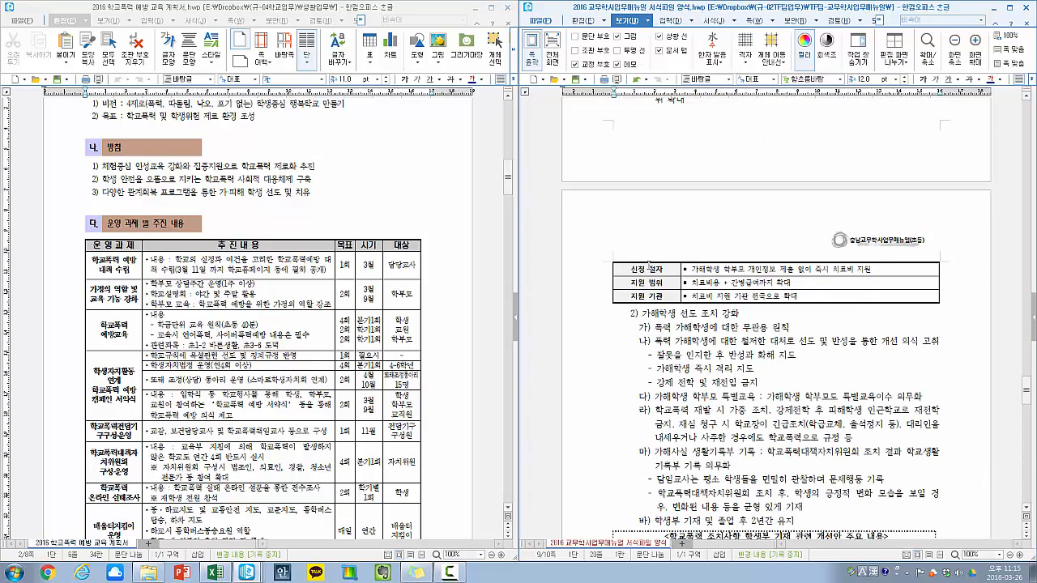
click(599, 322)
click(612, 319)
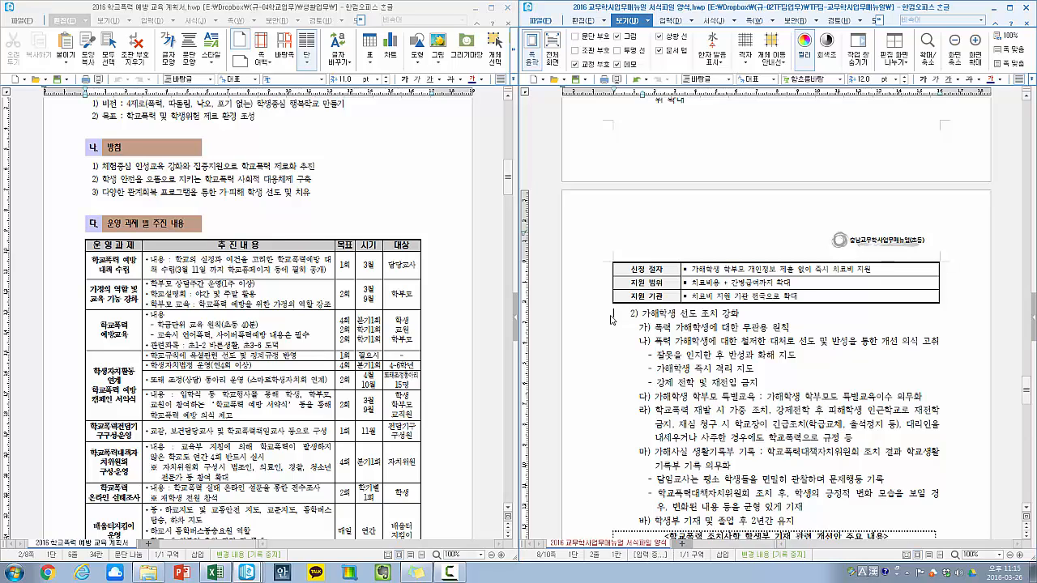
scroll(730, 324, down, 20)
shift+click(808, 248)
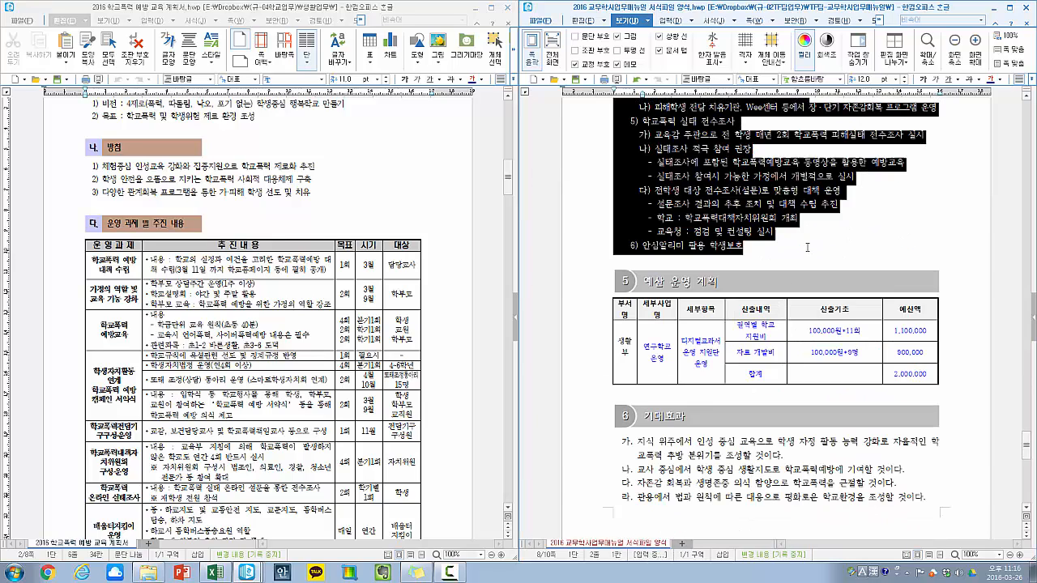
key(alt+shift+a)
click(794, 402)
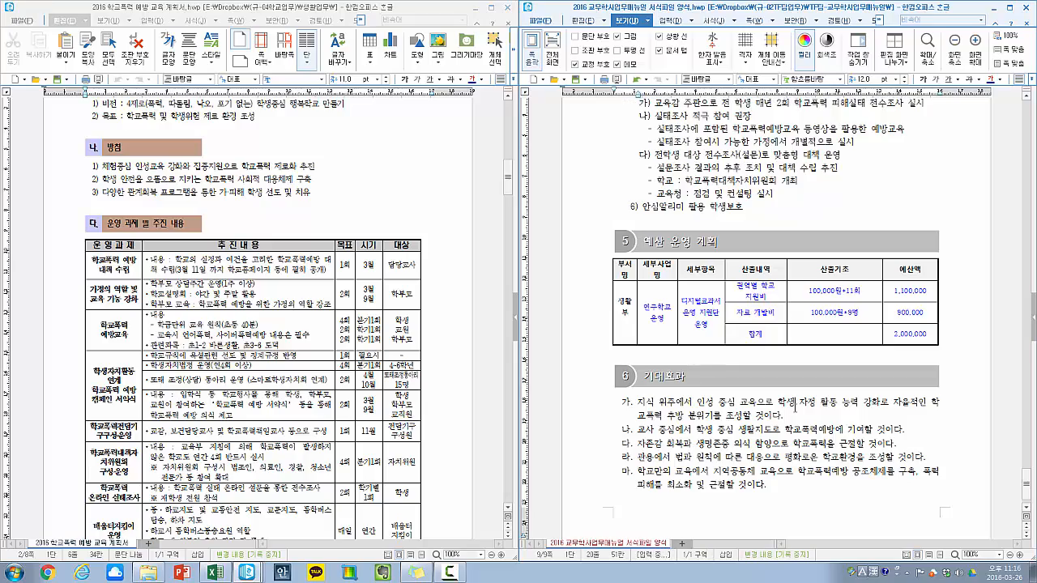
- Check the page flow from the end of 기대효과 back up to the 학생 중심 생활지도 section
scroll(795, 409, down, 1)
scroll(790, 438, up, 15)
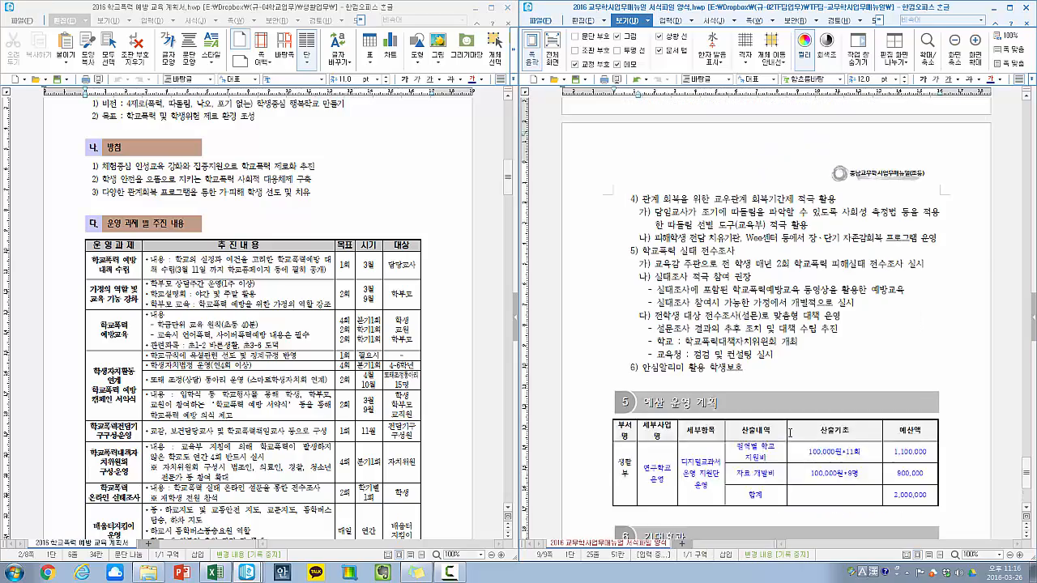
scroll(790, 434, up, 12)
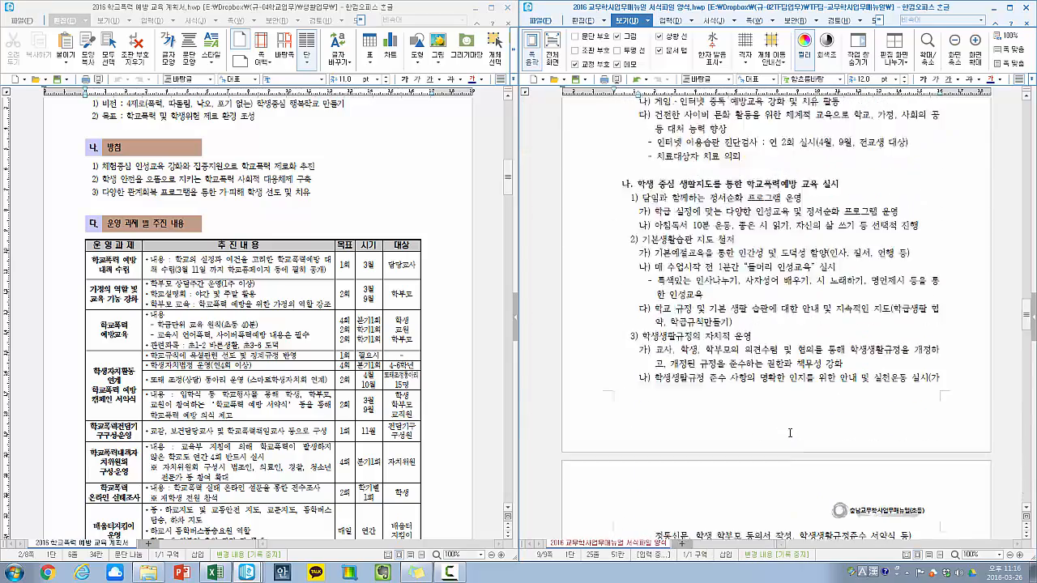
- Return to the numbering sample line below the first page's title and close the 2016 학교폭력 예방 교육 계획서 reference document
scroll(789, 433, up, 12)
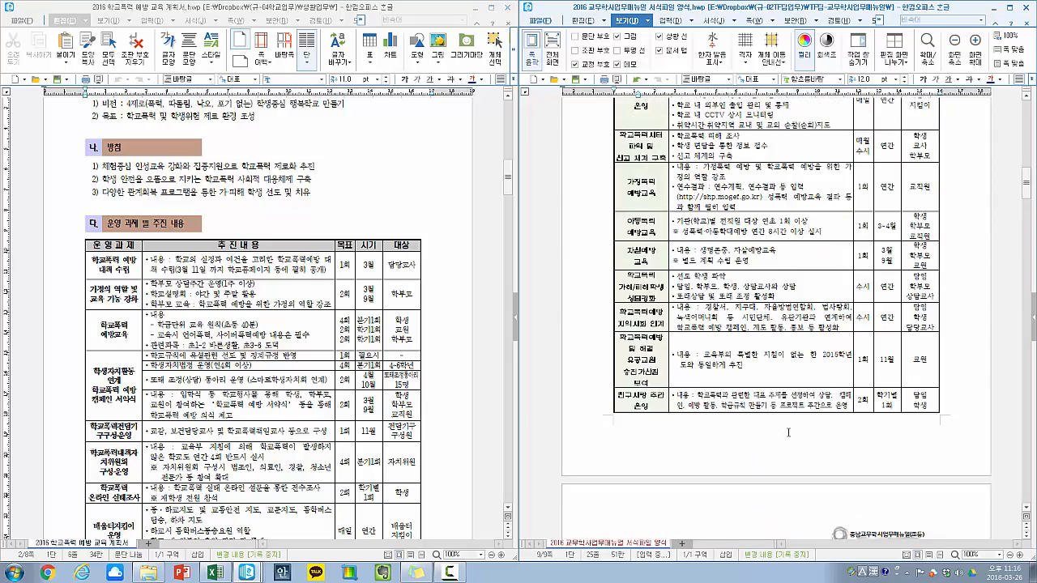
scroll(787, 432, up, 10)
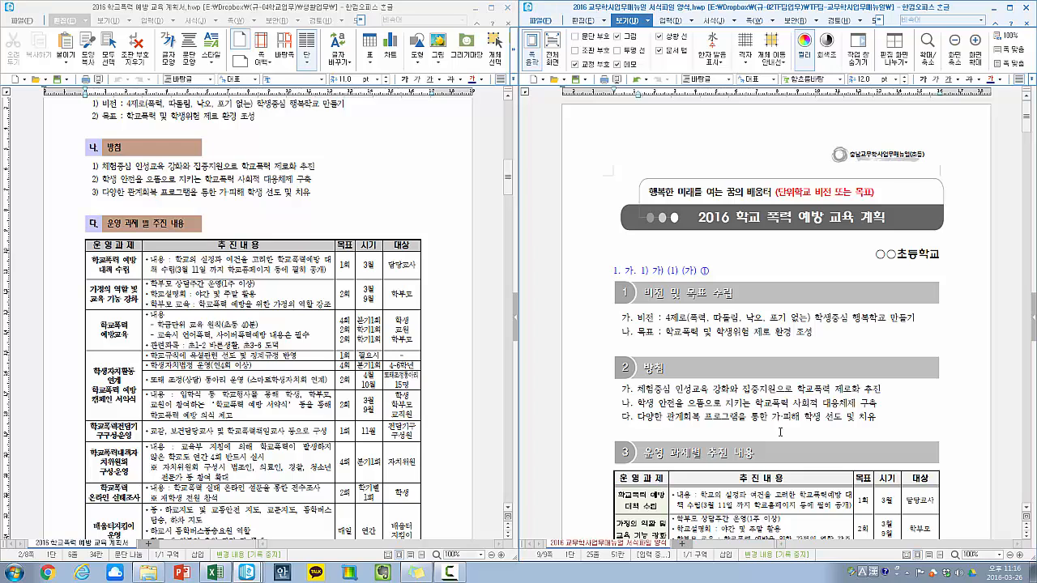
click(773, 280)
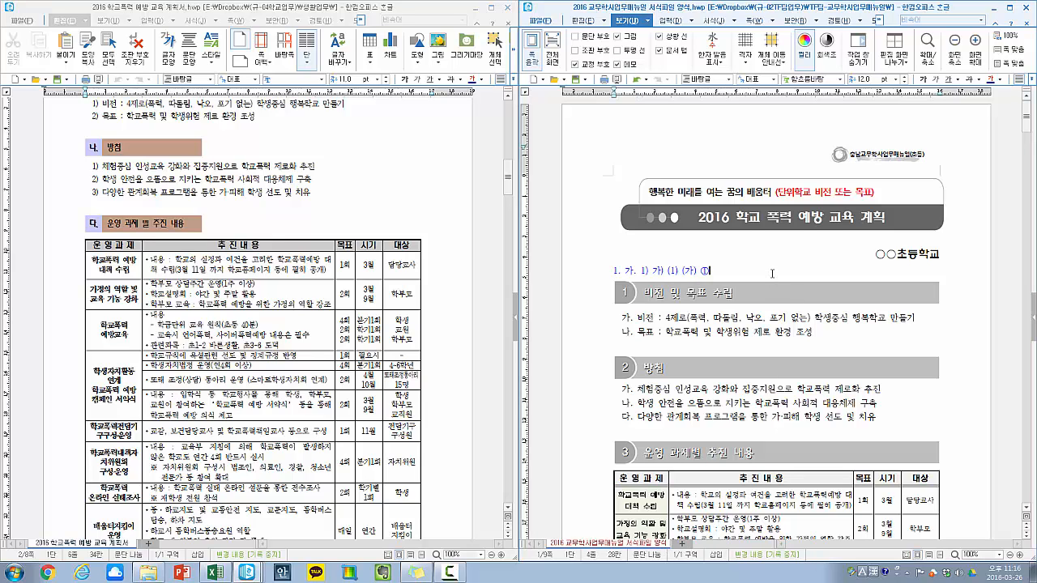
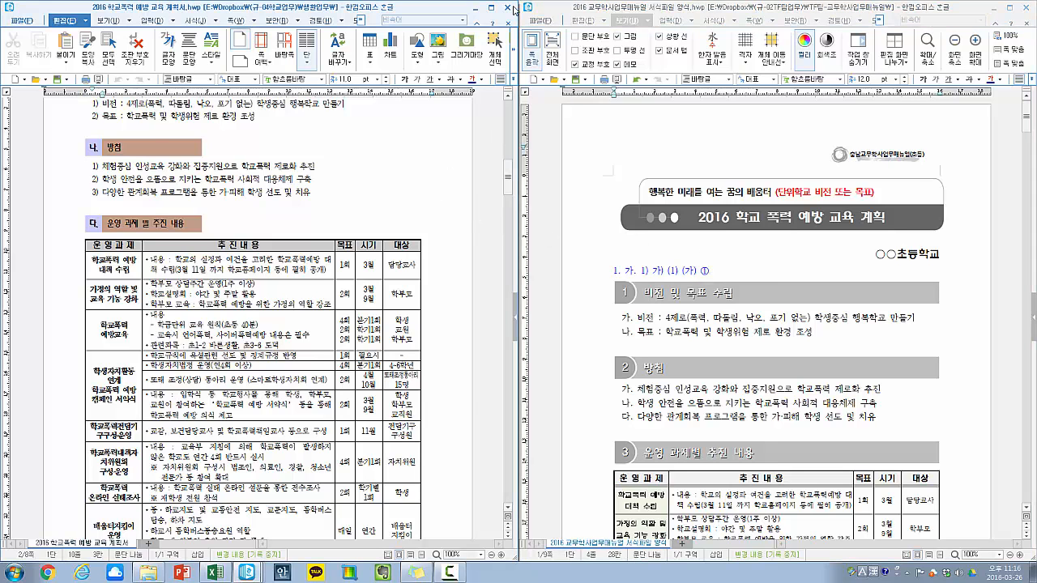
click(510, 6)
- Add a new page at the end of the form file and copy the numbering sample 1. 가. 1) 가) (1) (가) ① onto it
scroll(778, 308, down, 15)
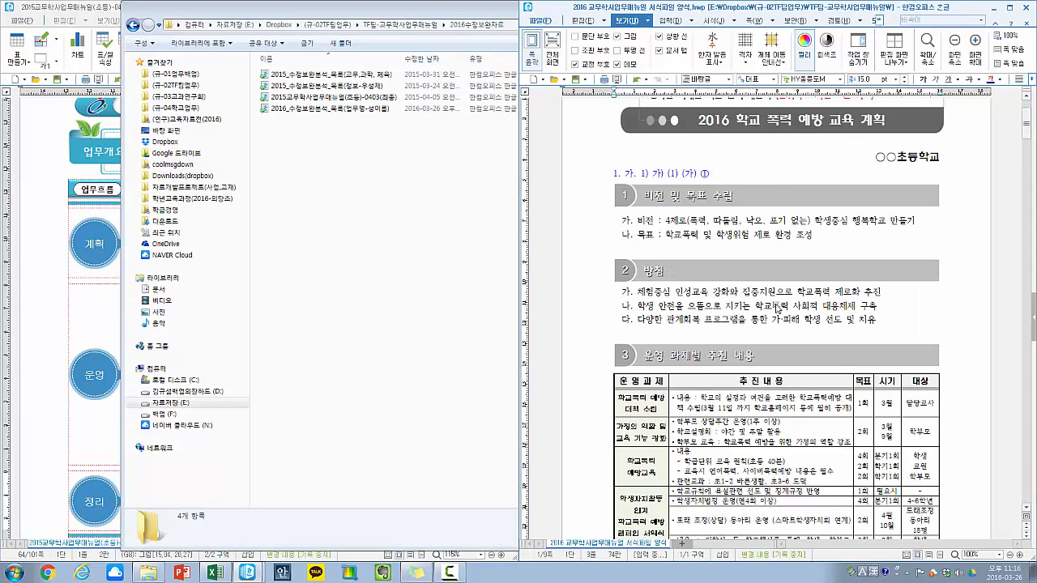
key(ctrl+End)
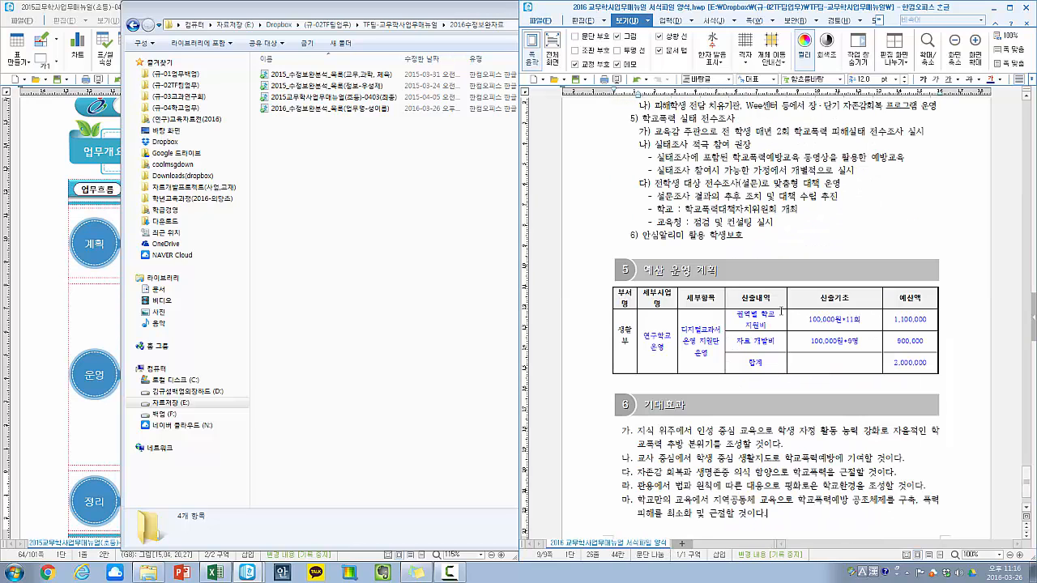
scroll(781, 311, down, 3)
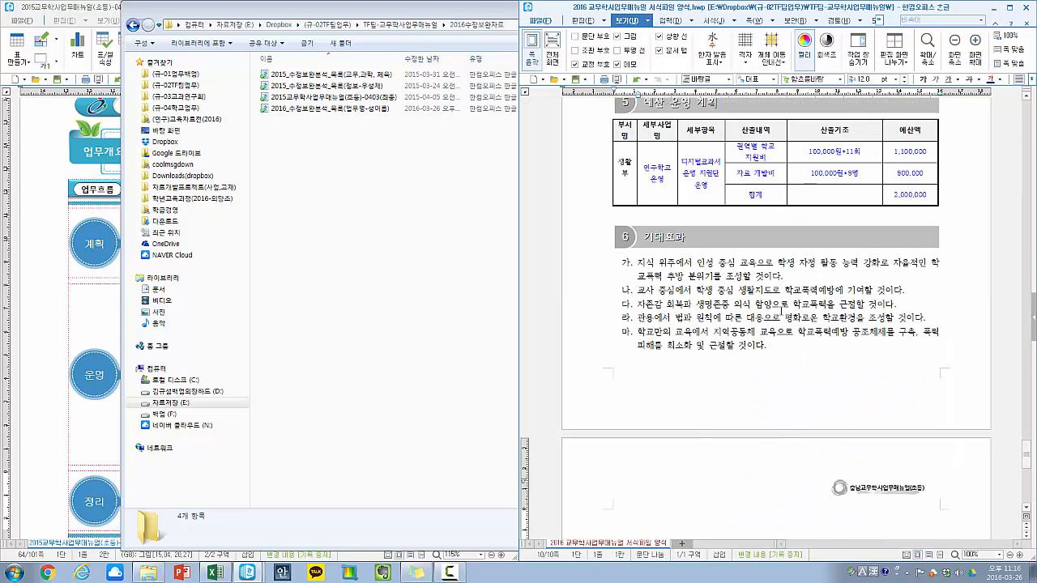
key(ctrl+v)
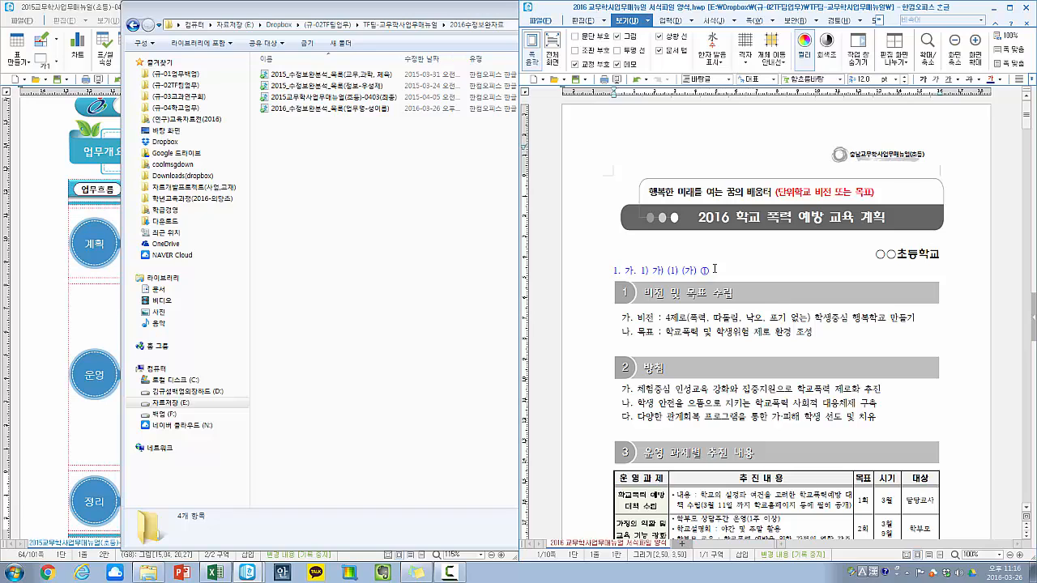
drag(713, 272, 587, 267)
key(ctrl+End)
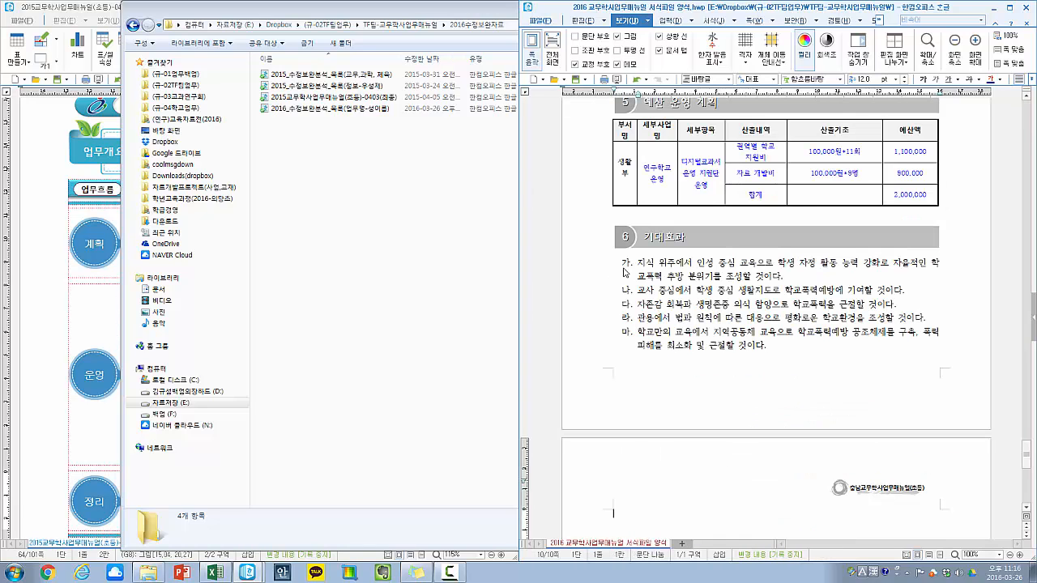
text(1. 가. 1) 가) (1) (가) ①)
scroll(704, 475, down, 1)
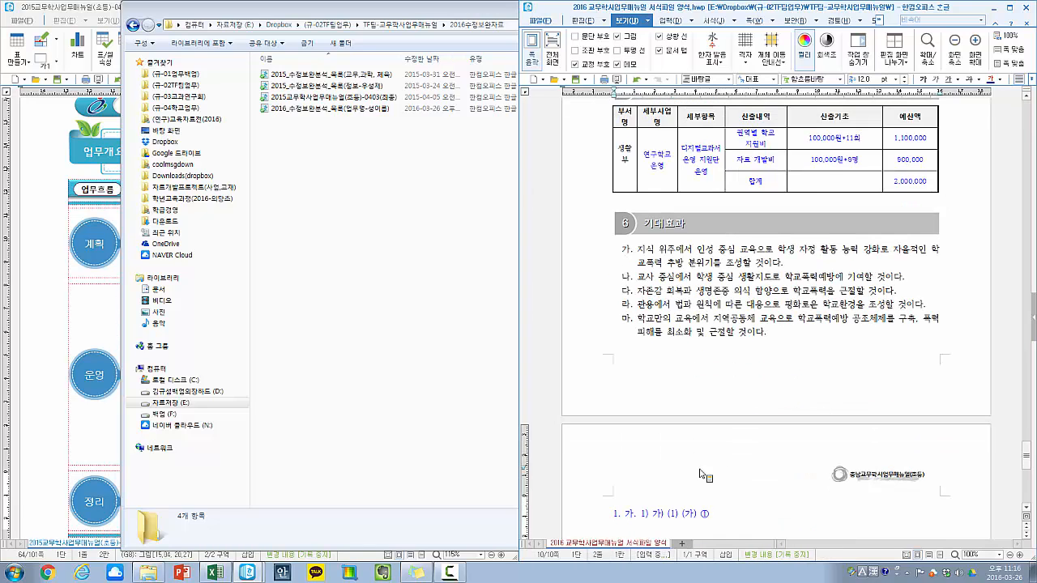
- Copy the 6 기대효과 heading bar above the numbering sample on the new page and insert a blank line above it
click(585, 232)
key(ctrl+c)
click(648, 506)
key(ctrl+v)
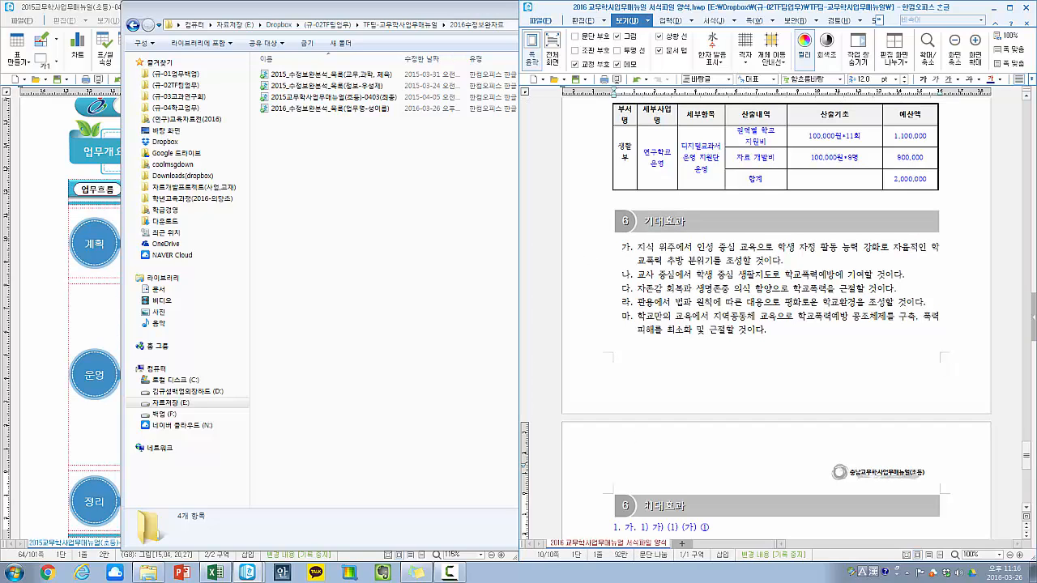
key(Home)
key(Return)
key(Up)
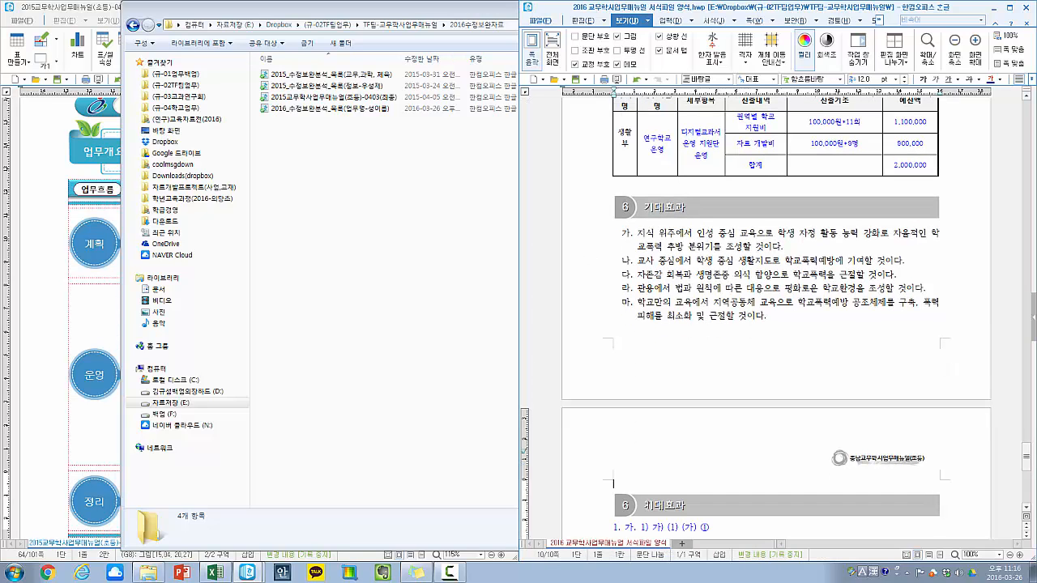
click(448, 572)
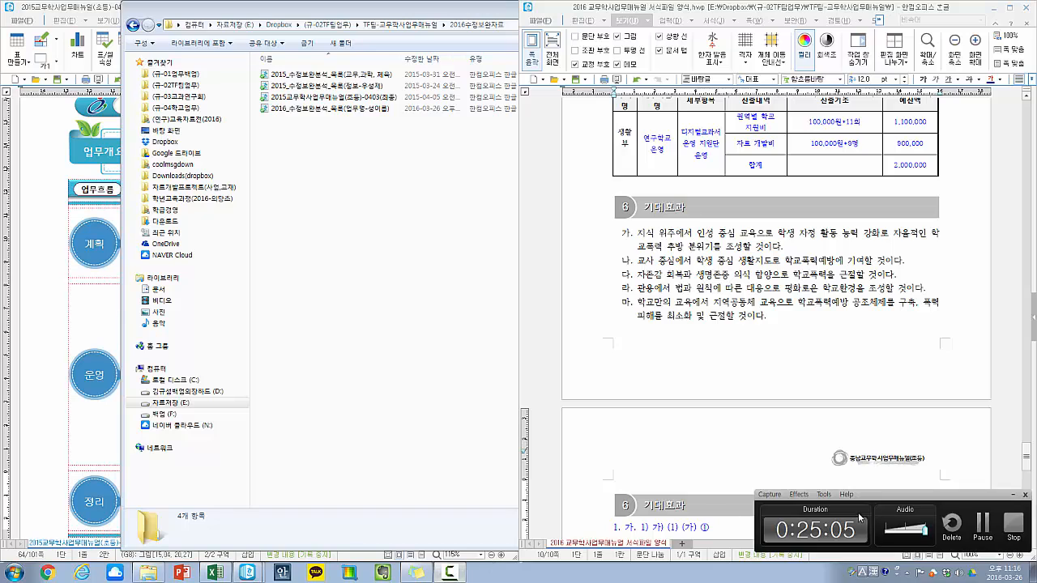
click(987, 525)
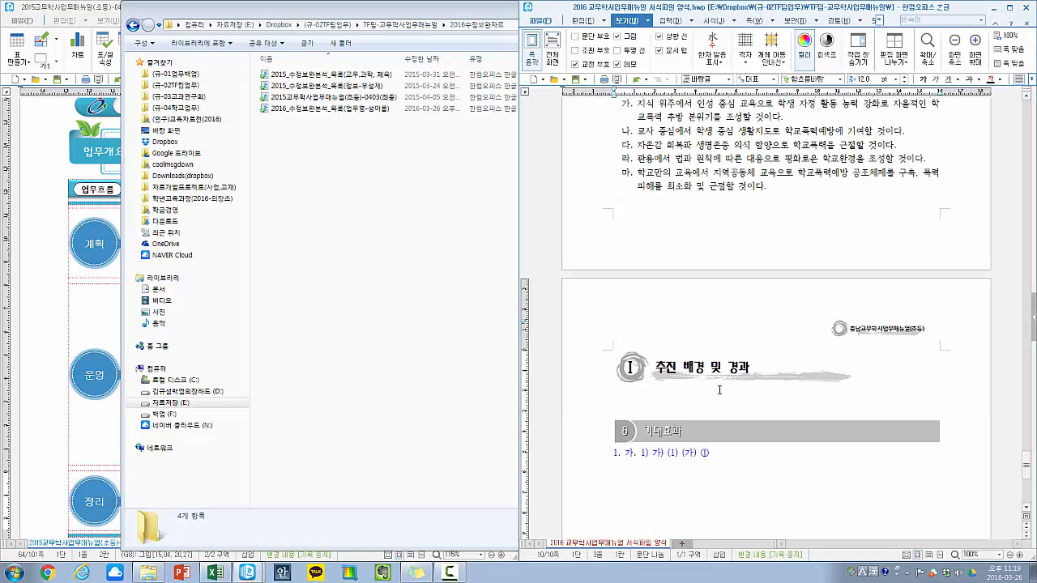
- Set the 추진 배경 및 경과 title object to be treated as a character and delete the blank lines between it and the 기대효과 heading
double_click(718, 381)
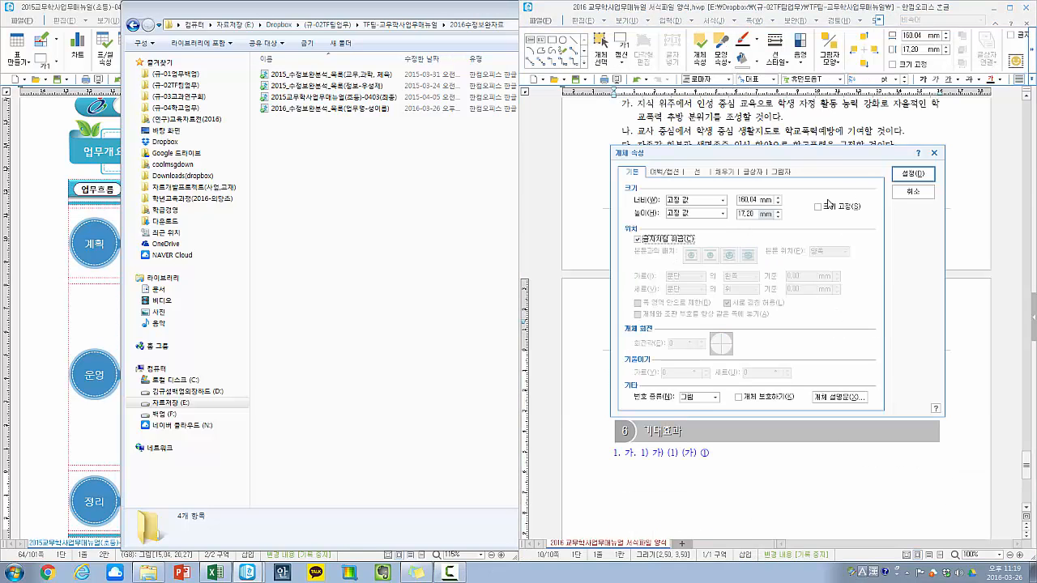
click(914, 174)
click(720, 404)
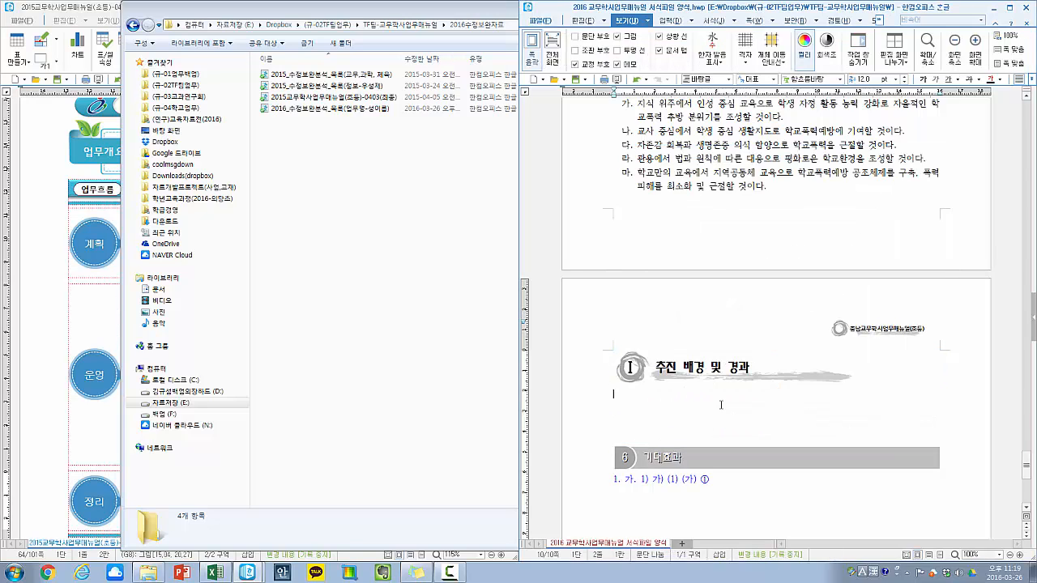
key(Delete)
key(Delete)
key(Delete)
key(Delete)
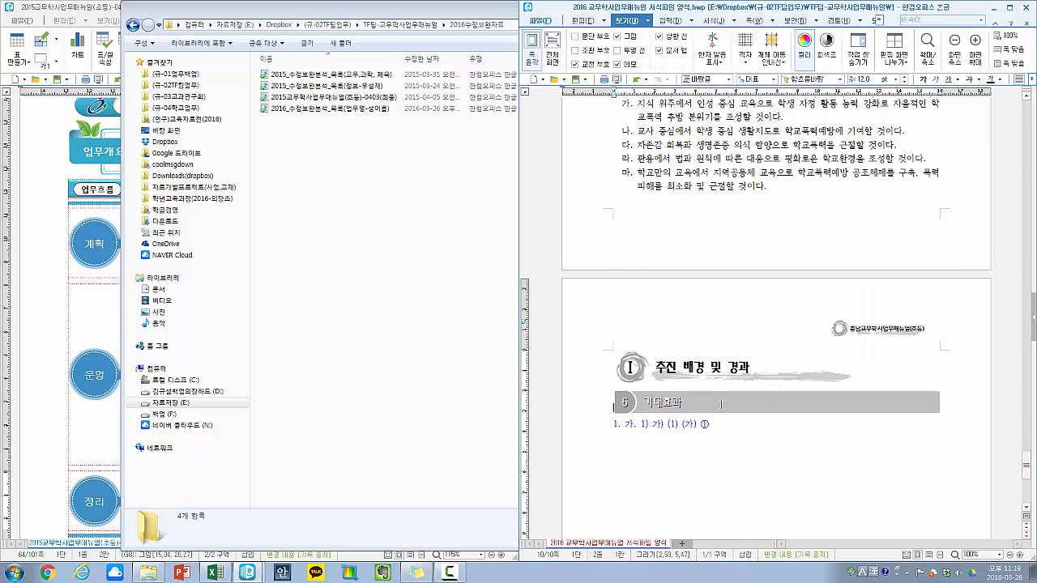
- Copy the character format of the 기대효과 heading text below the 추진 배경 및 경과 title
click(701, 367)
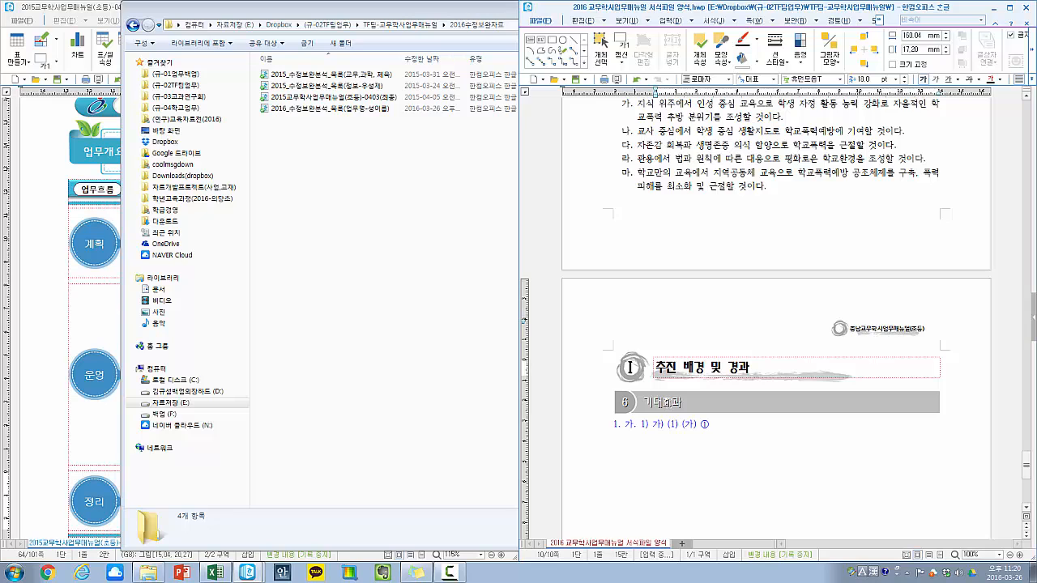
click(666, 403)
key(alt+c)
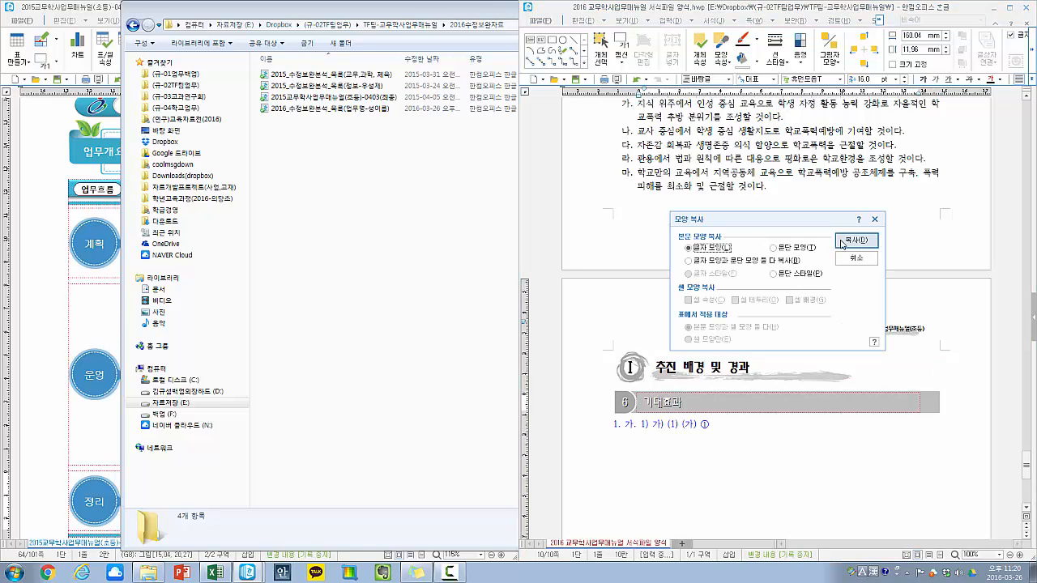
click(857, 243)
click(729, 367)
scroll(729, 366, up, 4)
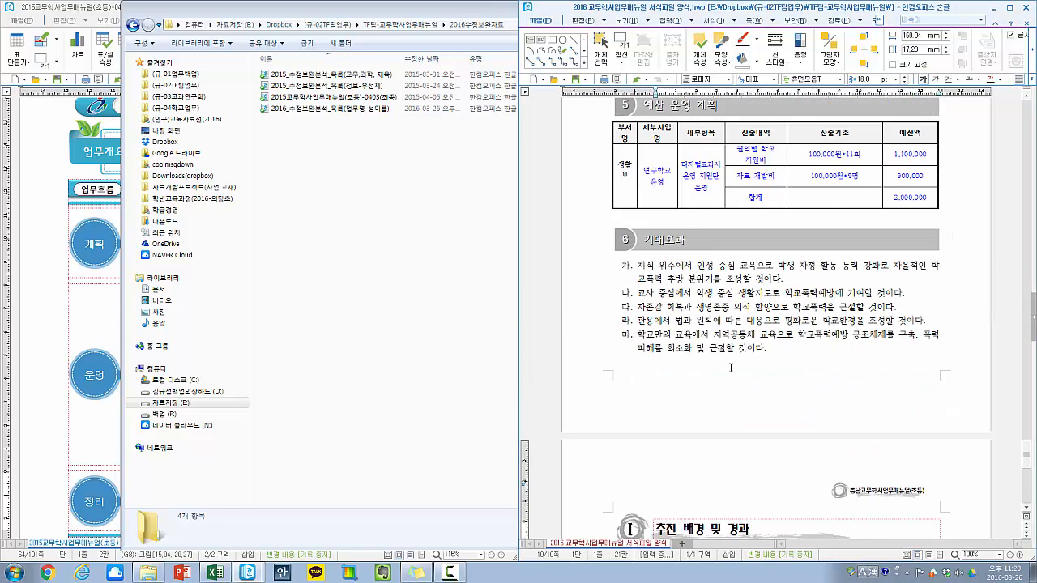
- Set the font of both the number and the text in the original 6 기대효과 heading to 휴먼모음T
double_click(629, 370)
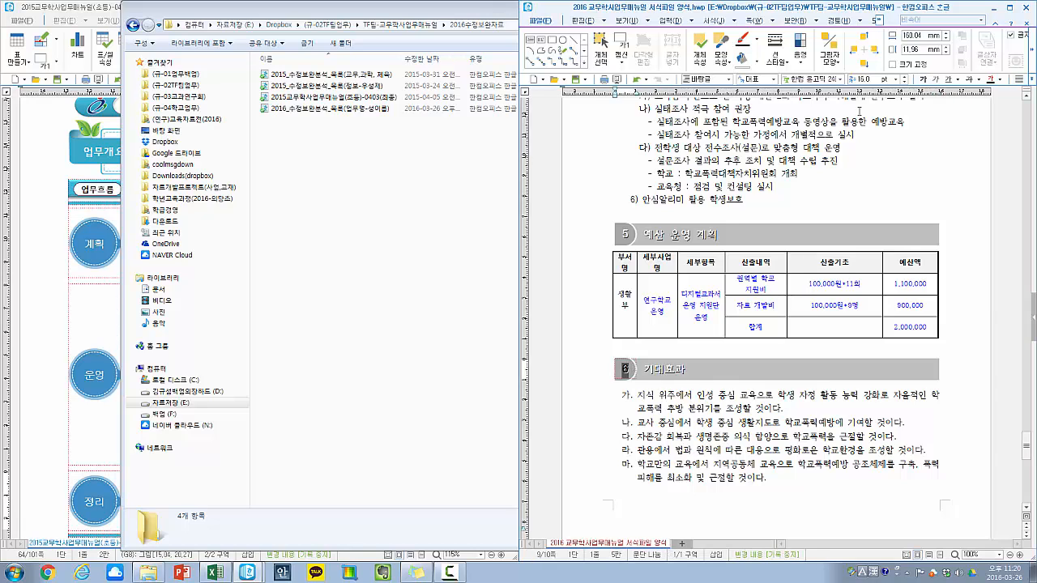
click(852, 78)
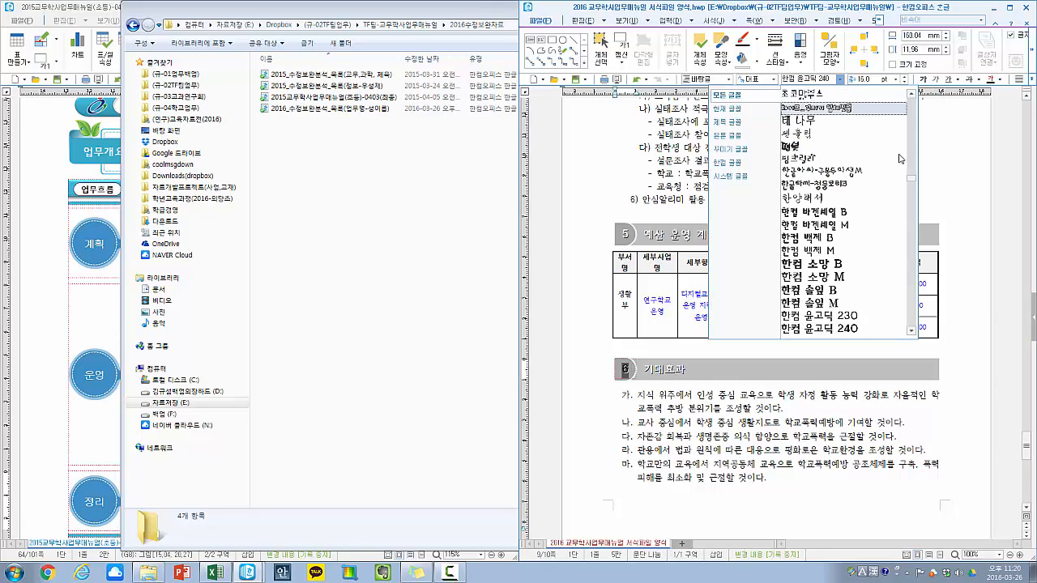
drag(913, 181, 915, 95)
click(879, 94)
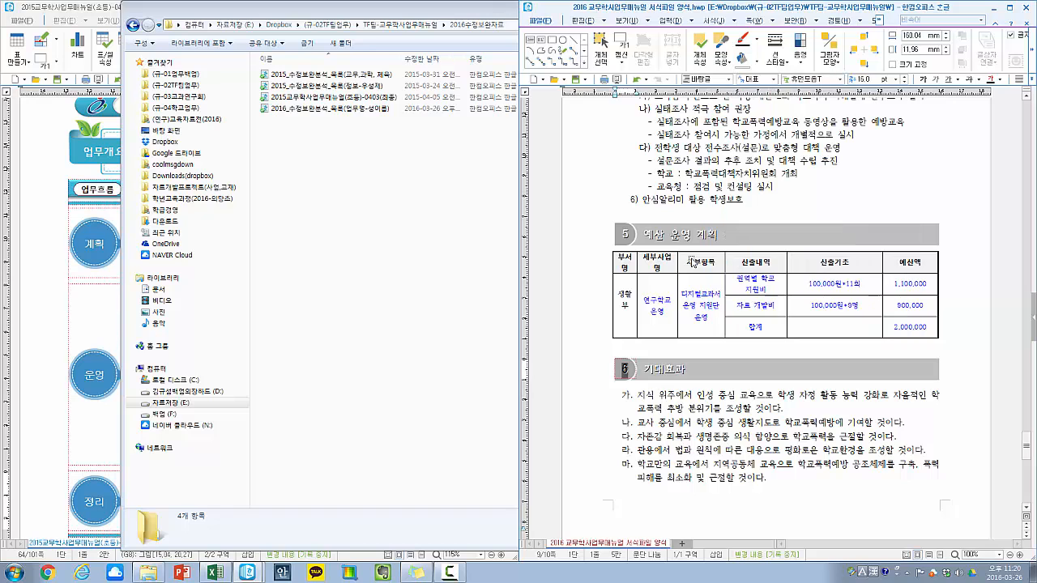
double_click(660, 370)
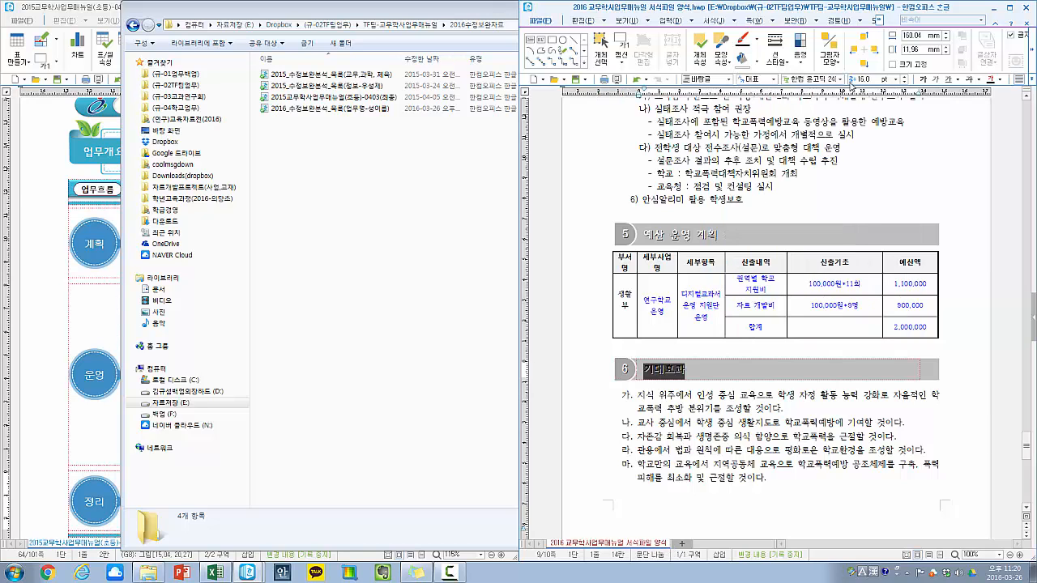
click(841, 79)
drag(912, 179, 916, 96)
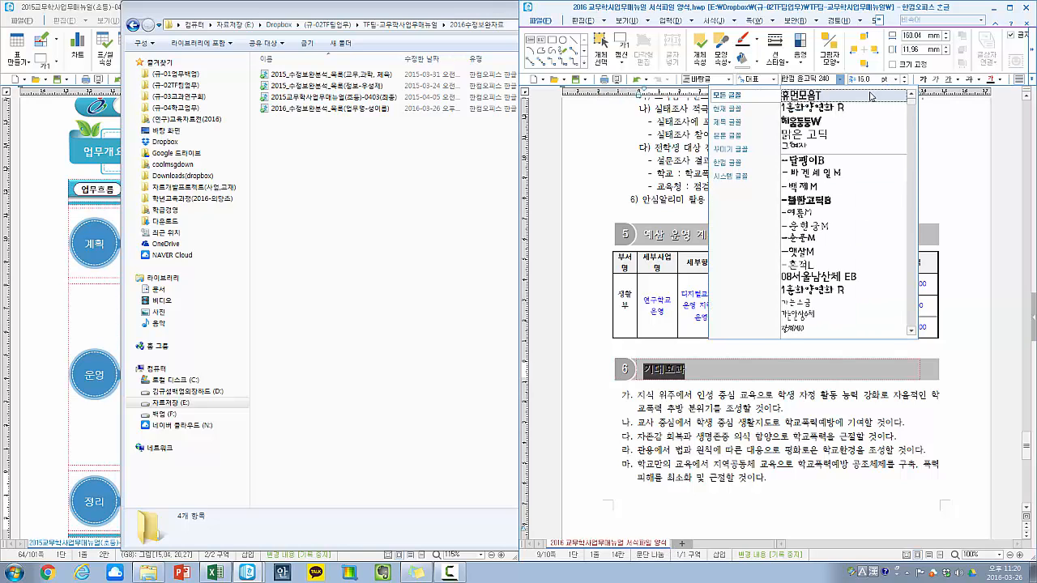
click(871, 96)
- Copy the character format of the 기대효과 heading text and apply it to the 예산 운영 계획 heading text
key(alt+c)
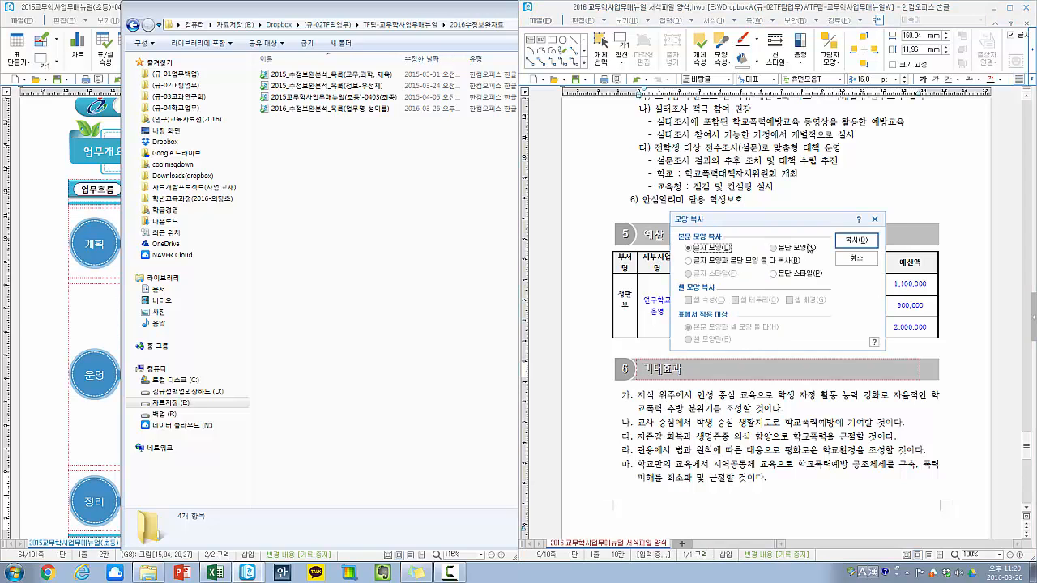
click(839, 246)
drag(714, 235, 644, 235)
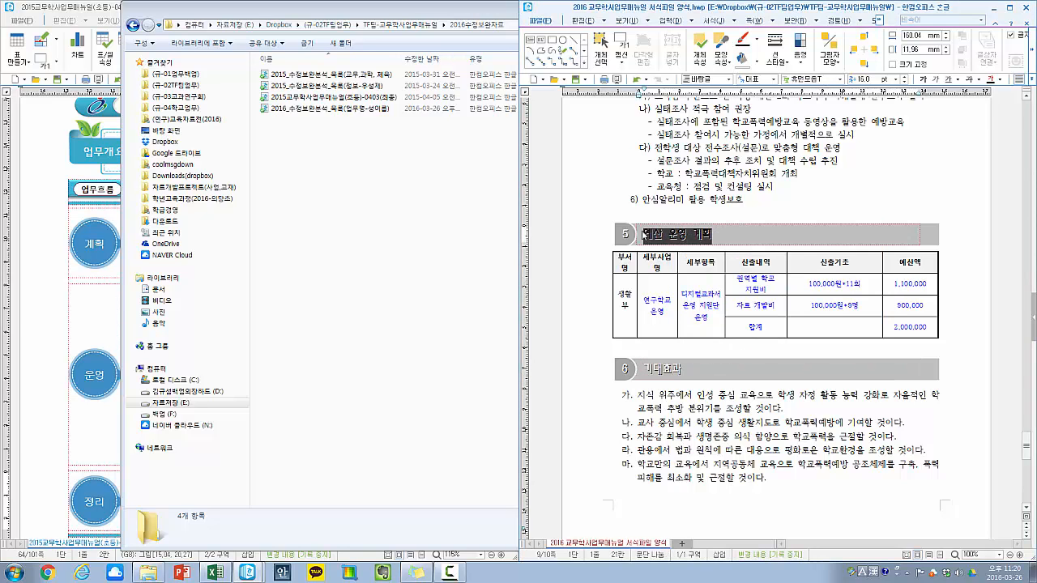
key(alt+c)
- Apply the copied character format to the number and text of the 4 세부 추진 계획 heading
scroll(685, 253, up, 5)
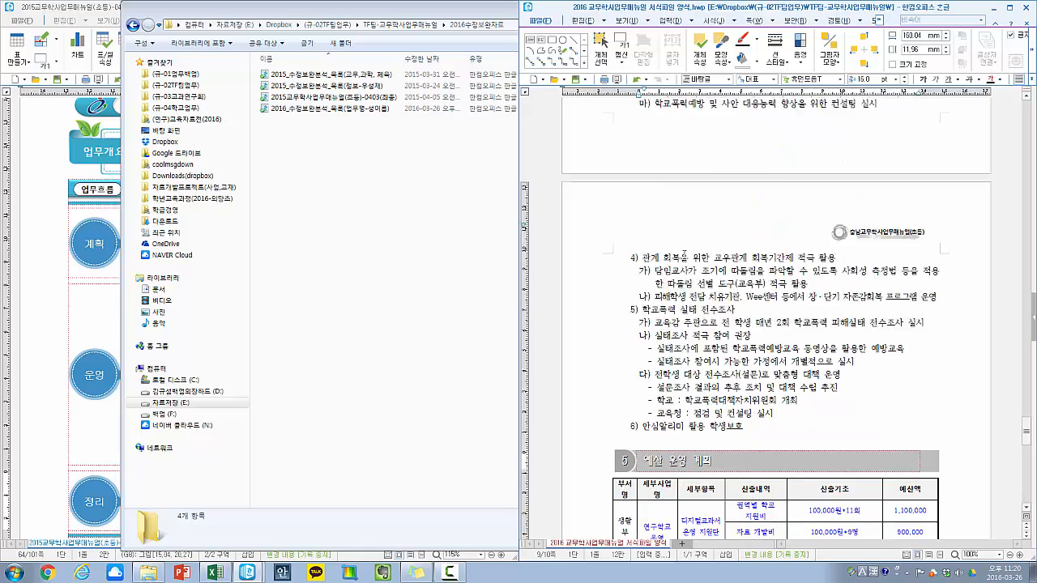
scroll(685, 254, up, 15)
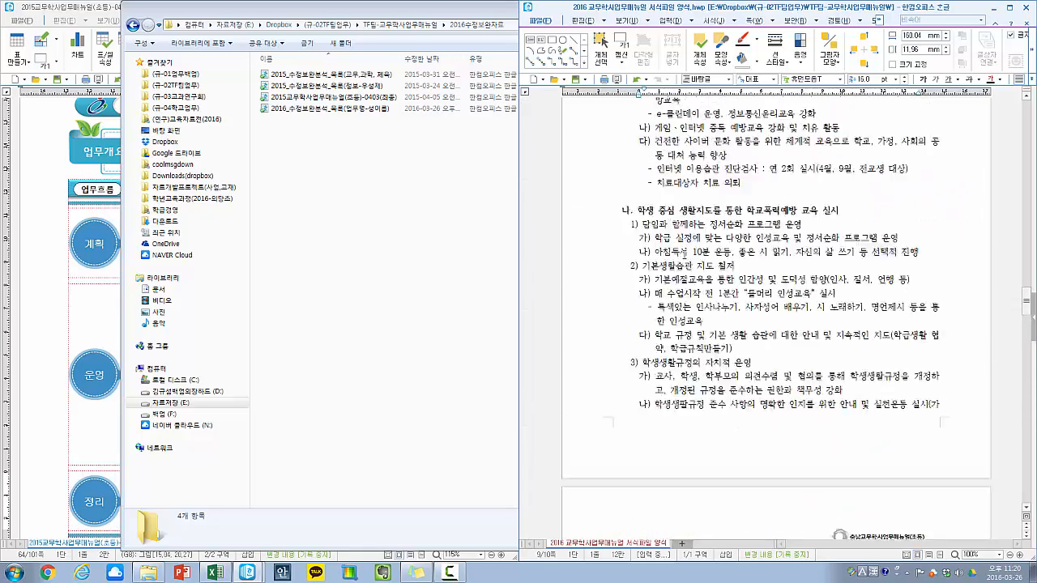
scroll(684, 255, up, 8)
click(628, 391)
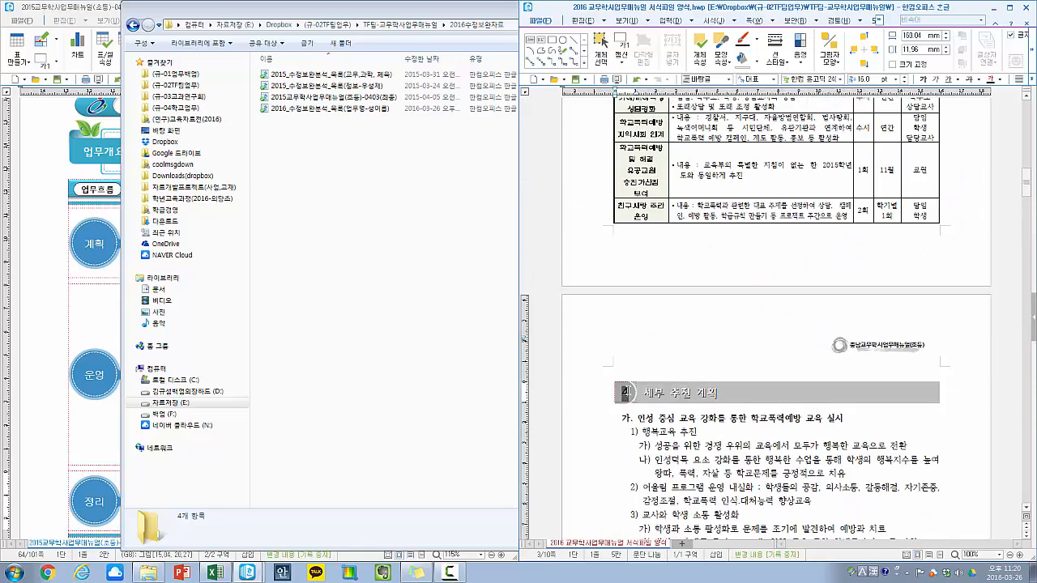
triple_click(671, 392)
key(alt+c)
- Apply the copied character format to the first page's headings 3 운영 과제별 추진 내용, 2 방침 and 1 비전 및 목표 수립
scroll(672, 390, up, 5)
scroll(672, 389, up, 8)
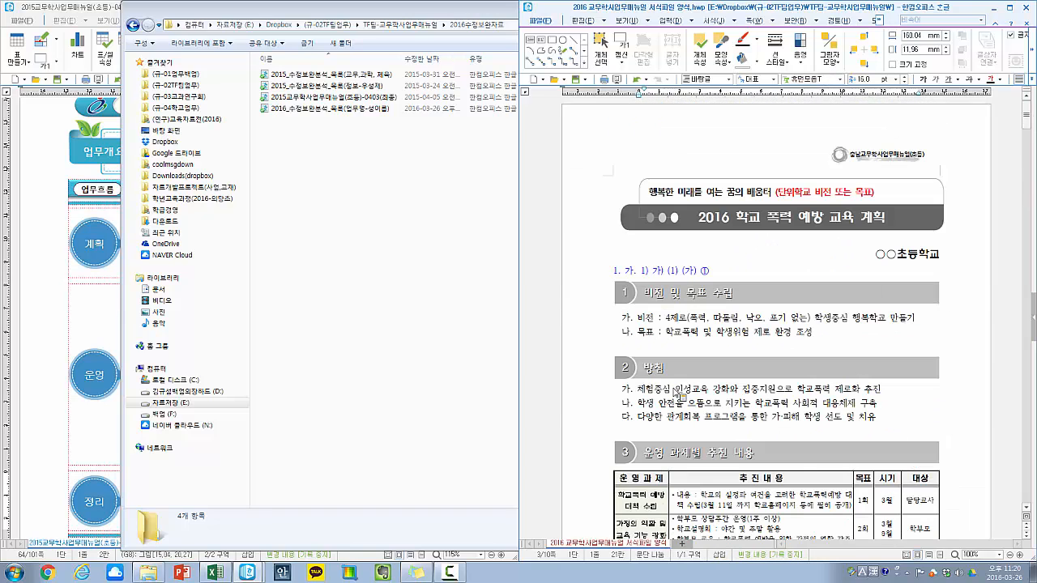
click(625, 459)
click(668, 458)
triple_click(685, 453)
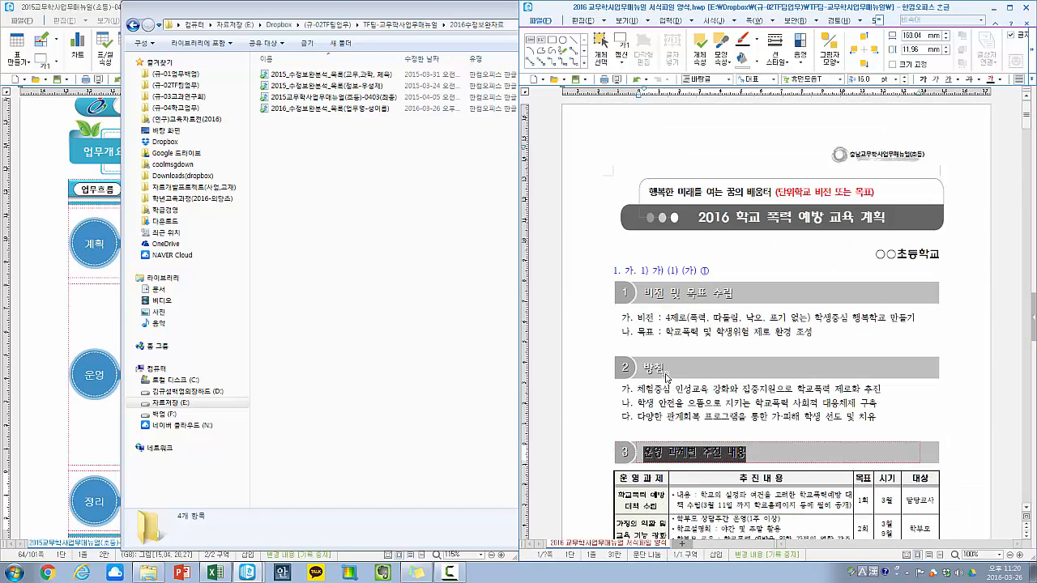
key(alt+c)
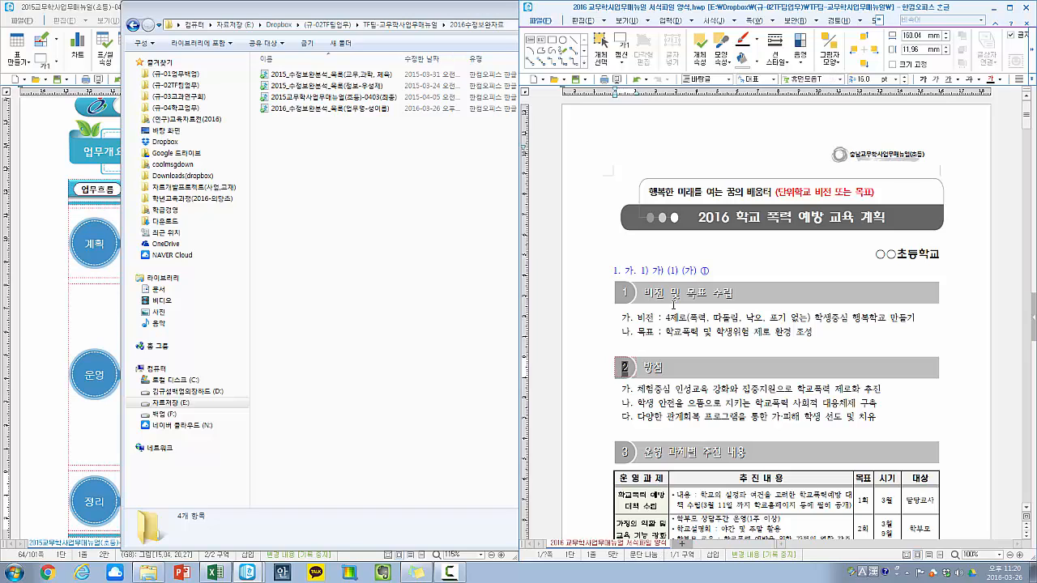
double_click(675, 293)
click(685, 269)
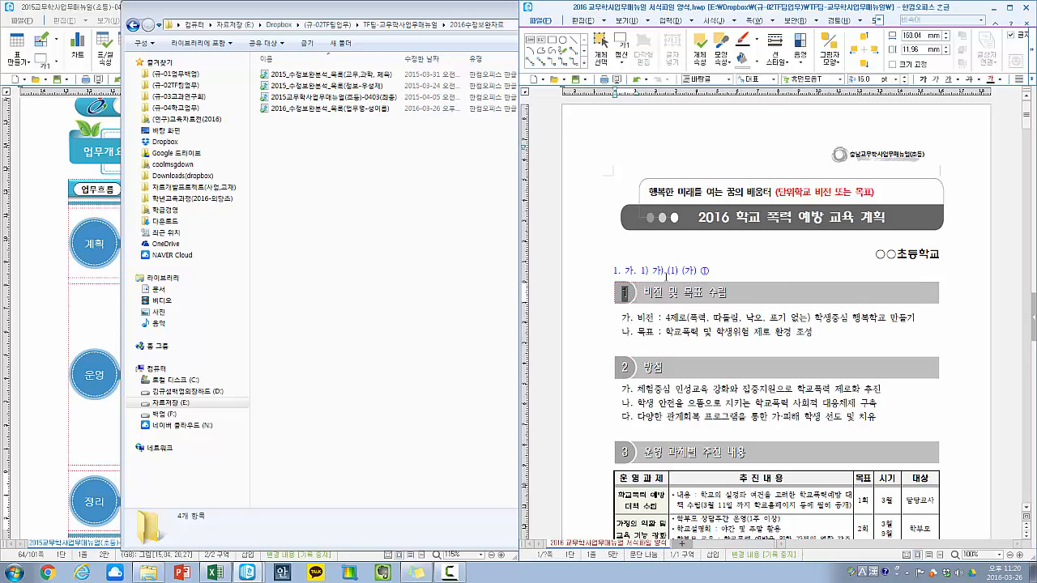
click(843, 220)
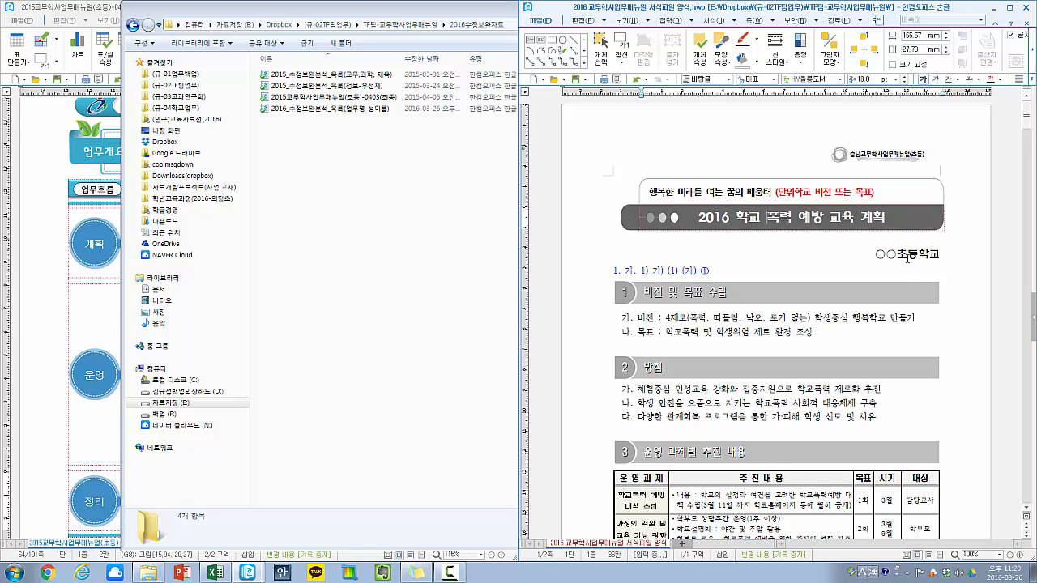
- Close the 2016 교무학사업무매뉴얼 서식파일 양식 template document
click(824, 268)
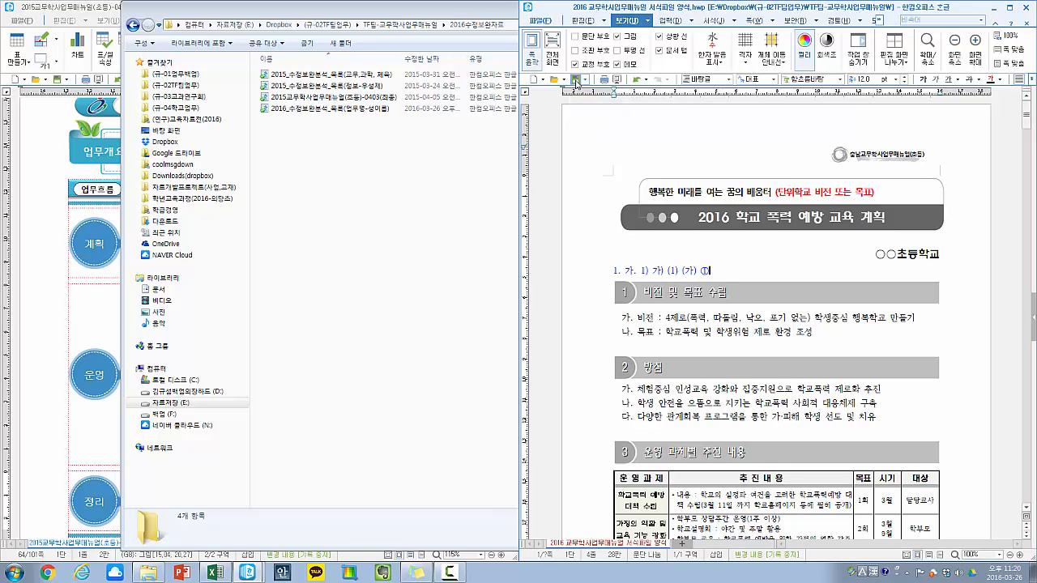
right_click(616, 13)
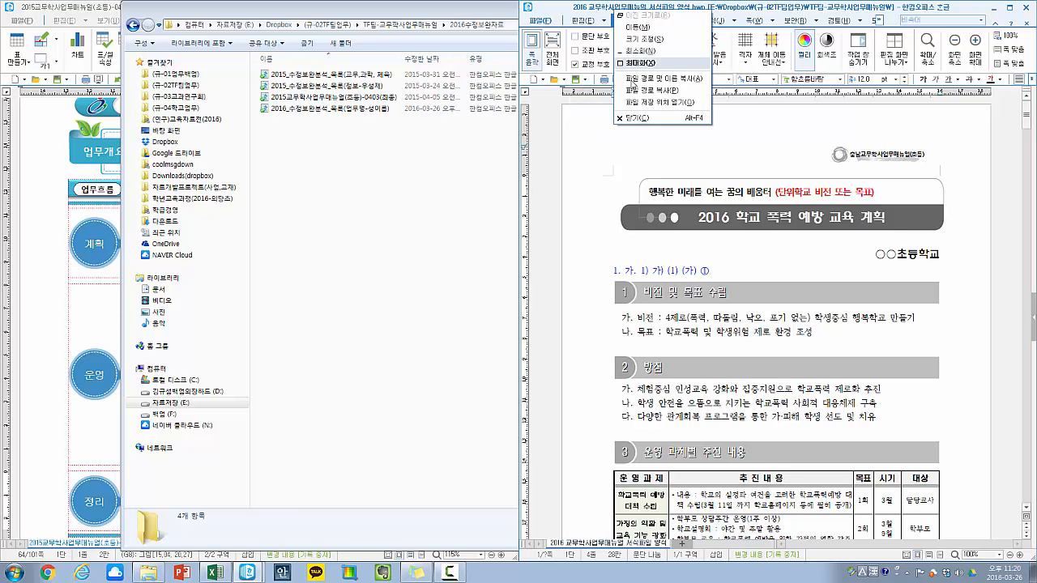
click(633, 117)
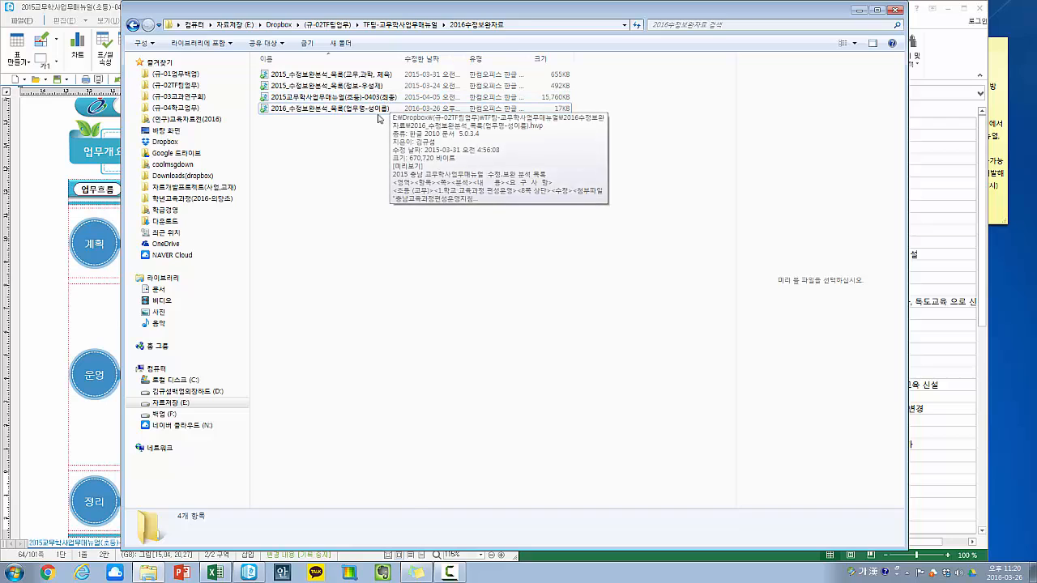
- Create a new folder named 생활 inside the 2016수정보완자료 folder
click(328, 109)
right_click(328, 133)
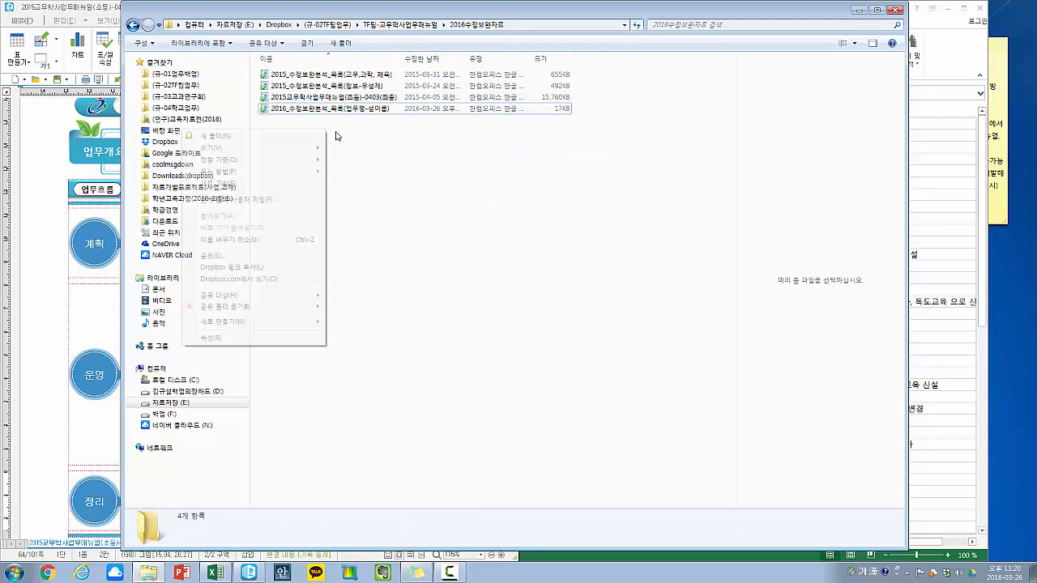
click(309, 139)
key(BackSpace)
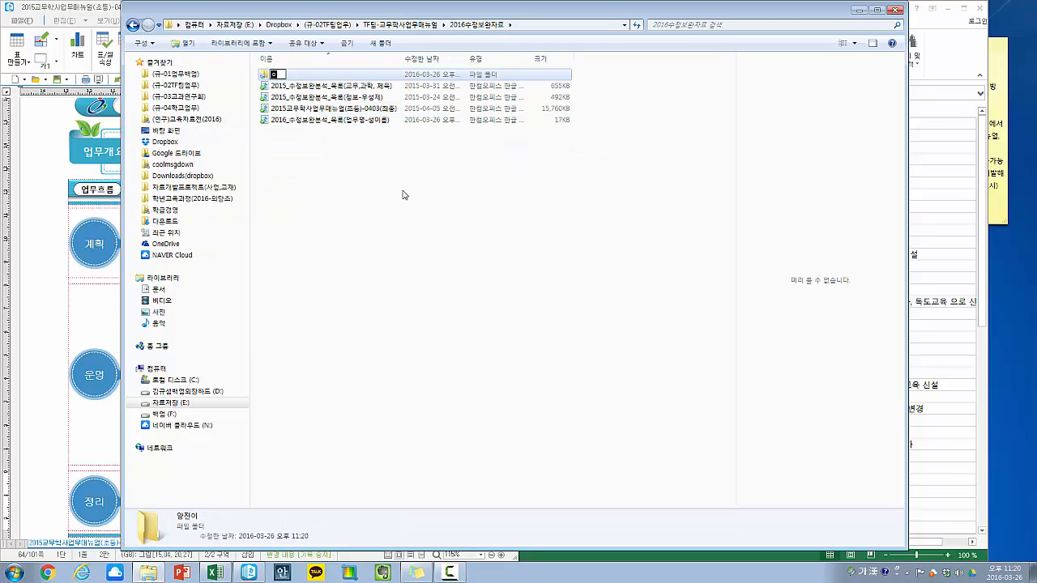
text(ㅅ미)
key(Return)
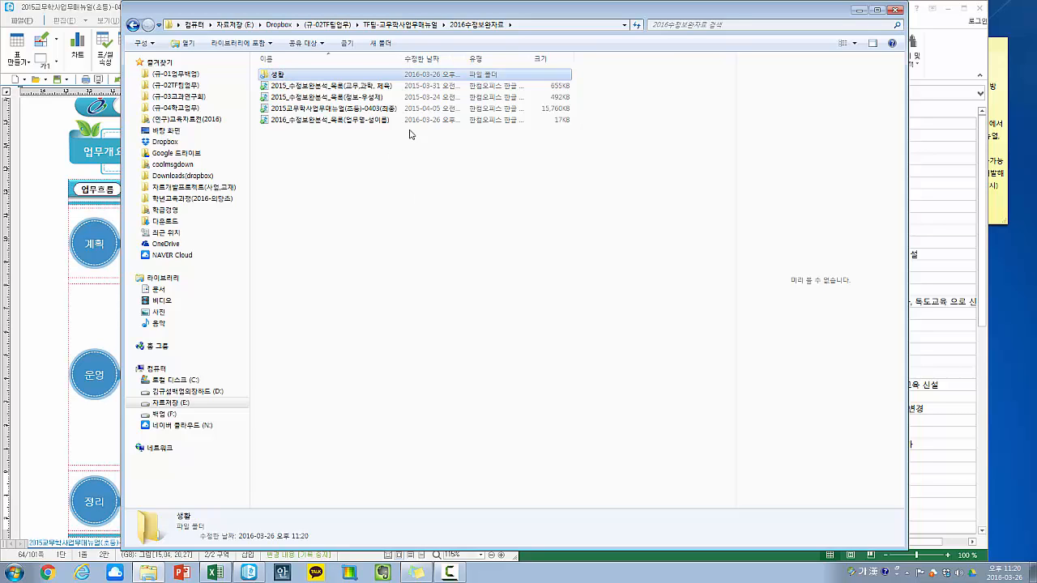
- Copy the 2016 교무학사업무매뉴얼 서식파일 양식 file from the parent folder into the 생활 folder
click(420, 25)
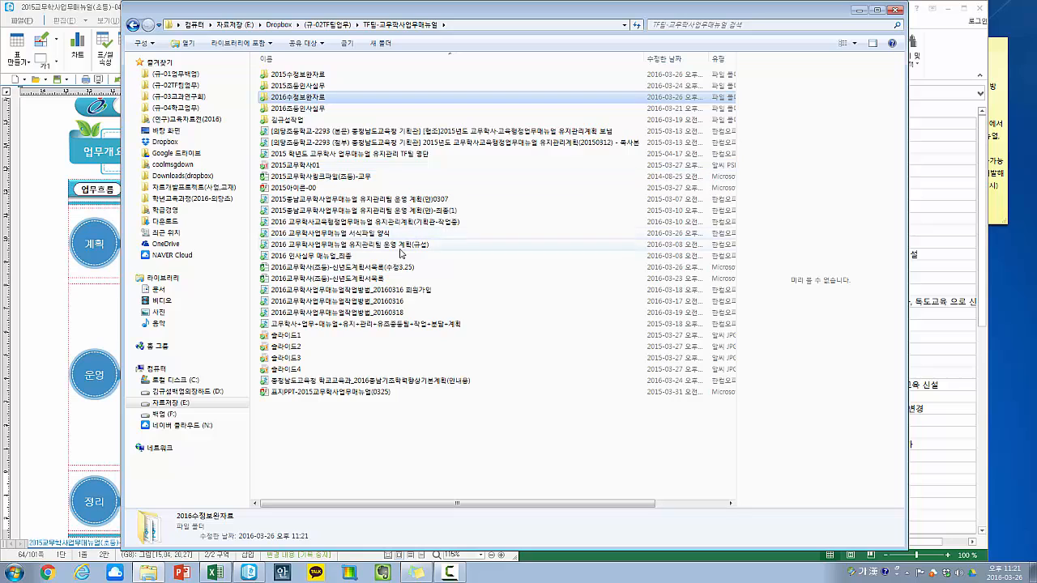
click(373, 233)
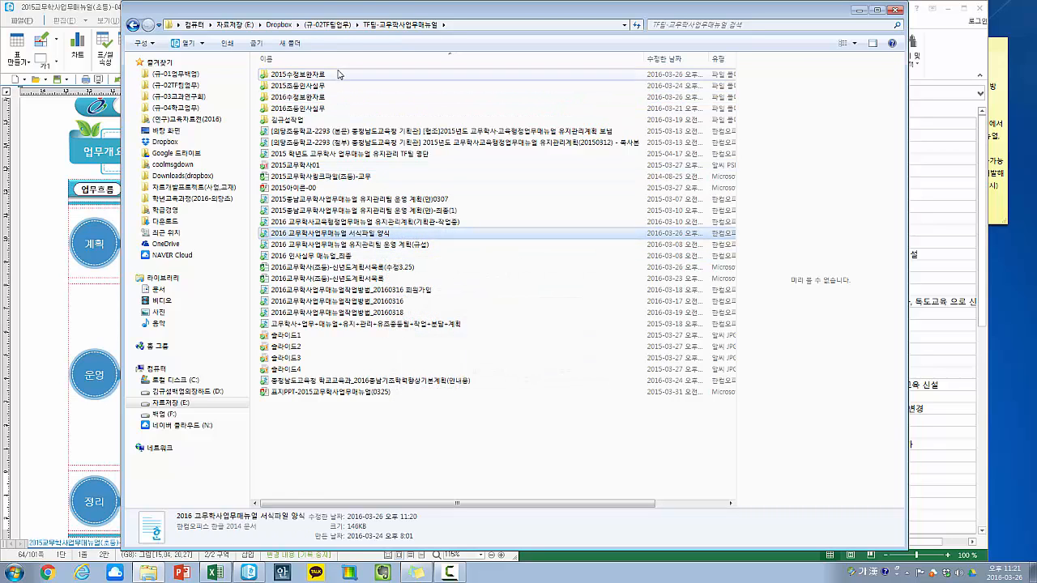
click(339, 75)
double_click(339, 96)
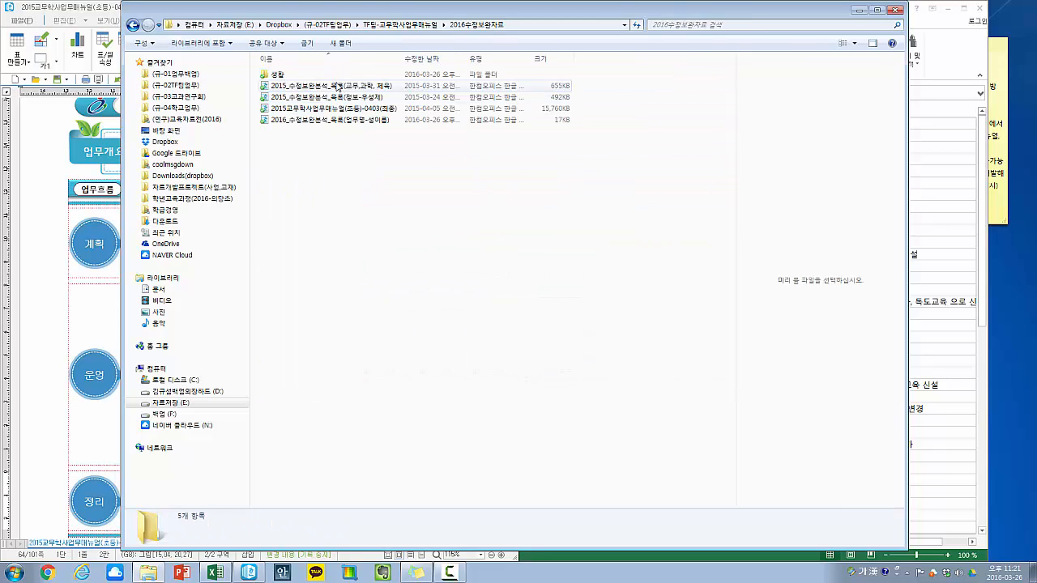
double_click(332, 74)
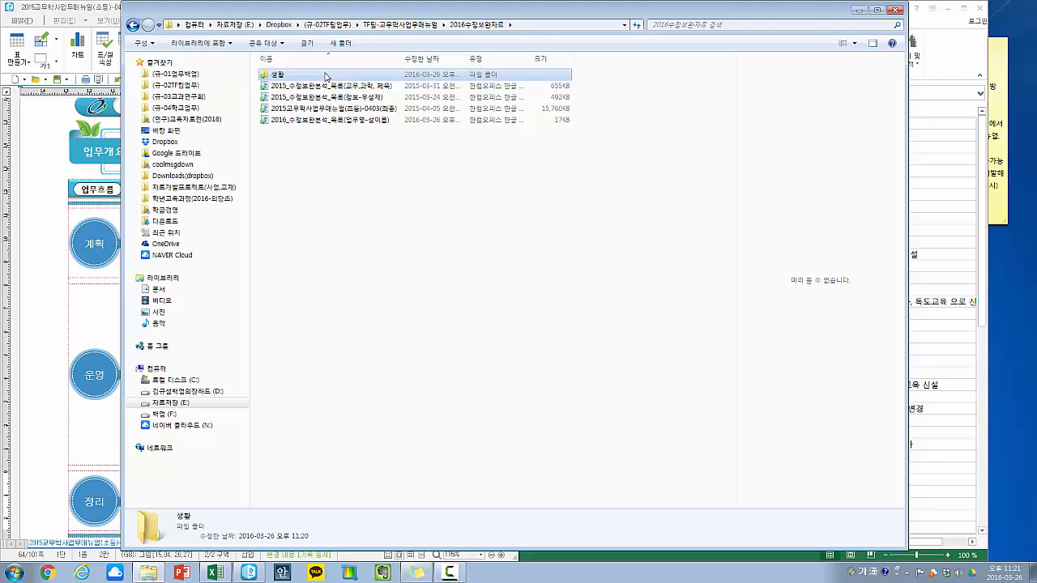
- Move the folder window aside and select the first 관련서식 entry of 11. 소프트웨어 교육 in the 2015 manual
click(448, 23)
drag(477, 14, 694, 24)
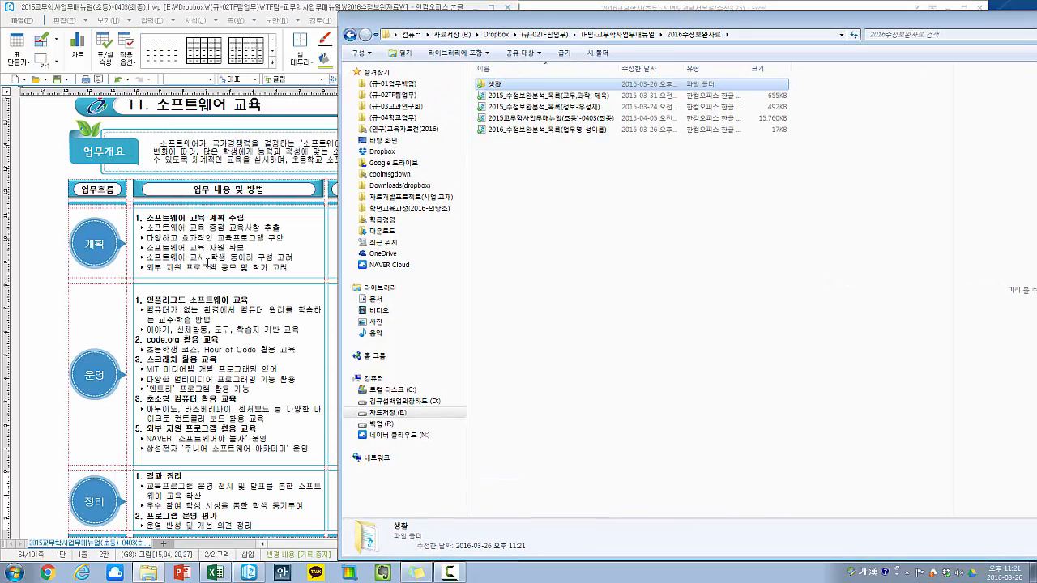
drag(207, 259, 385, 224)
click(442, 228)
click(433, 229)
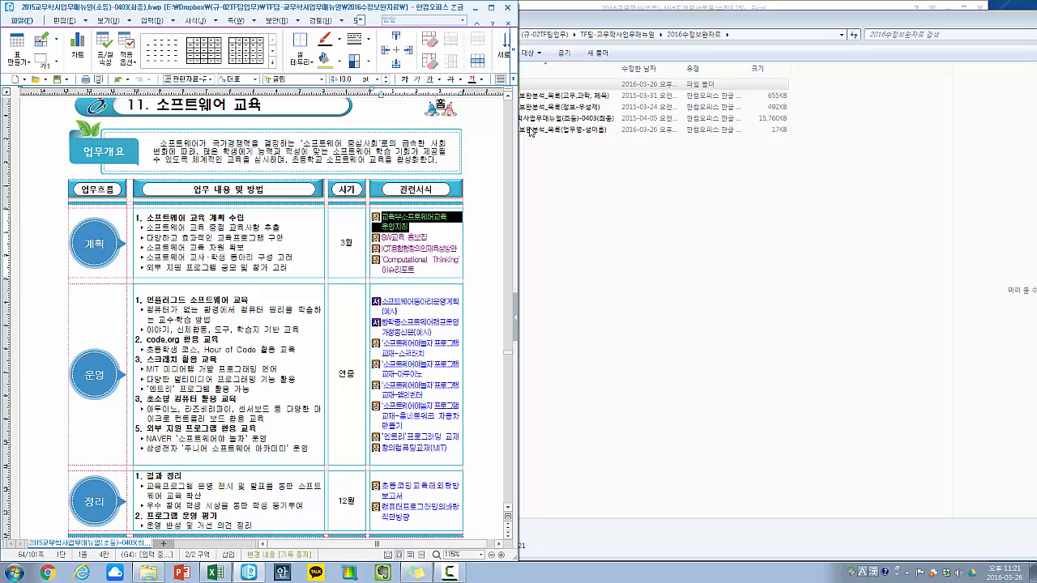
- Reopen the 생활 folder and rename the copied template file as 학교폭력예방교육계획
click(531, 132)
double_click(526, 84)
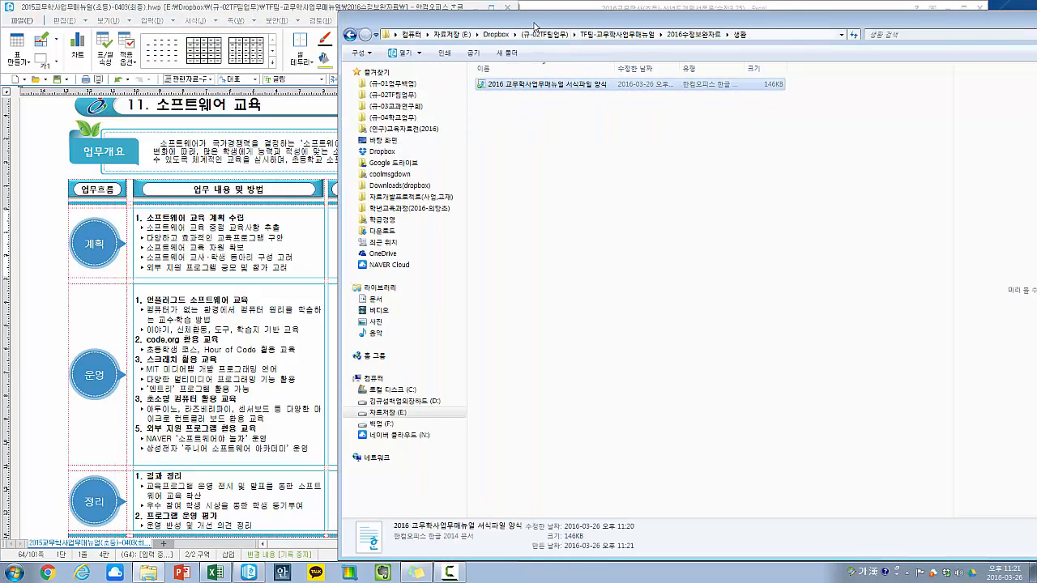
drag(534, 27, 674, 35)
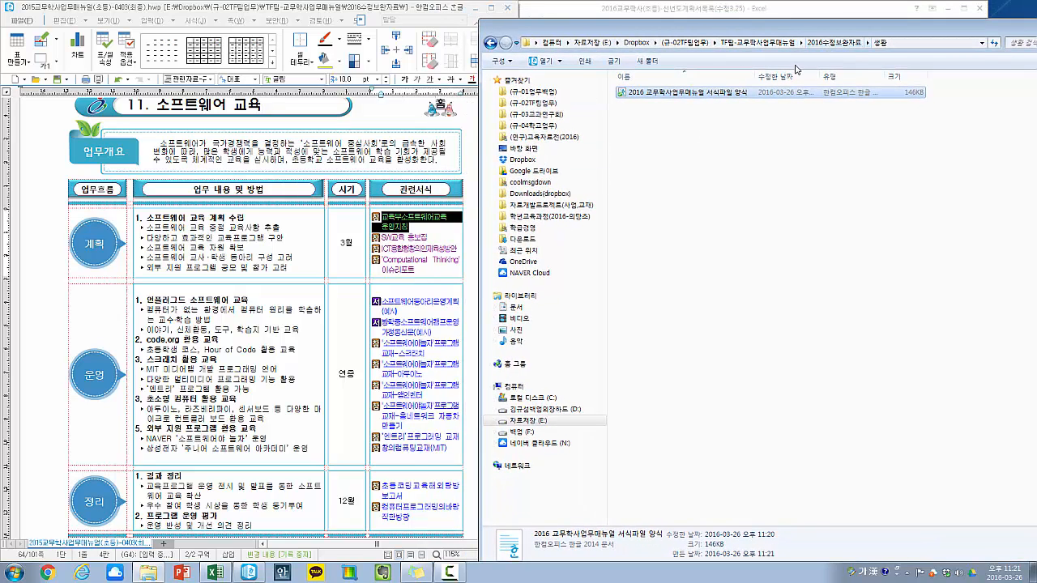
click(656, 93)
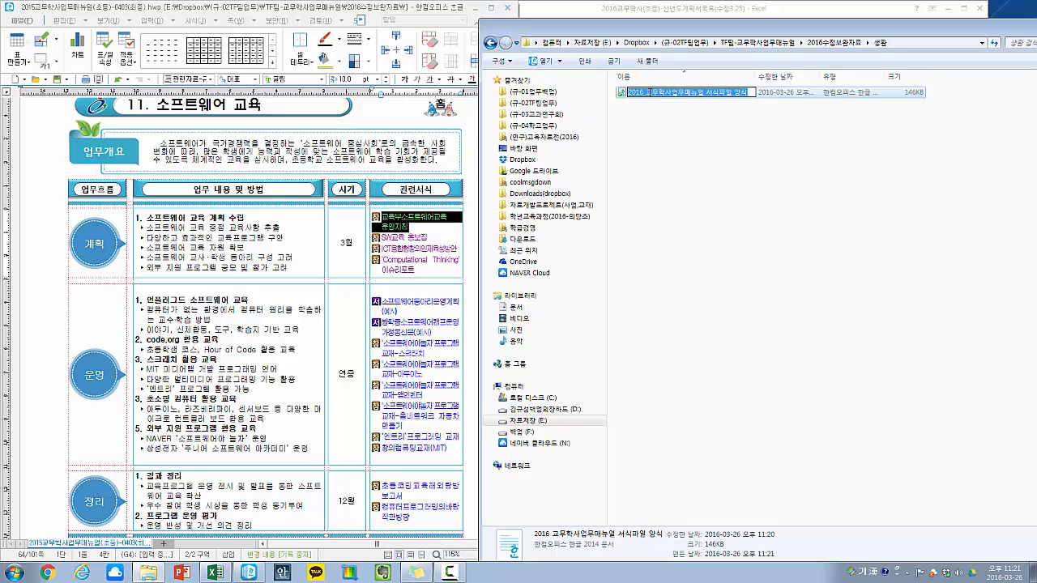
text(학교육위원)
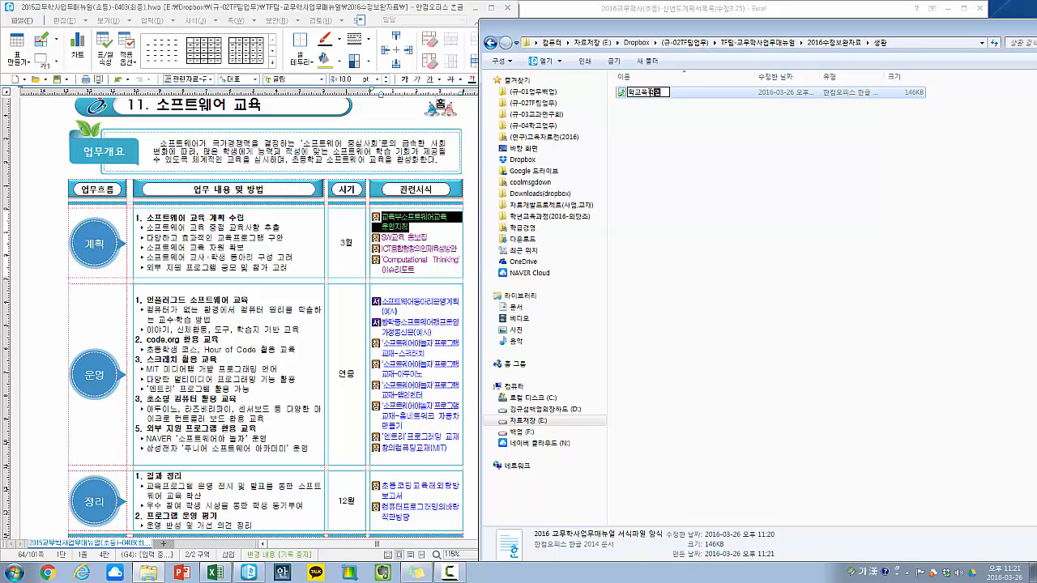
text(예방교육계획)
click(653, 151)
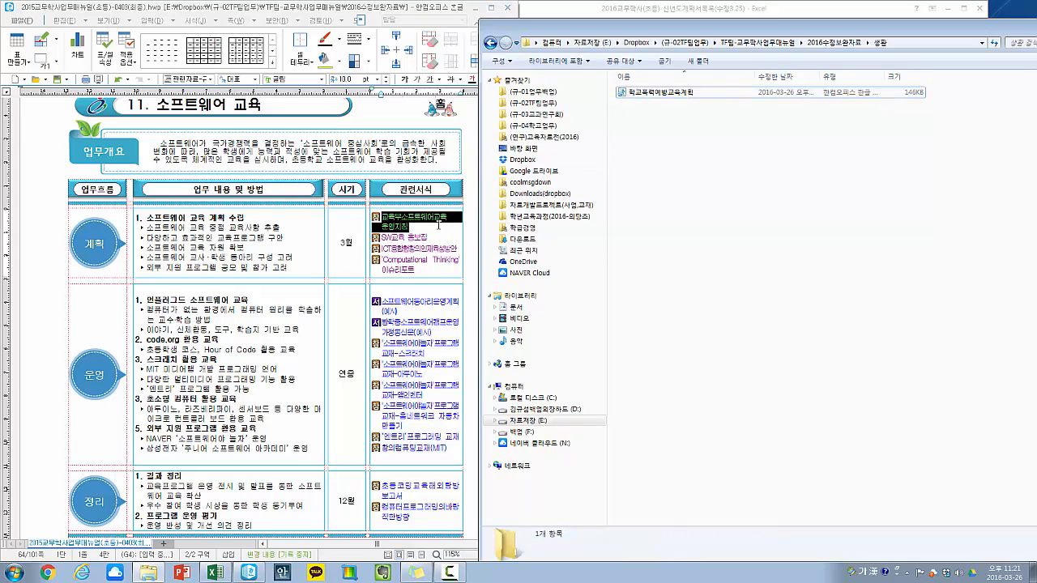
- Search the 2015 manual for 폭력
drag(425, 226, 381, 218)
click(307, 236)
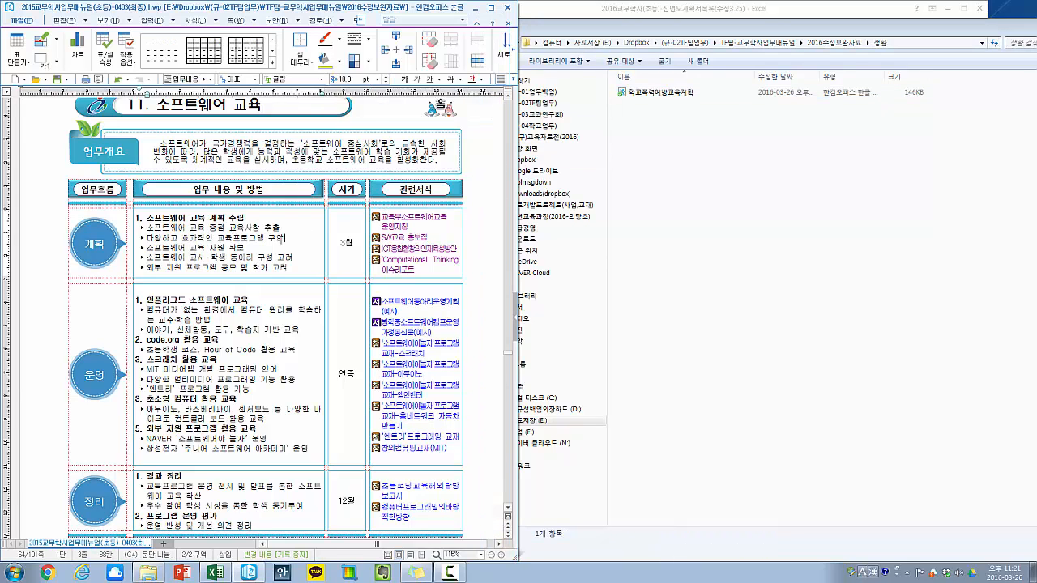
key(ctrl+f)
text(to)
key(BackSpace)
key(BackSpace)
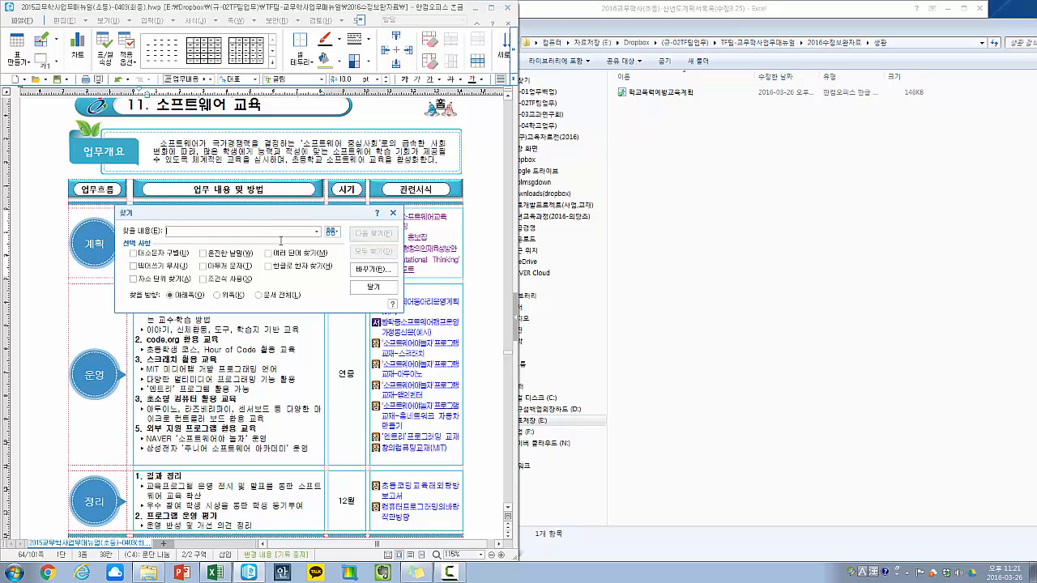
text(폭력)
key(Return)
key(Escape)
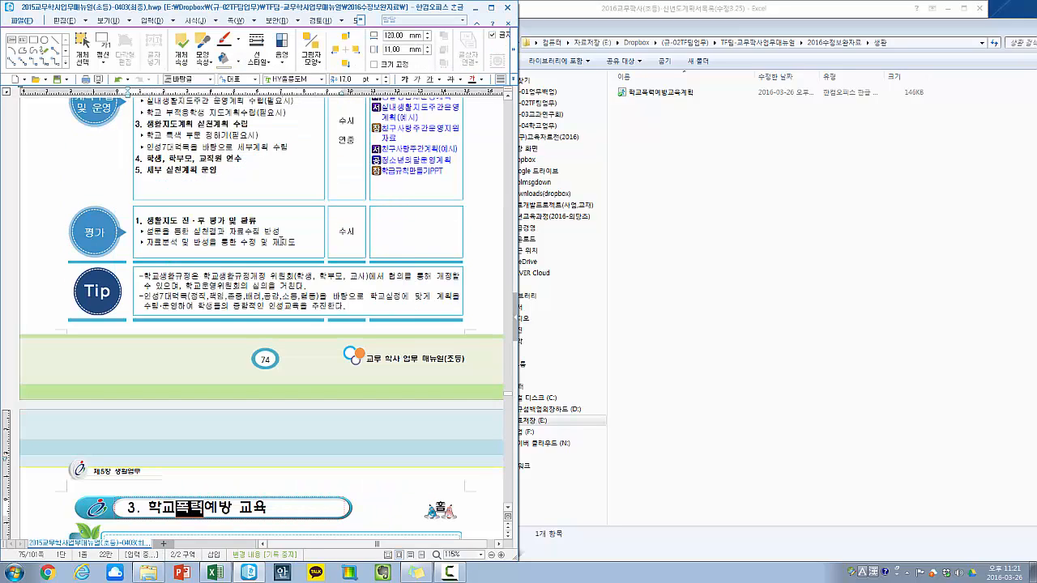
- Select the form name 학교폭력예방교육계획서 in the 관련서식 column of section 3. 학교폭력예방 교육
scroll(385, 276, down, 5)
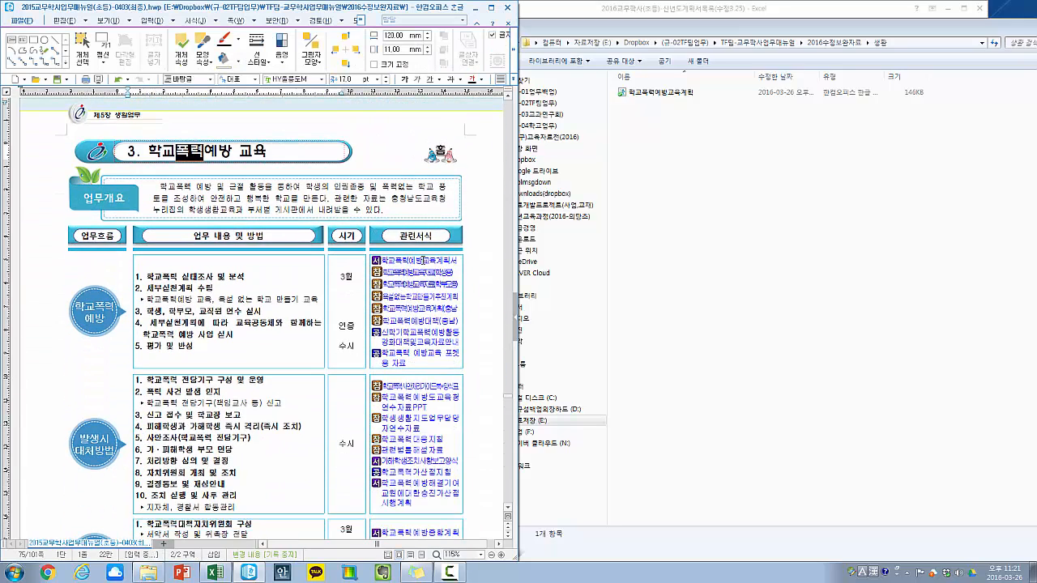
double_click(422, 261)
click(383, 261)
drag(382, 261, 456, 261)
- Rename the file in the 생활 folder as 학교폭력예방교육계획서 to match the manual's entry
click(688, 92)
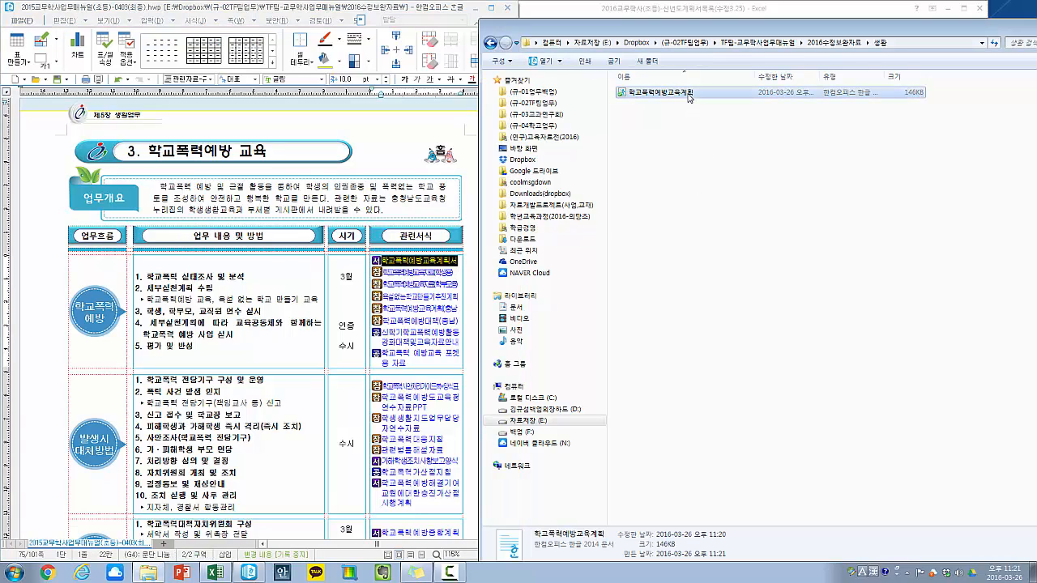
click(688, 93)
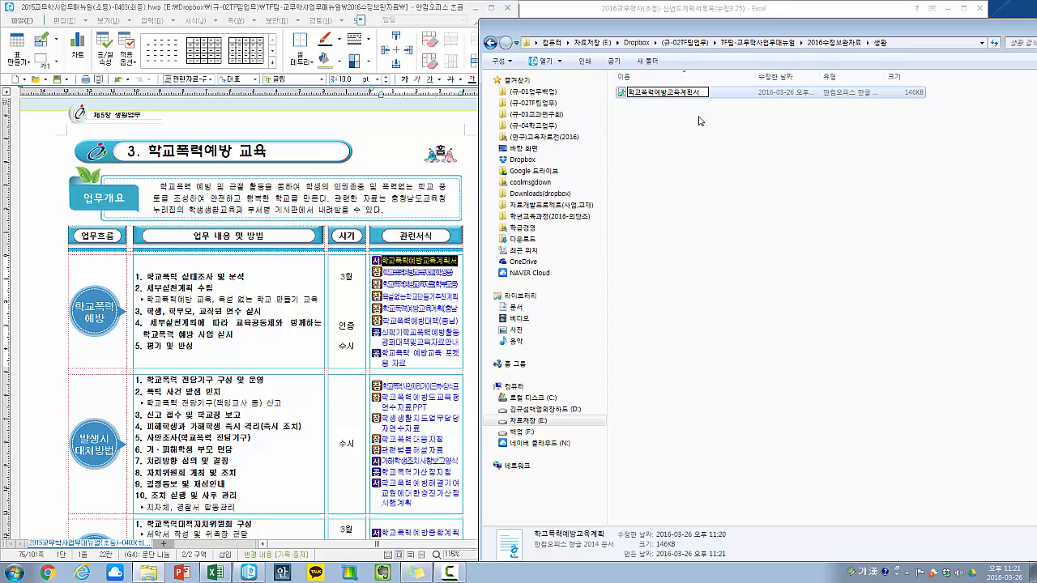
click(699, 121)
click(694, 95)
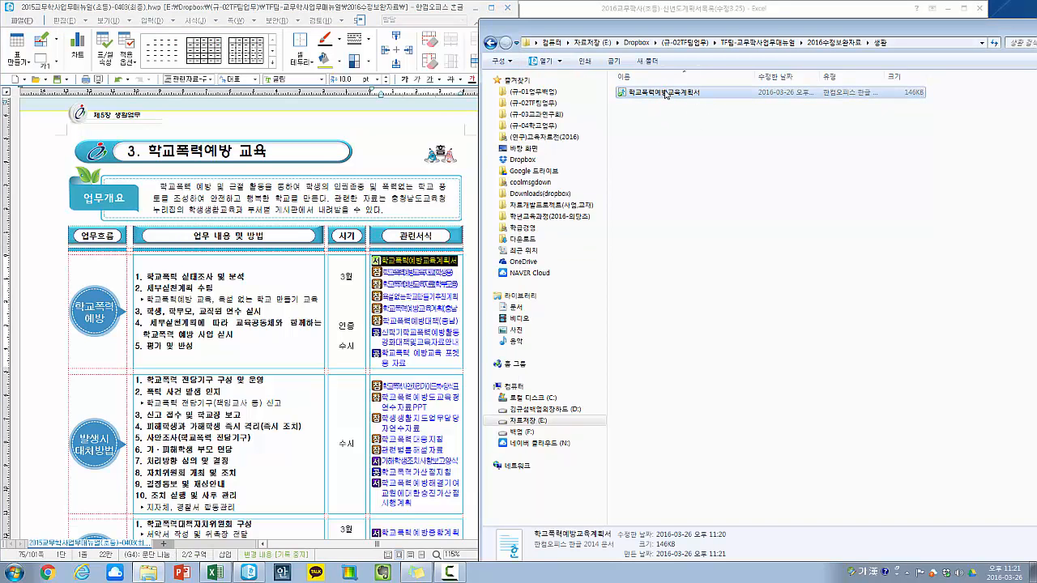
- Add the number prefix 01_ to the name of the 학교폭력예방교육계획서 file
click(405, 266)
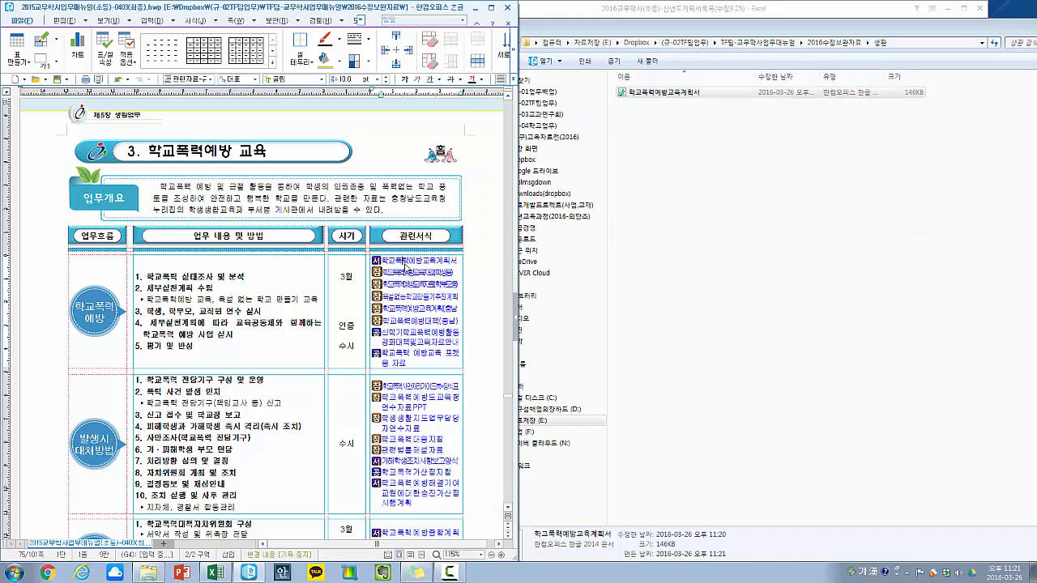
click(686, 160)
click(636, 95)
key(F2)
key(Home)
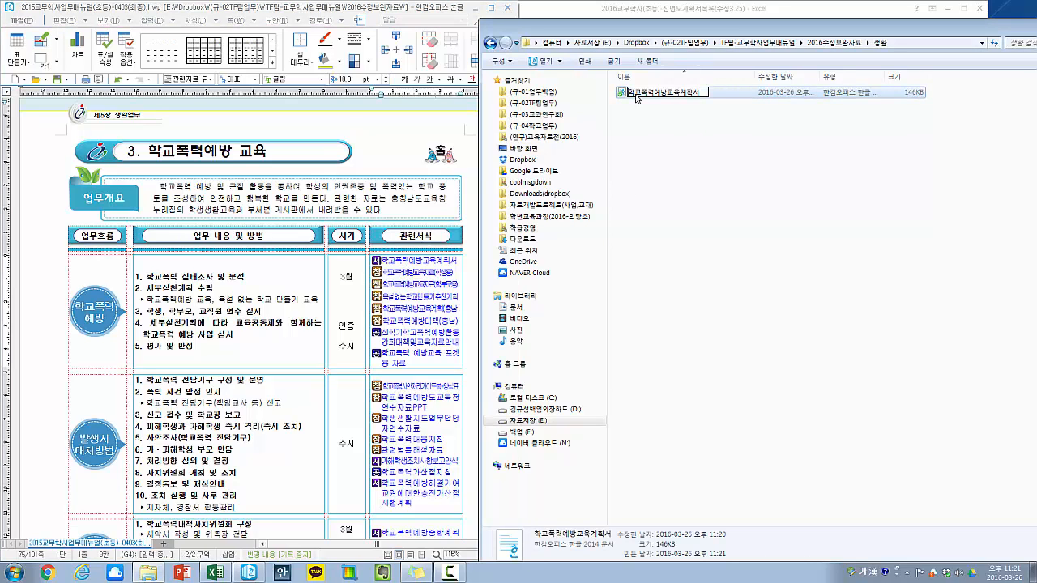
text(01.)
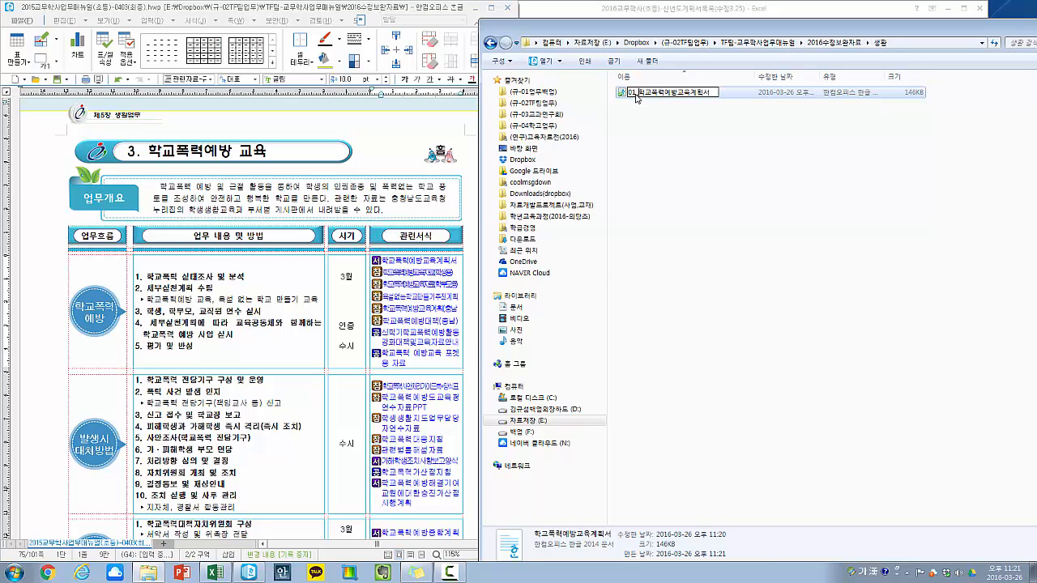
key(Return)
- Check the second entry and the 신학기학교폭력예방활동 entry among the section's 관련서식 items, then return to the 생활 folder
click(415, 274)
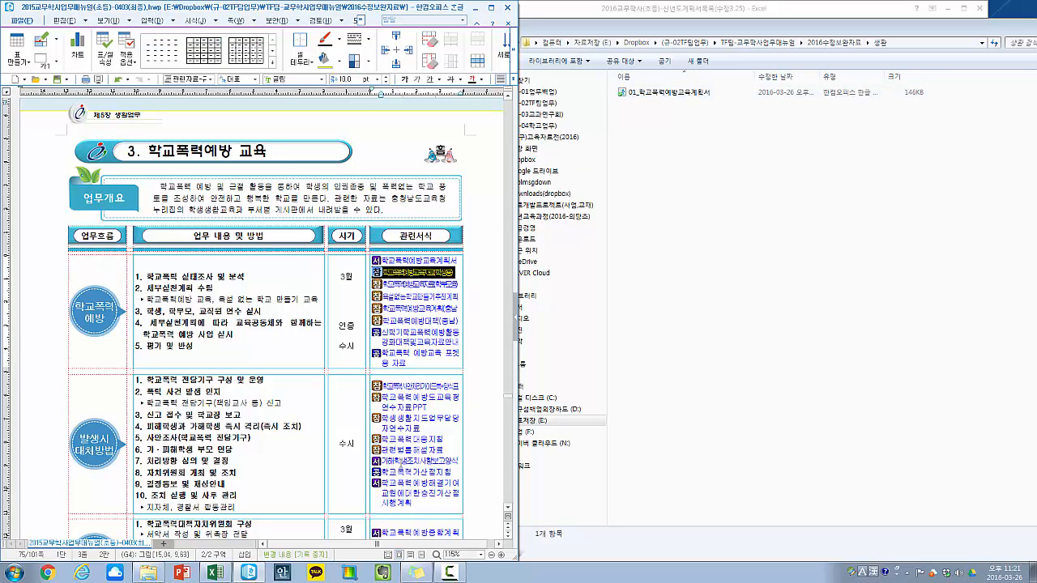
click(412, 333)
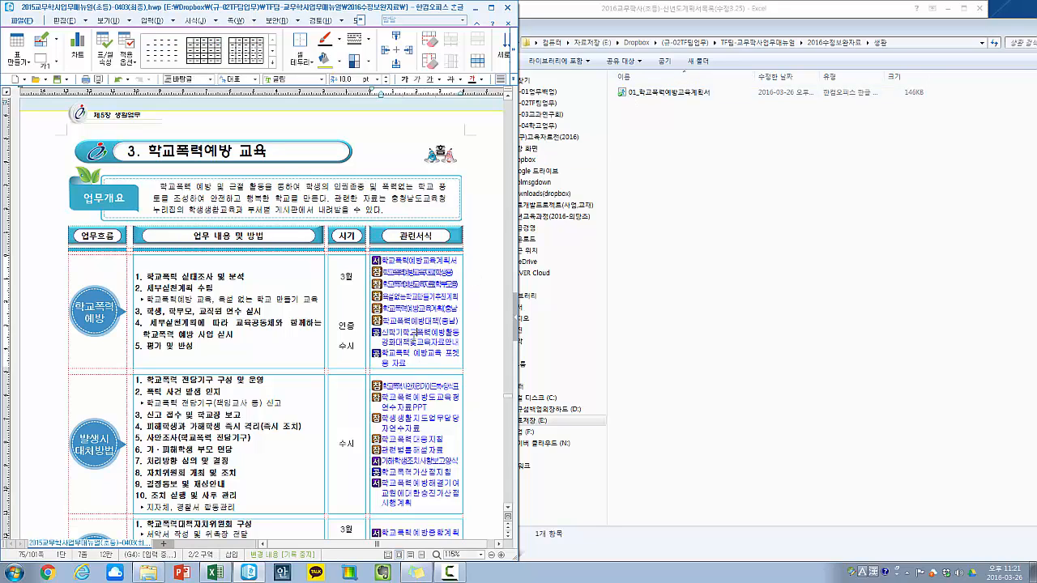
click(653, 112)
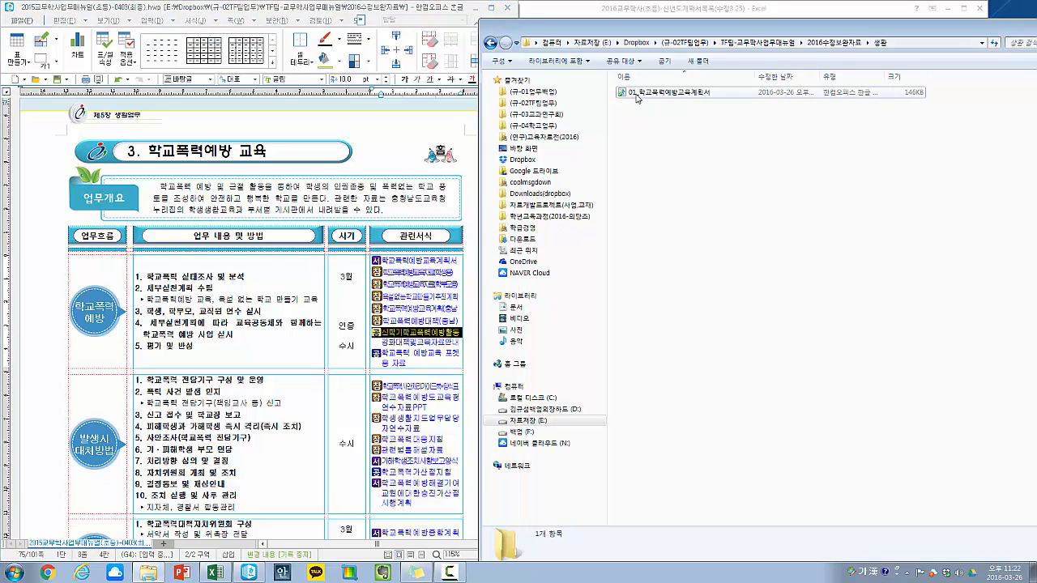
- Go back to the 2016수정보완자료 folder and review the 2016 수정보완분석 목록 file and the 2015 manual file
click(839, 42)
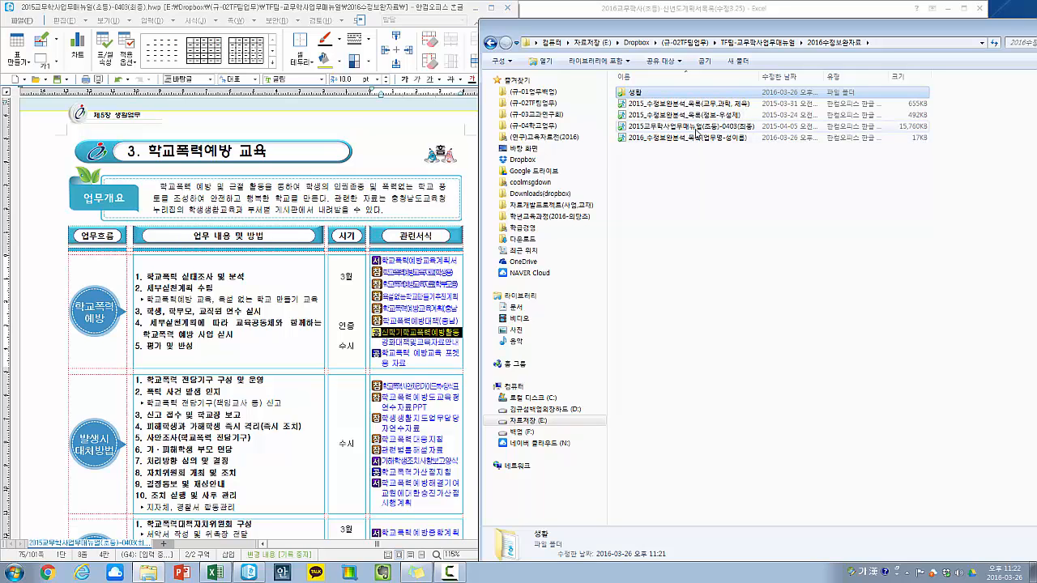
click(686, 174)
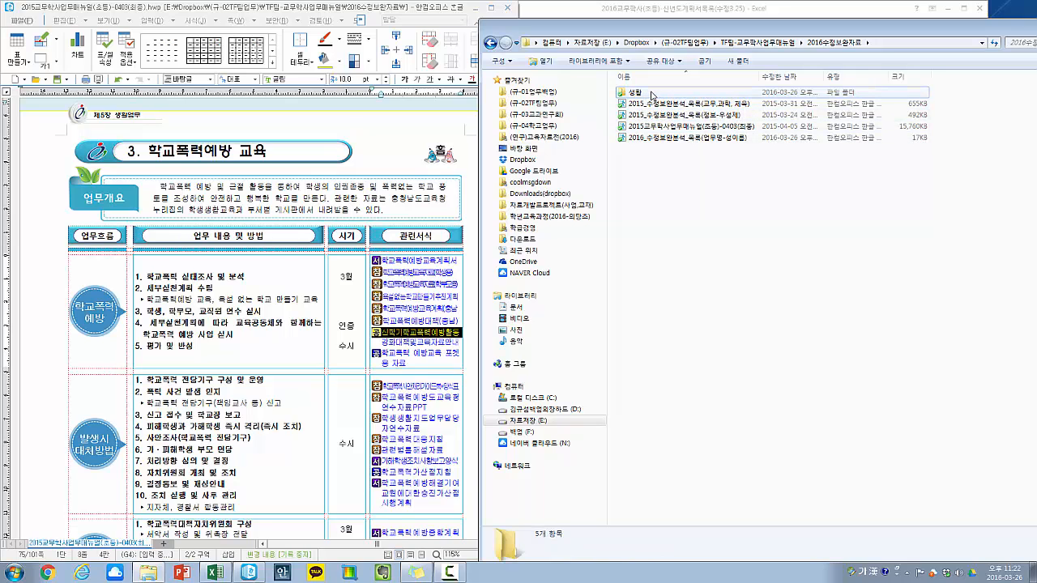
click(687, 128)
click(685, 139)
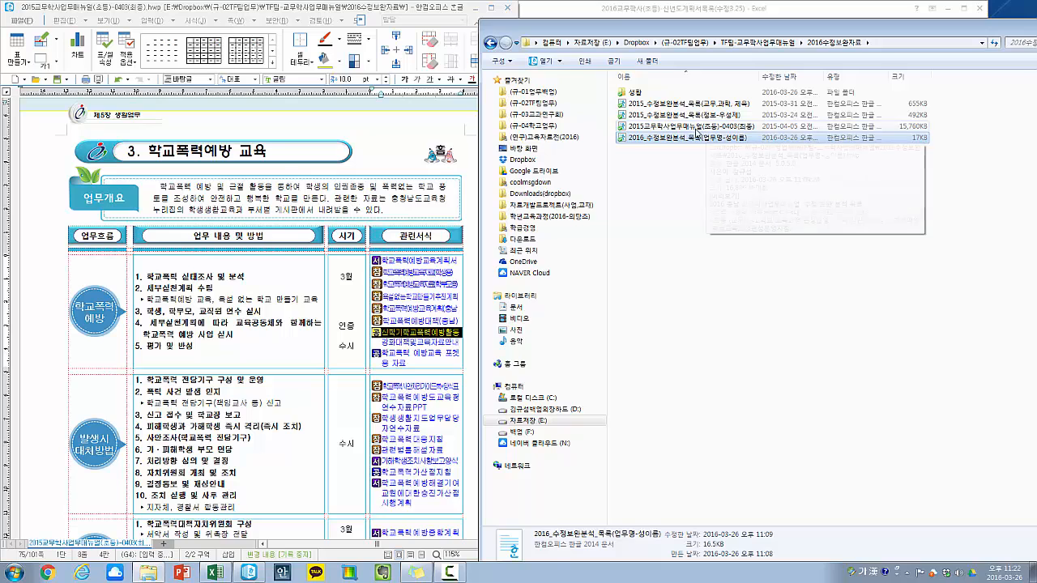
click(694, 158)
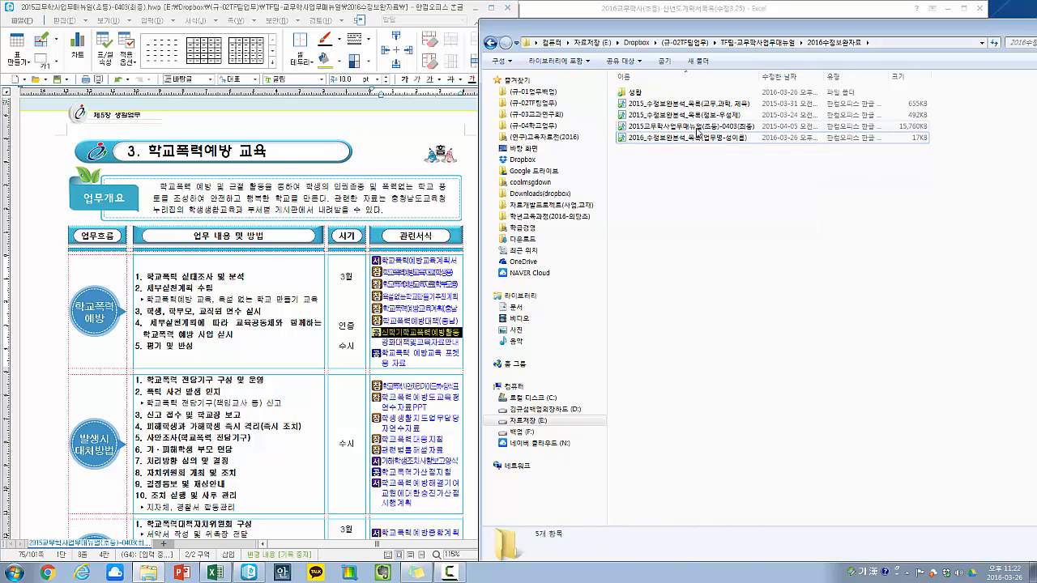
click(698, 127)
click(425, 141)
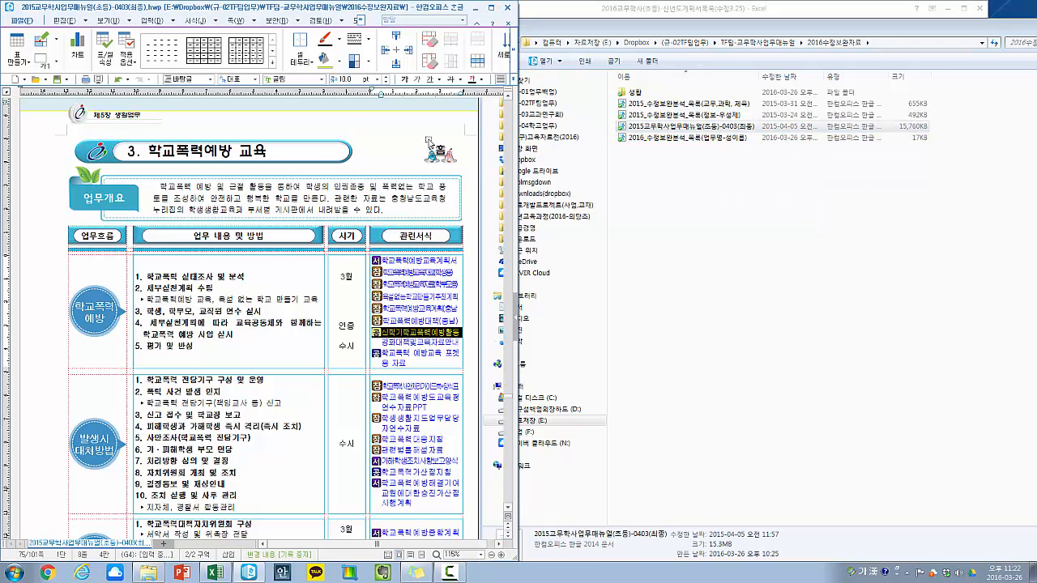
- Look through chapter 5 생활업무 of the 2015 manual from its cover page to section 3 and locate the heading 1. 인성 교육
scroll(424, 141, up, 10)
scroll(423, 141, up, 15)
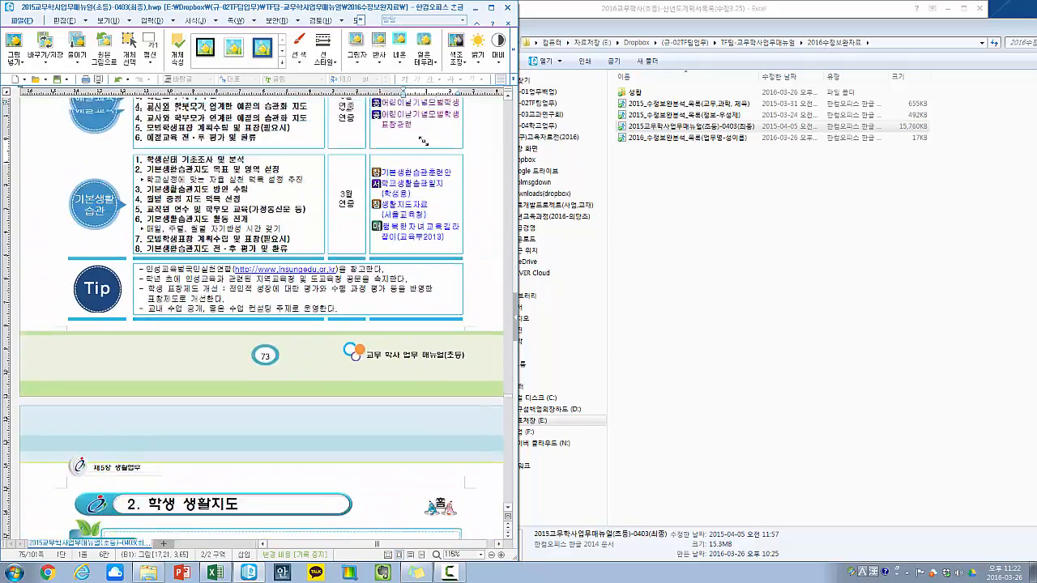
scroll(423, 141, up, 20)
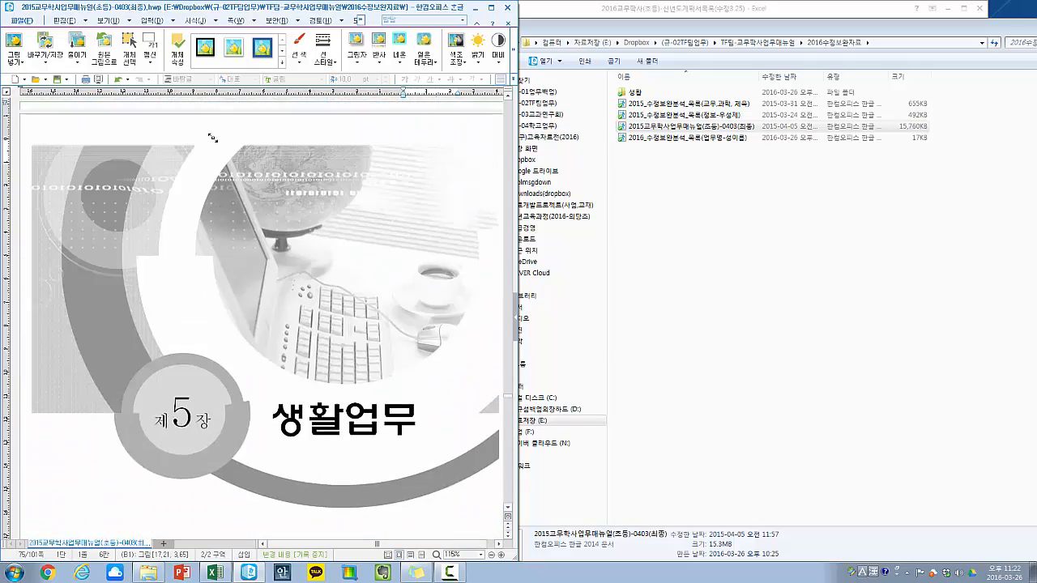
scroll(209, 120, down, 10)
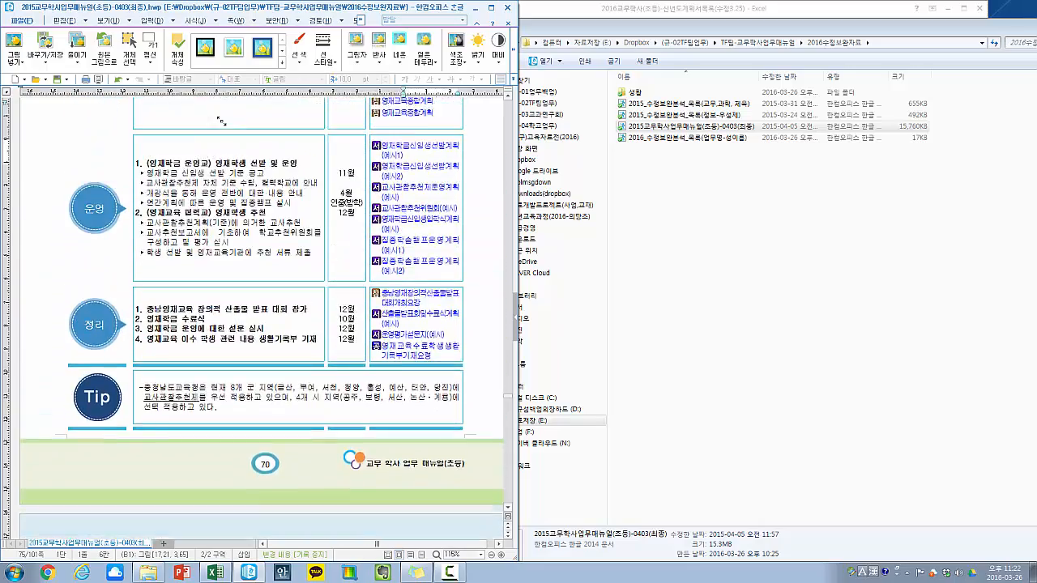
scroll(226, 162, up, 3)
scroll(242, 207, down, 5)
scroll(241, 207, down, 12)
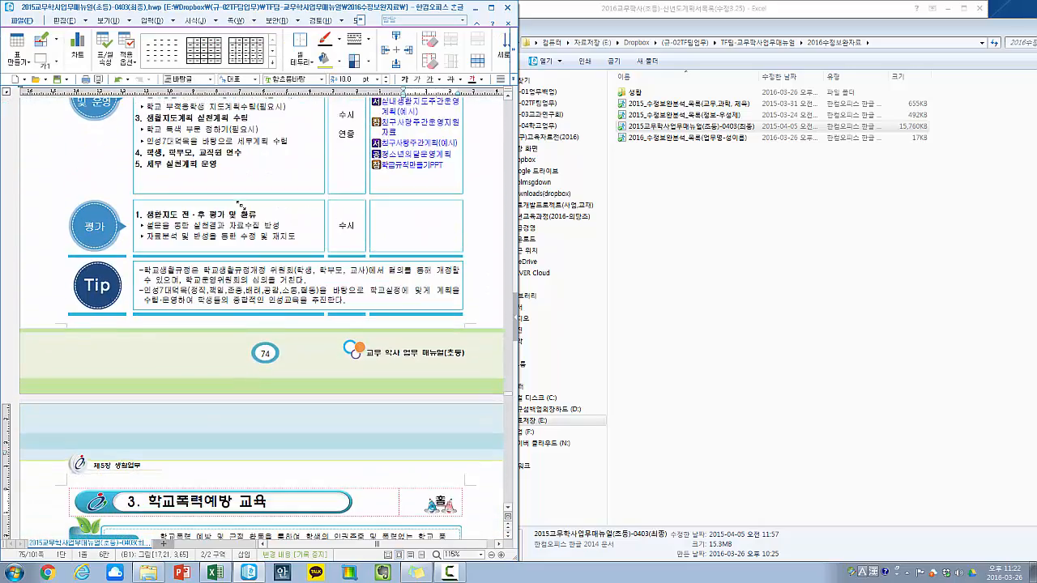
scroll(238, 246, up, 20)
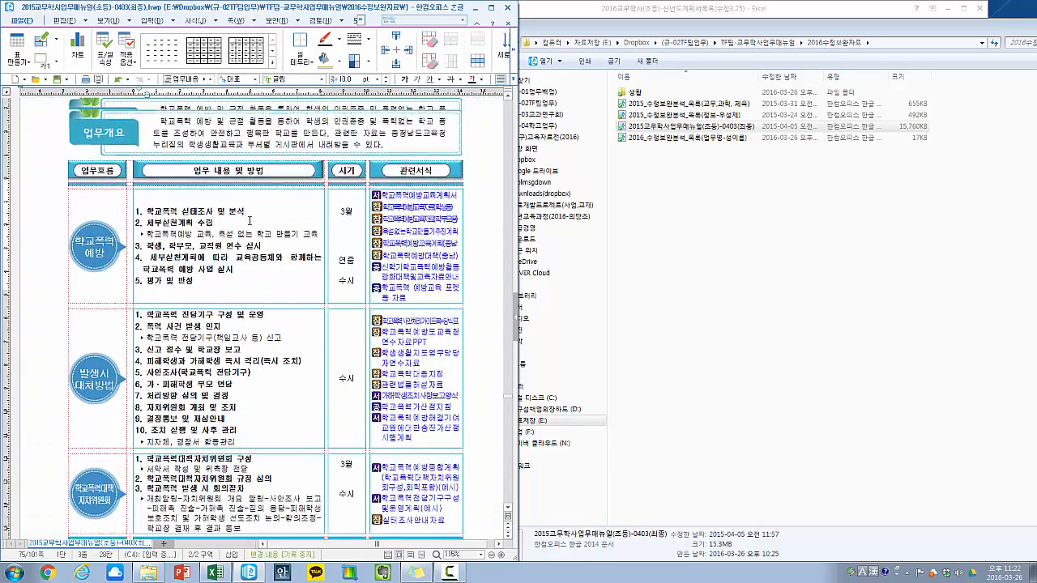
scroll(104, 273, up, 10)
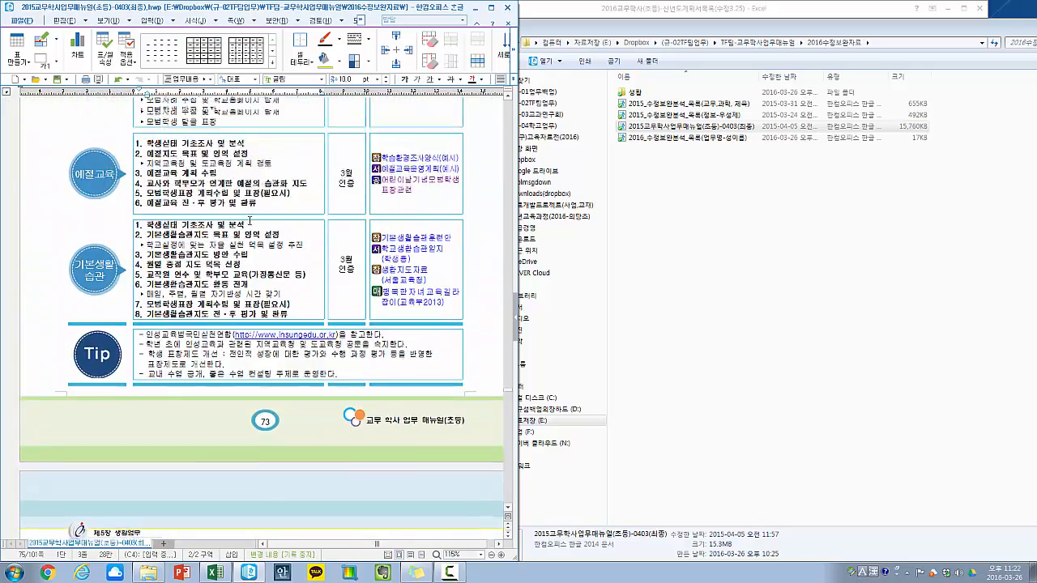
click(103, 272)
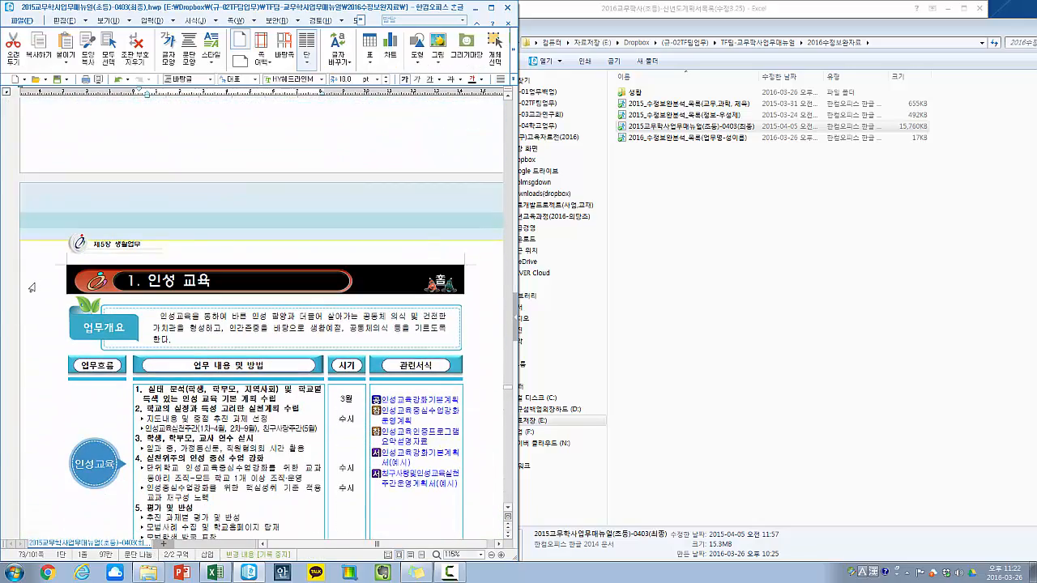
scroll(31, 281, down, 9)
scroll(31, 280, down, 10)
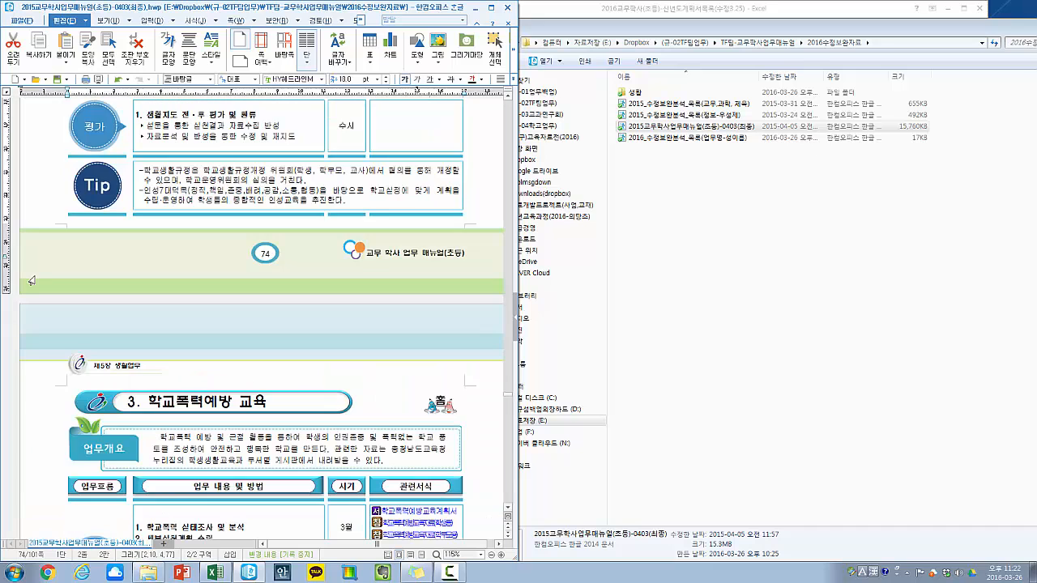
scroll(30, 280, up, 20)
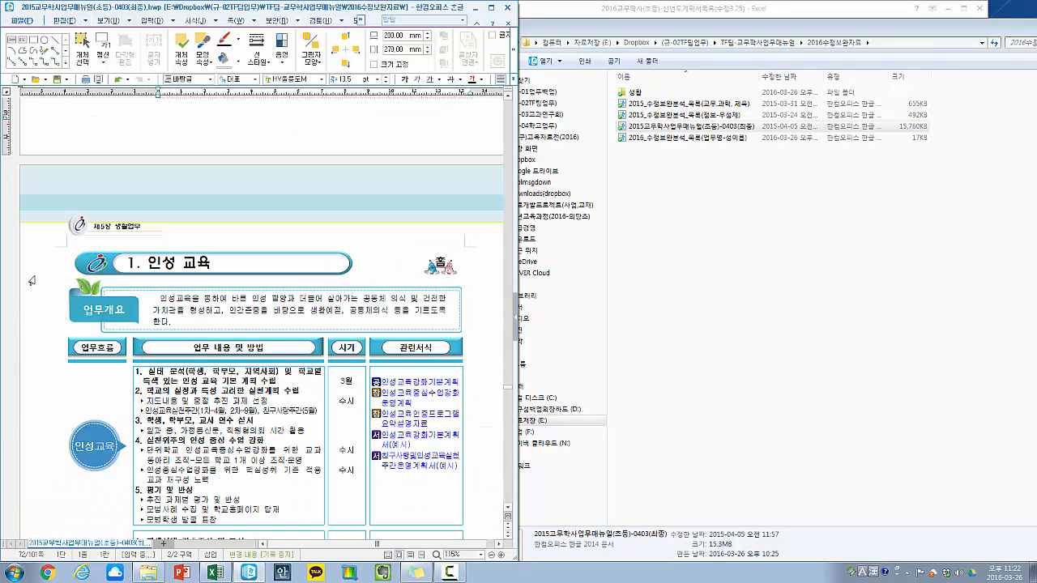
- Show the document's 조판 부호 (control codes) and place the cursor at the start of the 1. 인성 교육 heading
click(122, 21)
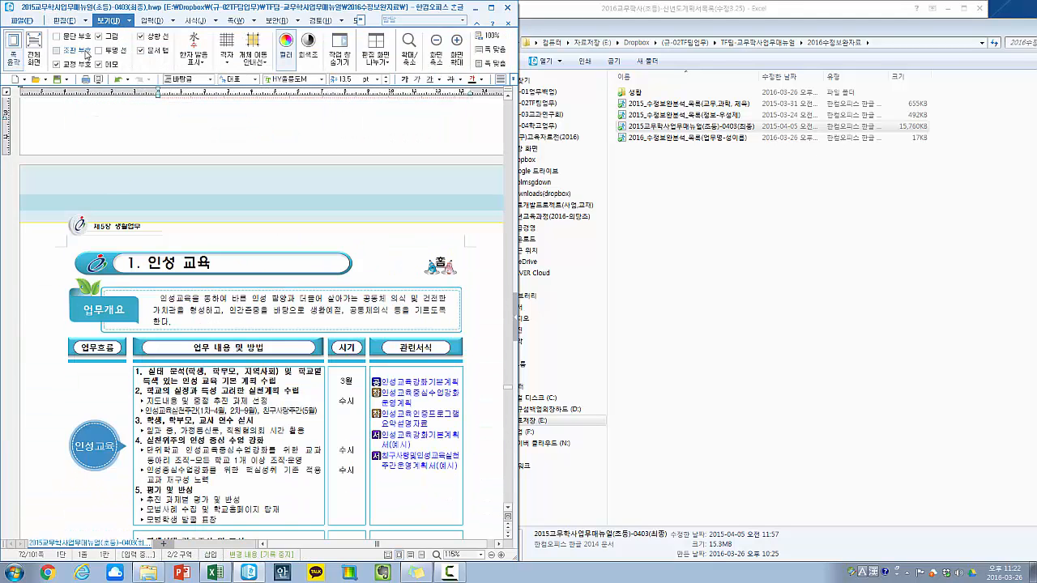
click(81, 49)
click(52, 270)
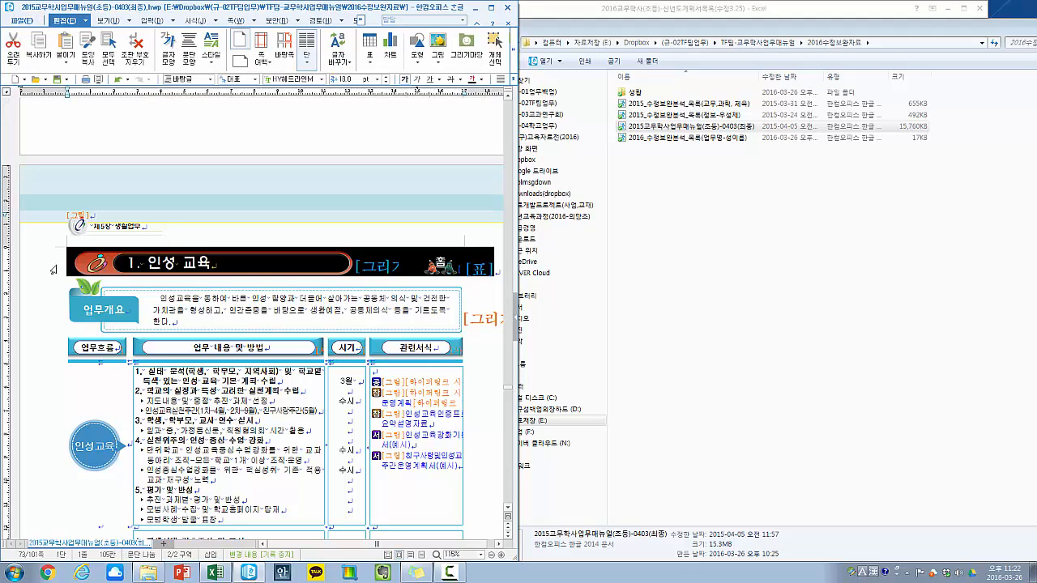
click(52, 269)
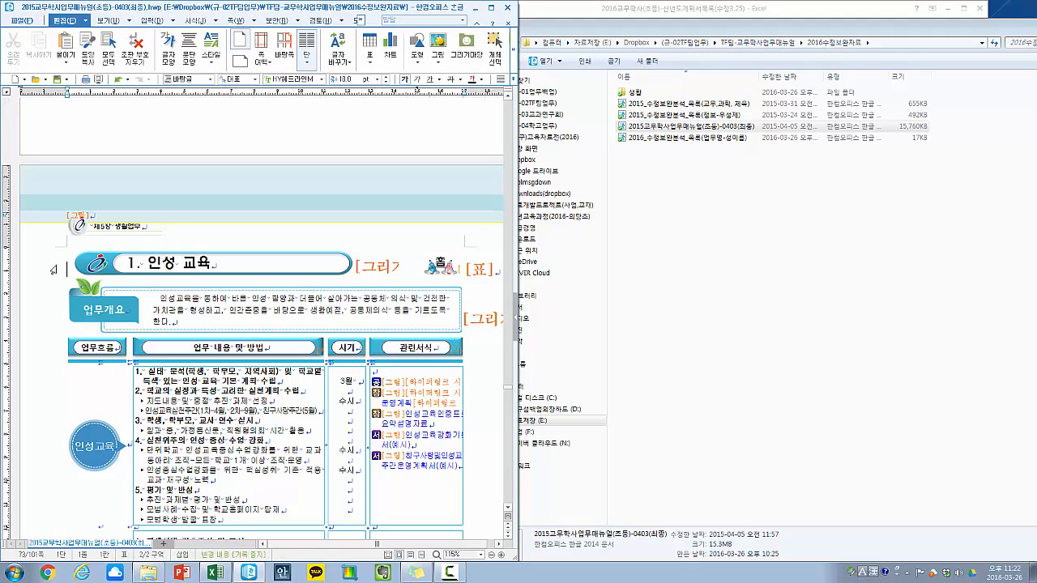
- Select the manual content from the 1. 인성 교육 heading down through section 10. 학생 봉사활동
click(53, 270)
key(Page_Down)
key(Page_Down)
key(Page_Down)
key(Page_Down)
key(Page_Down)
key(Page_Down)
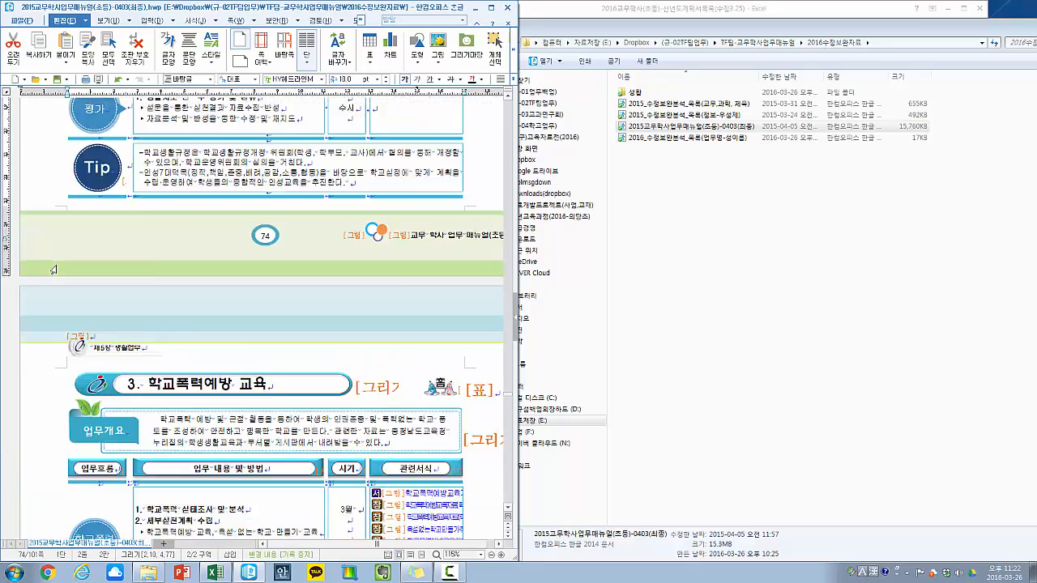
key(Page_Down)
key(Page_Down)
key(Page_Down)
key(Page_Down)
key(Page_Down)
key(Page_Down)
key(Page_Down)
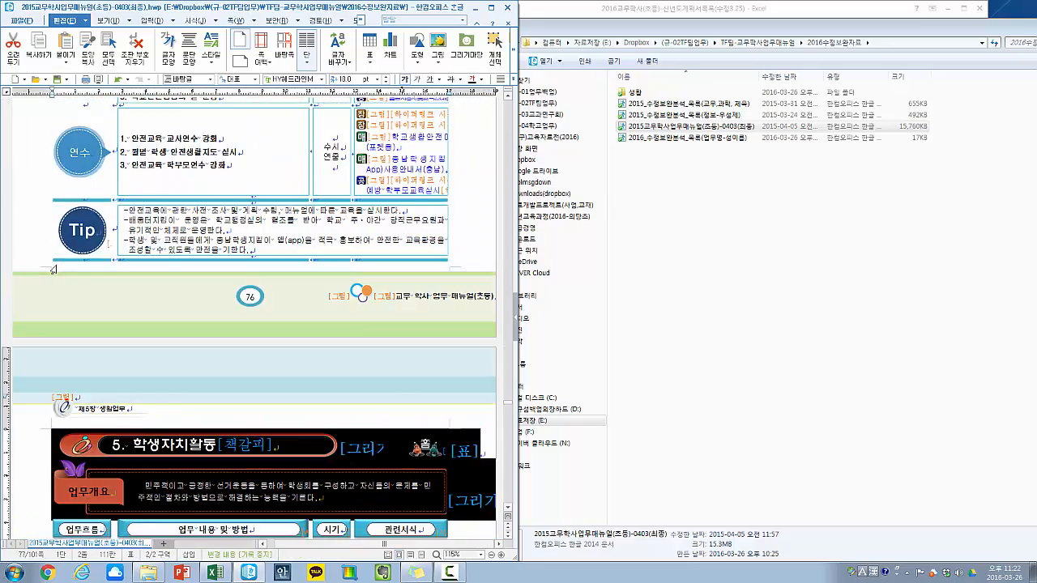
key(Page_Down)
key(Page_Down)
key(Page_Down)
key(Page_Down)
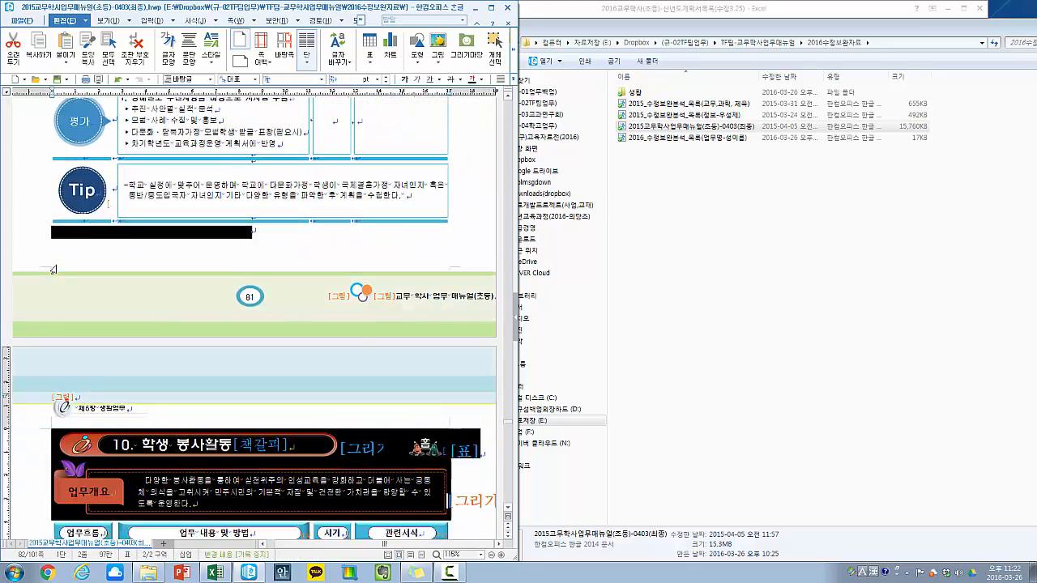
- Trim the end of the selection so that it stops at page 82, before the next chapter's cover page
key(shift+Left)
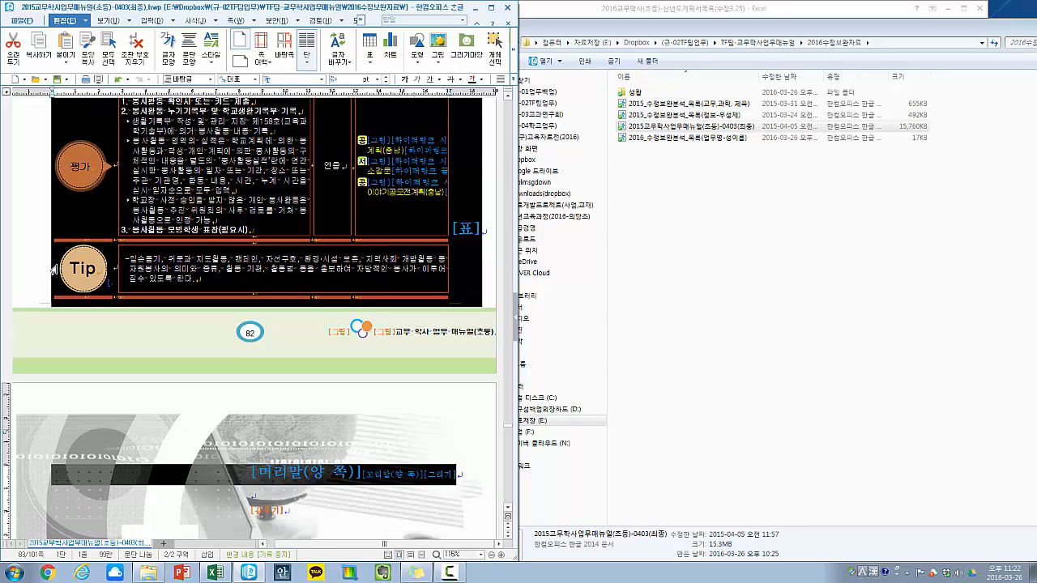
key(shift+Left)
key(shift+Left)
key(shift+Left)
key(shift+Left)
key(shift+Left)
key(shift+Left)
key(shift+Left)
key(shift+Left)
key(shift+Left)
key(shift+Left)
key(shift+Left)
key(shift+Left)
key(shift+Left)
key(shift+Left)
key(shift+Left)
key(shift+Left)
key(shift+Left)
key(shift+Left)
key(shift+Left)
key(shift+Left)
key(shift+Left)
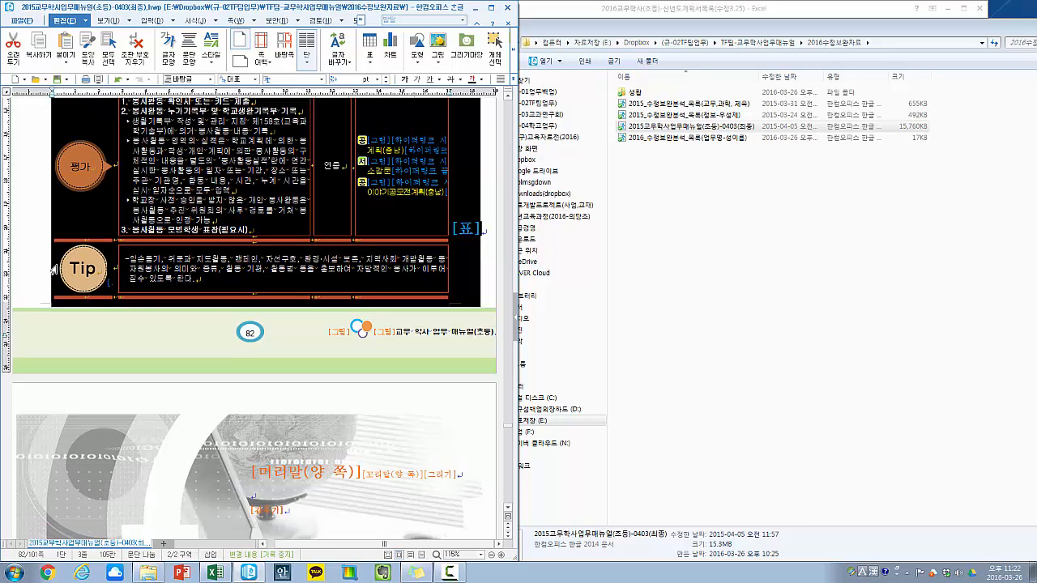
key(shift+Left)
key(shift+Right)
- Save the selected block in the 2016수정보완자료 folder as 2016교무학사업무매뉴얼(초등)-생활0326(성이름)
click(23, 19)
click(49, 97)
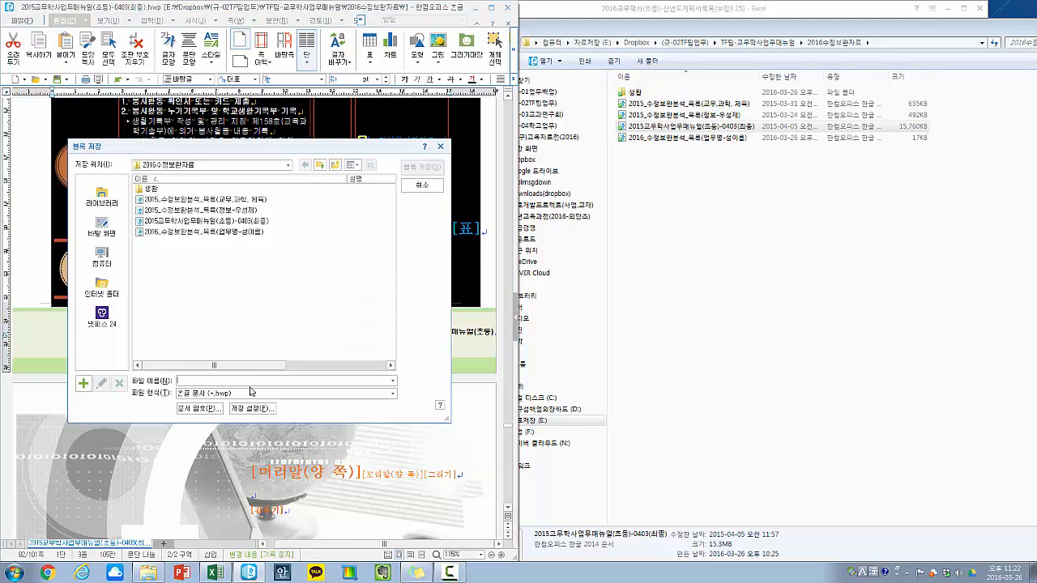
text(2016)
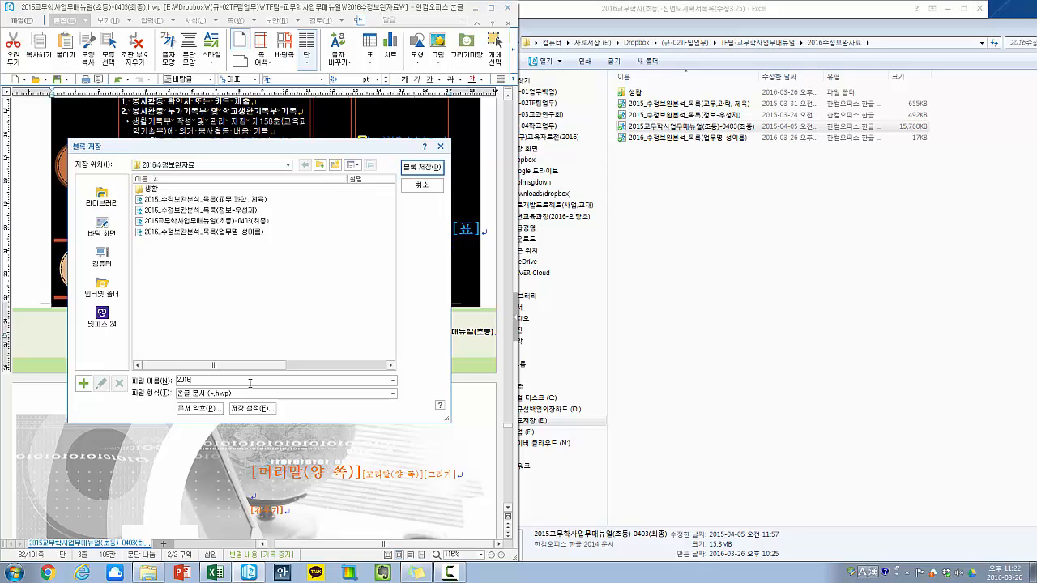
text(교무학사업무매뉴얼)
text(성이름)
key(Return)
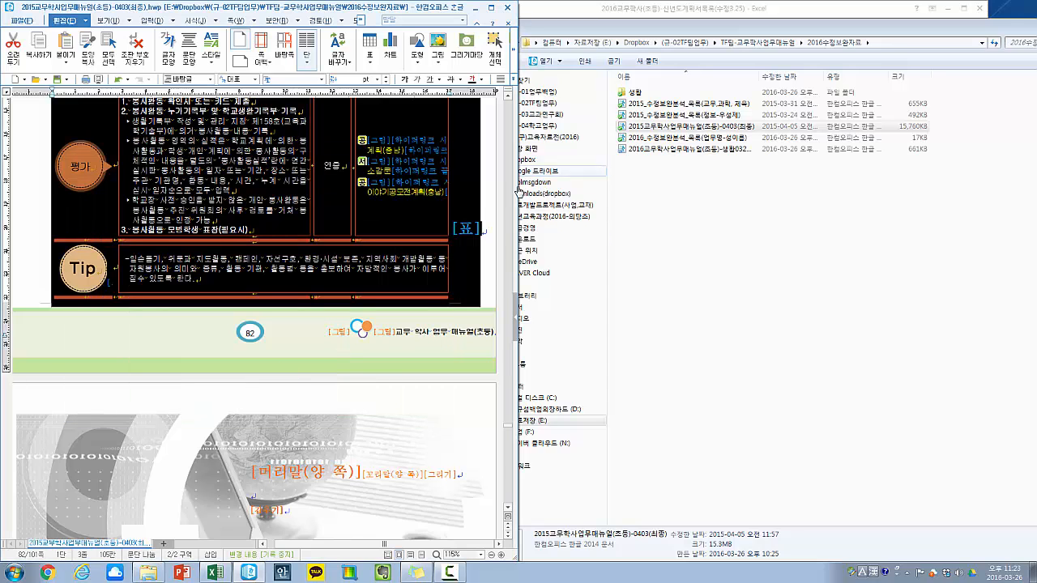
- Close the 2015 manual document without saving its changes
click(508, 7)
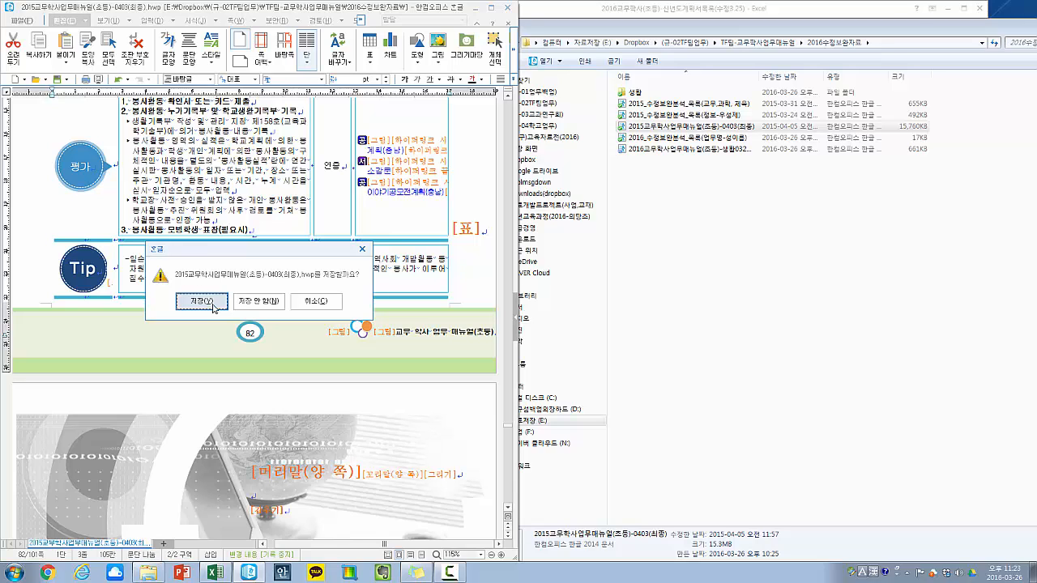
click(308, 300)
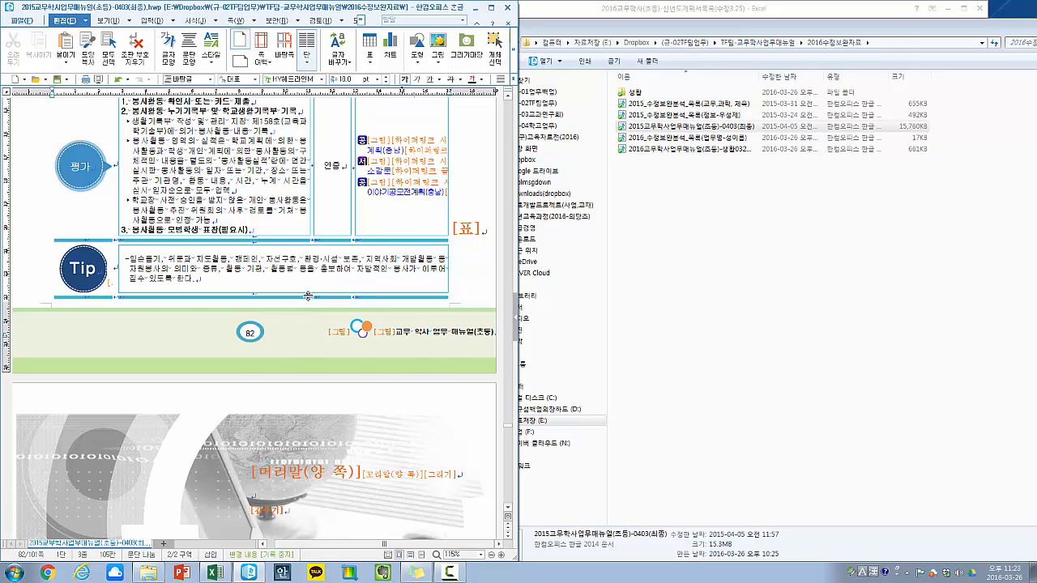
key(ctrl+Home)
click(22, 21)
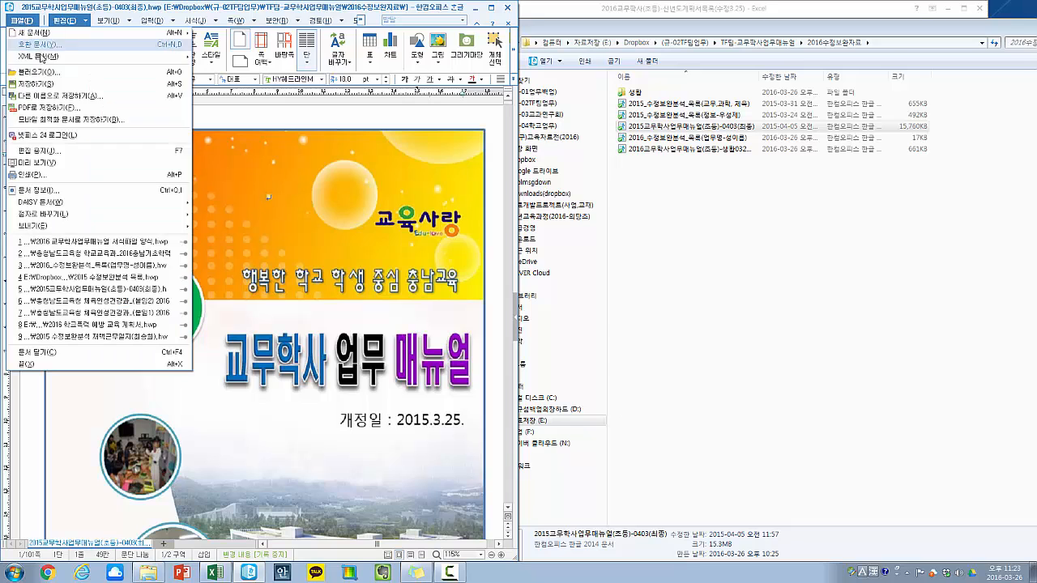
click(508, 9)
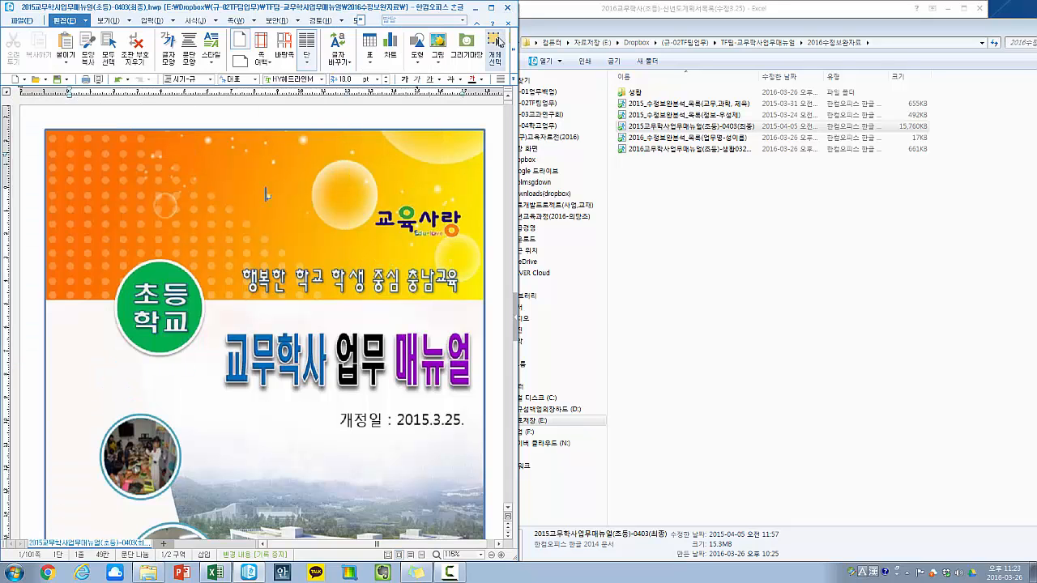
click(508, 7)
click(269, 301)
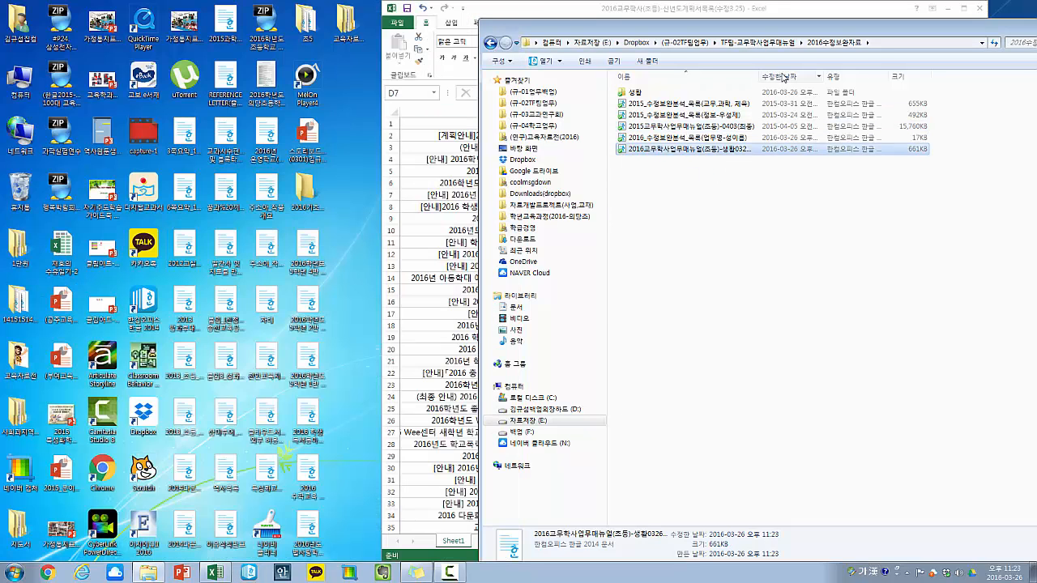
- Widen the file name column to fit the full names and select the 2016 분석 목록 file and the 생활0326 manual file
double_click(758, 77)
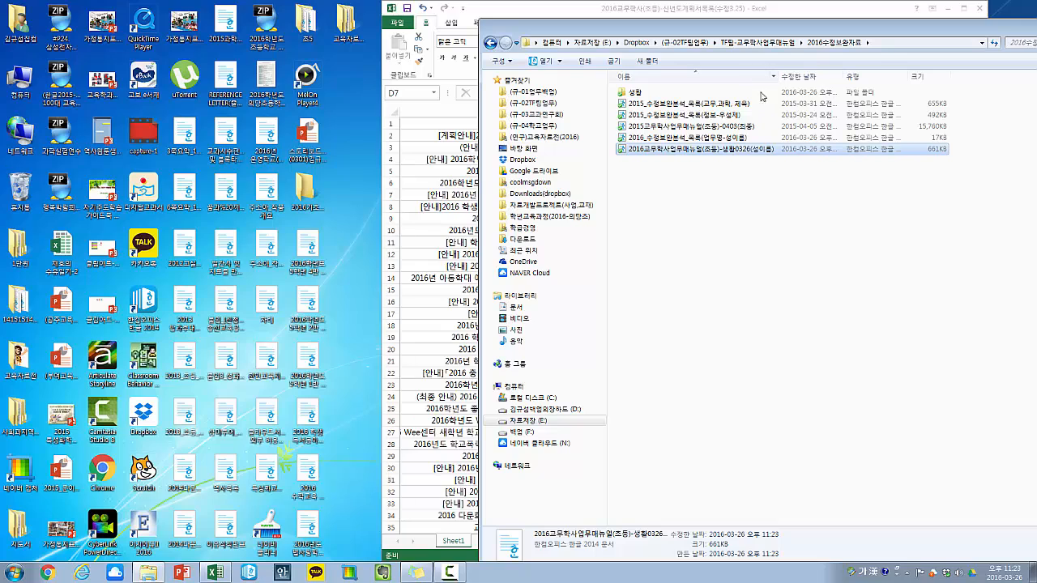
click(696, 138)
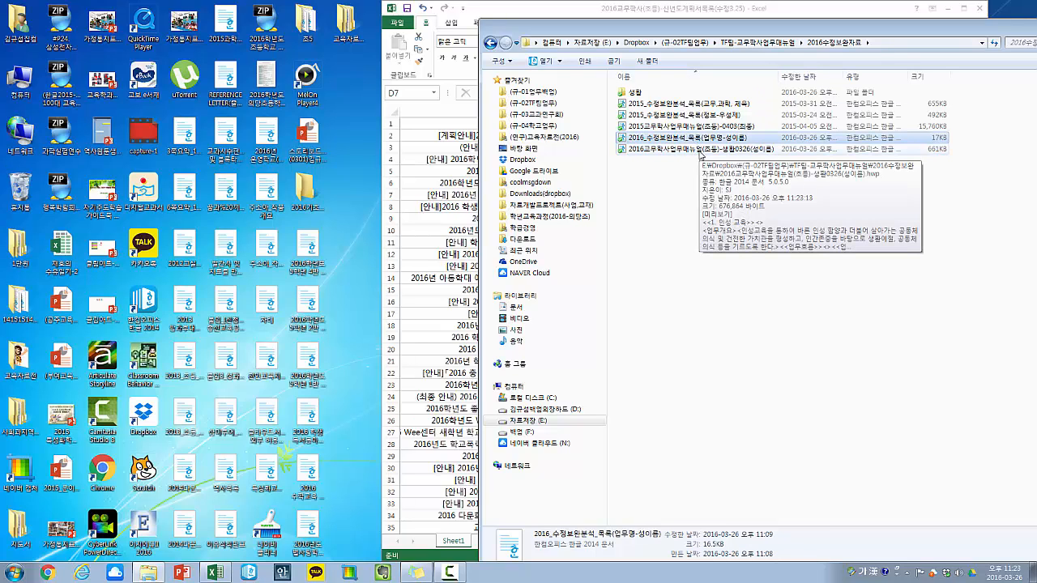
shift+click(701, 153)
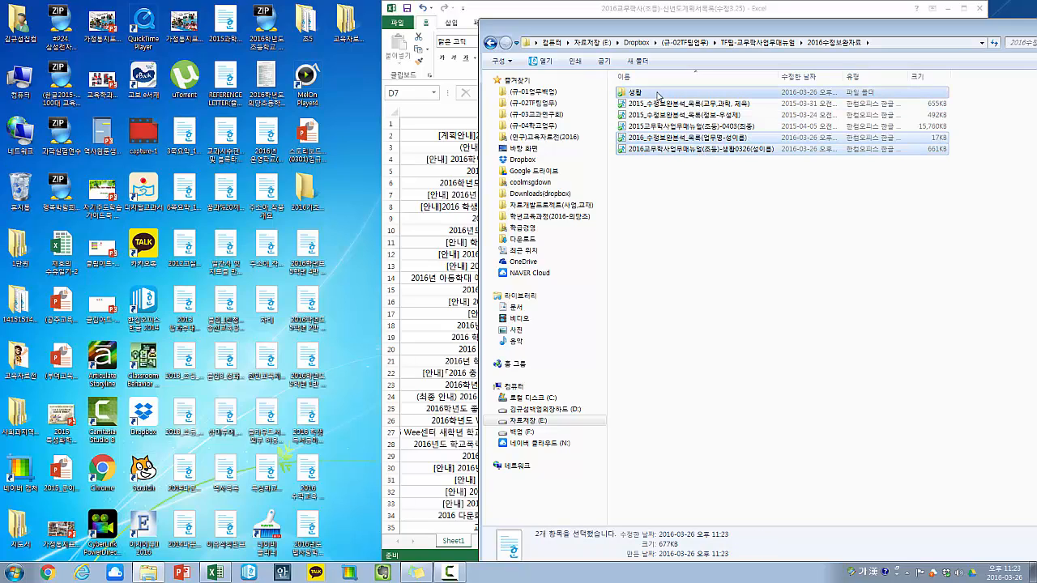
- Check the contents of the 생활 folder and return to the 2016수정보완자료 folder
click(658, 94)
double_click(658, 94)
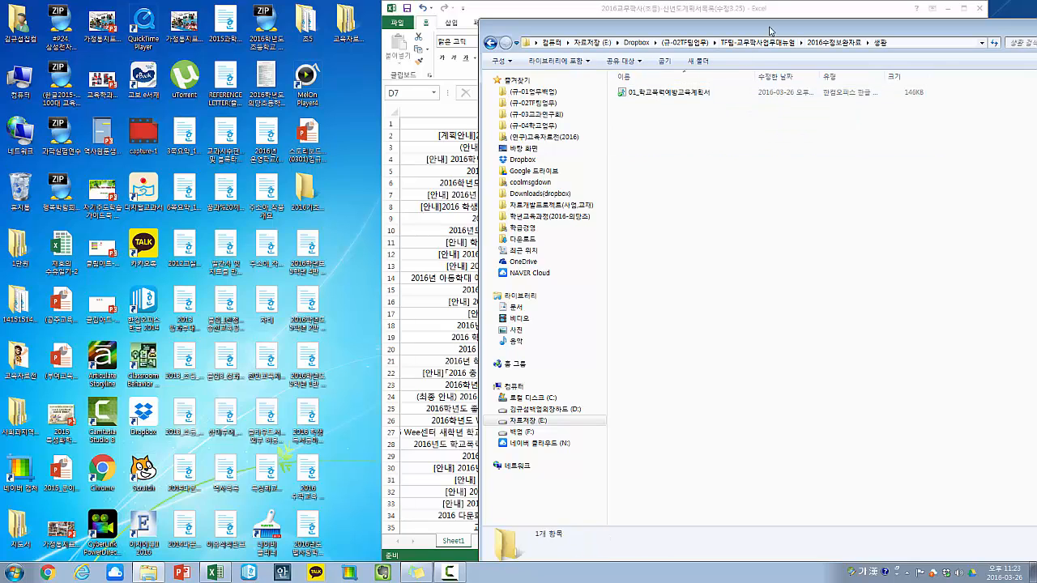
click(839, 42)
- Move the folder window to the middle of the desktop and select the 생활 folder together with the two 2016 files
drag(792, 30, 426, 35)
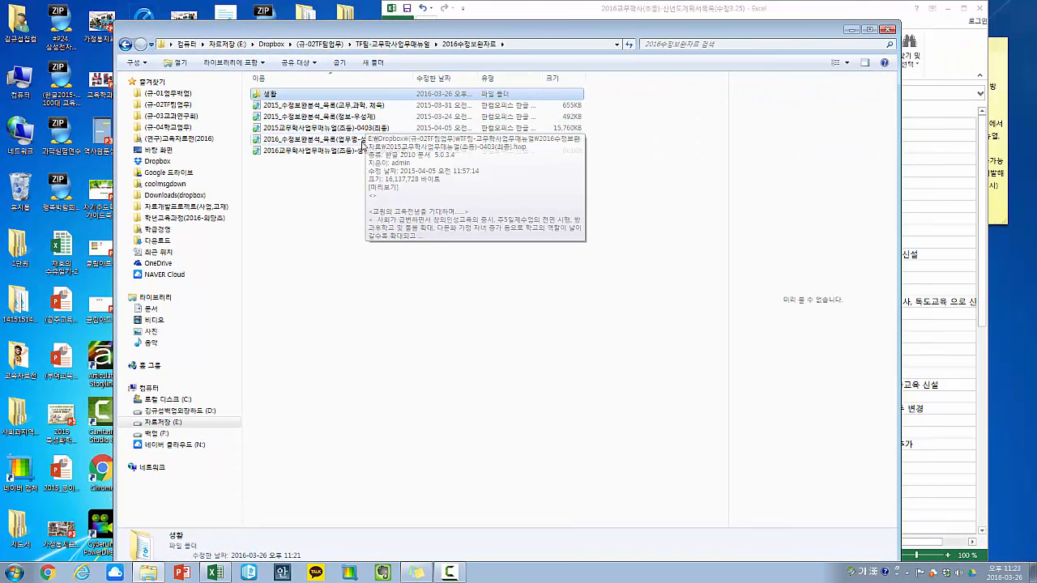
ctrl+click(356, 139)
ctrl+click(359, 152)
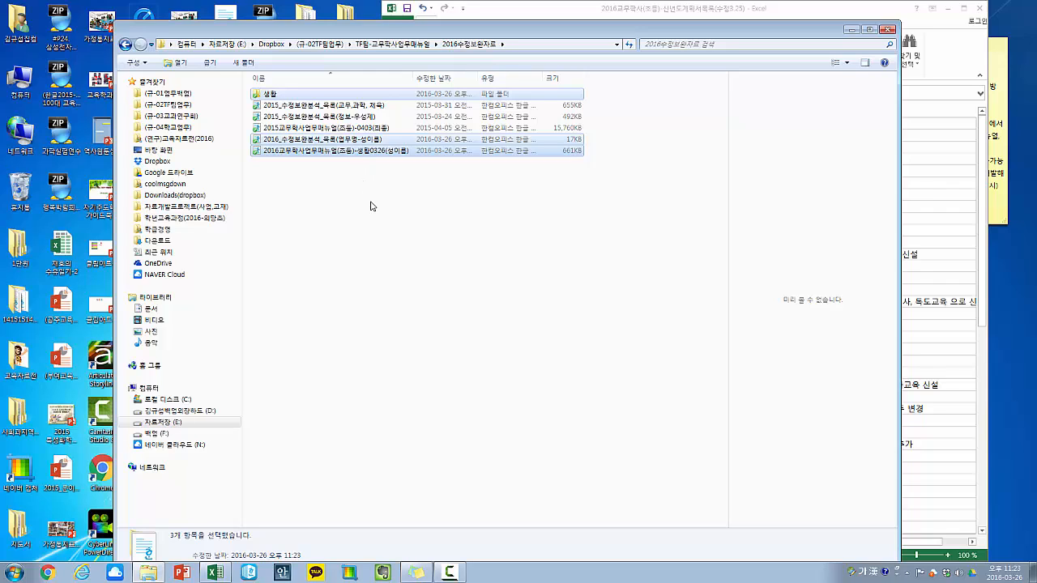
click(450, 573)
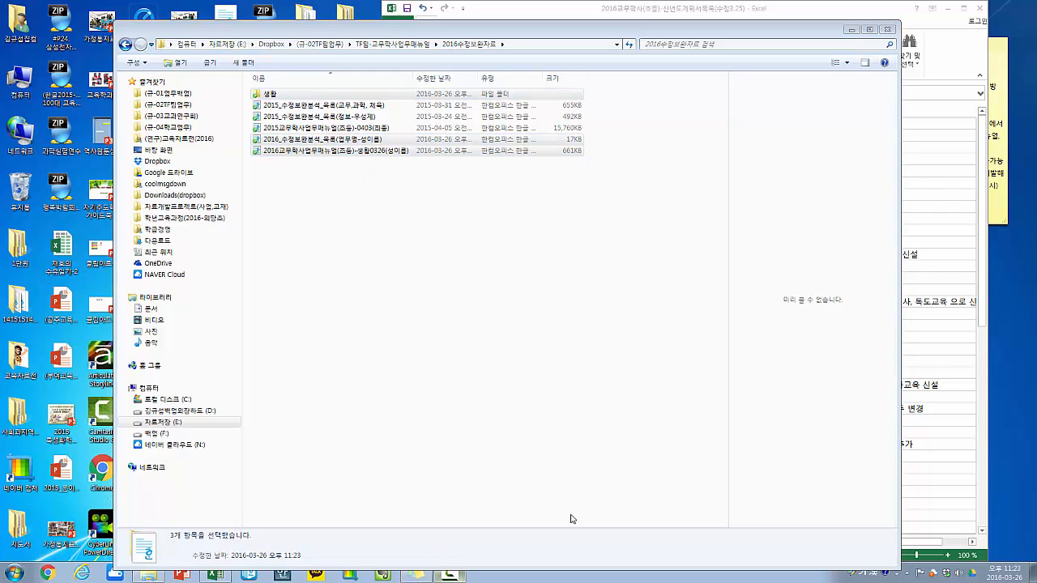